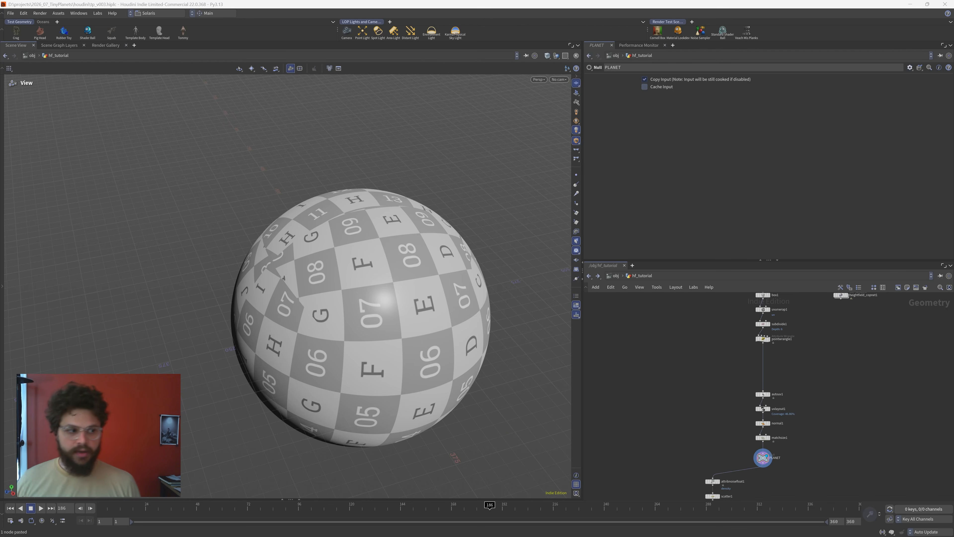
- Add a HeightField COP Network node in open space beside the box chain and display it
middle_drag(683, 341, 691, 365)
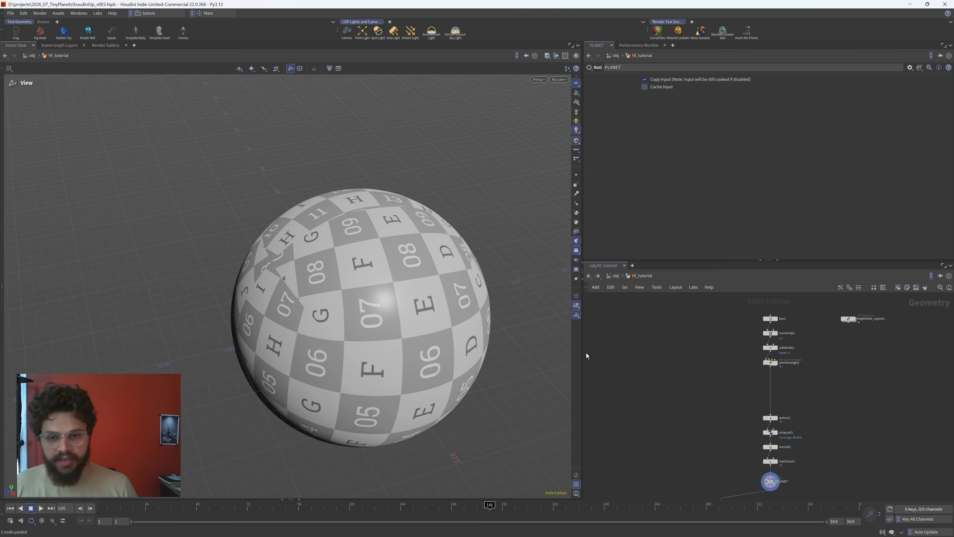
key(f)
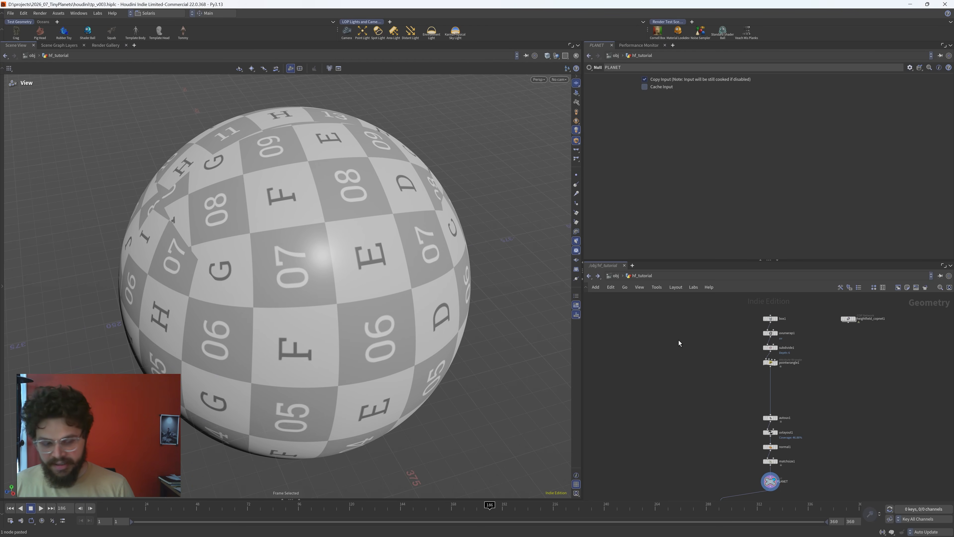
key(Tab)
text(hfr)
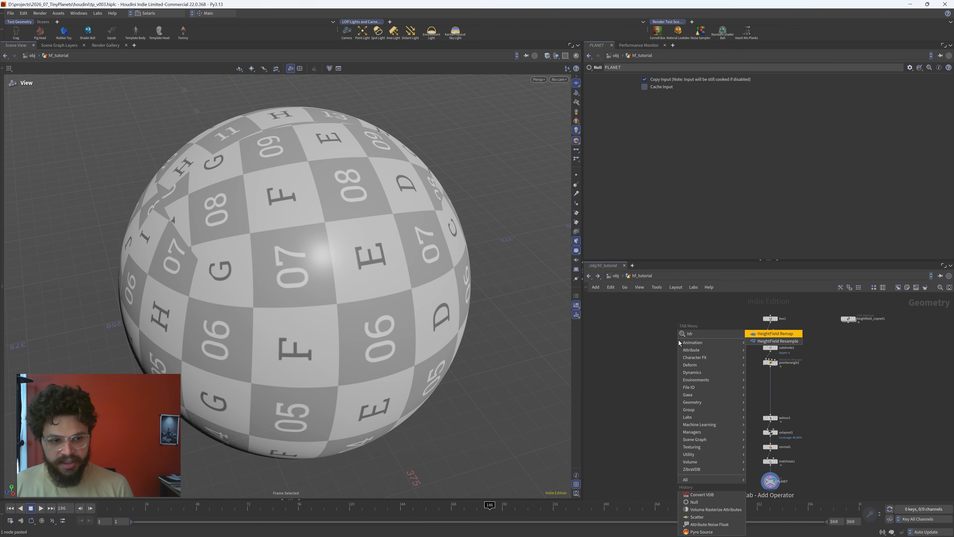
key(BackSpace)
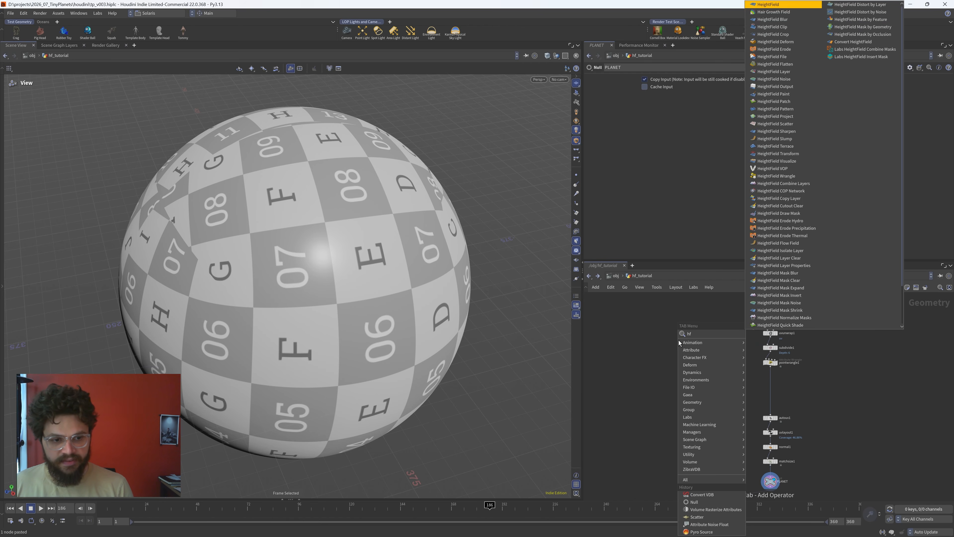
text(cop)
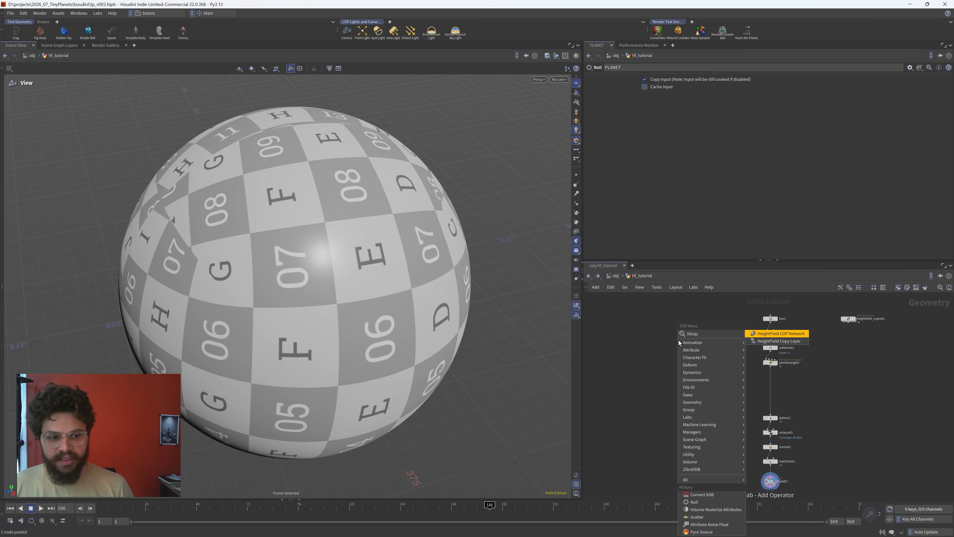
key(Return)
click(679, 340)
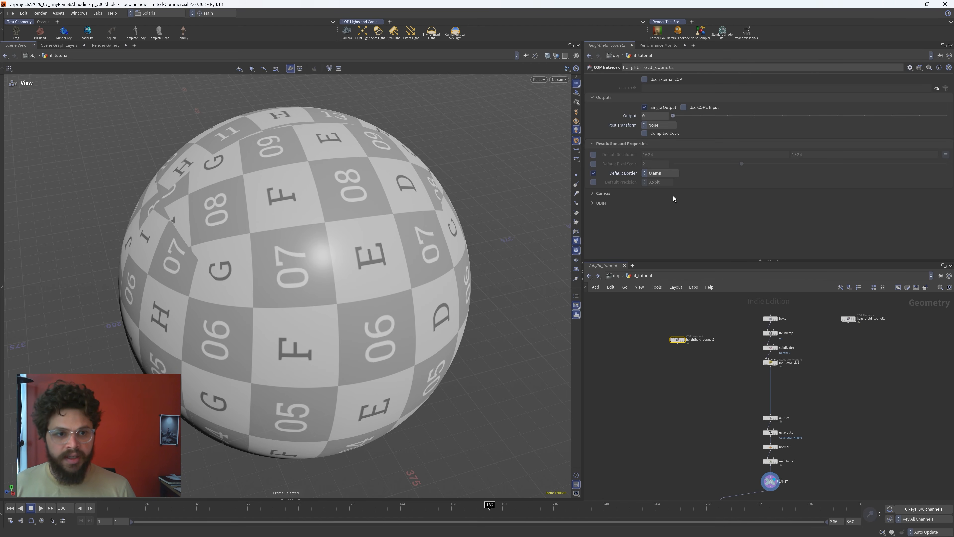
drag(695, 342, 679, 350)
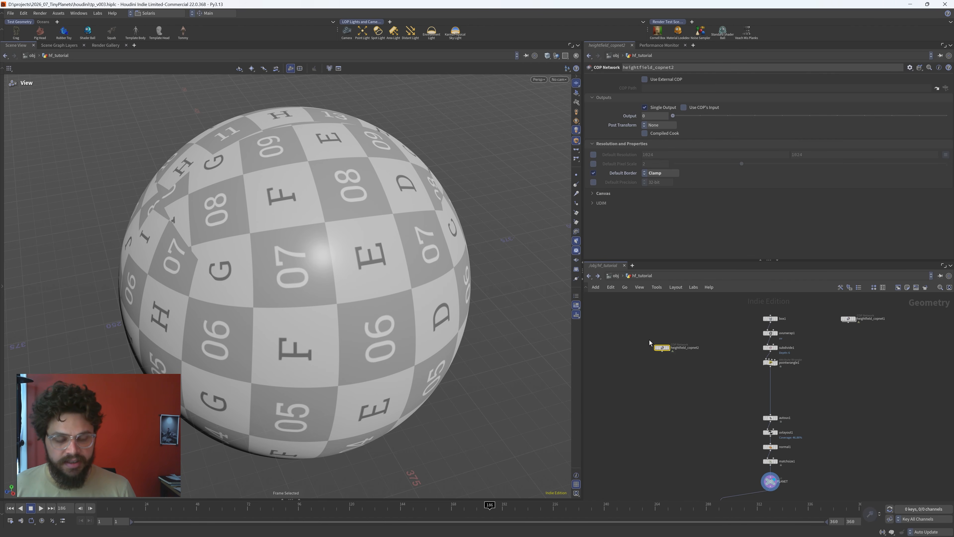
key(r)
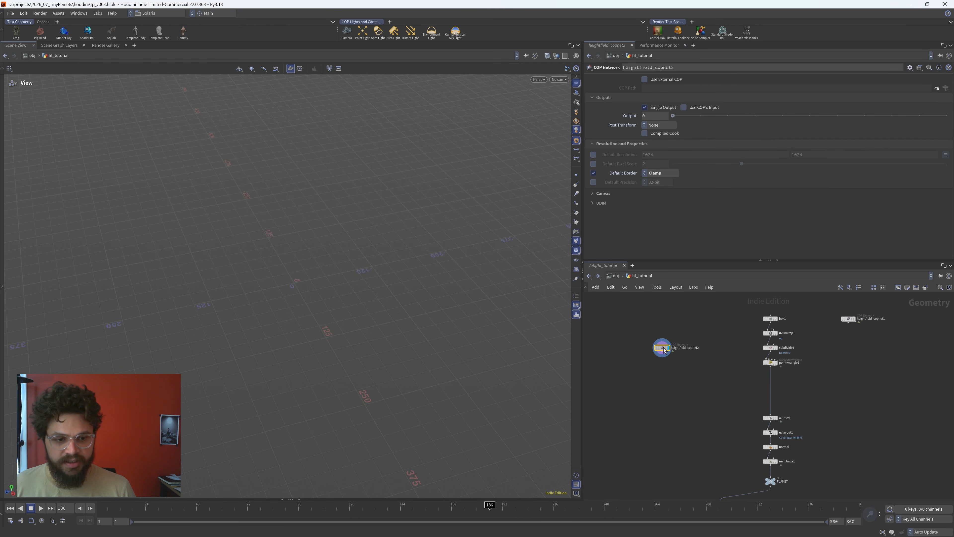
- Inside the new heightfield COP network, add a HeightField layer node and frame its flat terrain
double_click(658, 350)
key(Tab)
text(heigh)
key(Return)
click(706, 372)
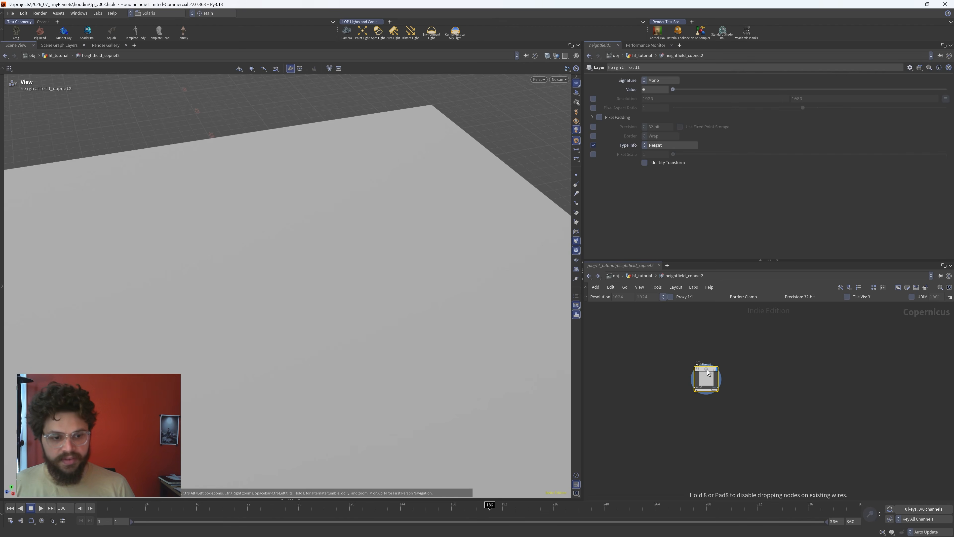
key(f)
scroll(245, 291, up, 3)
drag(300, 281, 481, 313)
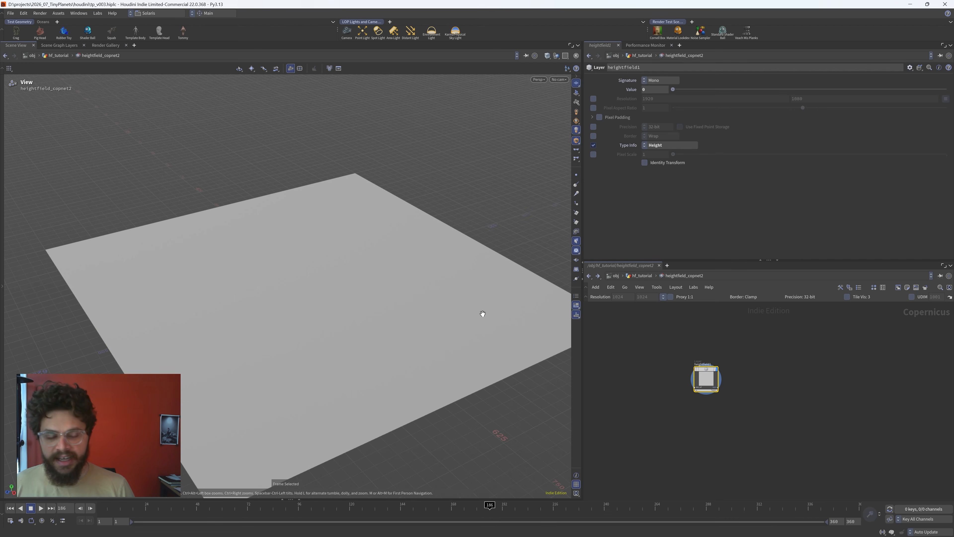
scroll(753, 382, up, 2)
scroll(754, 382, up, 1)
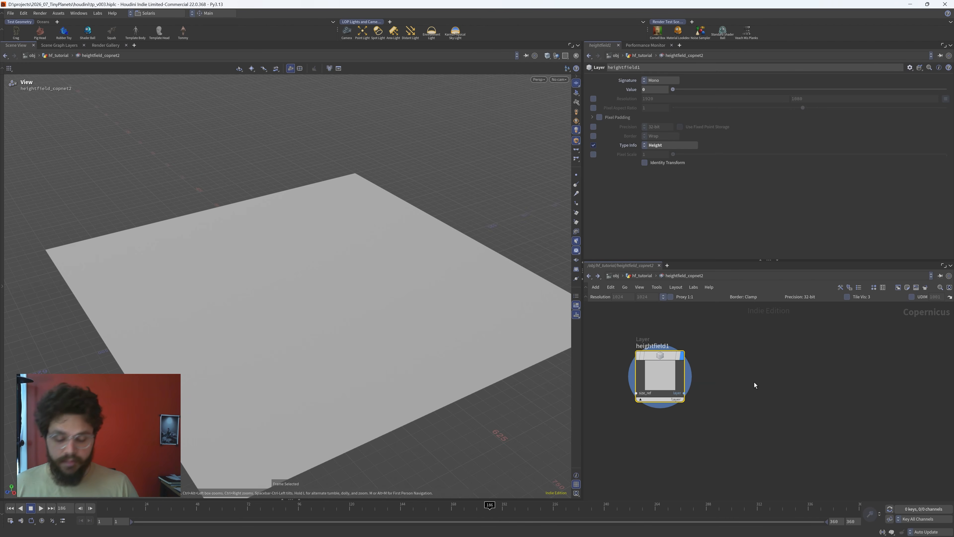
- Add a HeightField Noise node beside heightfield1 and feed the layer into its size reference input
key(Tab)
text(hfn)
key(Return)
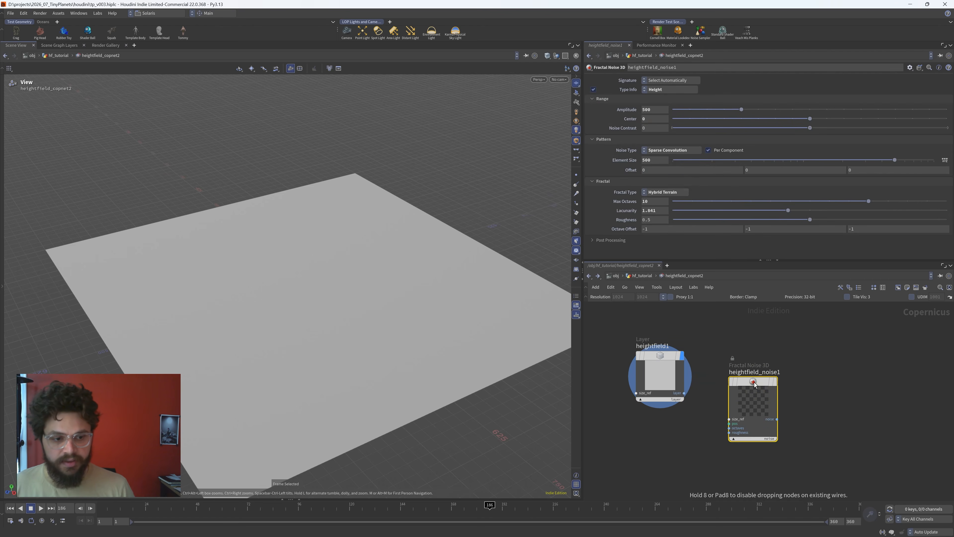
drag(767, 406, 769, 387)
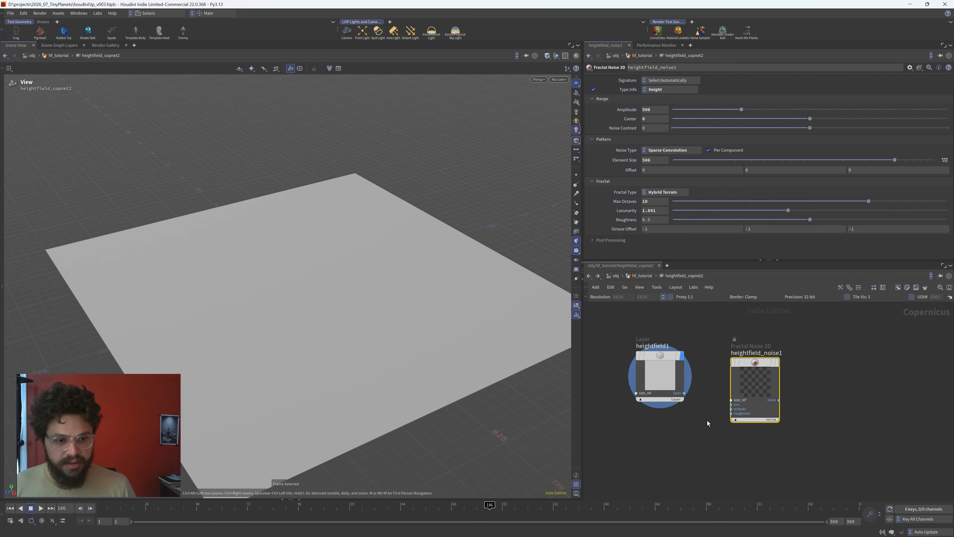
drag(684, 393, 731, 399)
- Display heightfield_noise1 and set its amplitude to 682
key(r)
click(773, 406)
drag(417, 315, 338, 338)
drag(741, 109, 766, 109)
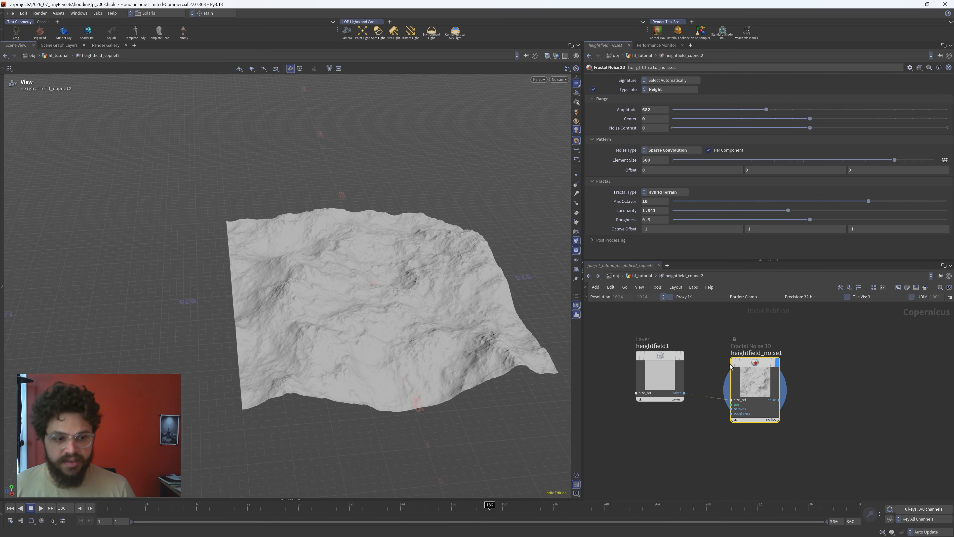
- Duplicate the heightfield noise node below the original and set the copy's noise type to Worley Cellular F2-F1
drag(751, 377, 751, 331)
key(ctrl+c)
key(ctrl+v)
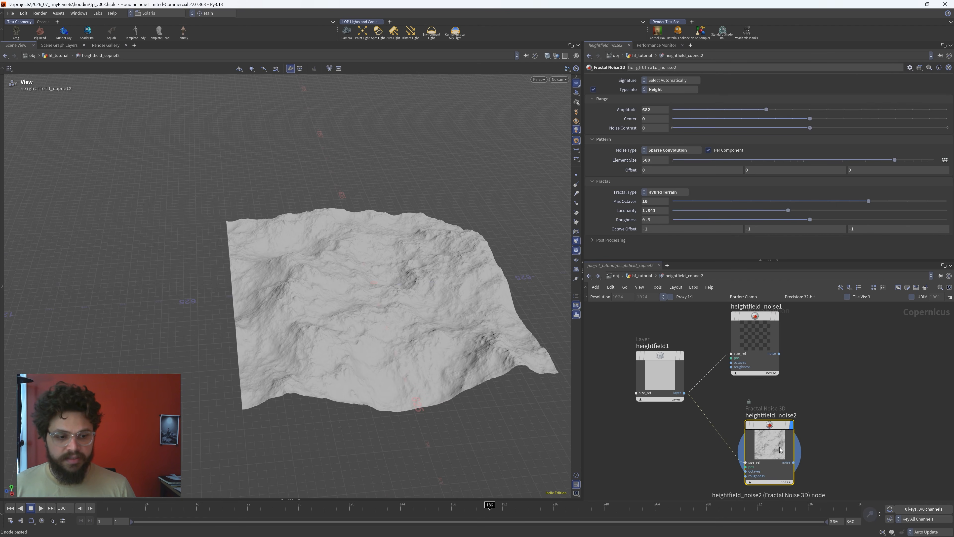
drag(781, 450, 773, 449)
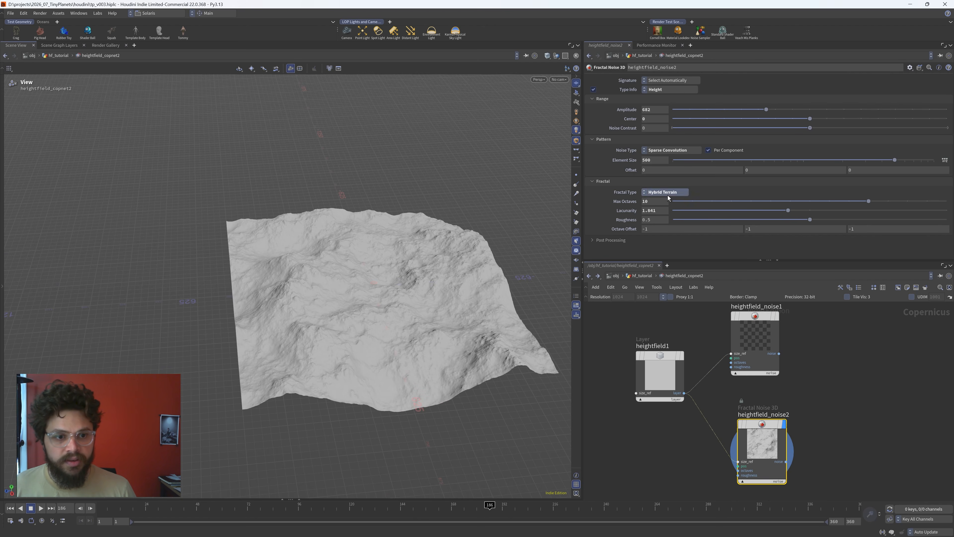
click(667, 151)
click(669, 179)
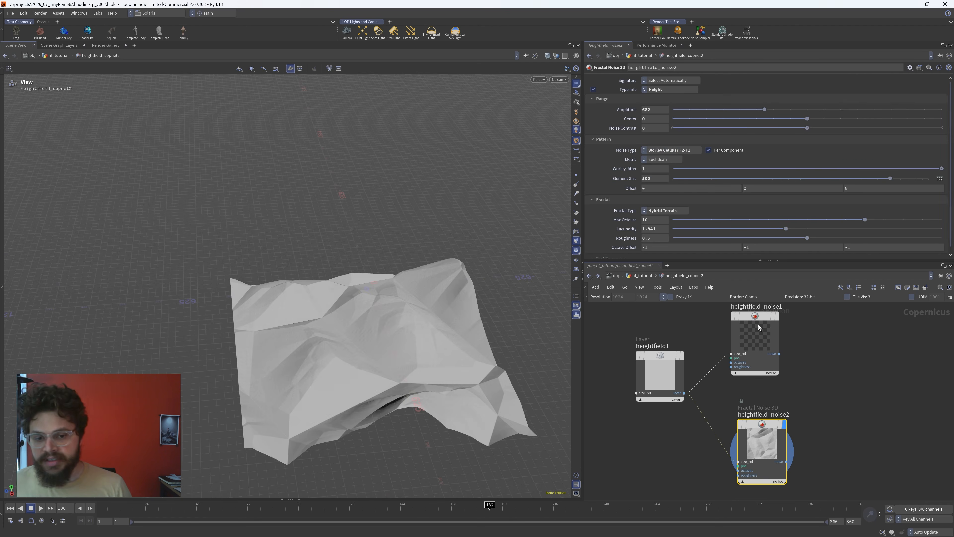
- Add a Minimum blend node, connect both noise nodes to its background and foreground inputs, and display it
middle_drag(825, 368, 784, 354)
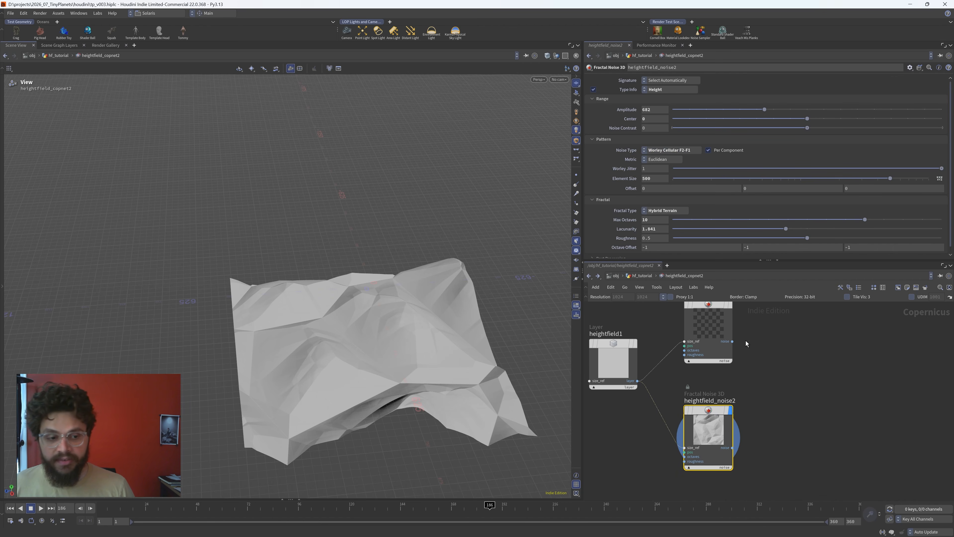
key(Tab)
text(blend)
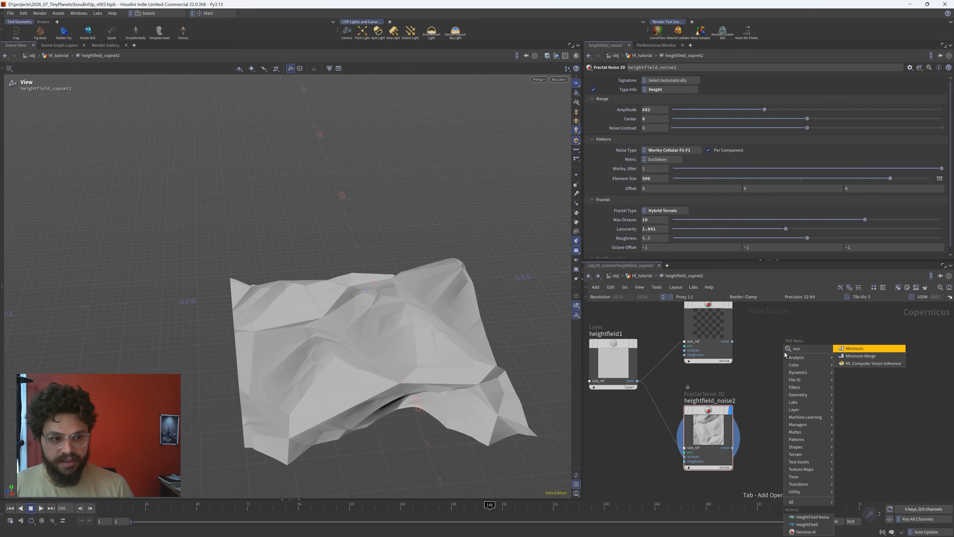
key(Return)
click(784, 352)
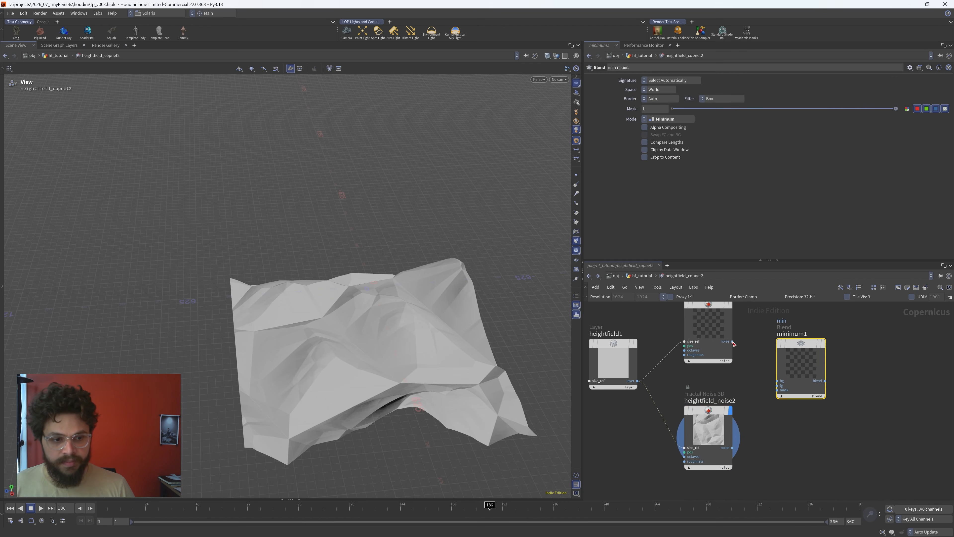
drag(732, 341, 732, 447)
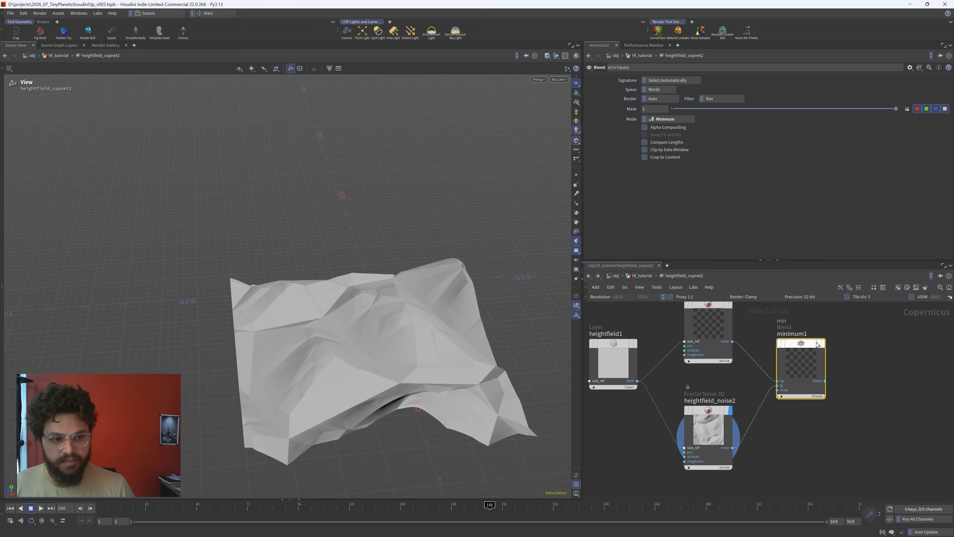
click(821, 343)
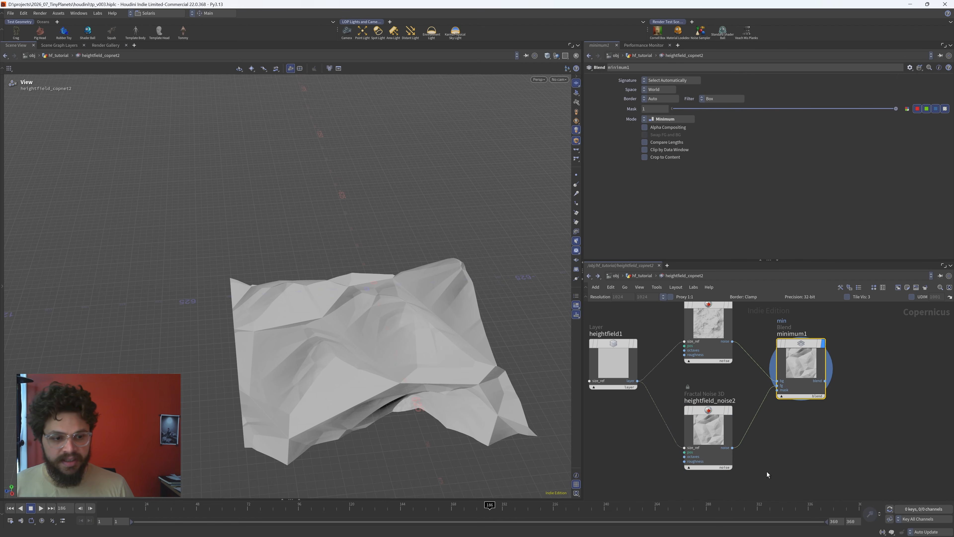
- Set heightfield_noise2's amplitude to 0 and the Minimum blend's mask to 0.715
click(722, 431)
drag(773, 110, 671, 120)
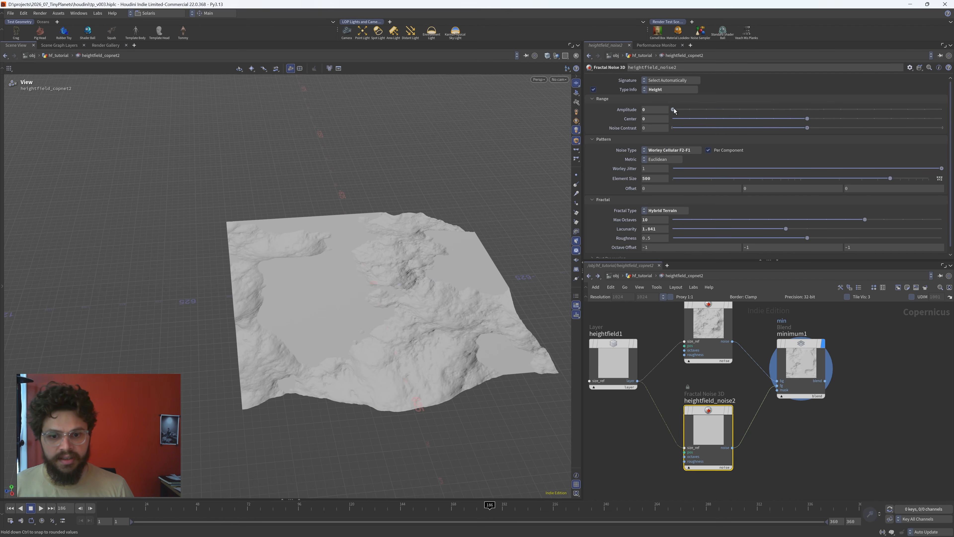
drag(273, 282, 405, 270)
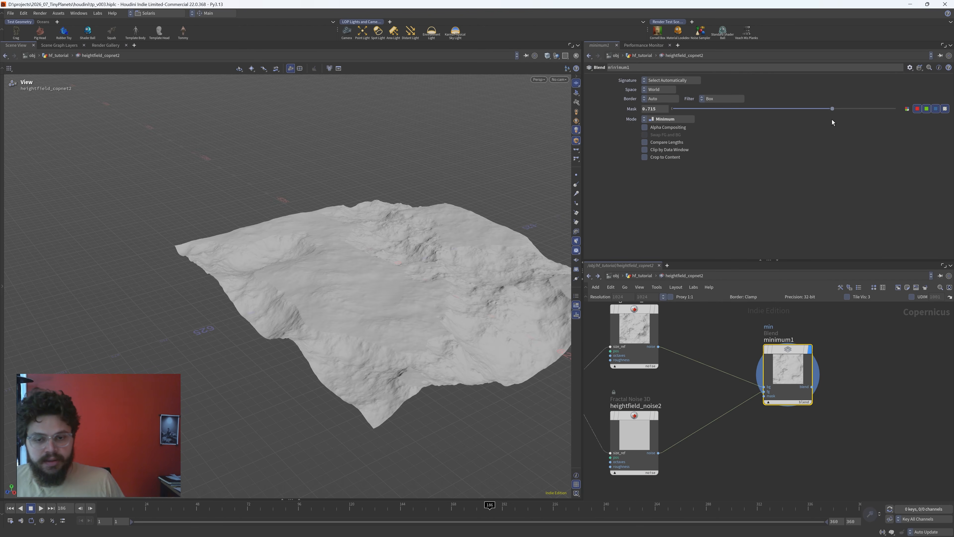
drag(480, 282, 456, 306)
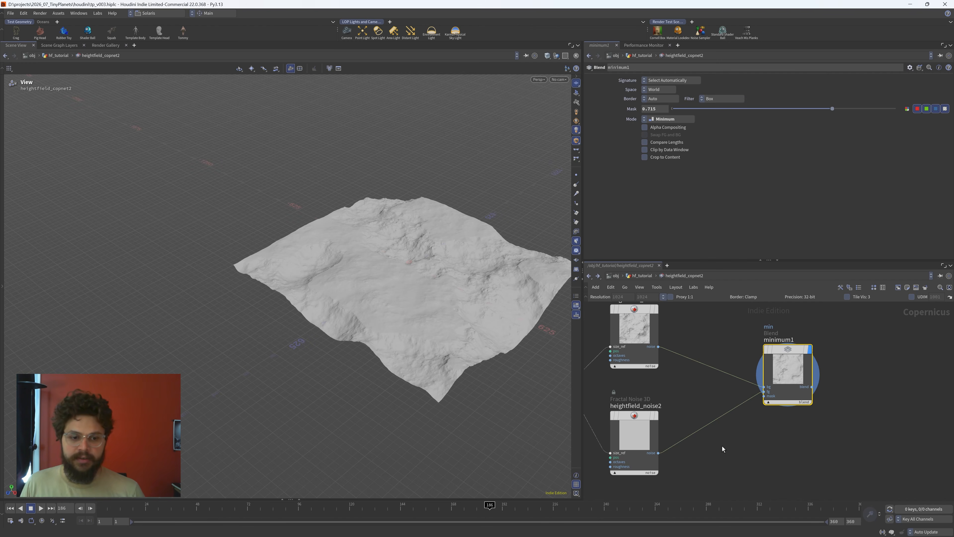
- Inspect the blended terrain, return to the hf_tutorial geometry network and view the displayed box1 cube
click(807, 464)
key(h)
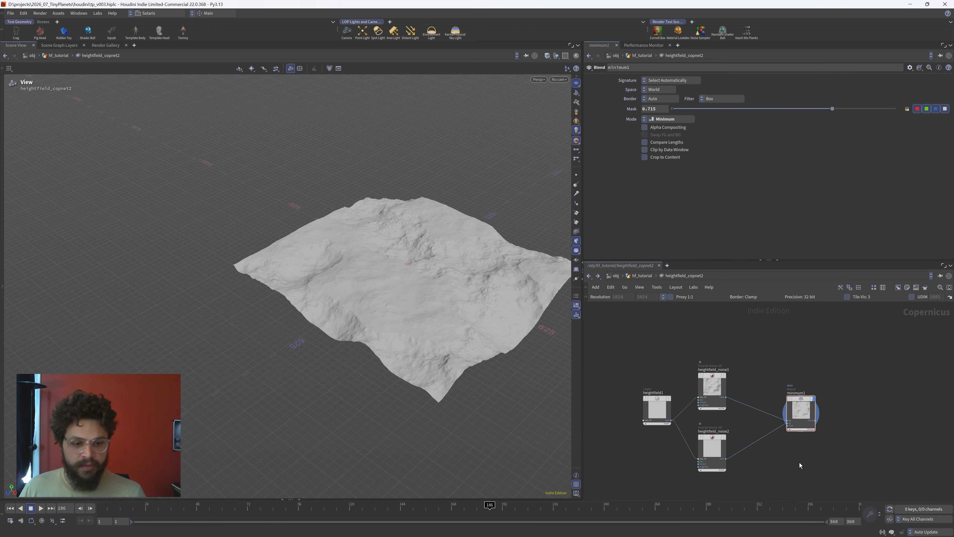
right_drag(394, 283, 481, 303)
drag(481, 303, 554, 282)
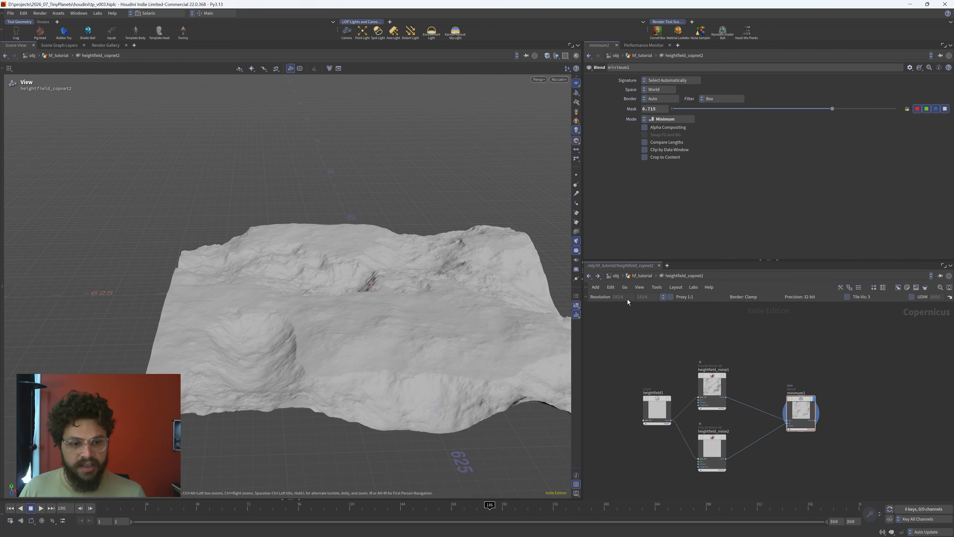
click(641, 275)
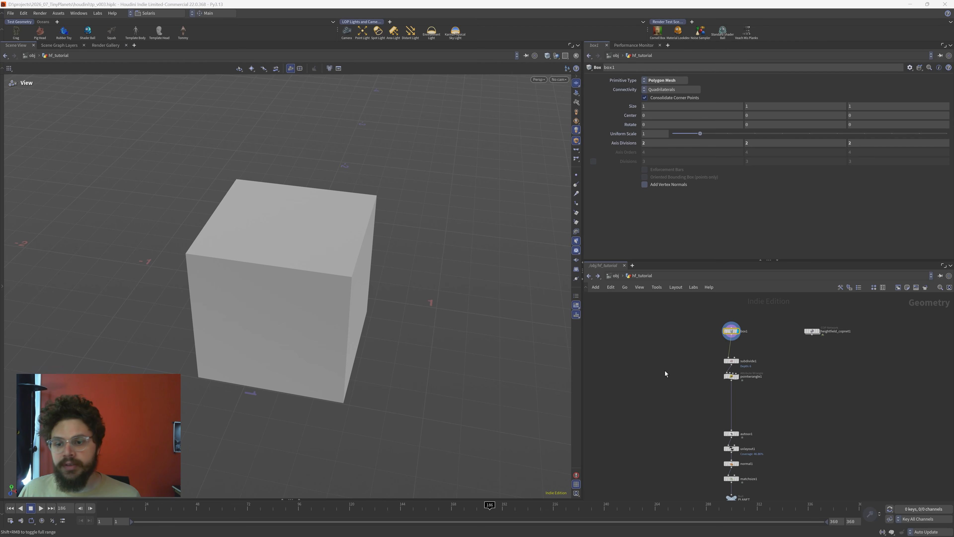
scroll(698, 357, up, 4)
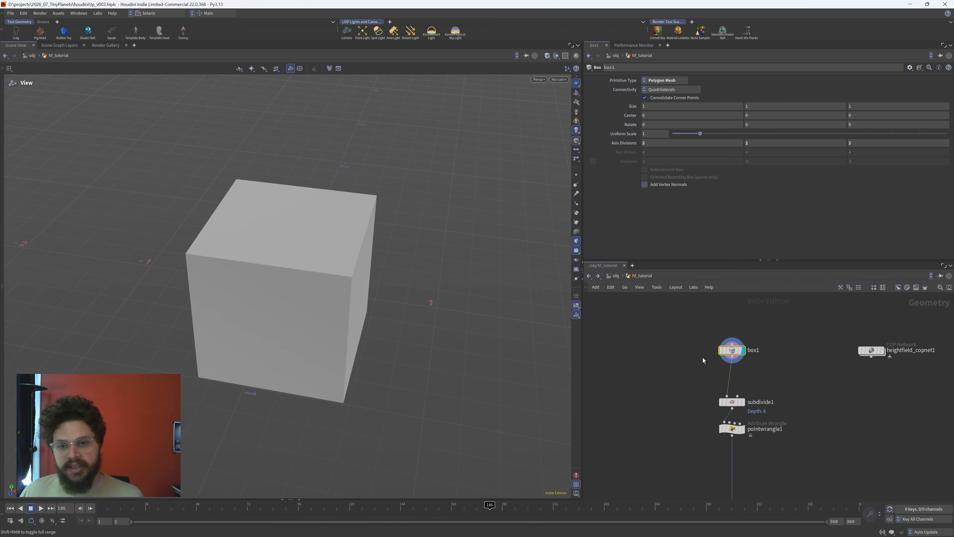
drag(409, 339, 390, 329)
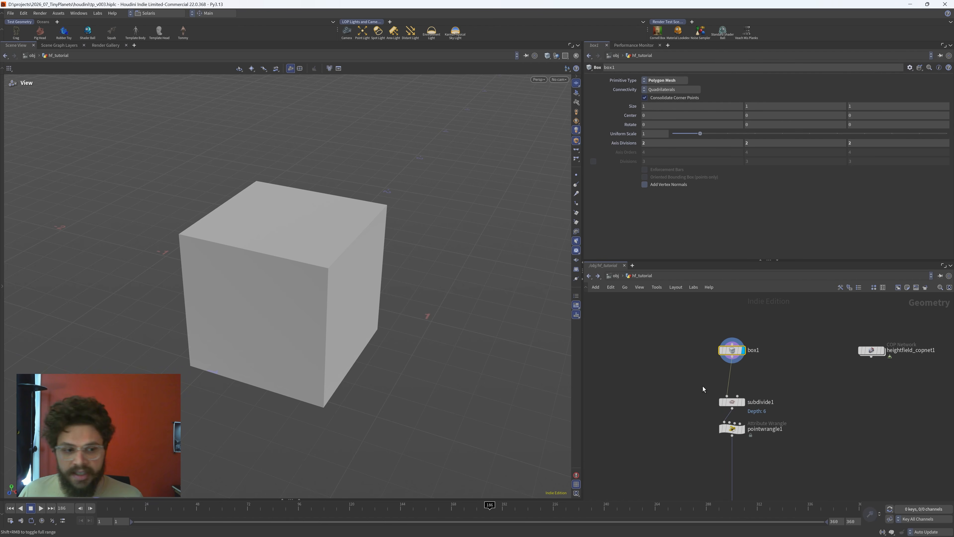
scroll(801, 383, up, 2)
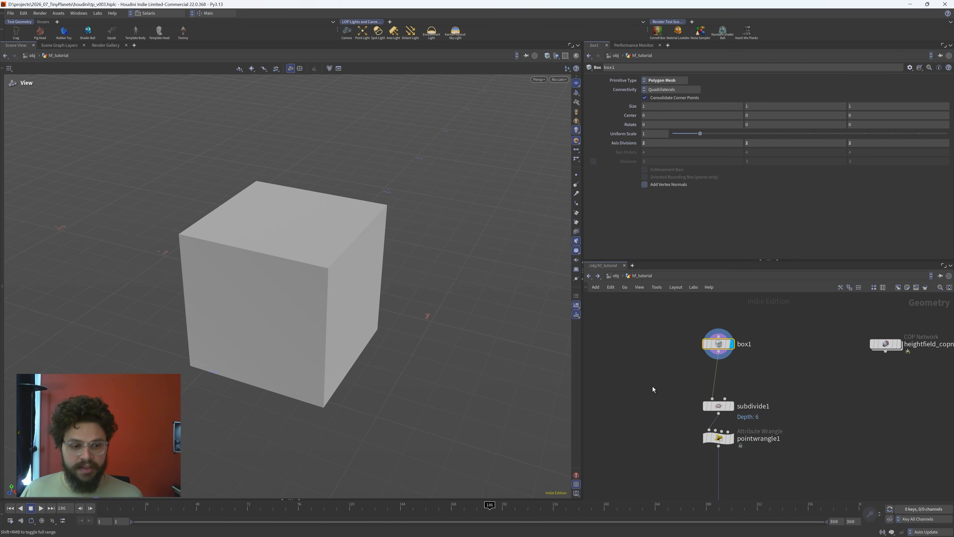
- Display subdivide1 and inspect the subdivided box in shaded and wireframe views
drag(652, 386, 808, 406)
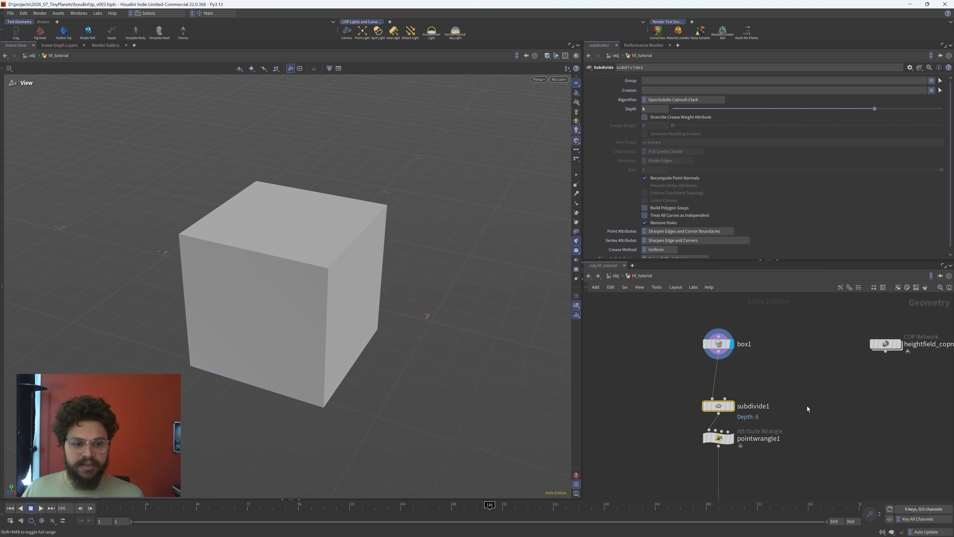
key(r)
key(w)
key(w)
scroll(365, 262, up, 1)
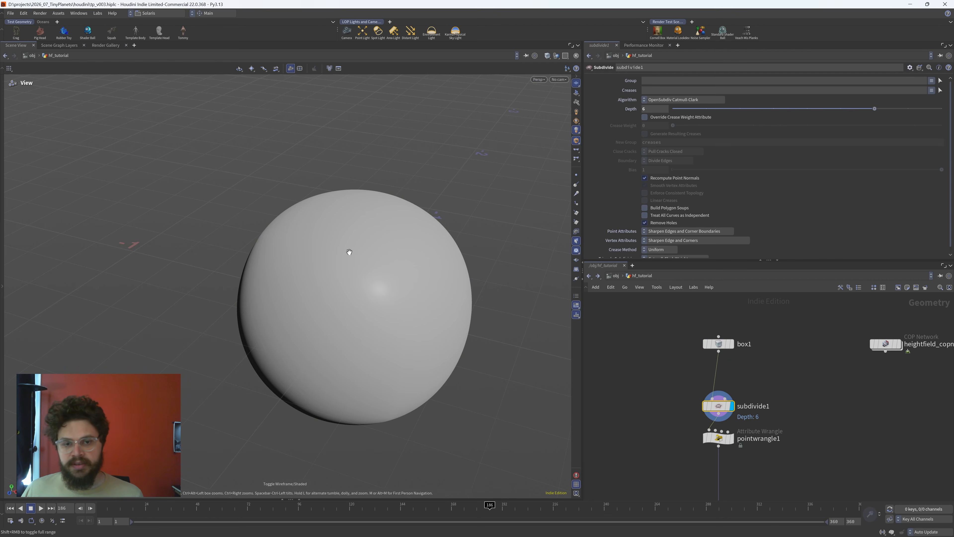
key(w)
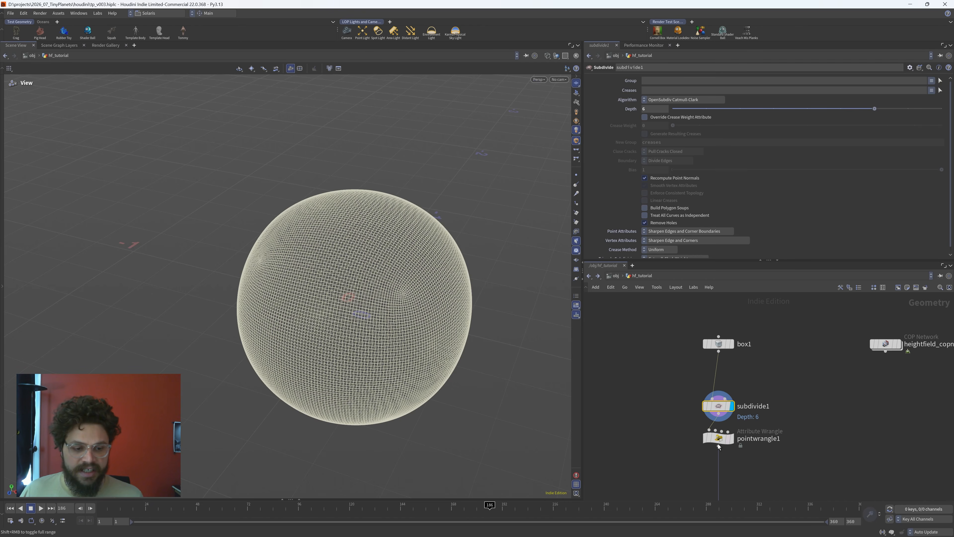
- Display pointwrangle1 and inspect its position-normalizing code and the framed wireframe sphere
drag(718, 443, 718, 449)
drag(635, 427, 774, 453)
key(r)
key(space+f)
drag(360, 345, 378, 318)
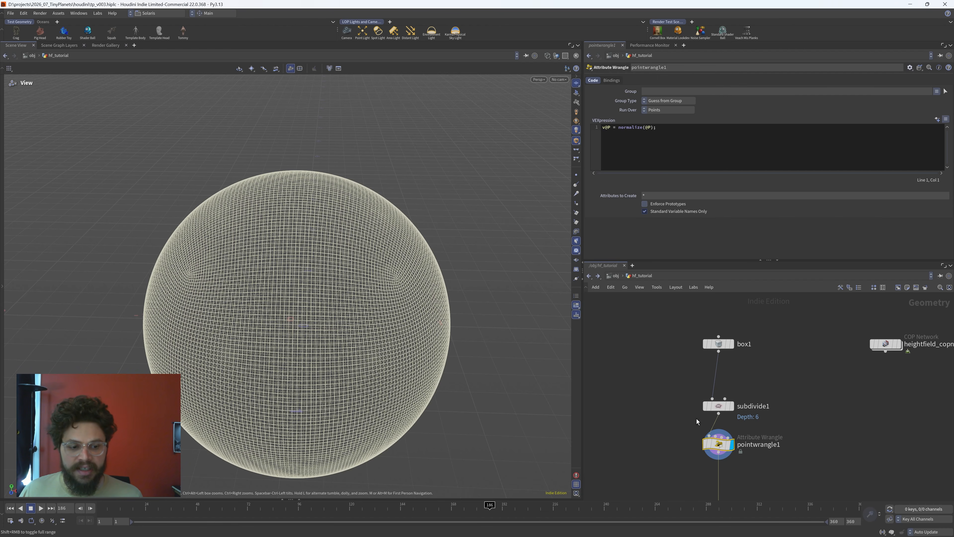
- Highlight the normalize expression in pointwrangle1's VEXpression and inspect the resulting wireframe sphere from another angle
drag(656, 127, 622, 129)
scroll(413, 379, down, 3)
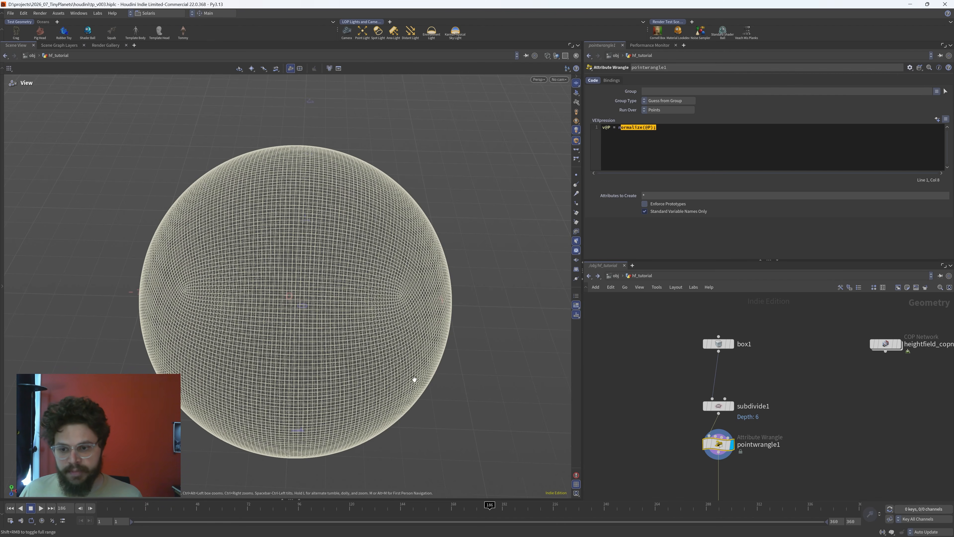
drag(248, 305, 398, 351)
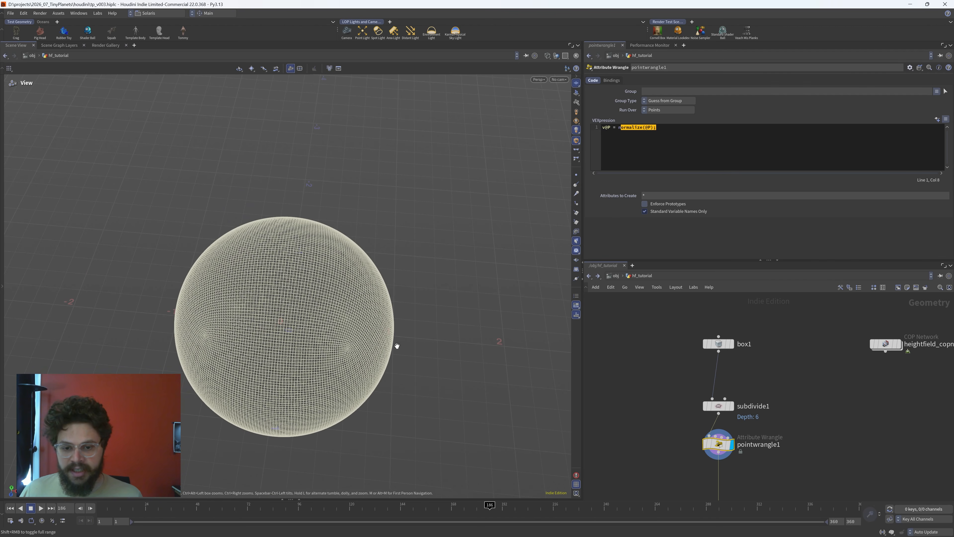
- Select the autouv1 node below pointwrangle1 and display its output
scroll(647, 436, down, 1)
middle_drag(647, 436, 639, 370)
drag(630, 434, 774, 465)
key(r)
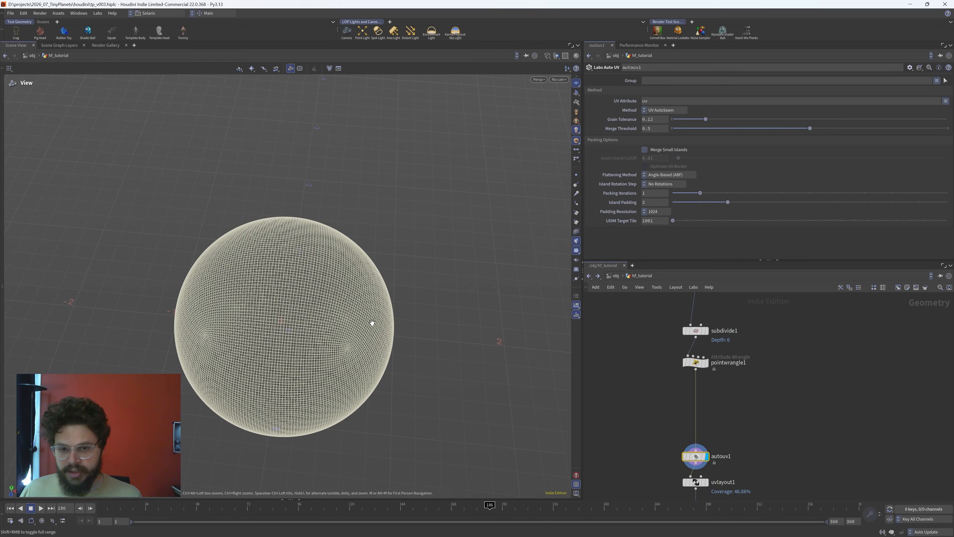
- Split the viewport side by side, set one half to the UV view and inspect autouv1's UV islands
key(ctrl+3)
click(256, 81)
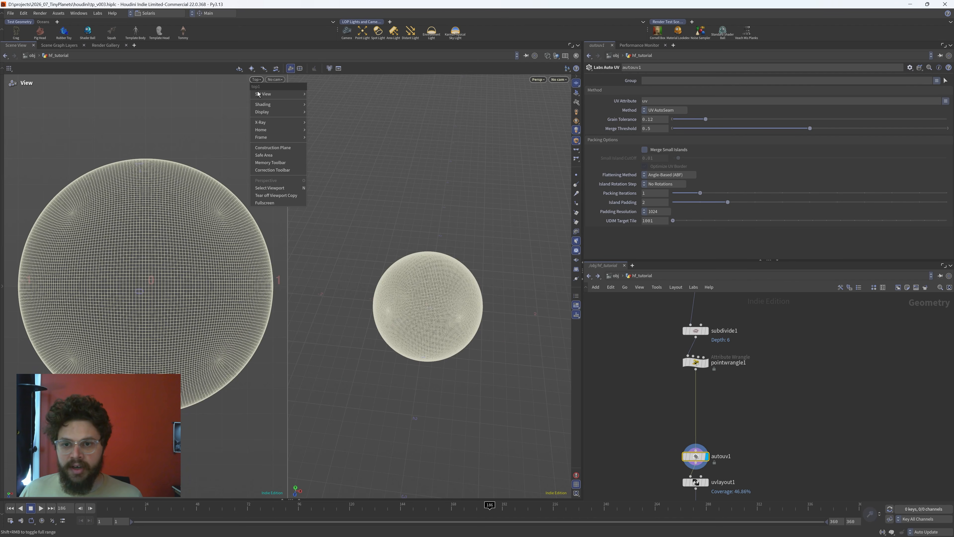
mouse_move(271, 94)
click(366, 128)
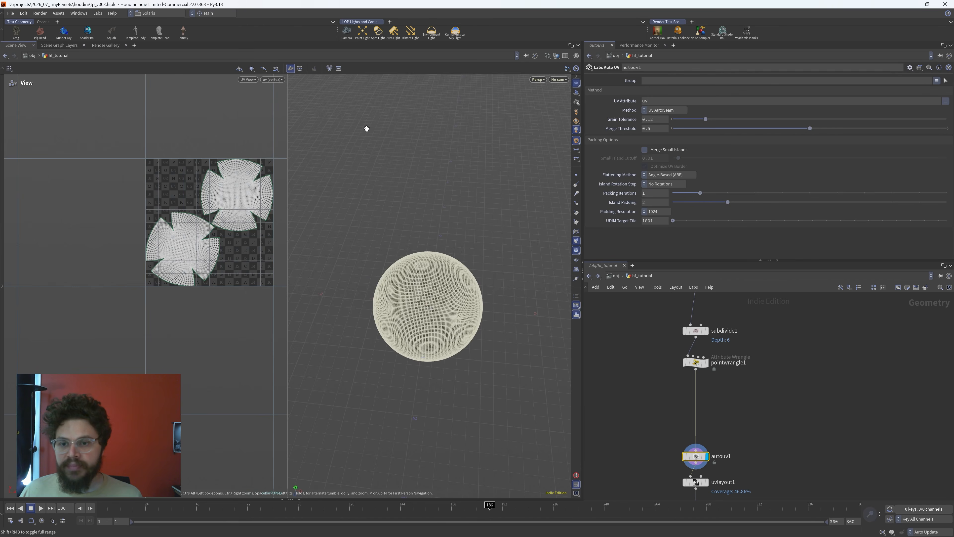
scroll(199, 226, up, 4)
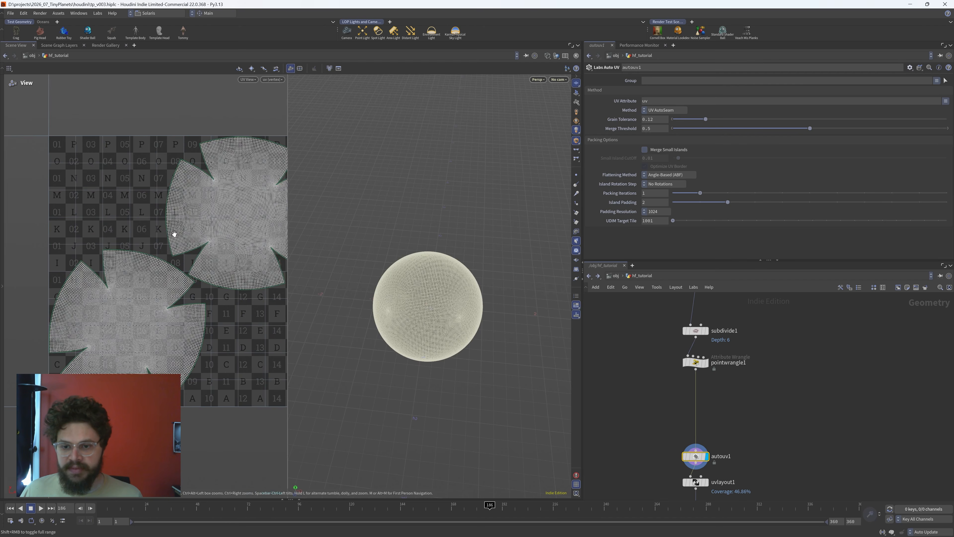
scroll(699, 393, up, 3)
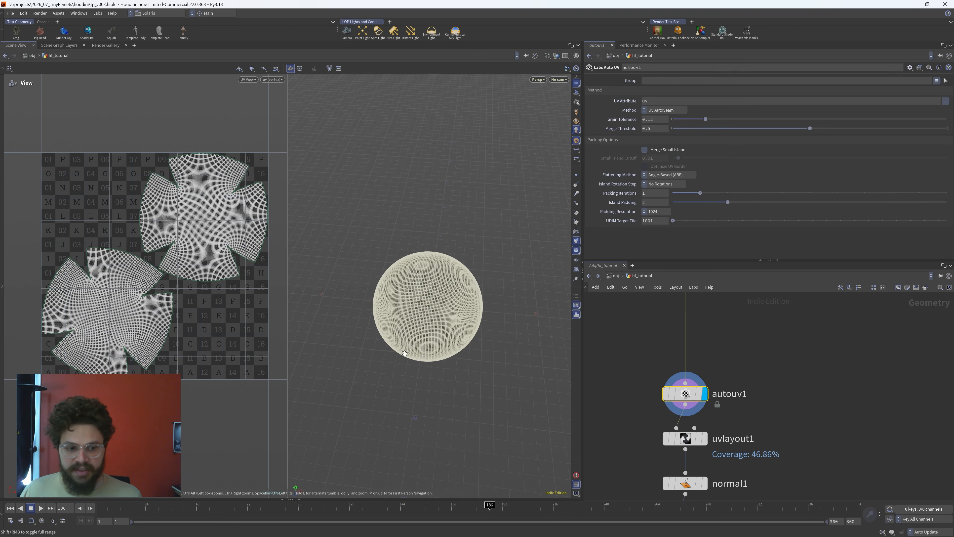
- Display uvlayout1 and normal1 in turn to inspect the packed UV islands and the normal settings
click(682, 438)
key(r)
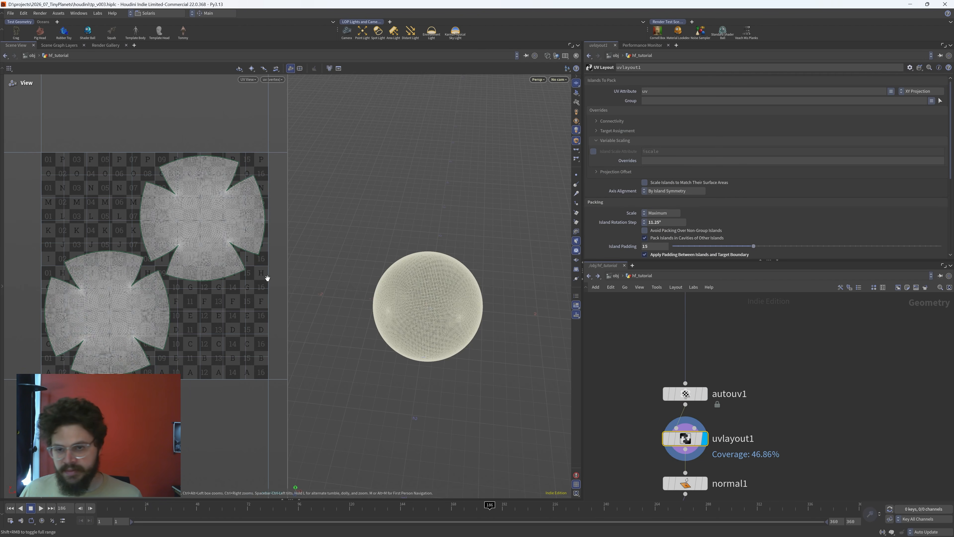
scroll(725, 379, down, 2)
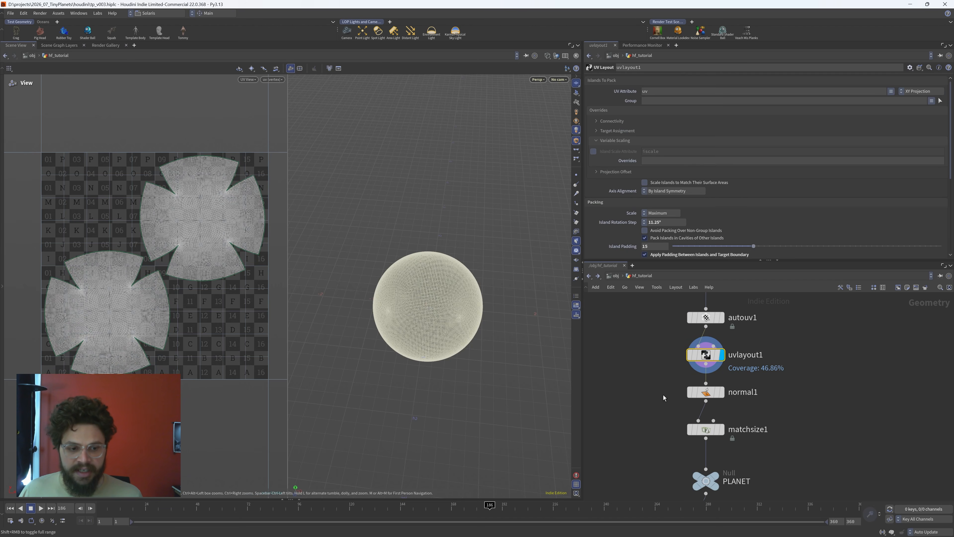
click(702, 392)
key(r)
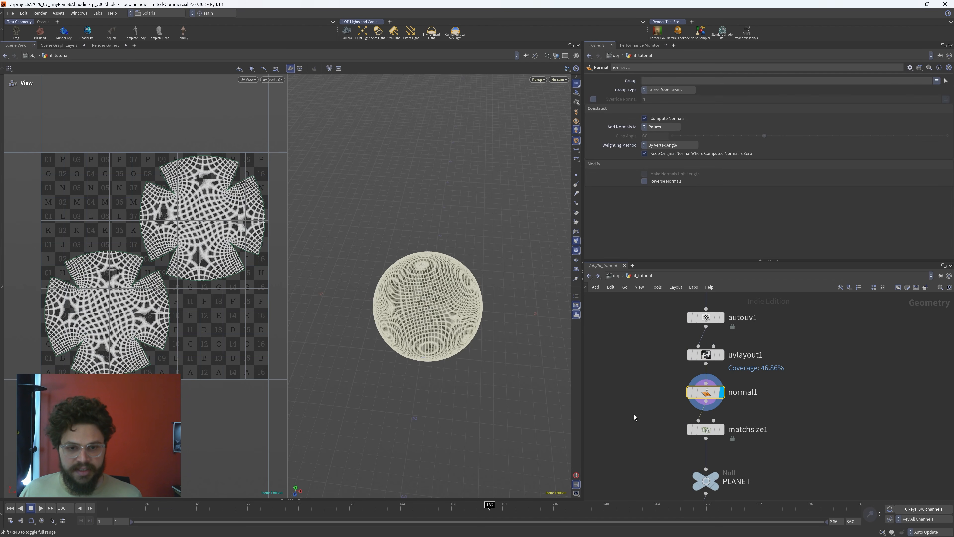
- Return to a single perspective view, display matchsize1 and frame its scaled sphere
click(705, 429)
key(space+b)
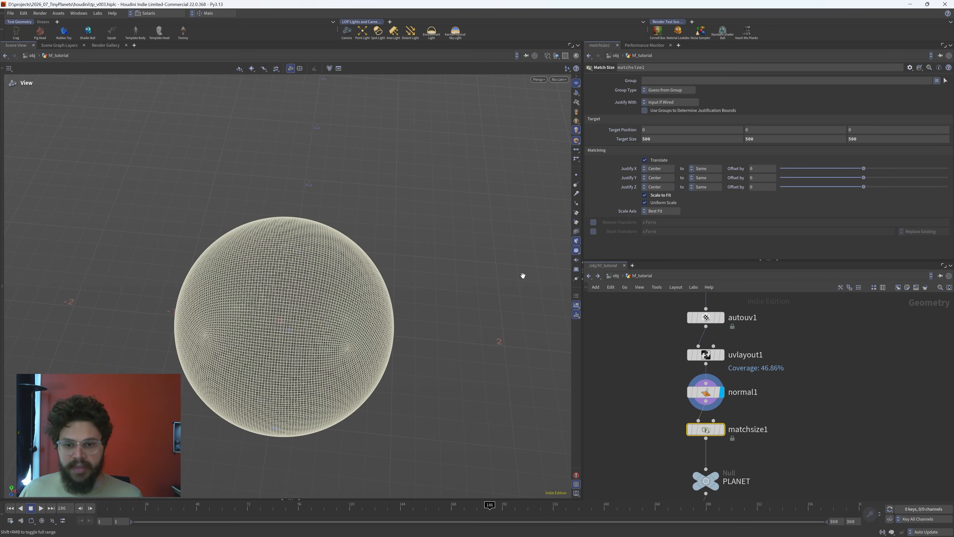
scroll(376, 340, down, 5)
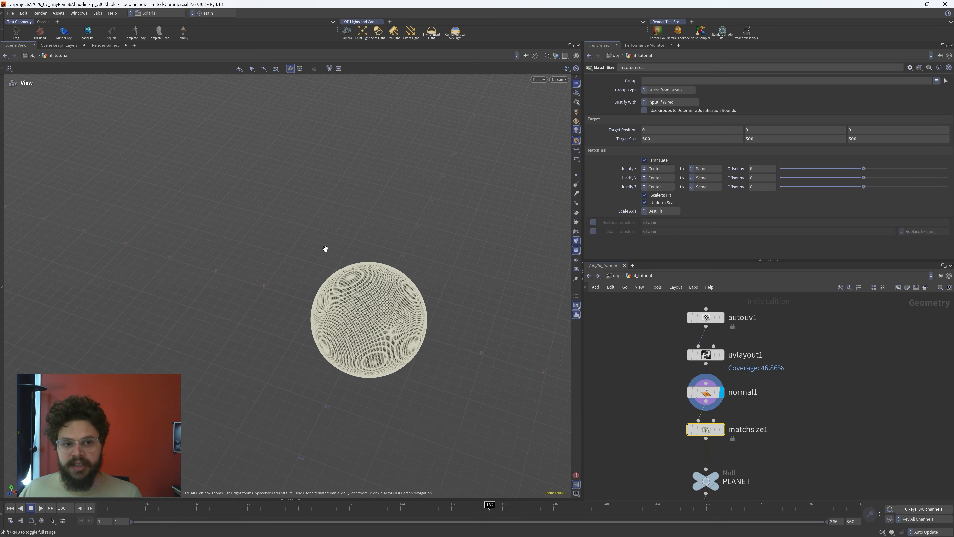
drag(306, 284, 345, 294)
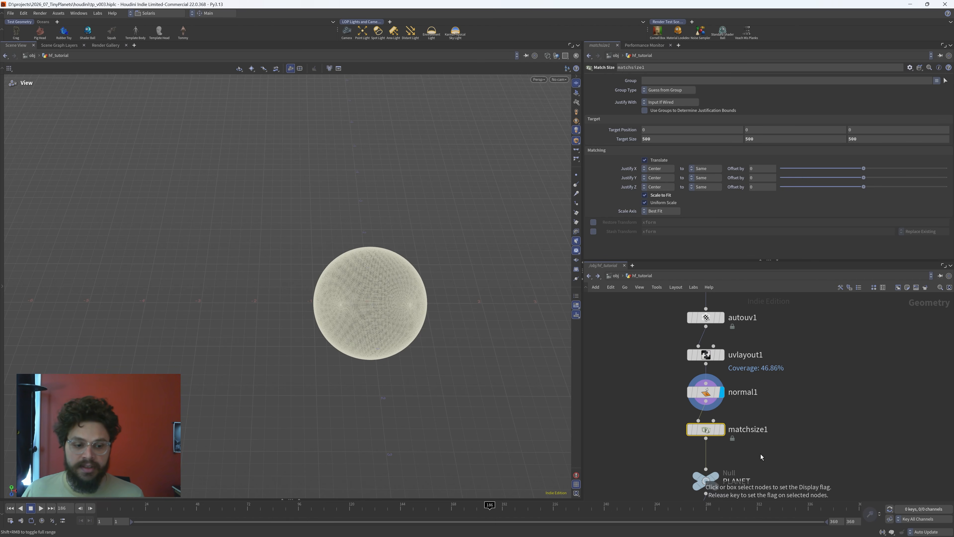
key(r)
key(f)
drag(432, 271, 392, 260)
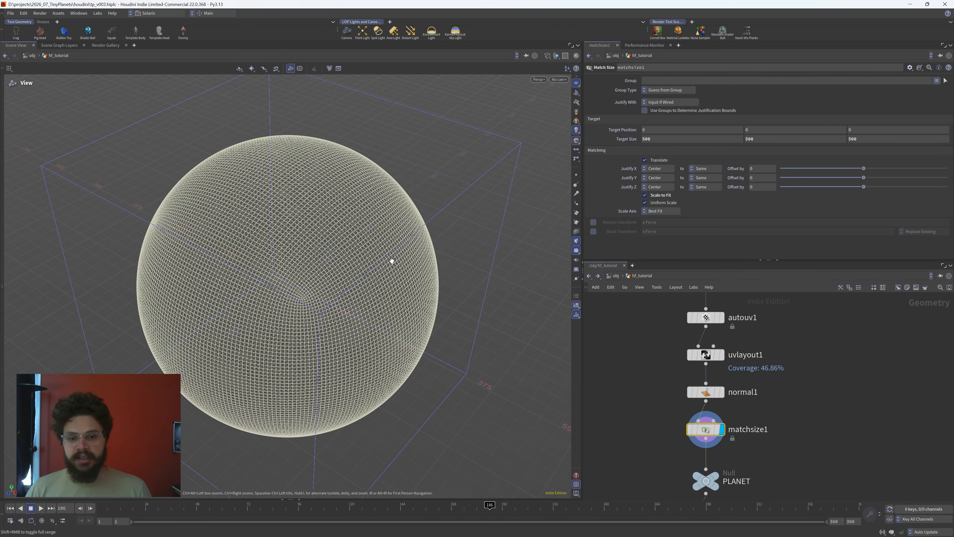
- Display the PLANET null and inspect the UV checker pattern on the sphere in shaded view
scroll(733, 375, down, 3)
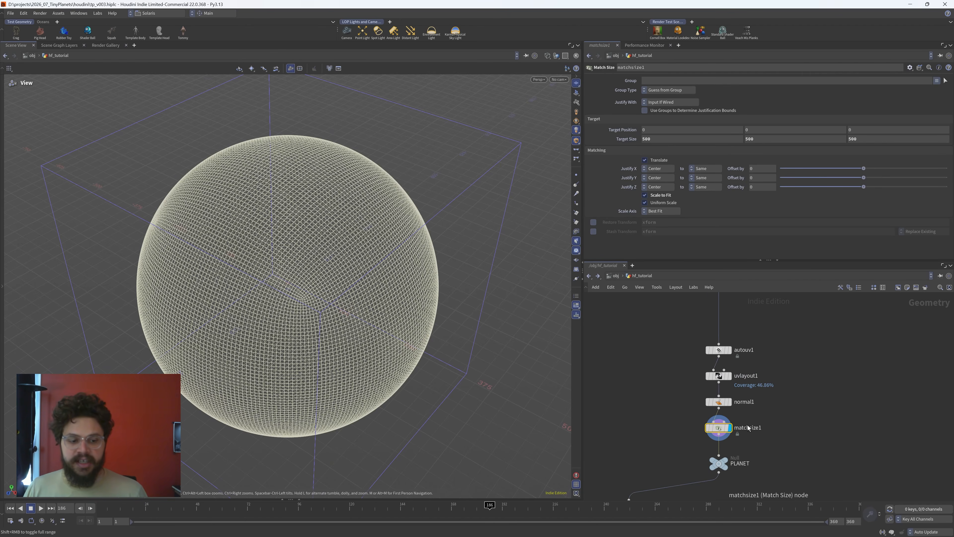
click(718, 463)
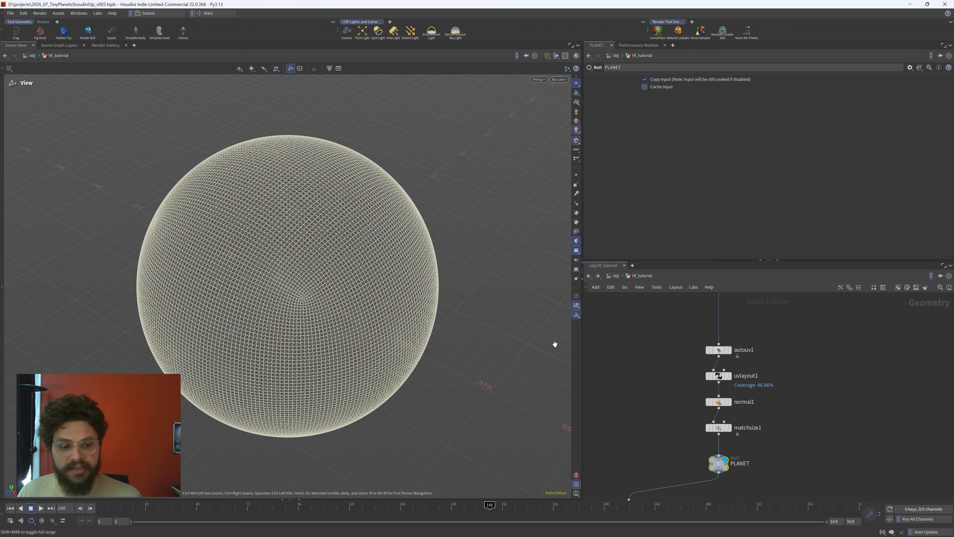
key(w)
drag(424, 310, 377, 304)
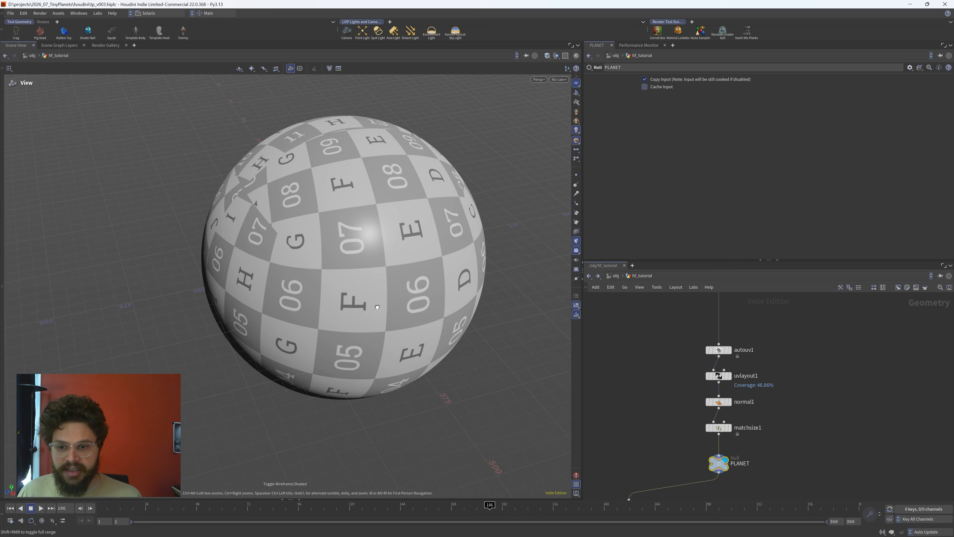
middle_drag(369, 306, 405, 312)
scroll(416, 303, down, 2)
scroll(421, 300, up, 3)
drag(422, 300, 474, 306)
scroll(799, 434, down, 3)
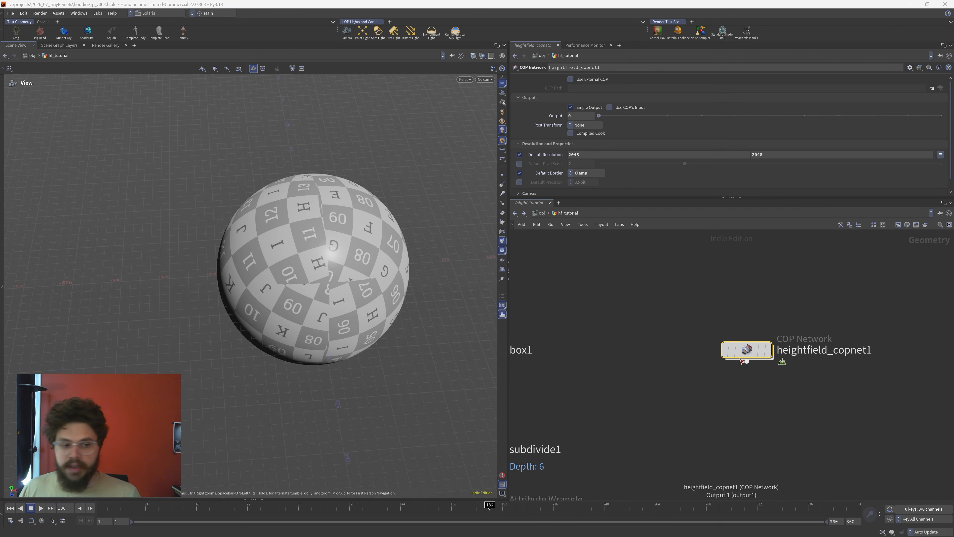
- Enter the heightfield_copnet1 network and inspect the sopimport1 node with its imported planet sphere
double_click(745, 350)
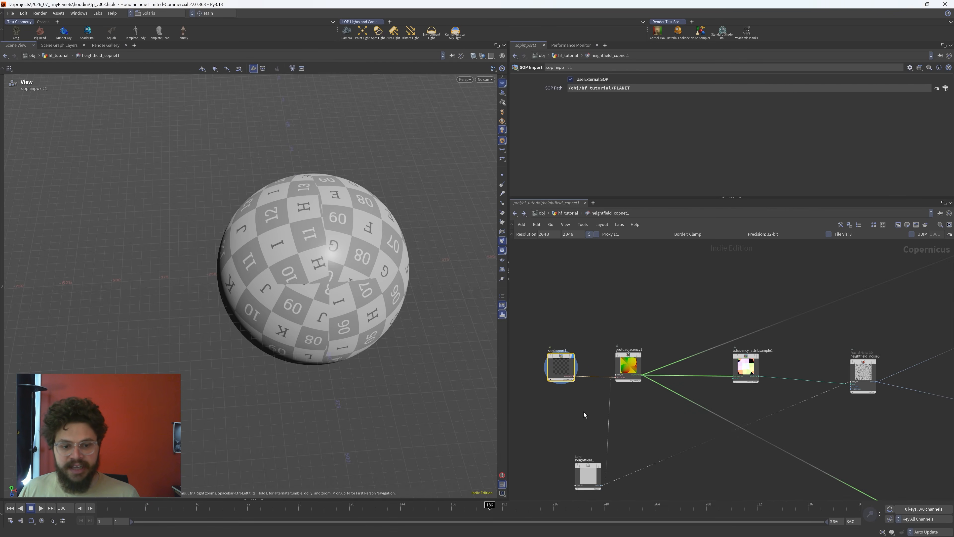
scroll(560, 408, up, 3)
scroll(602, 391, up, 3)
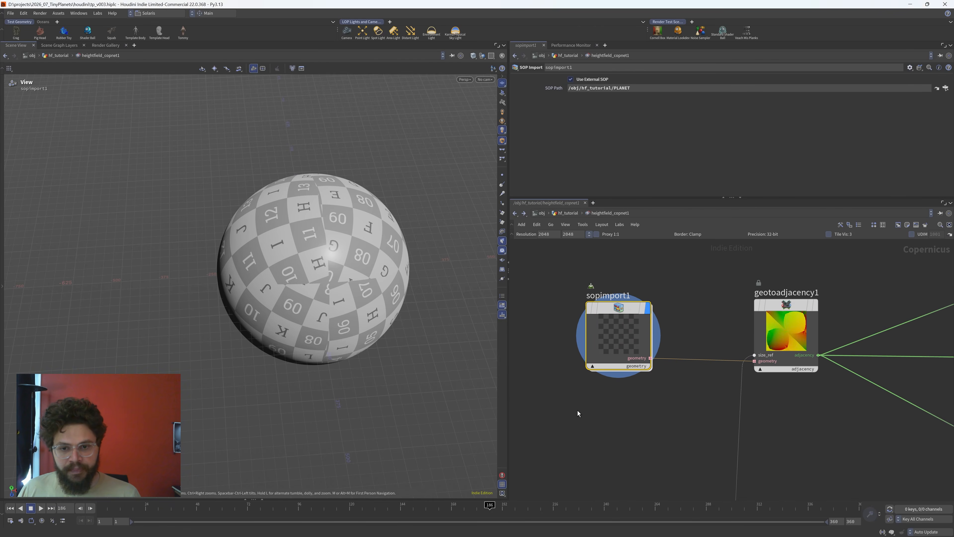
scroll(288, 234, up, 4)
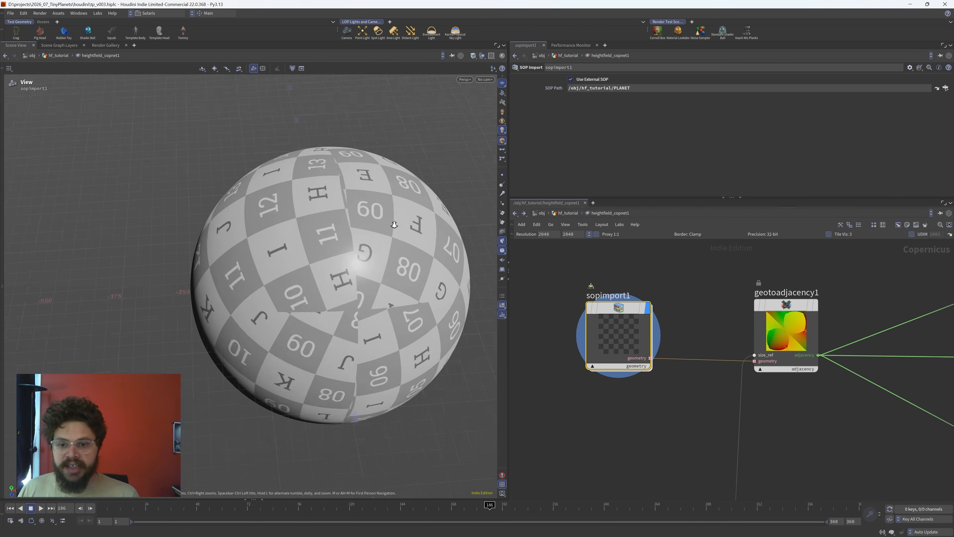
drag(289, 235, 405, 306)
middle_drag(405, 306, 341, 264)
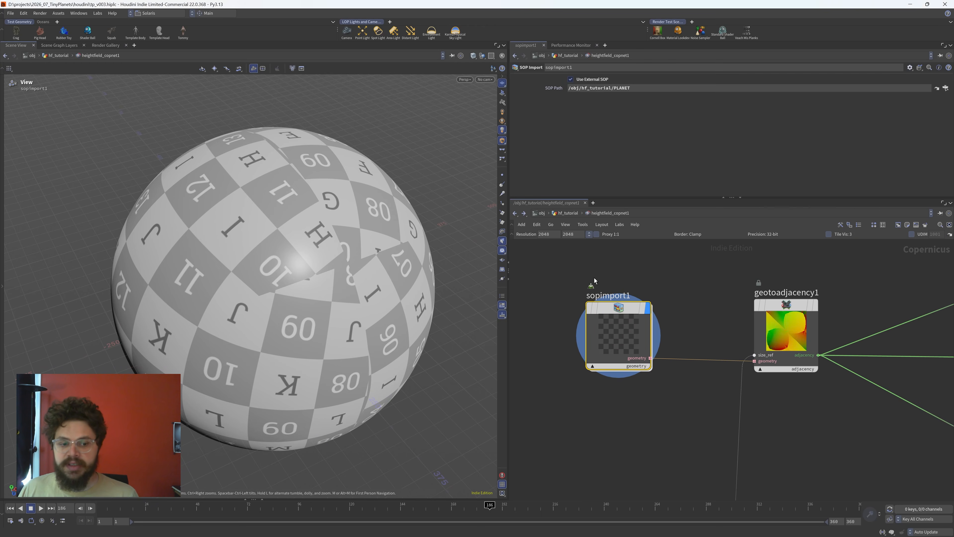
- Highlight sopimport1's SOP path /obj/hf_tutorial/PLANET and reposition the sopimport1 and geotoadjacency1 nodes
drag(550, 277, 676, 409)
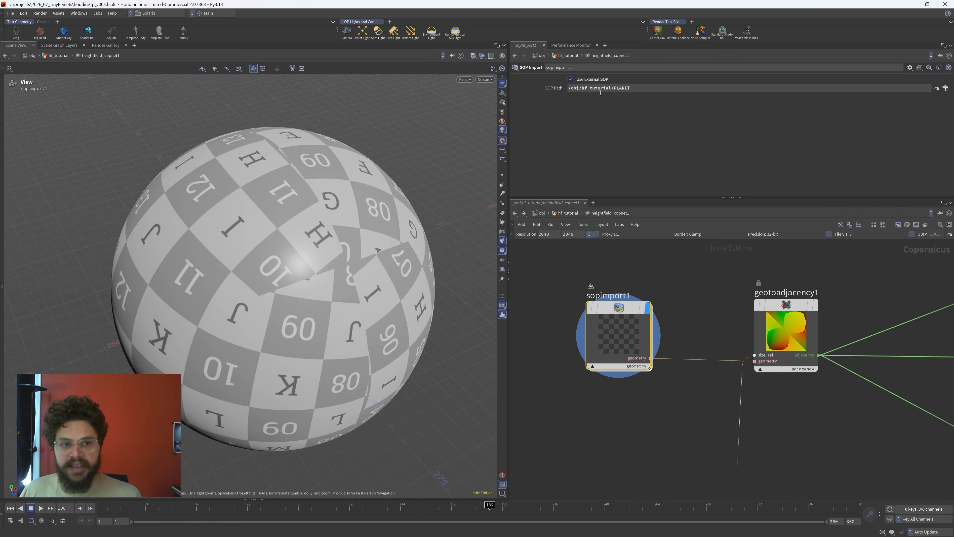
drag(652, 89, 475, 87)
click(544, 275)
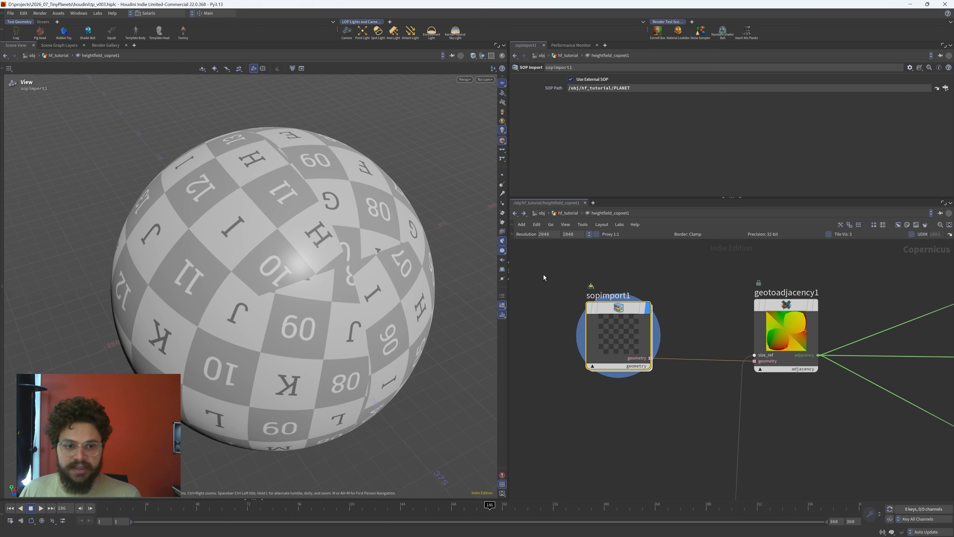
drag(614, 326, 576, 326)
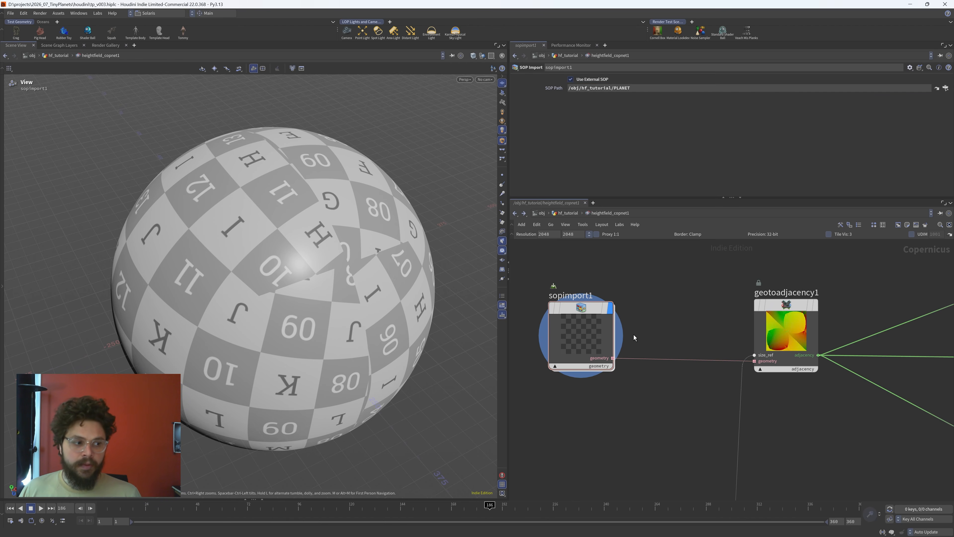
drag(810, 327, 788, 322)
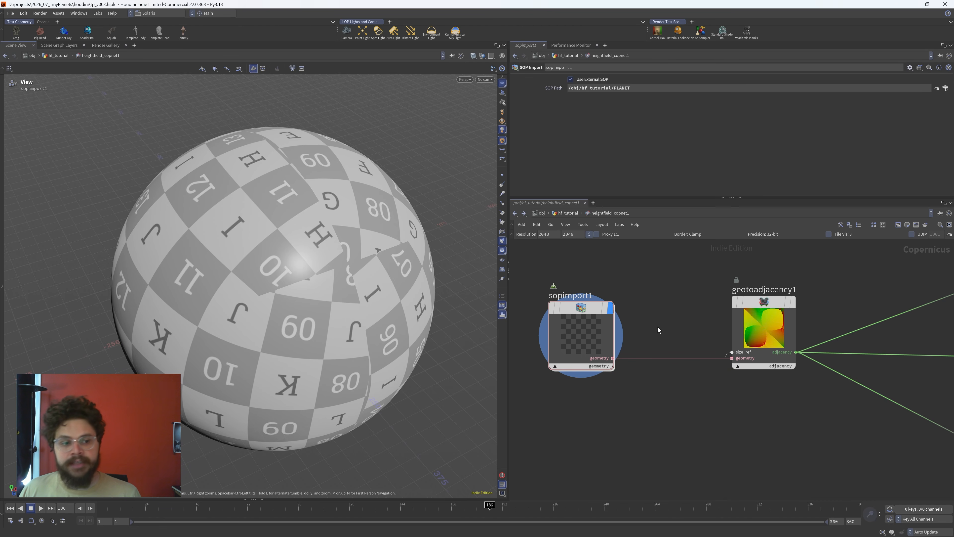
- Select geotoadjacency1 and examine its UV Attribute setting and its connections to sopimport1 and adjacency_attribsample1
middle_drag(670, 318, 622, 318)
drag(792, 265, 658, 373)
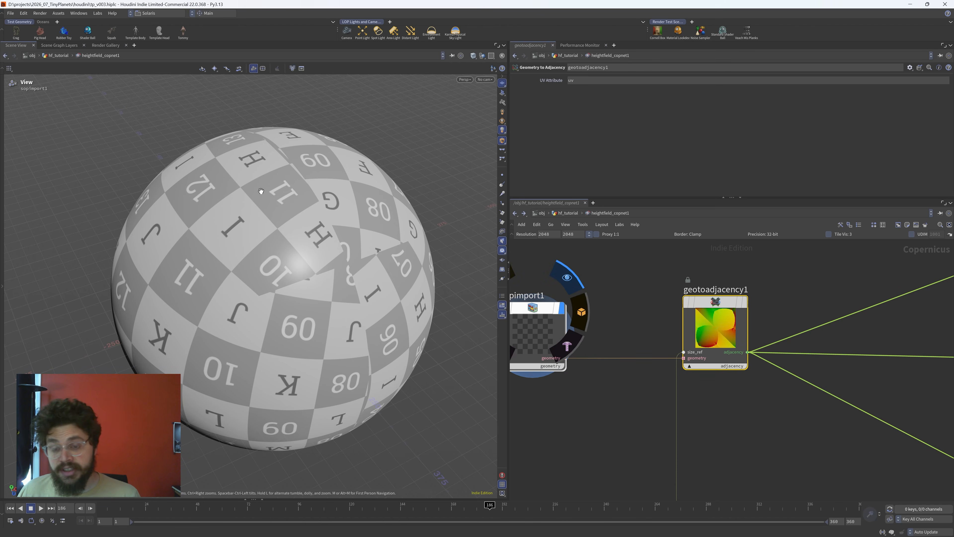
middle_drag(771, 422, 702, 407)
scroll(698, 406, down, 3)
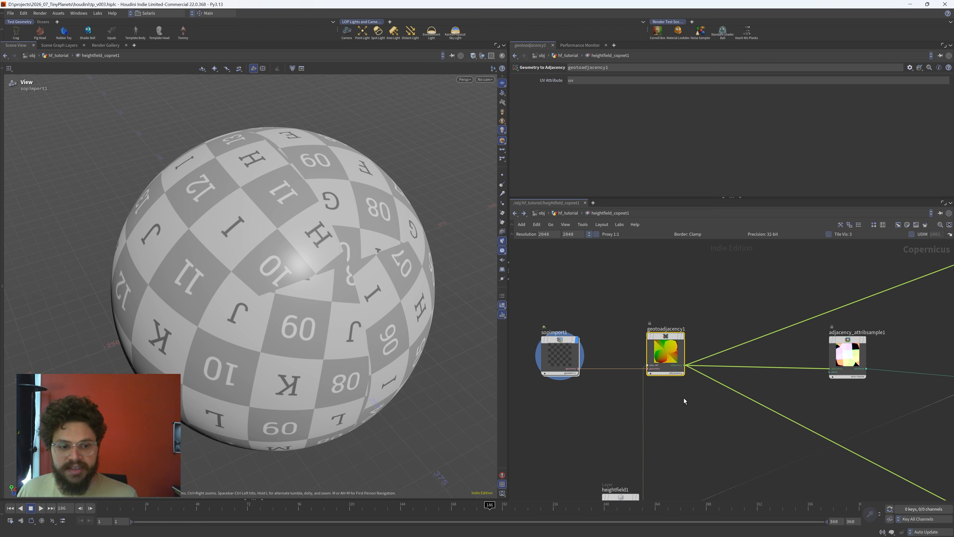
middle_drag(726, 410, 677, 418)
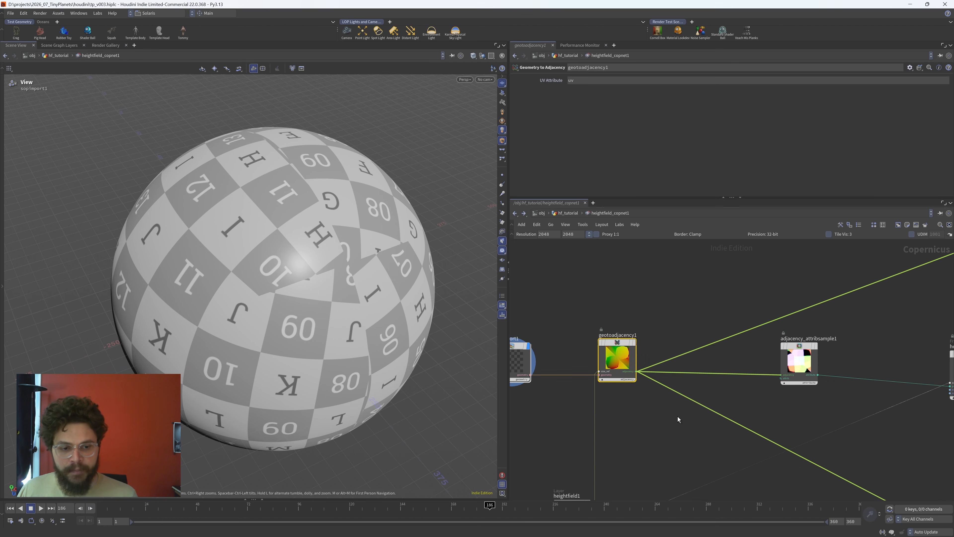
scroll(598, 415, up, 3)
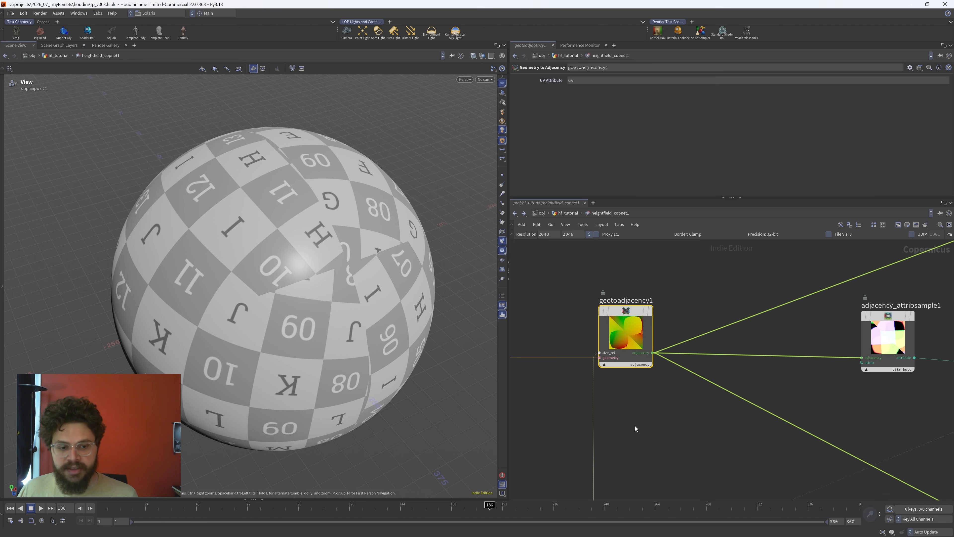
middle_drag(698, 278, 785, 290)
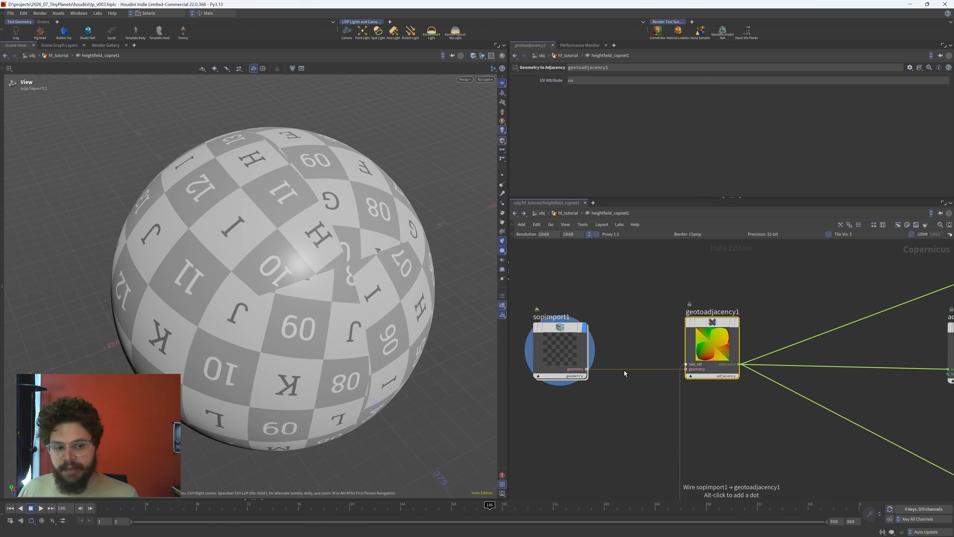
scroll(691, 408, down, 4)
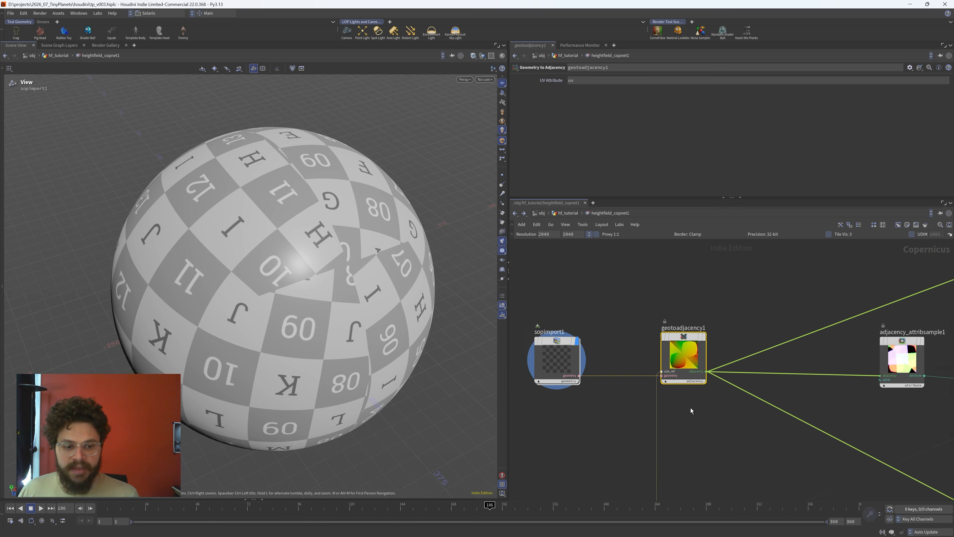
- Move heightfield1 away from geotoadjacency1, show its parameters and cut its output wires
middle_drag(701, 360, 710, 327)
drag(657, 425, 608, 401)
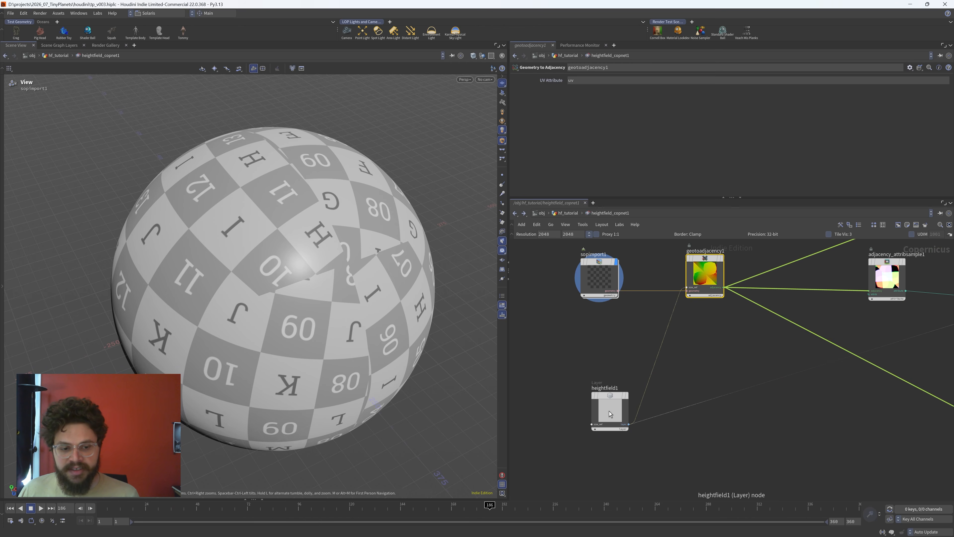
click(607, 401)
scroll(714, 269, up, 3)
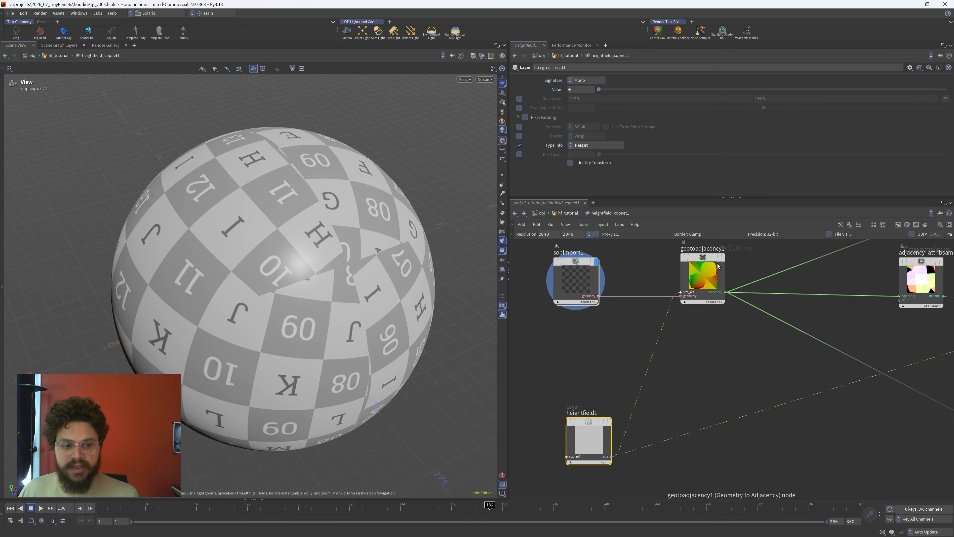
drag(615, 357, 697, 490)
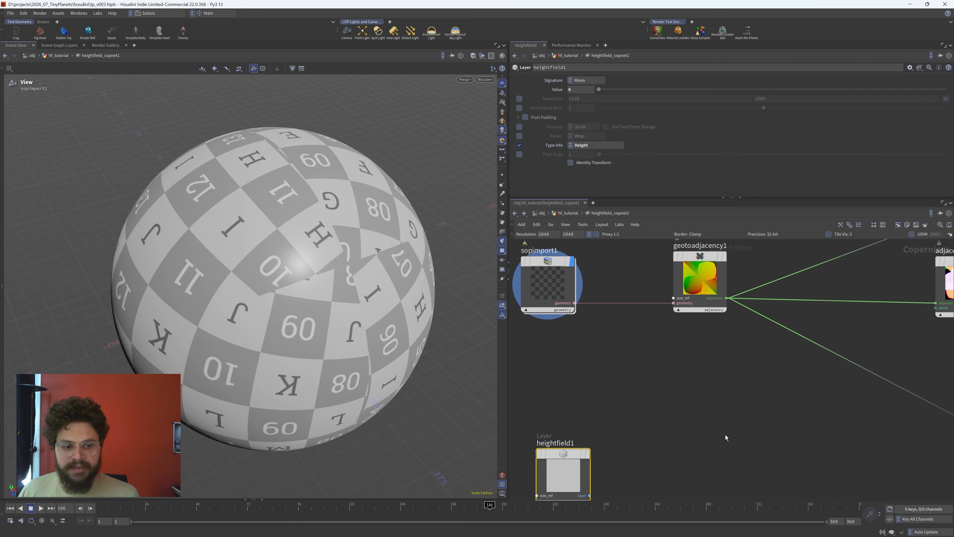
- Undo the wire cut on heightfield1 and display geotoadjacency1 framed in the viewport
key(ctrl+z)
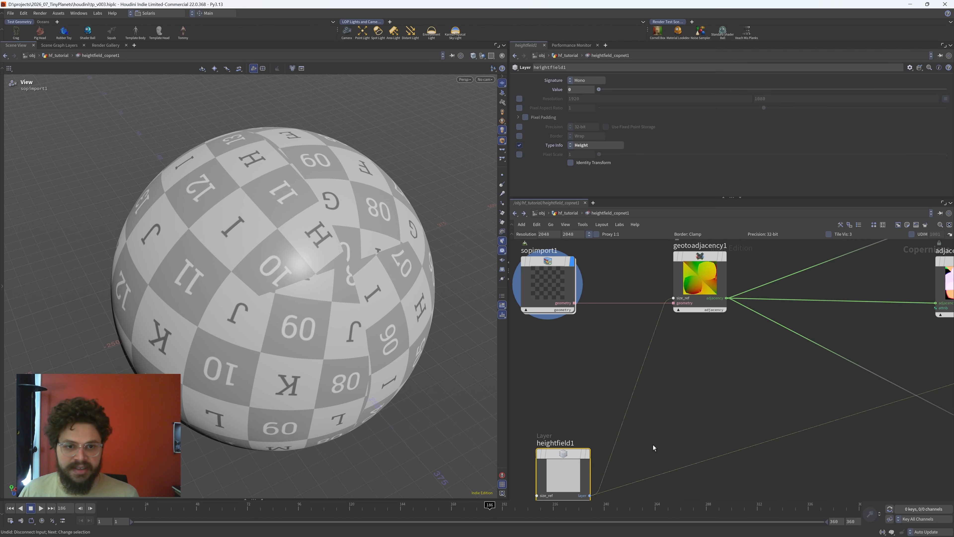
click(712, 396)
middle_drag(628, 351, 583, 411)
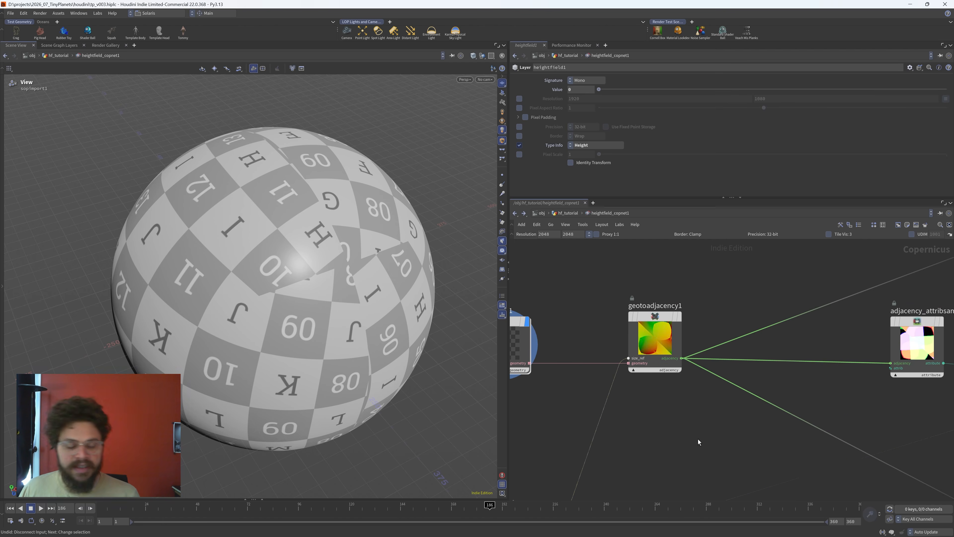
middle_drag(698, 440, 671, 451)
click(628, 349)
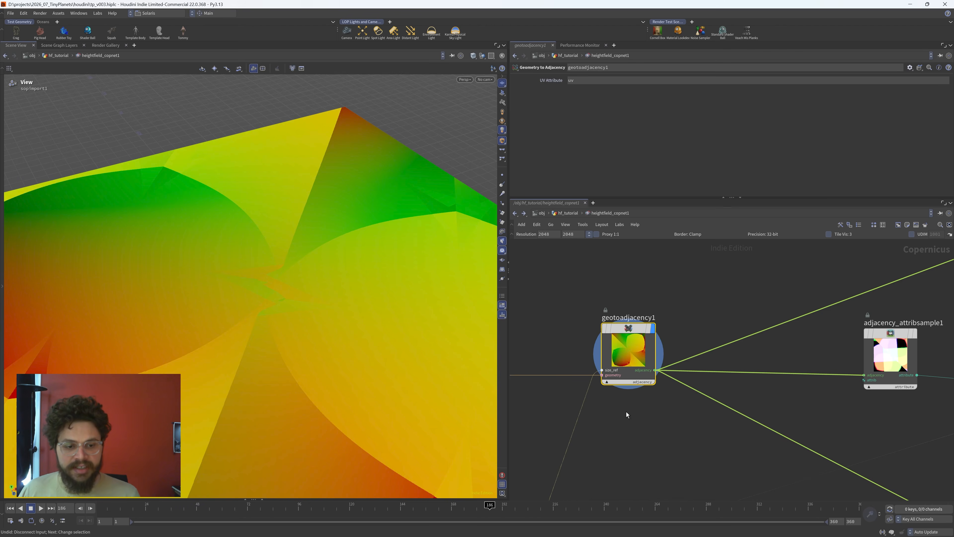
key(f)
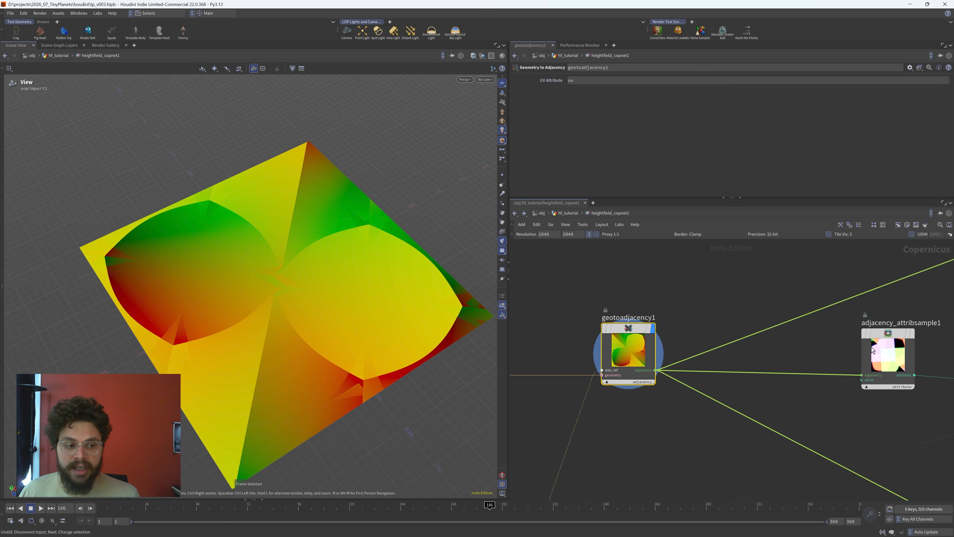
- Move adjacency_attribsample1 closer to geotoadjacency1 in the network
drag(886, 370, 808, 370)
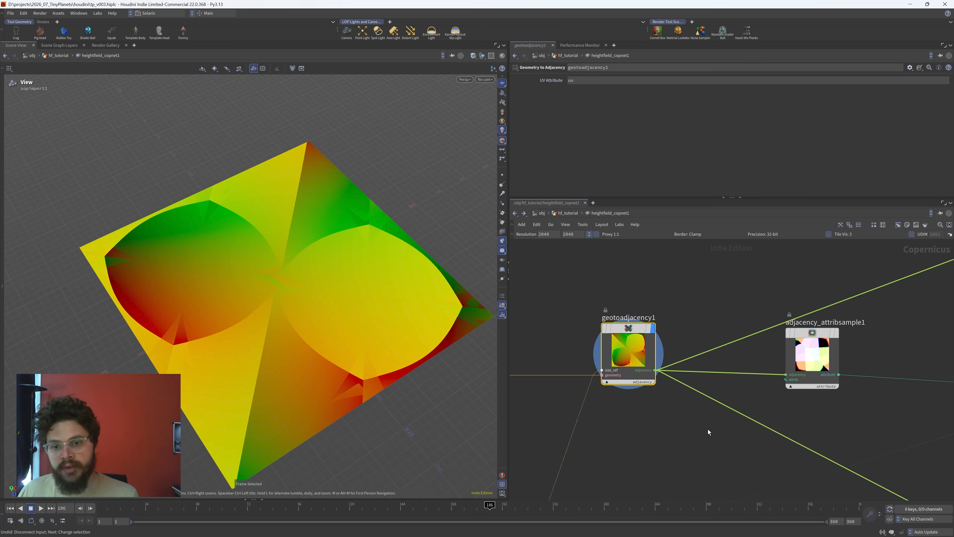
middle_drag(708, 429, 657, 445)
click(638, 317)
scroll(637, 319, up, 2)
scroll(625, 347, up, 1)
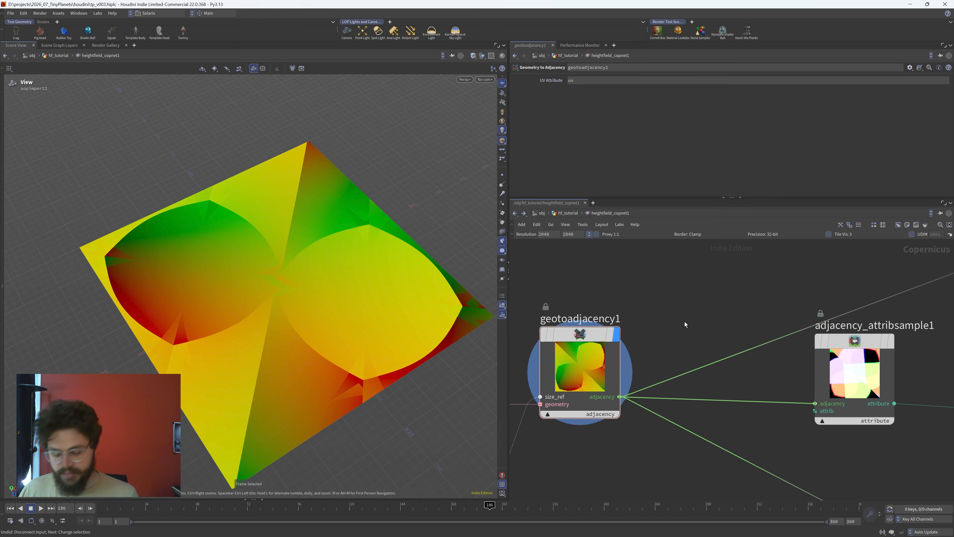
- Add a Cable Unpack node above geotoadjacency1, wire the adjacency output into it and display it
key(Tab)
text(cable un)
key(Return)
key(Return)
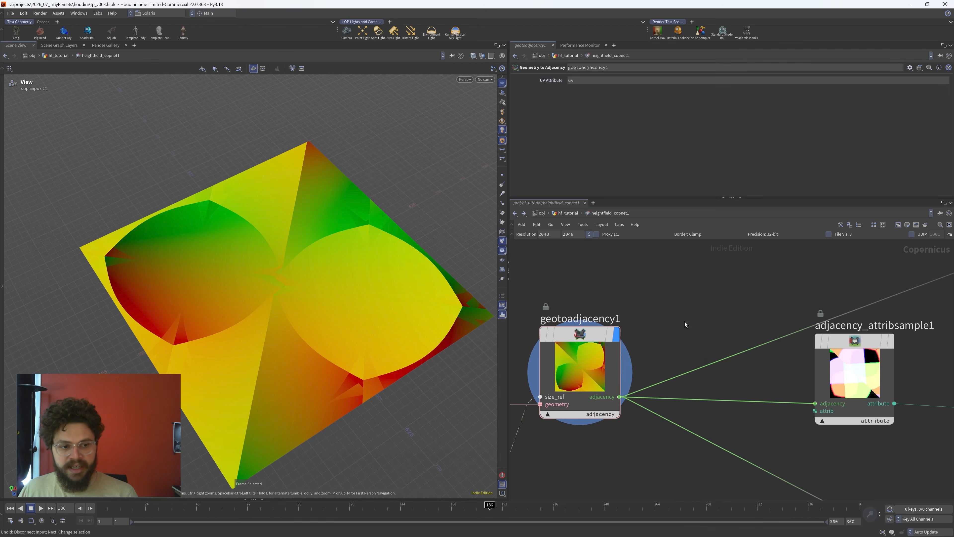
drag(672, 345, 695, 276)
drag(620, 397, 666, 313)
middle_drag(610, 281, 590, 340)
drag(606, 291, 764, 335)
key(r)
drag(698, 357, 716, 312)
scroll(757, 326, down, 3)
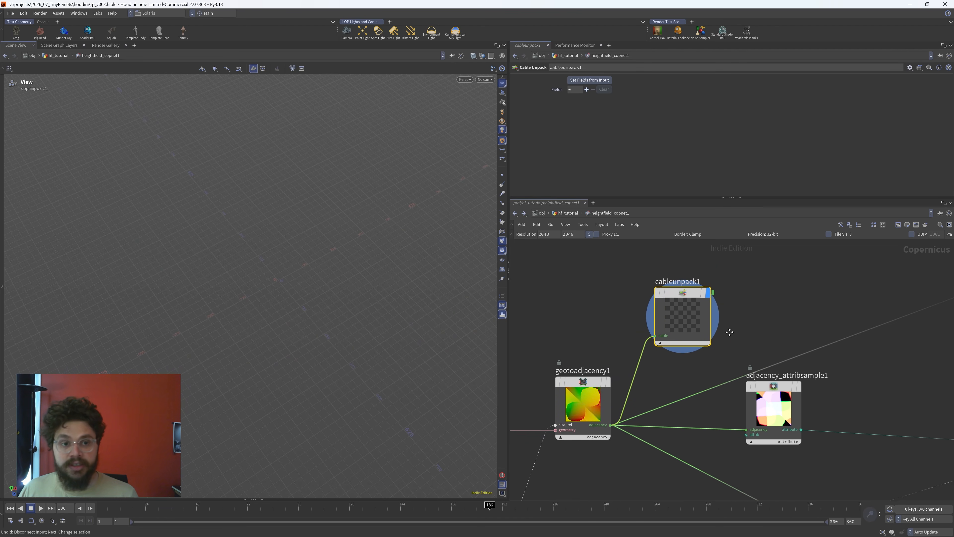
- Set the Cable Unpack node's fields from its input and examine the adjacency layers it outputs
click(590, 80)
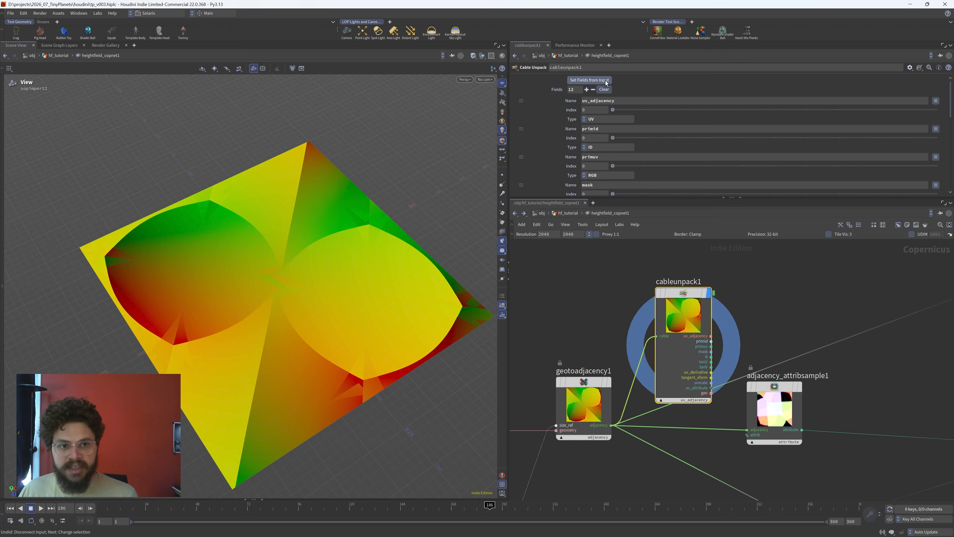
scroll(703, 303, up, 2)
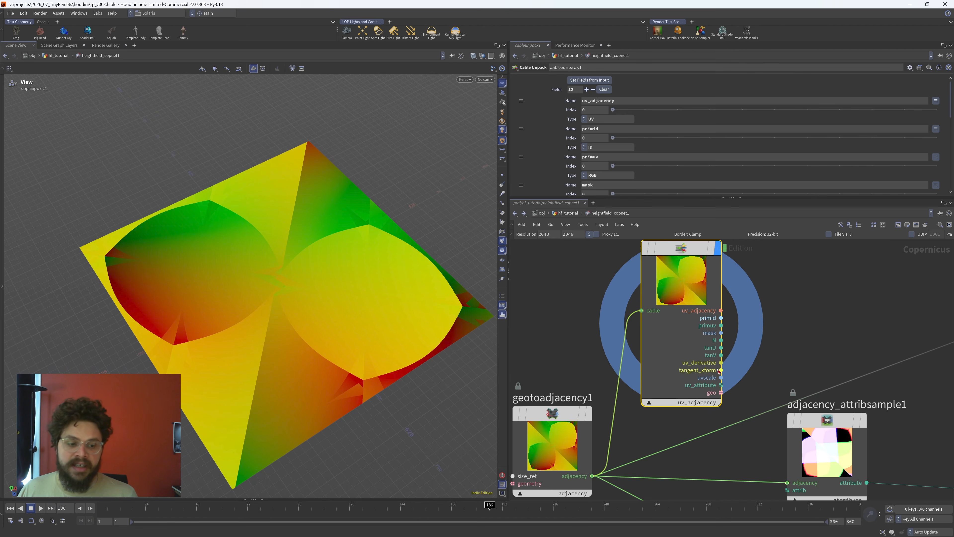
scroll(744, 367, down, 2)
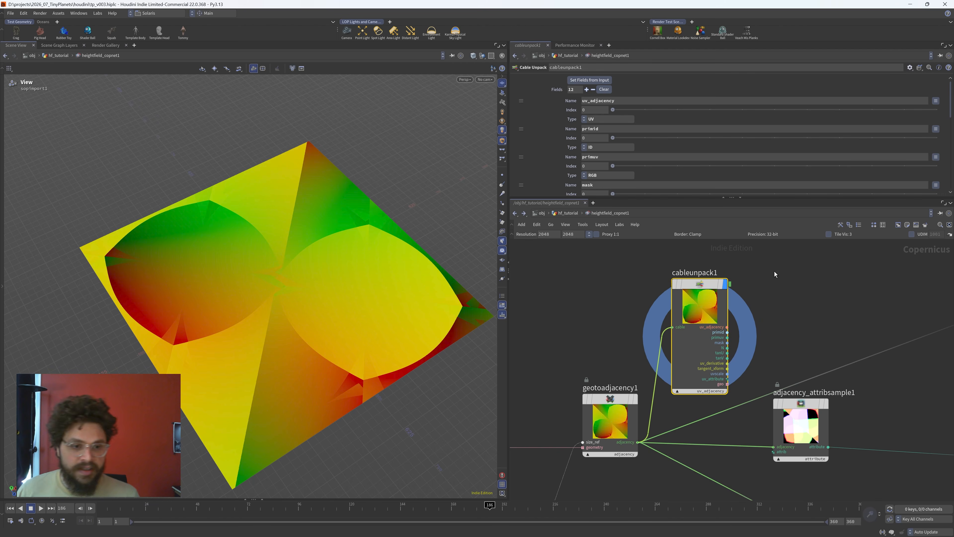
- Delete the Cable Unpack node and select geotoadjacency1 again
key(Delete)
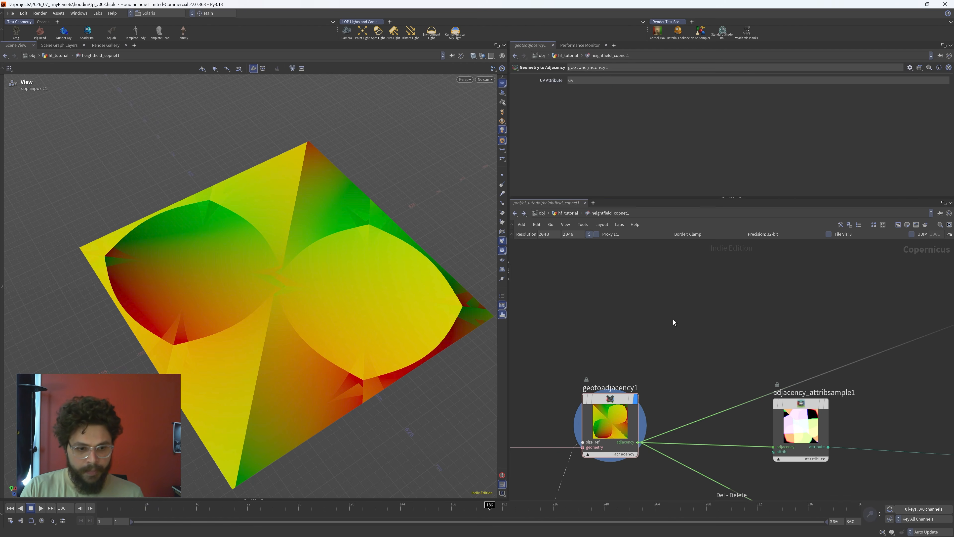
click(610, 409)
scroll(643, 347, down, 2)
scroll(644, 345, down, 2)
scroll(671, 434, up, 3)
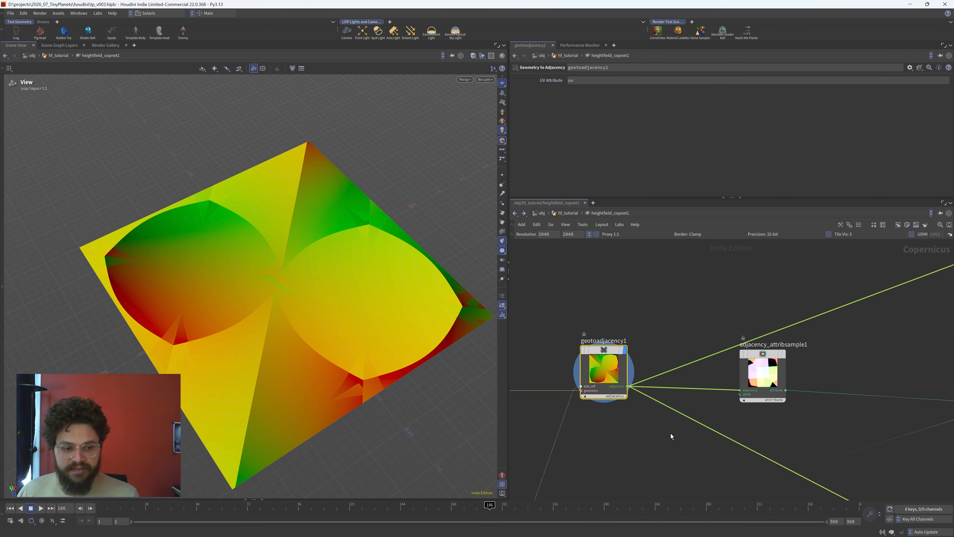
- Show adjacency_attribsample1's parameters and look up the available operators matching "adjacency", highlighting Attribute Sample with Adjacency
middle_drag(838, 401, 699, 413)
click(755, 351)
click(640, 372)
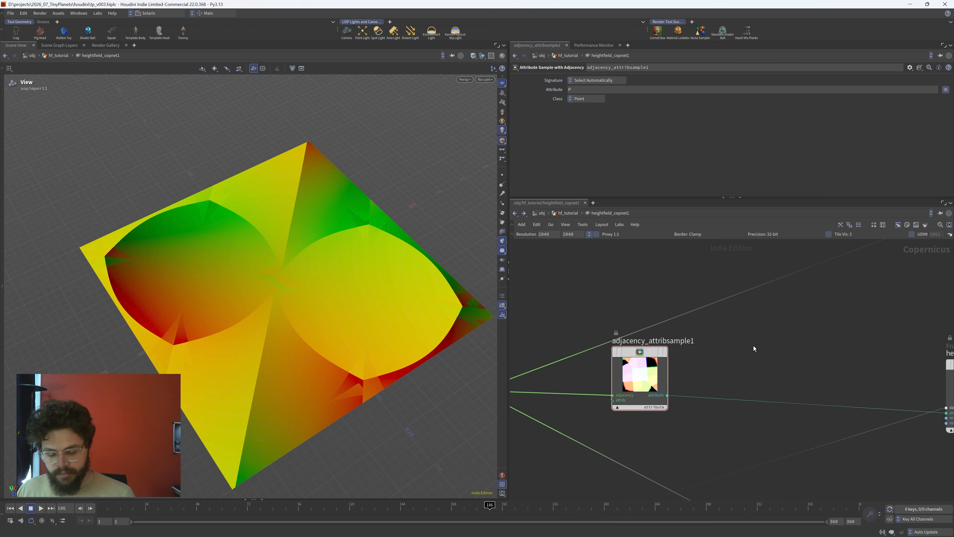
key(Tab)
text(adj)
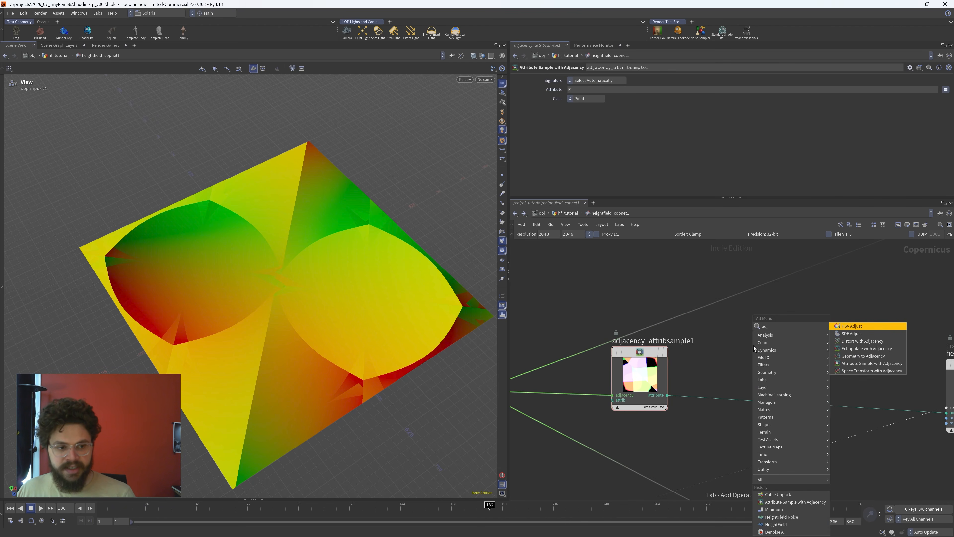
text(acen)
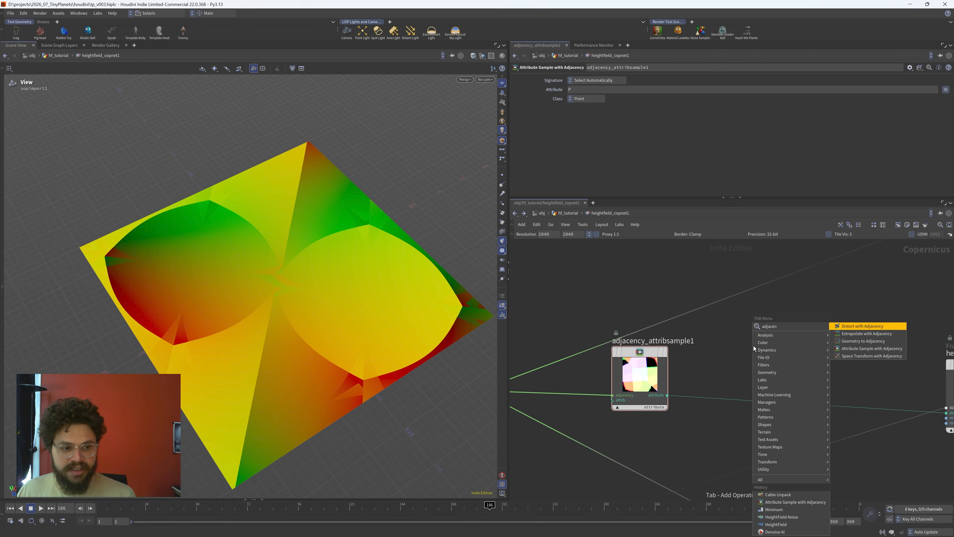
key(Down)
key(Down)
key(Down)
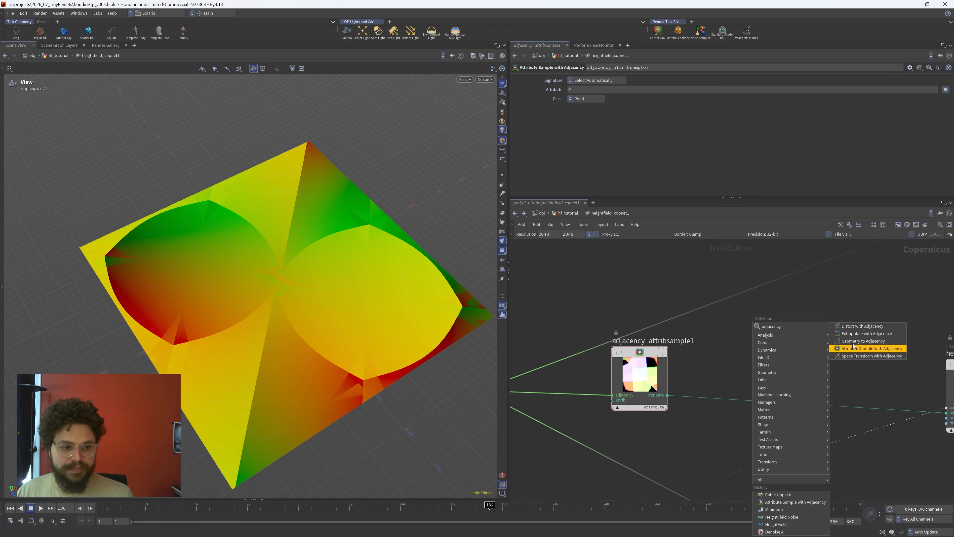
key(Escape)
- Reposition adjacency_attribsample1 slightly and display its sampled position attribute in the viewport
scroll(748, 344, down, 1)
click(686, 394)
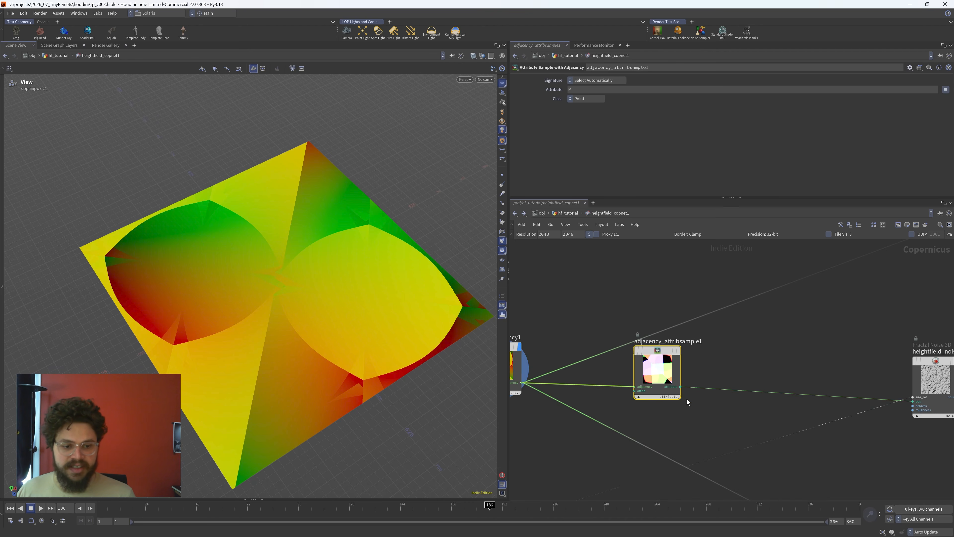
drag(655, 374, 669, 379)
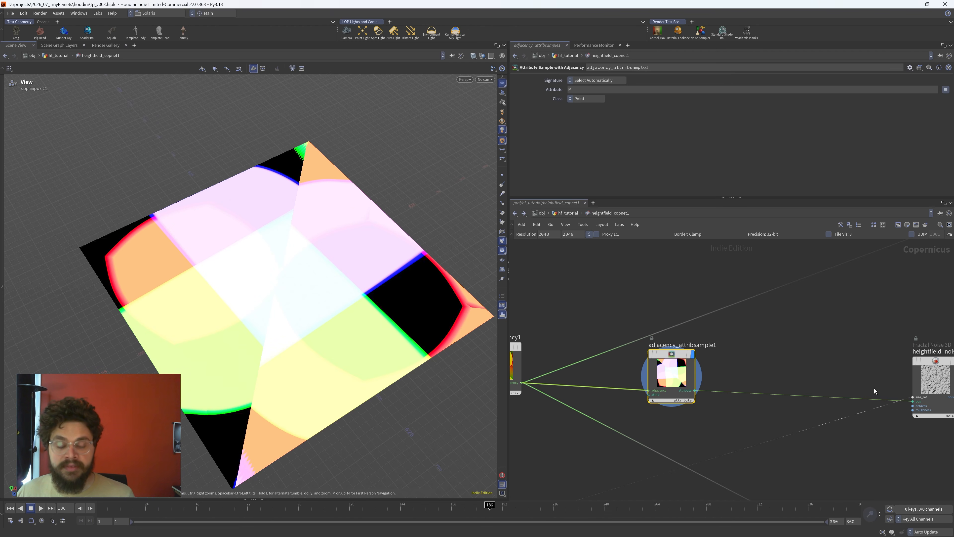
scroll(811, 365, down, 2)
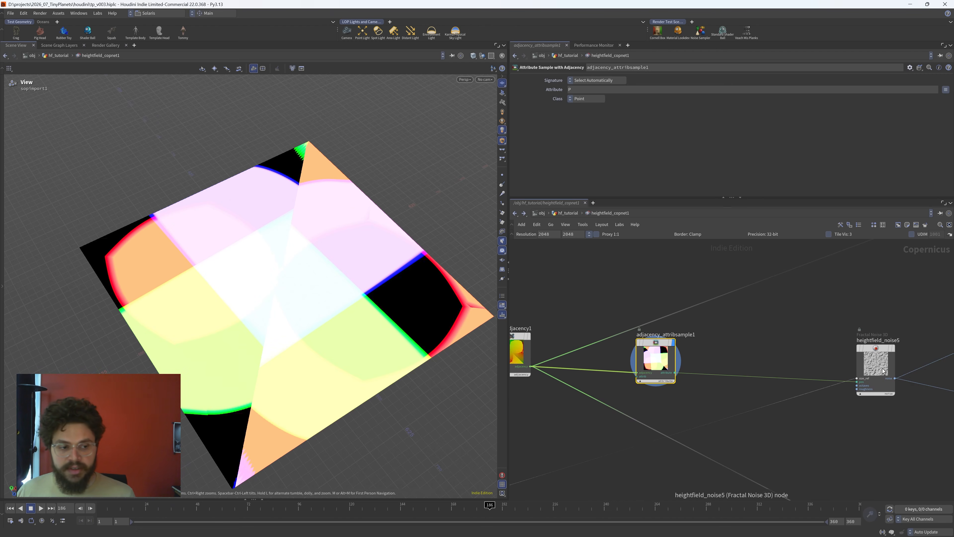
- Move heightfield_noise5 closer to adjacency_attribsample1 and display its terrain in the viewport
drag(883, 371, 813, 362)
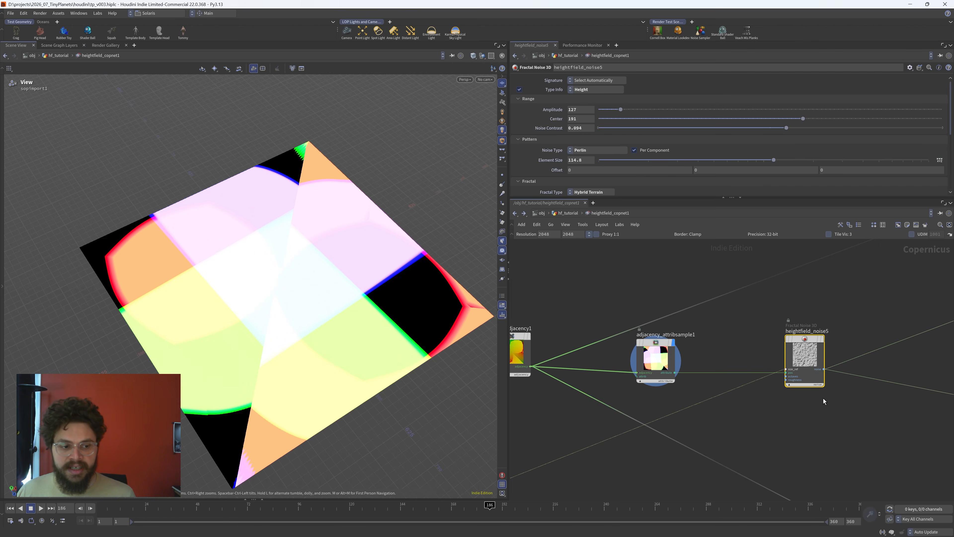
key(r)
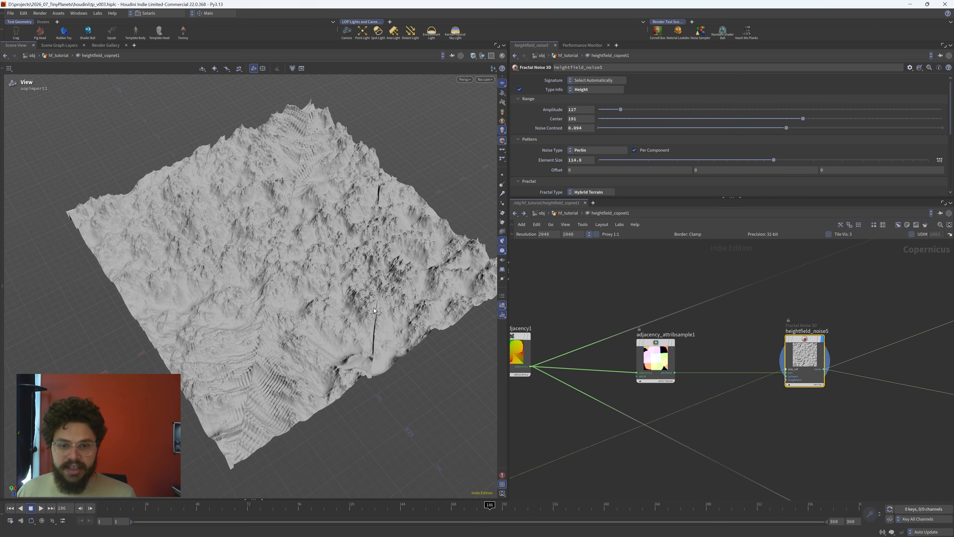
drag(213, 229, 420, 291)
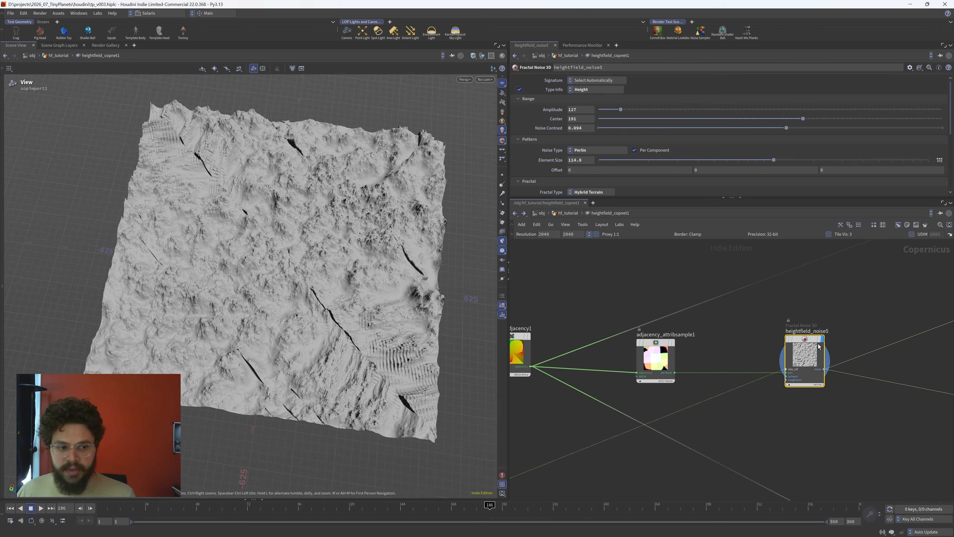
- Duplicate heightfield_noise5, cut the copy's pos input wire and place the copy above the original
key(ctrl+c)
click(668, 261)
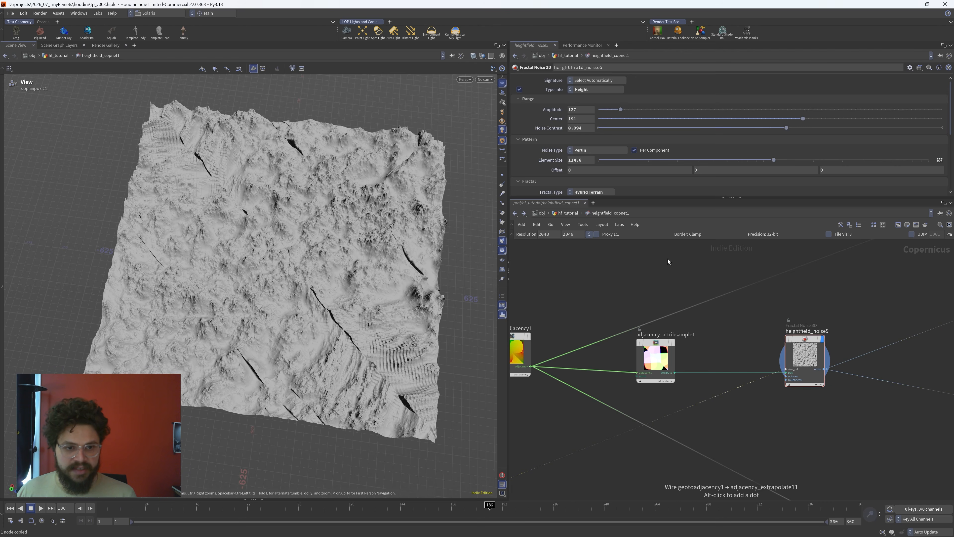
key(ctrl+v)
mouse_move(690, 272)
mouse_down()
mouse_move(853, 291)
mouse_move(818, 327)
mouse_up()
scroll(841, 304, up, 3)
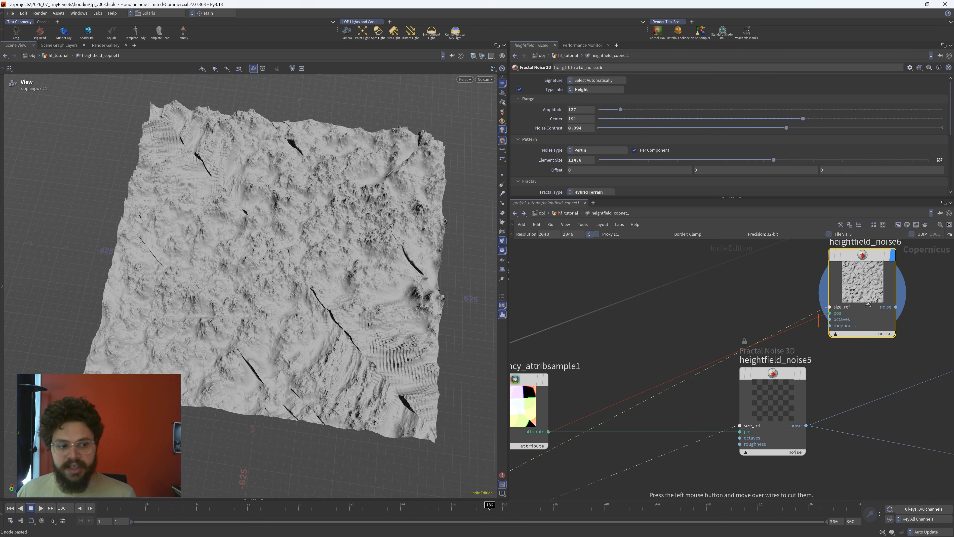
drag(870, 298, 857, 304)
drag(802, 300, 815, 311)
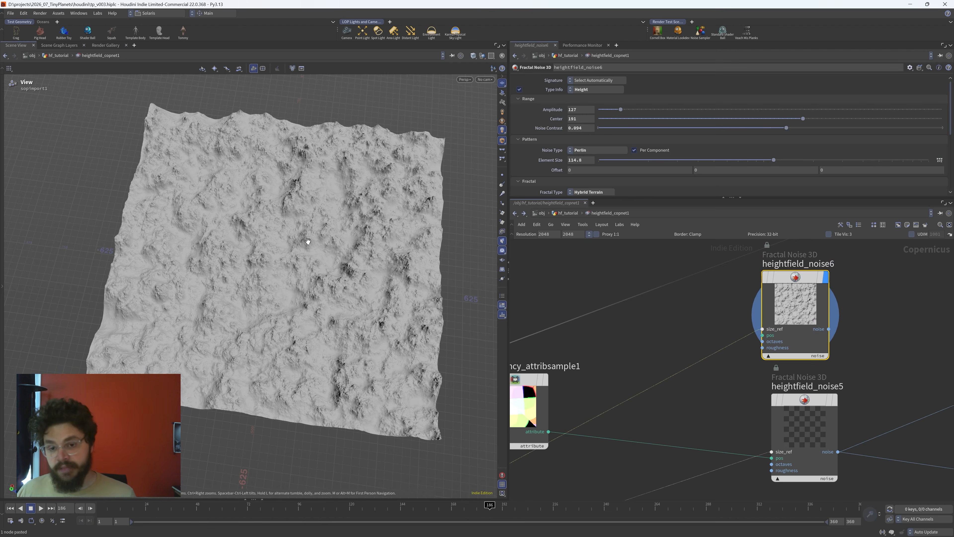
- Turn on the 3D output flag for sopimport1 to show the displaced planet
scroll(653, 315, down, 8)
scroll(564, 330, up, 9)
mouse_move(680, 314)
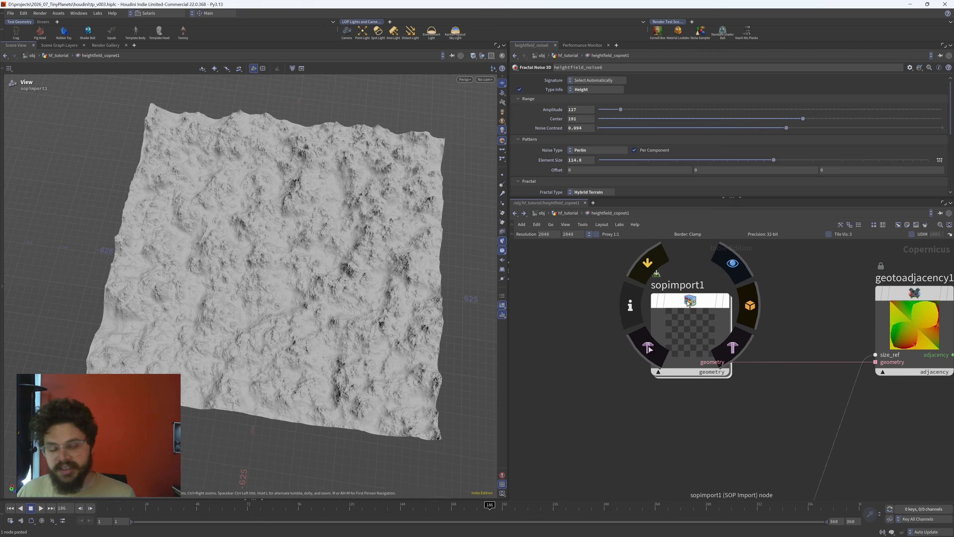
click(752, 309)
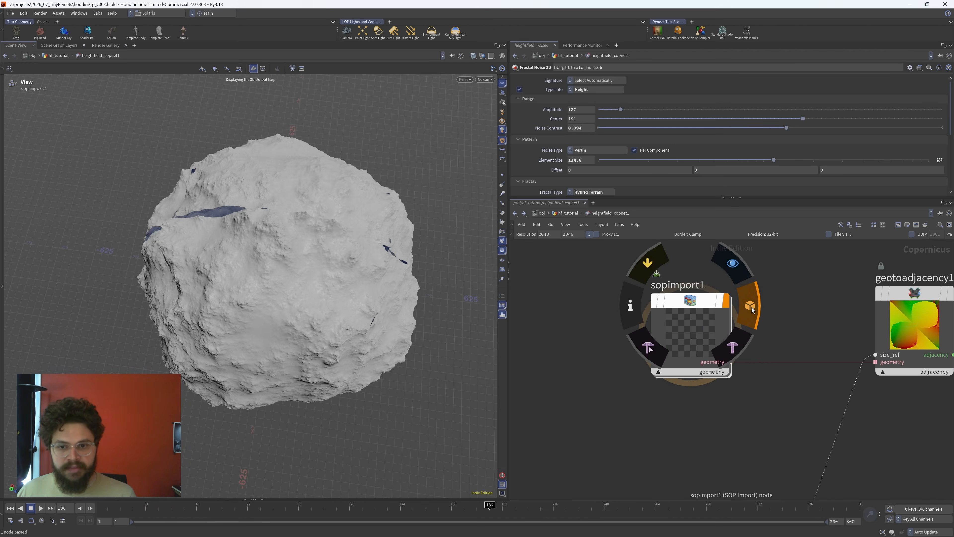
- Examine the UV seams on the planet displaced by the noise copy that has no pos input
drag(394, 244, 434, 218)
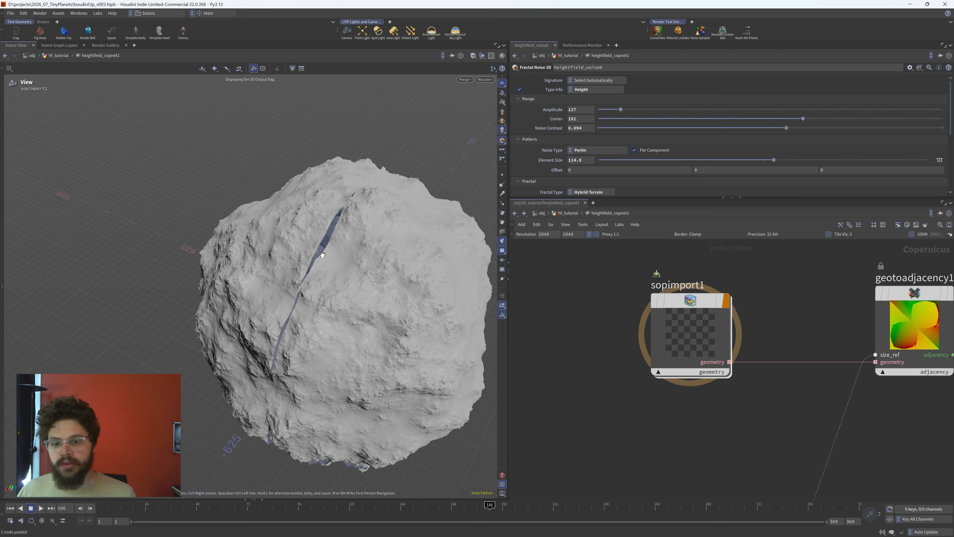
right_drag(324, 242, 419, 234)
drag(408, 233, 389, 234)
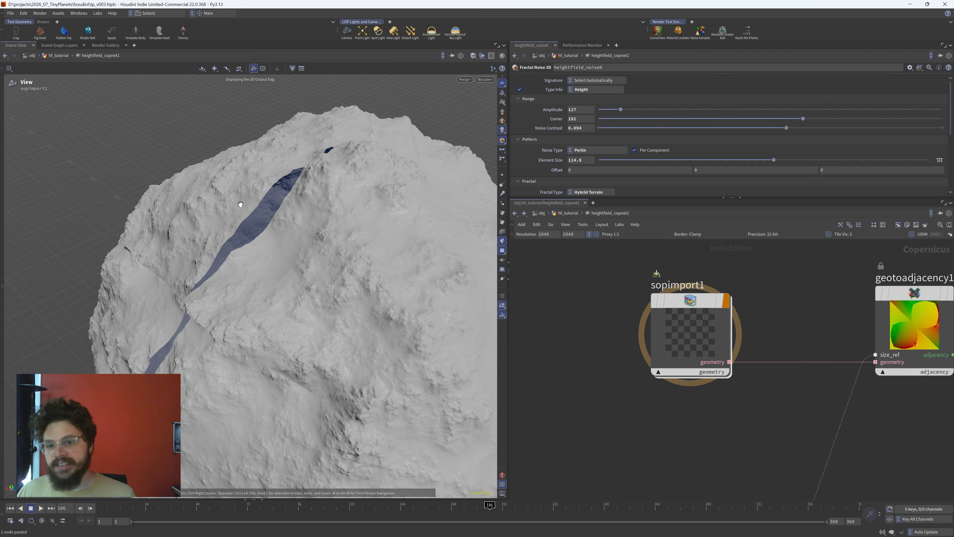
right_drag(311, 211, 257, 220)
drag(256, 220, 341, 209)
drag(353, 242, 363, 266)
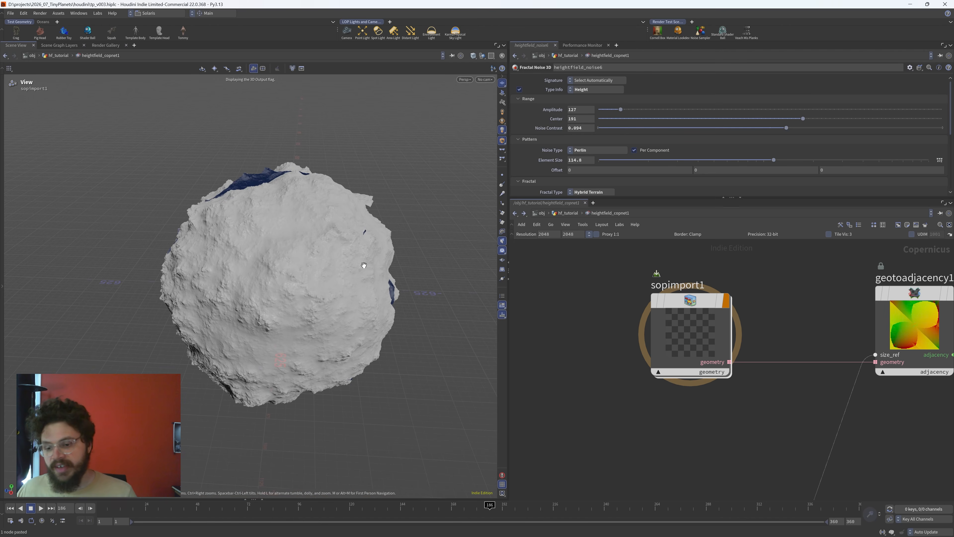
drag(257, 198, 356, 208)
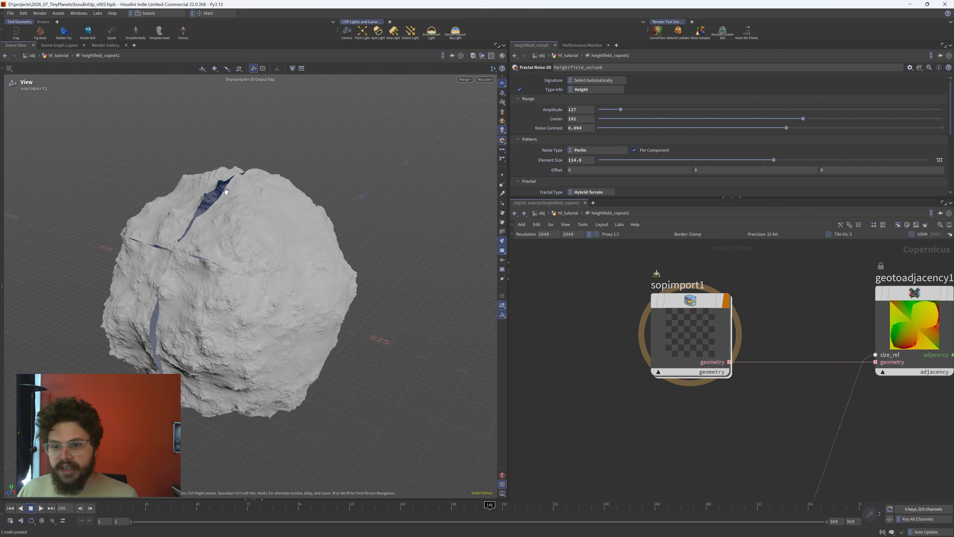
- Display heightfield_noise5, inspect its displacement on the planet, and shift the node slightly in the network
scroll(757, 439, down, 2)
middle_drag(748, 439, 512, 435)
middle_drag(896, 431, 724, 432)
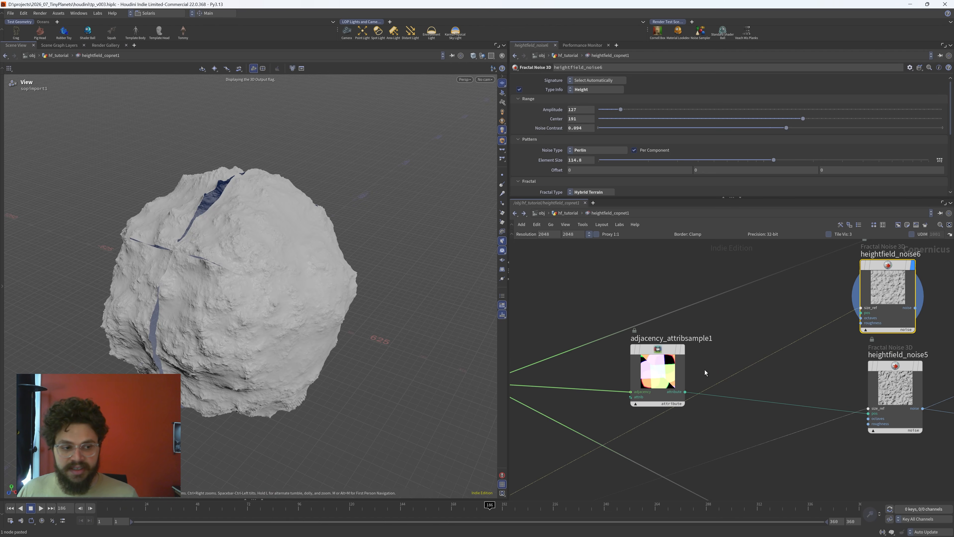
middle_drag(858, 392, 819, 398)
click(868, 402)
drag(285, 312, 305, 222)
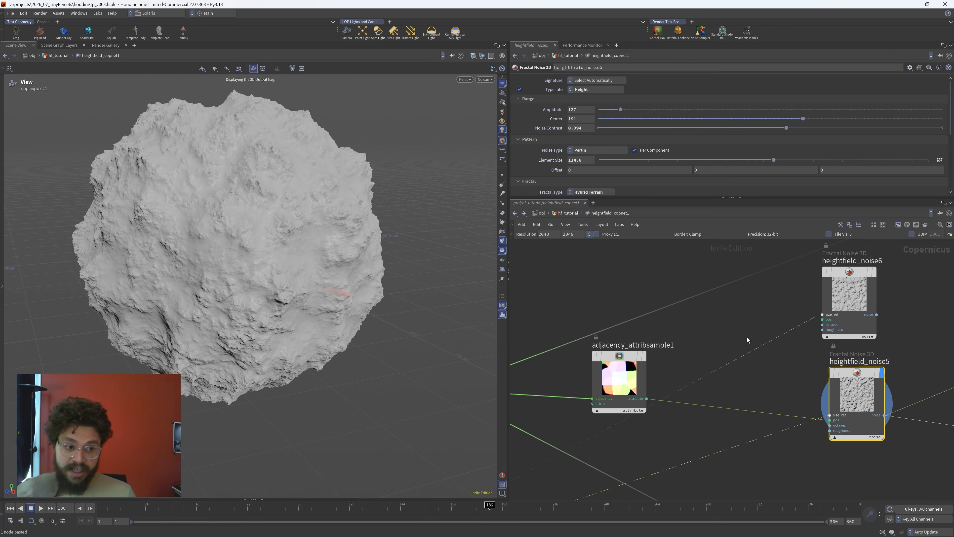
drag(849, 375, 834, 379)
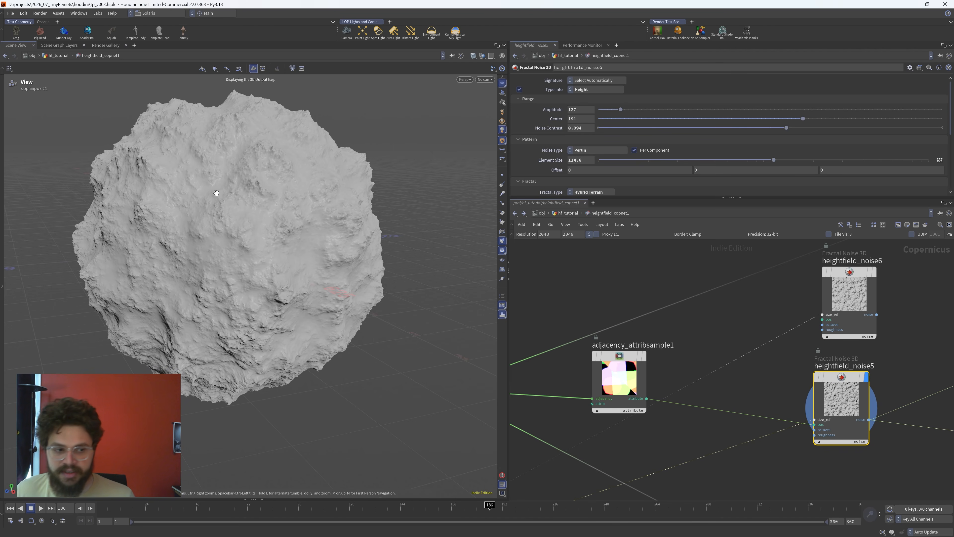
- Display heightfield_noise6 and examine the seams it produces on the displaced planet
drag(619, 380, 626, 377)
mouse_move(678, 352)
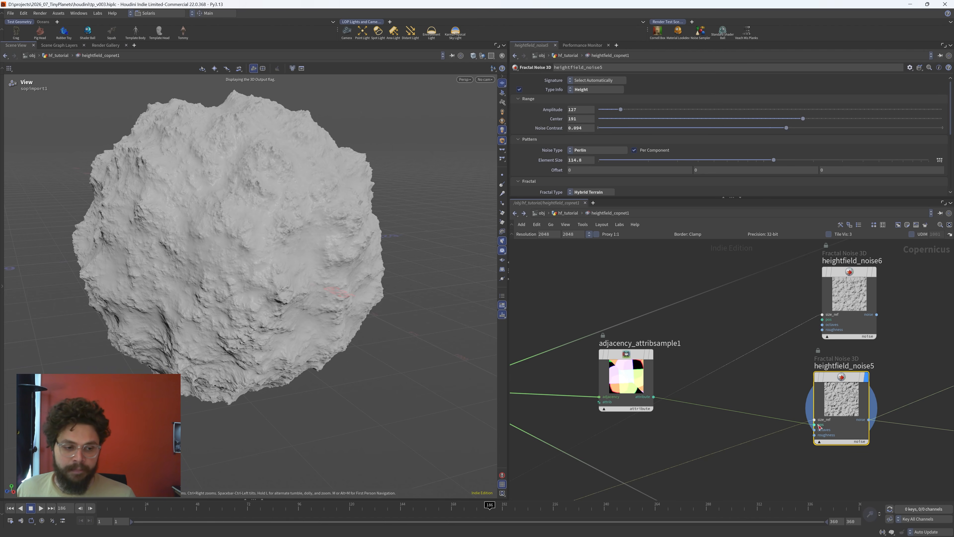
click(864, 304)
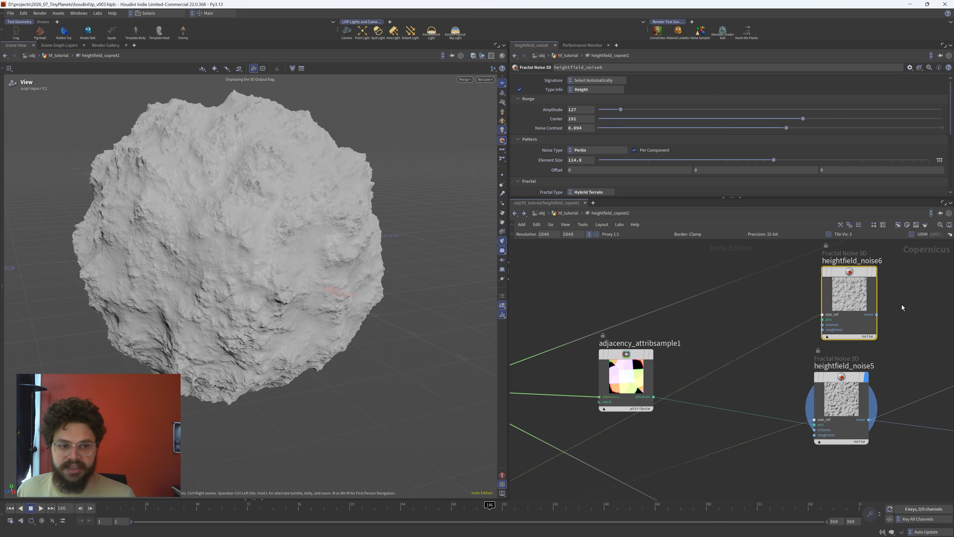
key(r)
right_drag(302, 252, 215, 231)
drag(215, 231, 275, 262)
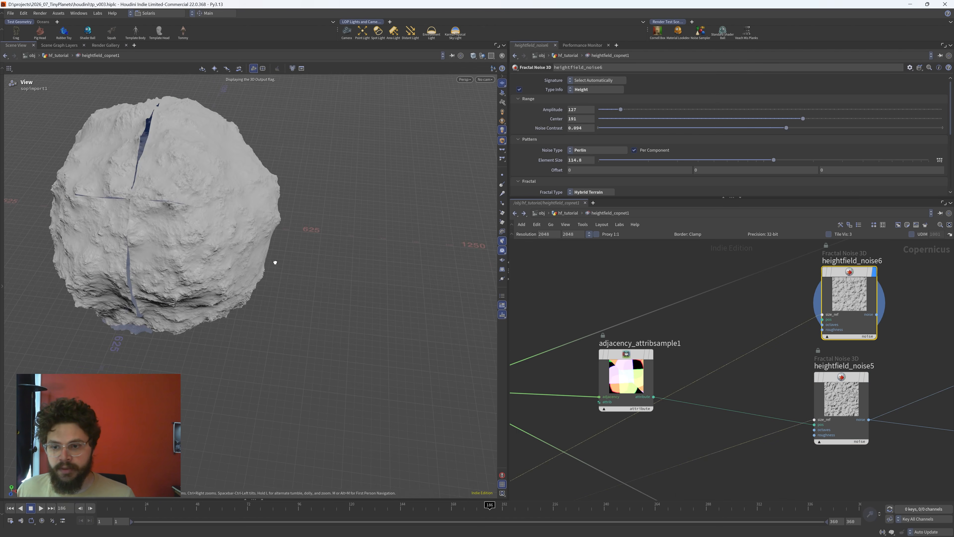
drag(283, 313, 175, 185)
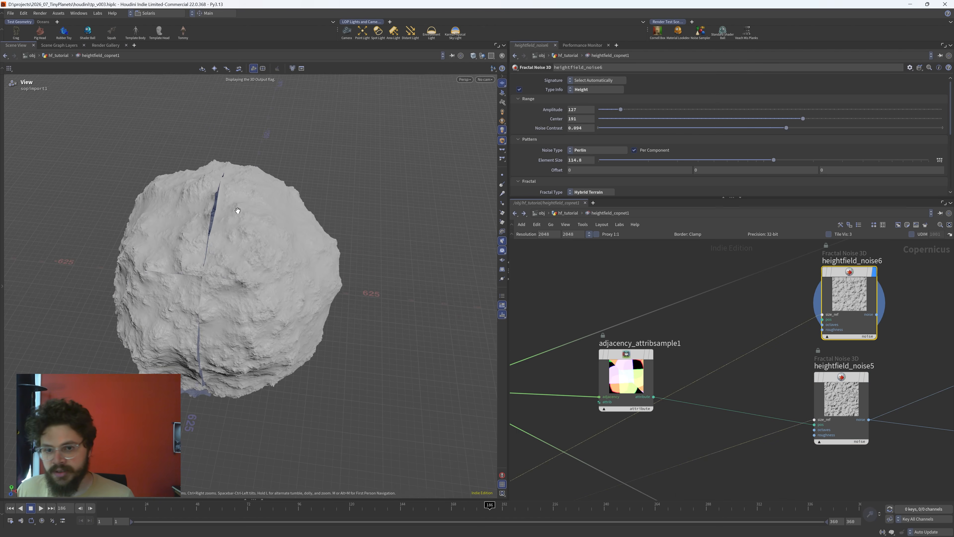
right_drag(281, 251, 286, 245)
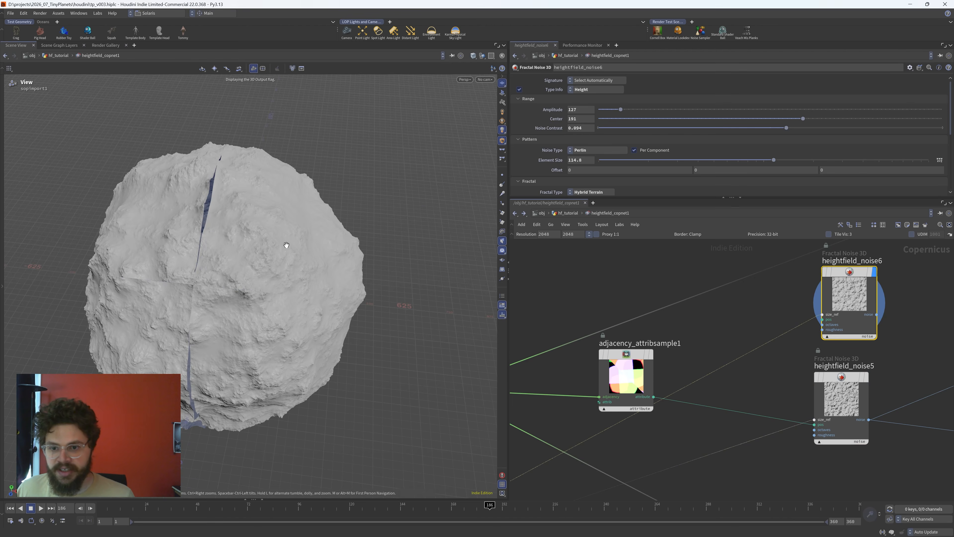
- Toggle sopimport1's 3D output flag to compare the flat height field with the planet, leaving the flag on
middle_drag(561, 277, 895, 295)
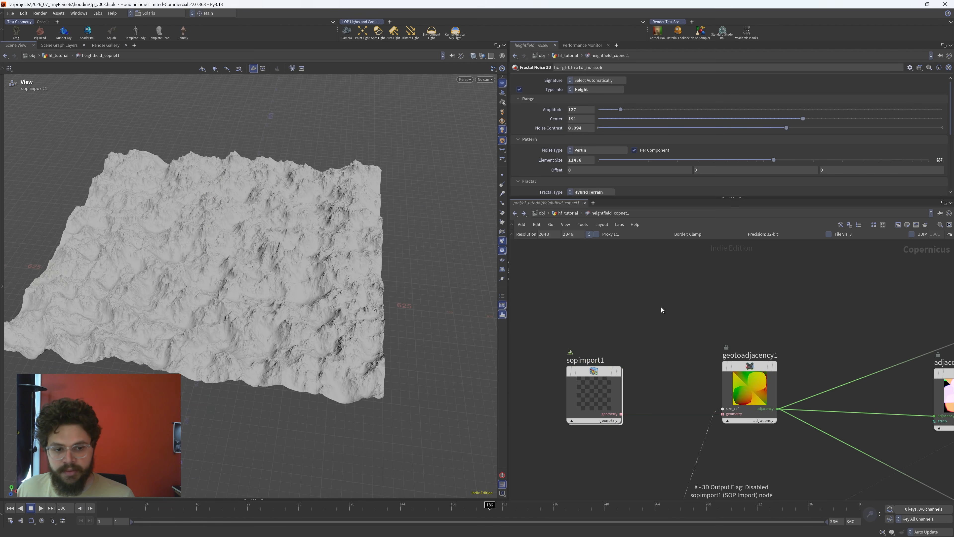
mouse_move(603, 376)
key(x)
key(x)
key(x)
key(x)
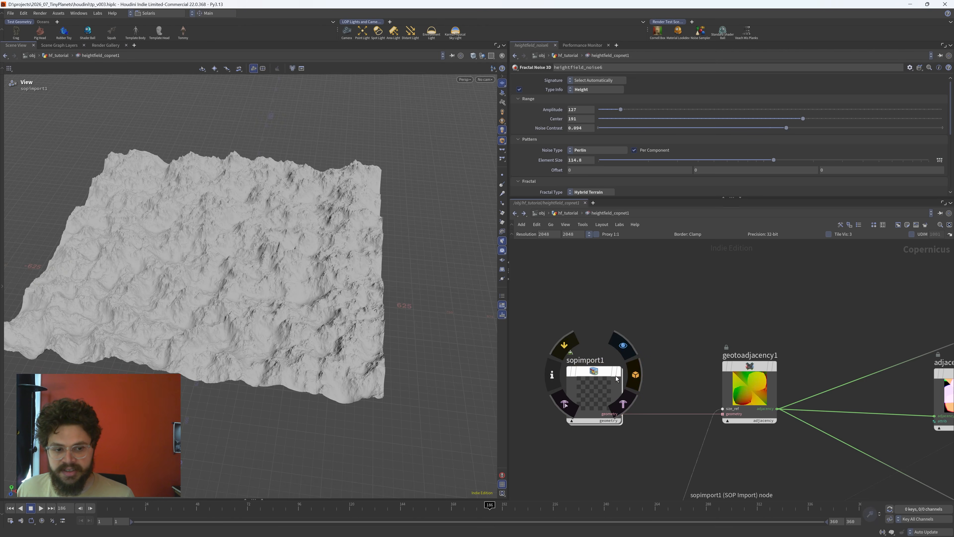
key(x)
key(x)
key(x)
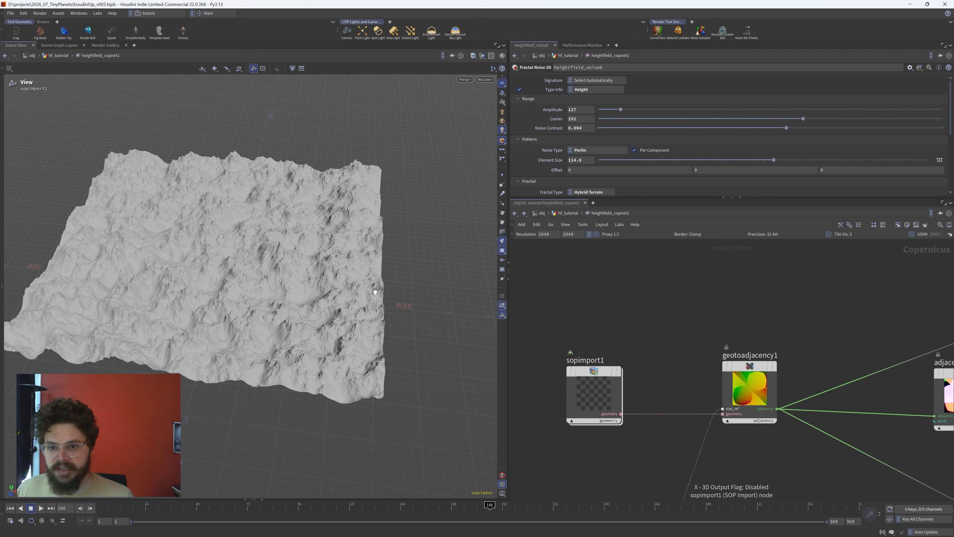
key(x)
mouse_move(323, 215)
mouse_down()
mouse_move(253, 209)
mouse_move(312, 203)
mouse_up()
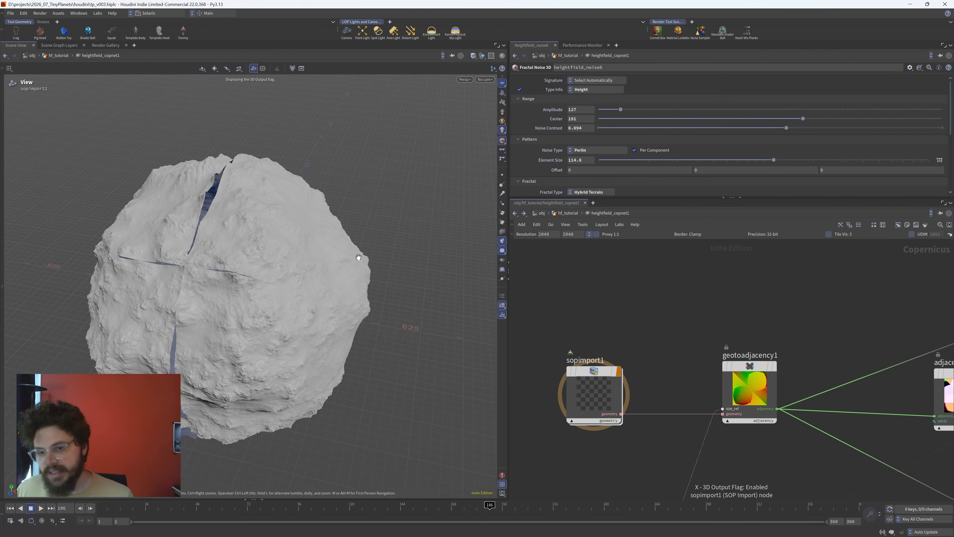
- Display heightfield_noise5 on the planet again and nudge the node slightly in the network
scroll(631, 307, down, 3)
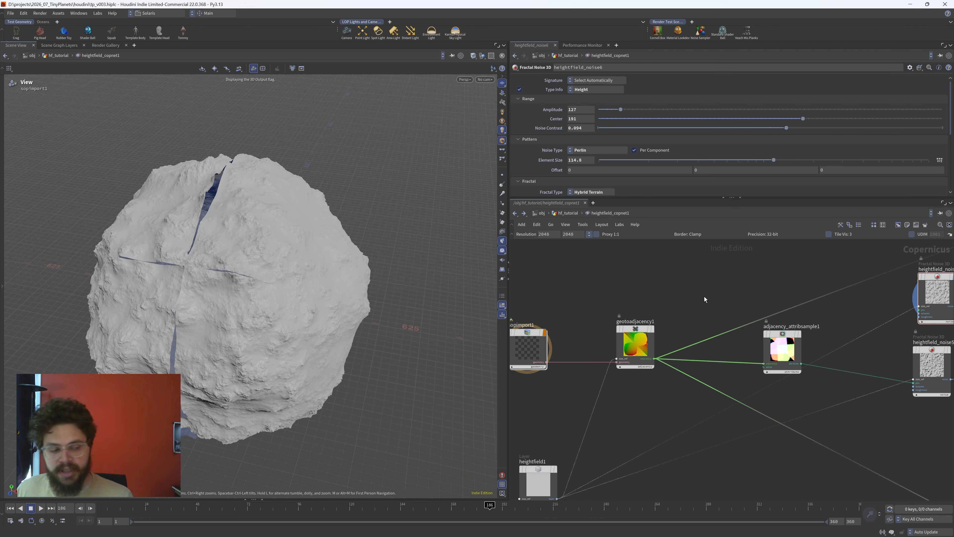
middle_drag(705, 300, 607, 293)
click(840, 363)
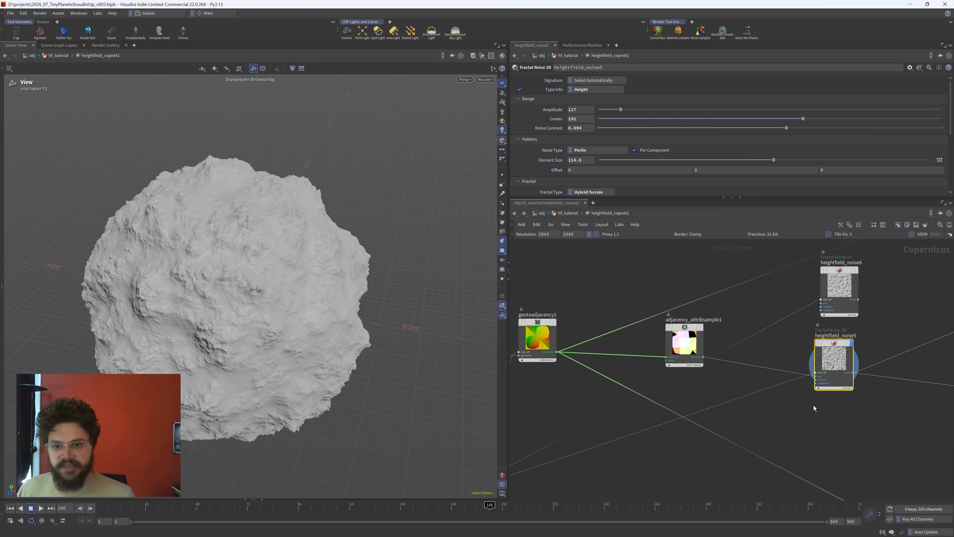
middle_drag(871, 456, 676, 432)
scroll(678, 442, down, 2)
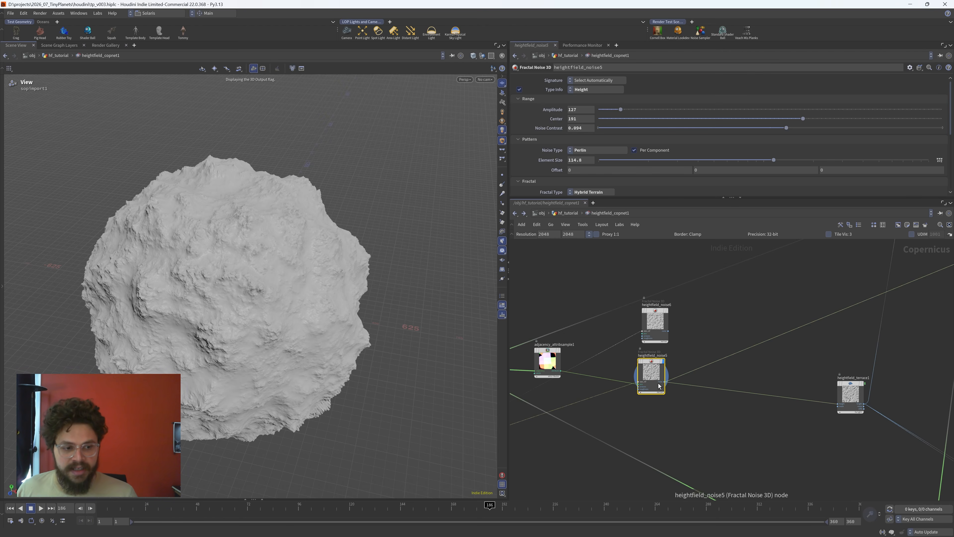
drag(654, 383, 657, 392)
- Reposition heightfield_terrace1 slightly, display it and examine the terracing across the planet's surface
drag(853, 397, 838, 387)
scroll(673, 410, up, 1)
middle_drag(682, 409, 622, 405)
click(811, 370)
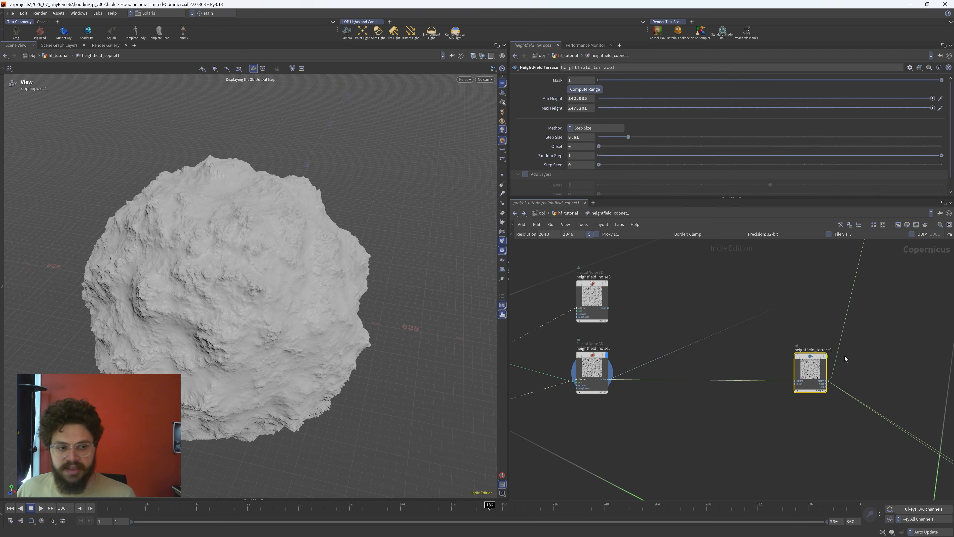
drag(176, 224, 121, 196)
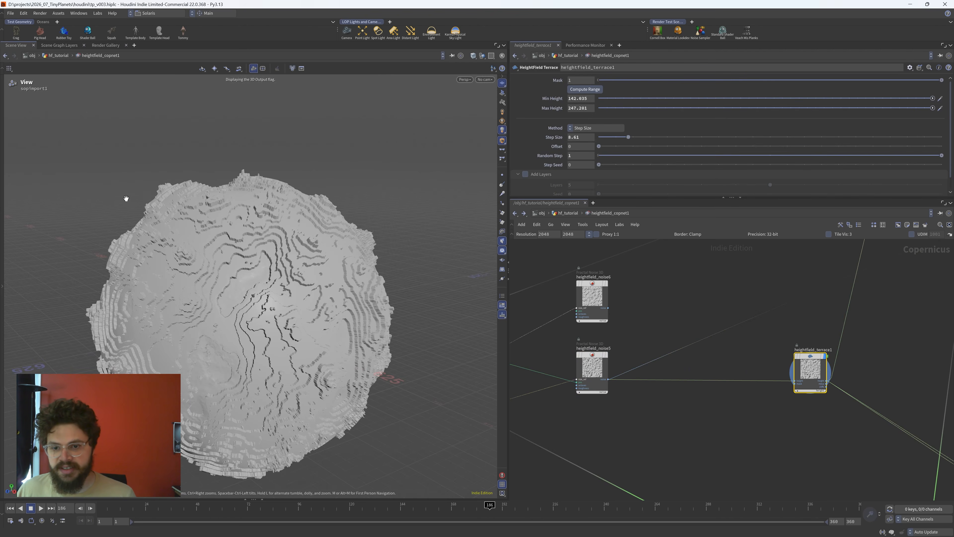
scroll(375, 207, up, 5)
drag(375, 206, 348, 214)
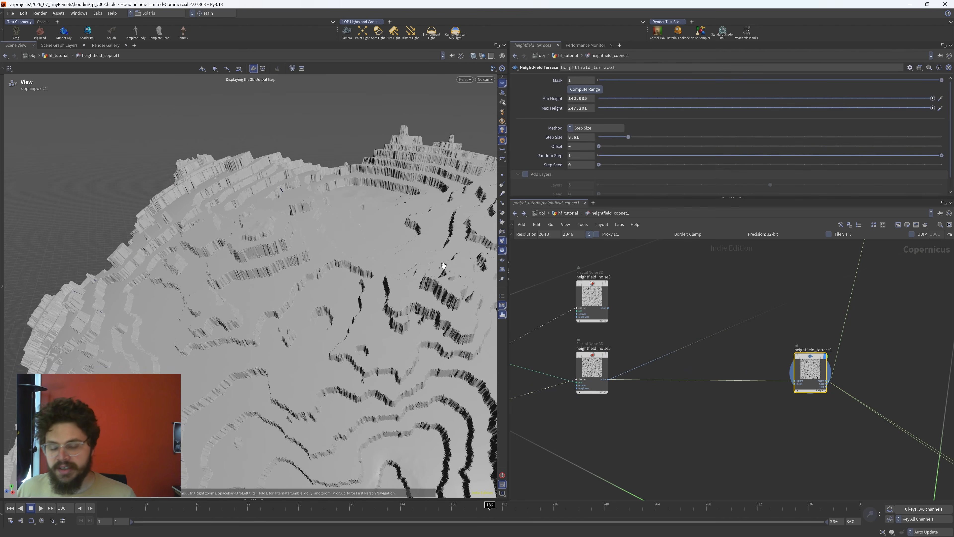
scroll(364, 228, down, 5)
drag(271, 228, 316, 232)
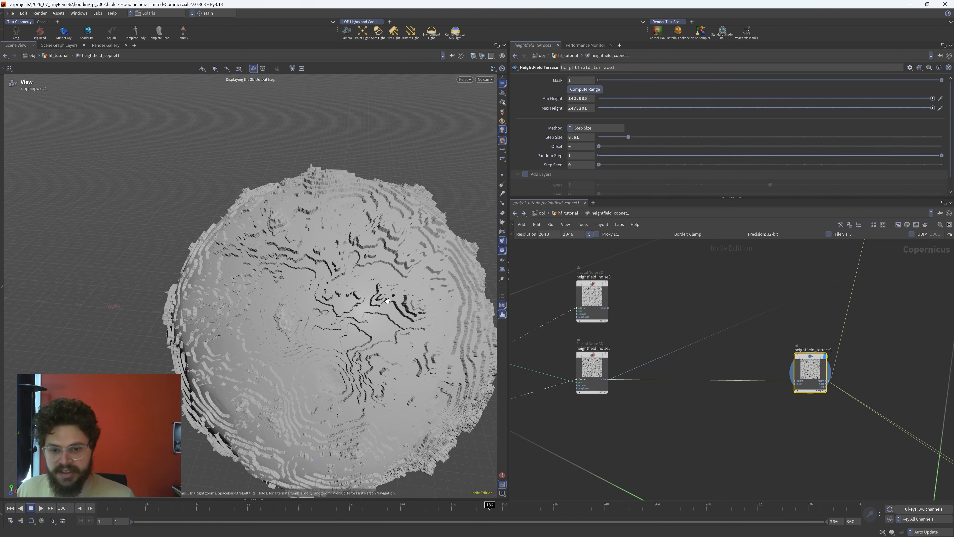
- Switch sopimport1's 3D output flag off and on to compare the terraces on the flat terrain and the planet
key(x)
drag(255, 256, 236, 311)
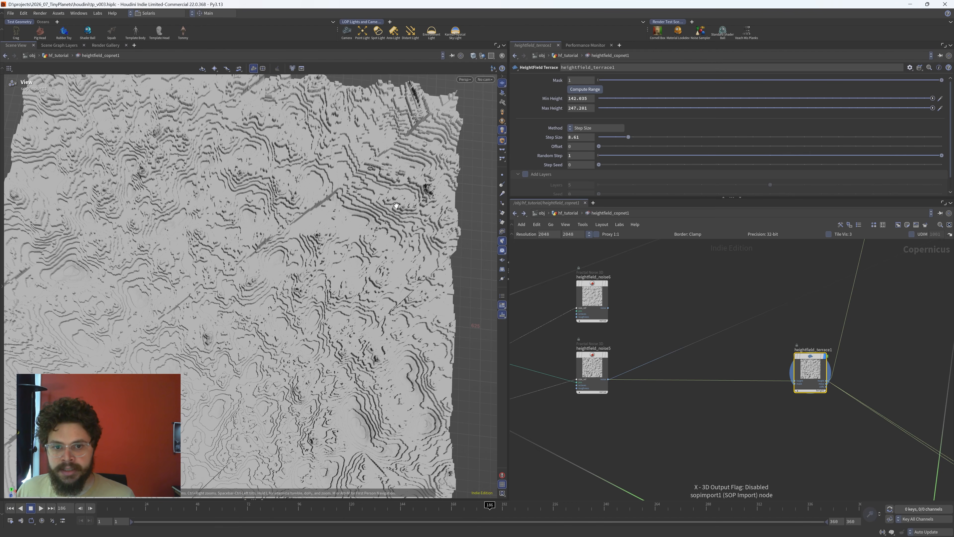
key(x)
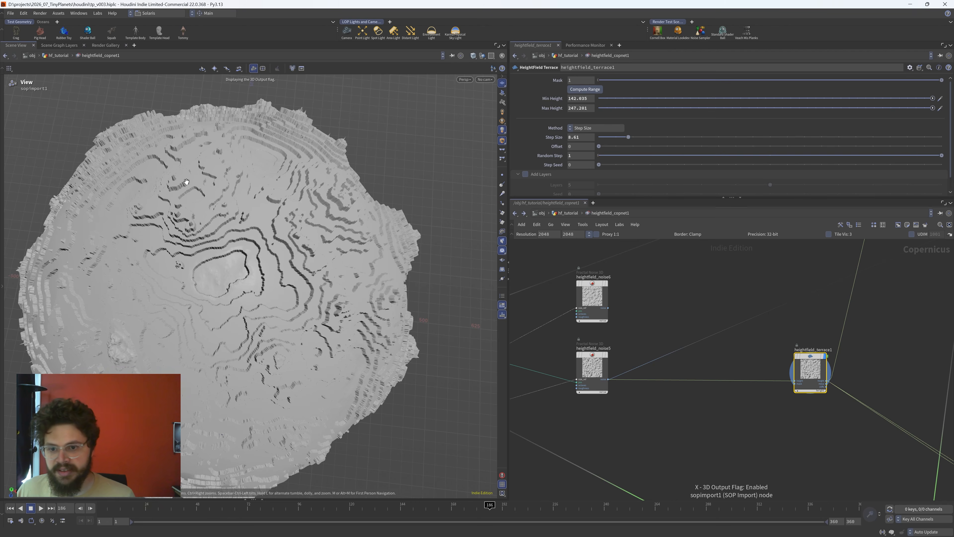
- Shift heightfield_erode3 slightly in the network and show its parameters
middle_drag(716, 311, 618, 371)
middle_drag(746, 263, 607, 403)
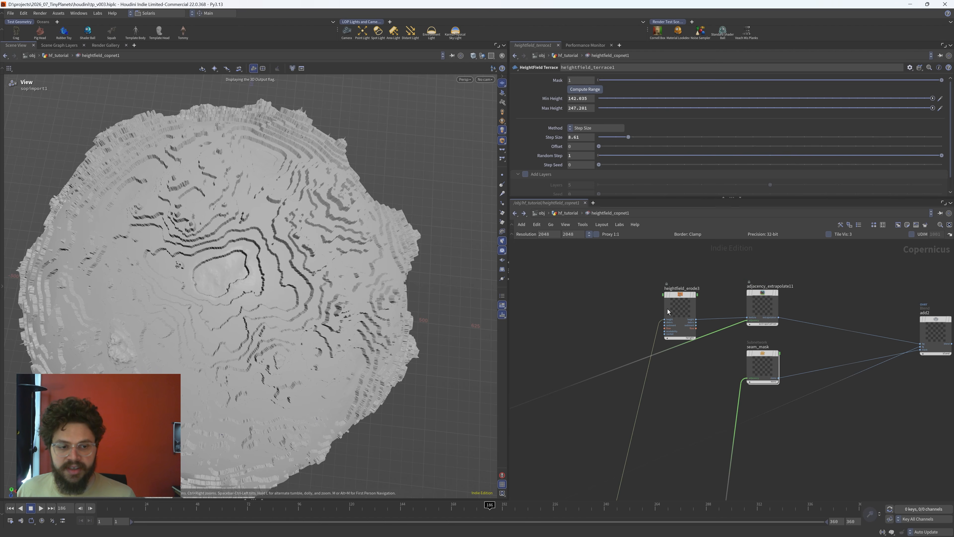
drag(668, 312, 661, 303)
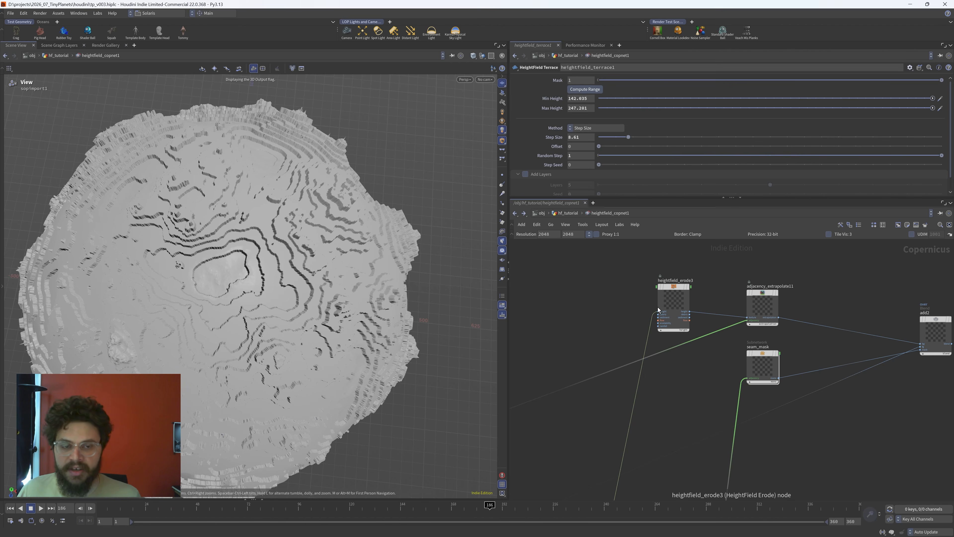
click(681, 321)
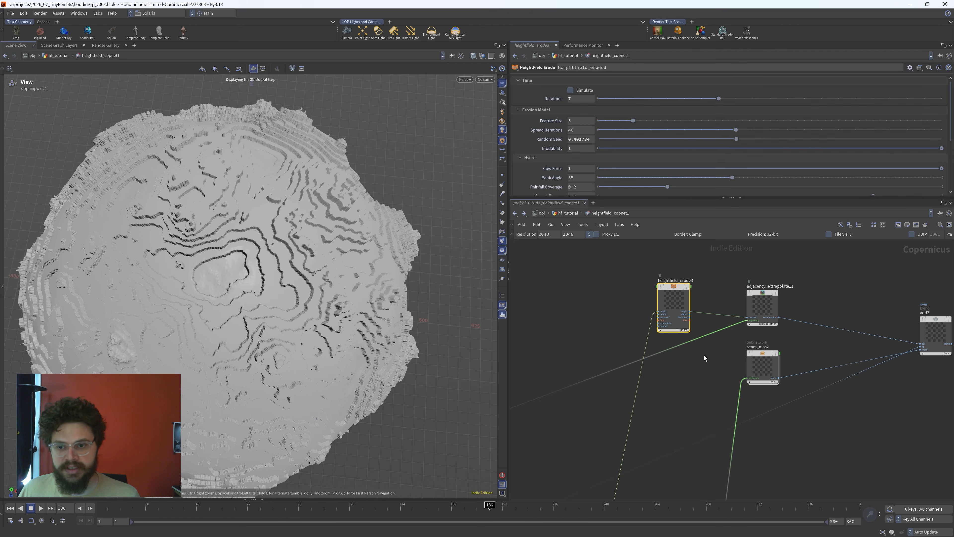
- Trace the erosion's height input back to heightfield_terrace1, and display heightfield_erode3 on the planet
middle_drag(612, 452, 713, 308)
scroll(712, 308, down, 1)
drag(670, 361, 707, 423)
middle_drag(596, 416, 635, 418)
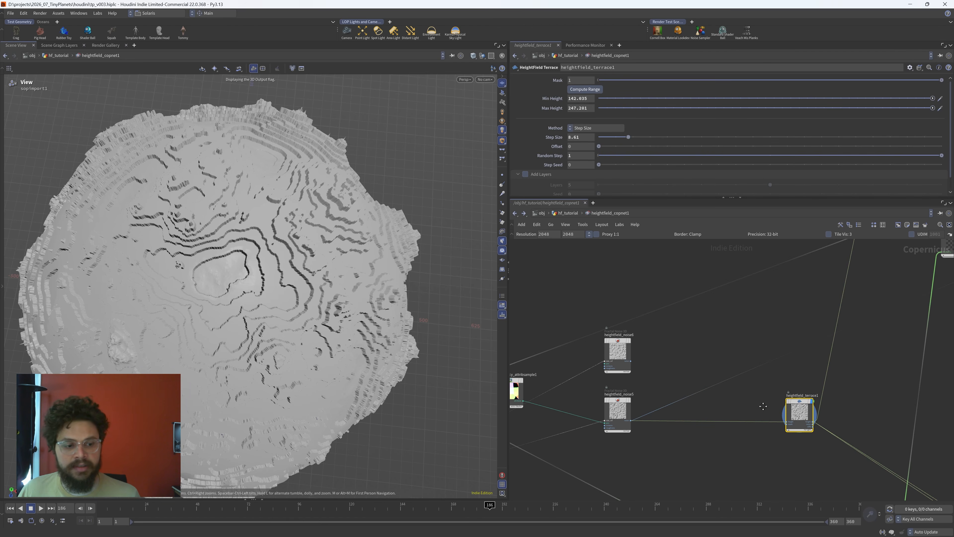
scroll(770, 393, down, 2)
scroll(741, 346, up, 5)
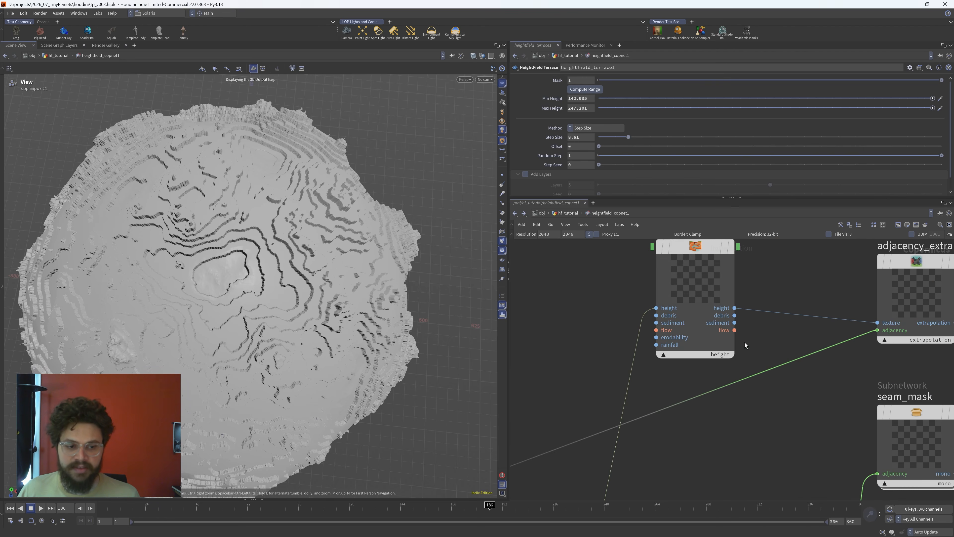
drag(596, 258, 790, 303)
key(r)
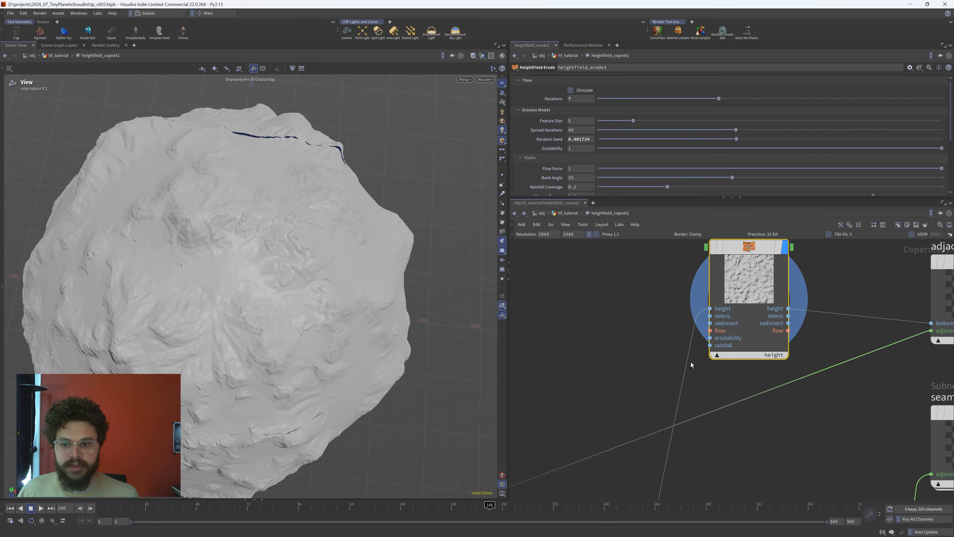
- Review the network from heightfield_terrace1 to the erosion, adjacency extrapolate and seam_mask nodes, ending with heightfield_erode3 selected
scroll(691, 365, down, 2)
middle_drag(625, 385, 721, 371)
click(739, 372)
scroll(812, 378, down, 4)
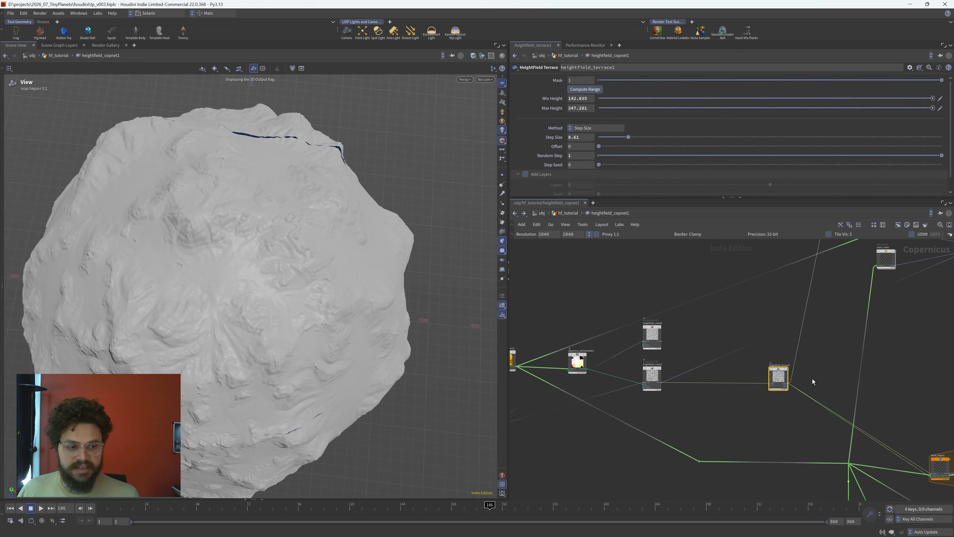
scroll(693, 340, down, 2)
scroll(692, 340, up, 3)
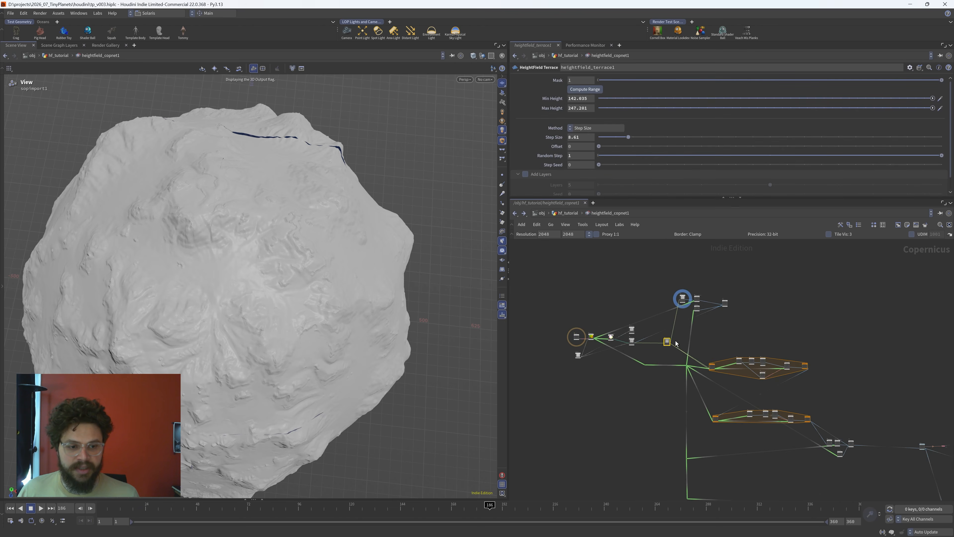
scroll(692, 340, down, 2)
scroll(693, 340, down, 3)
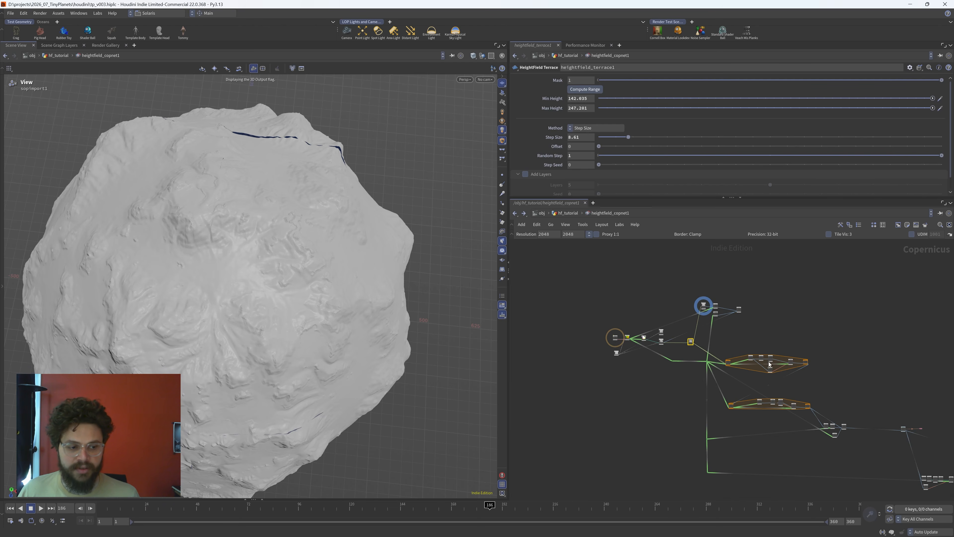
scroll(702, 304, up, 4)
drag(667, 279, 782, 342)
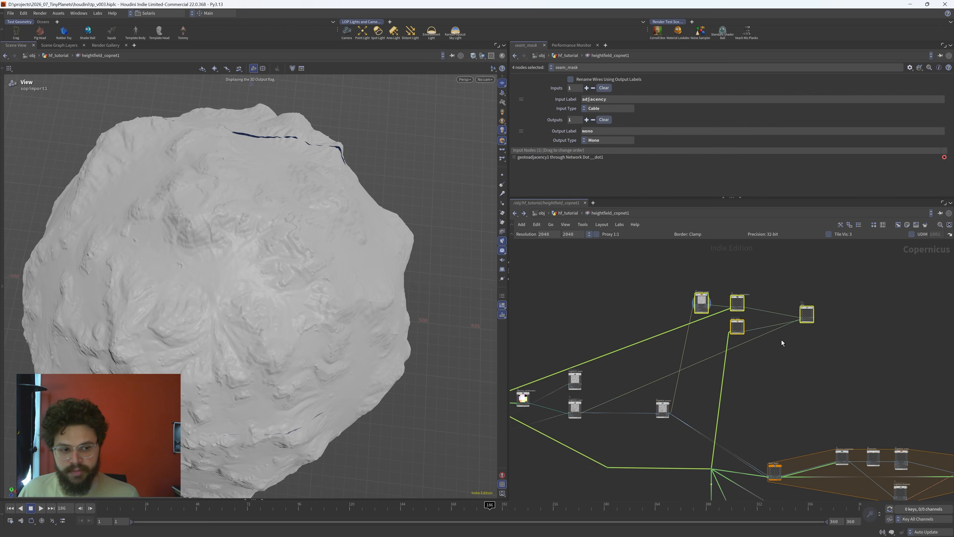
scroll(686, 343, up, 6)
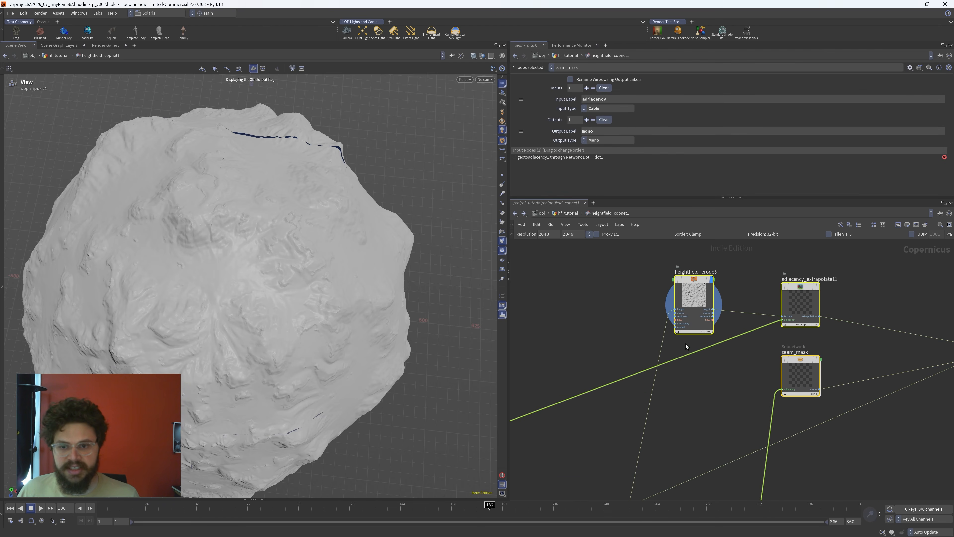
drag(607, 279, 728, 334)
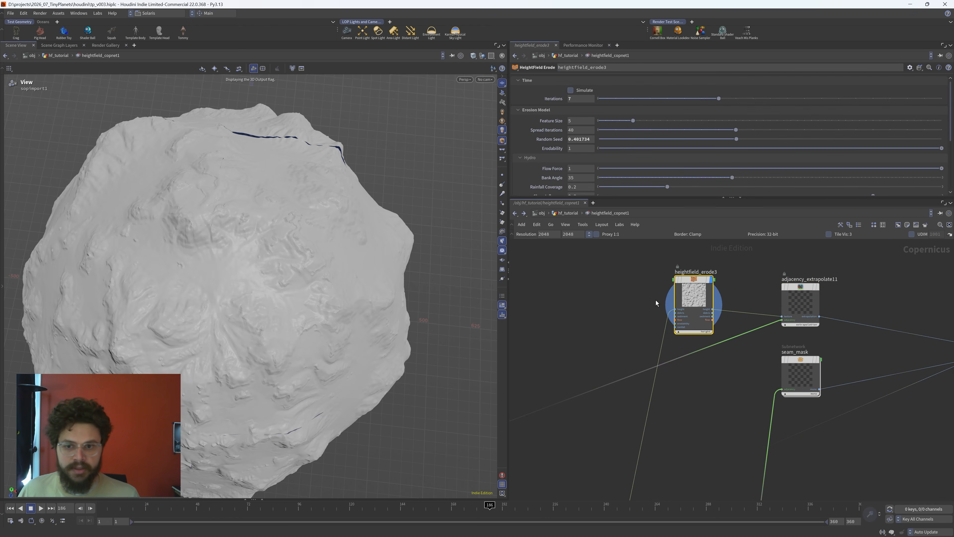
- Compare the erosion on the flat terrain and the planet by toggling sopimport1's 3D output flag
scroll(319, 143, up, 5)
drag(398, 280, 385, 250)
key(x)
scroll(389, 278, down, 7)
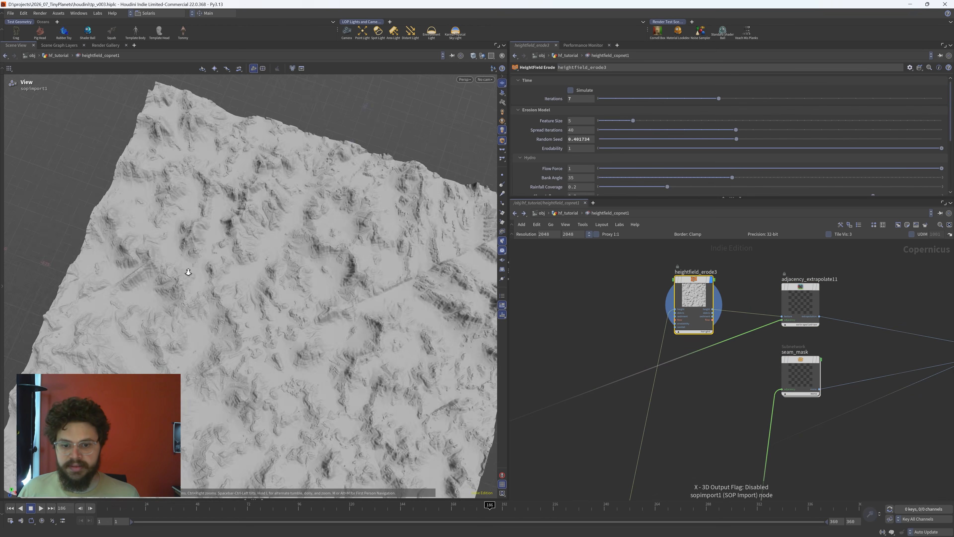
drag(267, 288, 423, 272)
key(x)
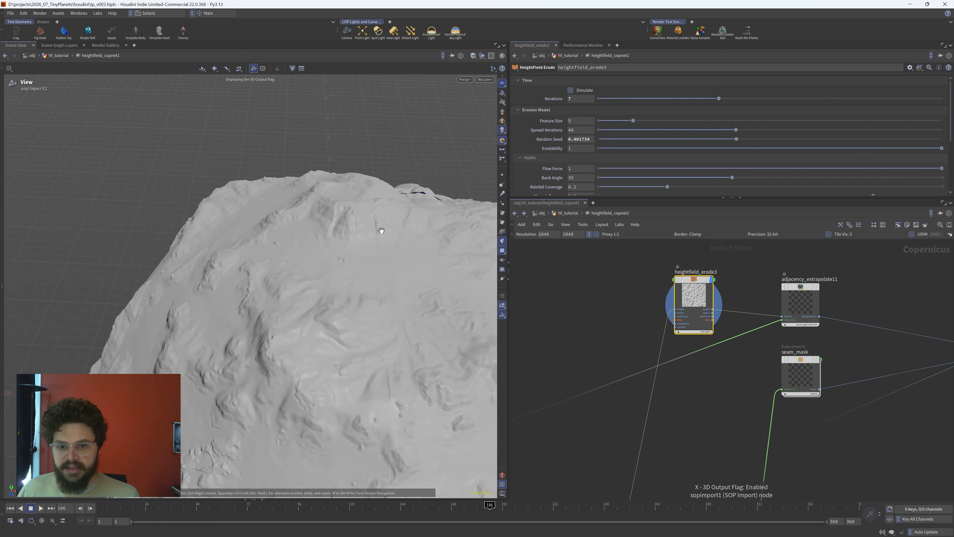
- Inspect the cracks along the eroded planet's UV seams and take a closer look at the heightfield_erode3 node
drag(362, 249, 319, 267)
scroll(253, 261, up, 5)
drag(253, 261, 325, 224)
drag(277, 184, 236, 320)
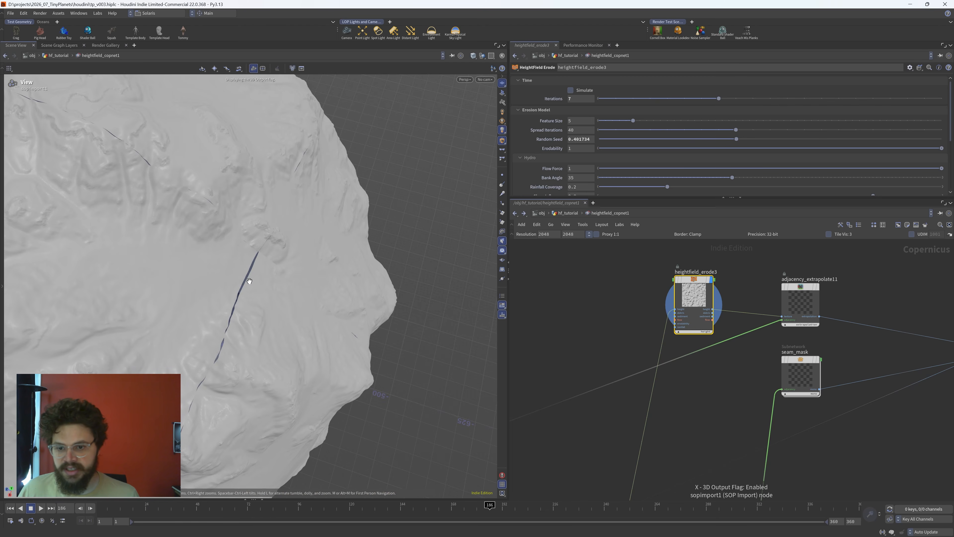
drag(296, 298, 303, 266)
drag(396, 281, 384, 279)
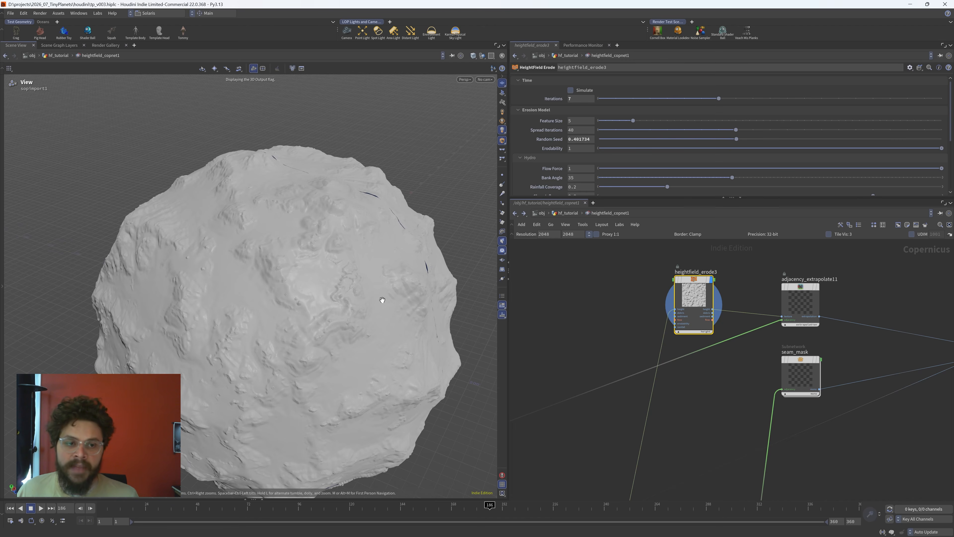
scroll(661, 299, up, 5)
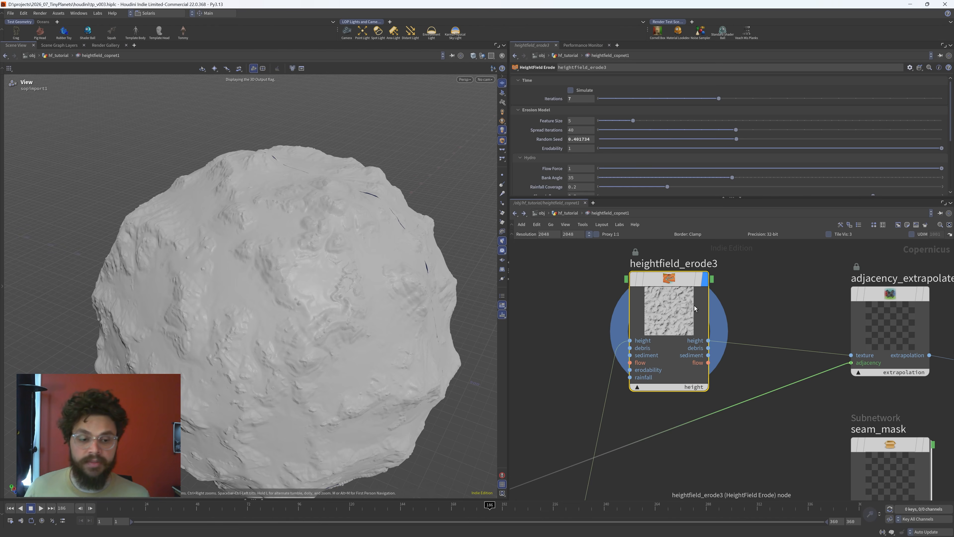
- Examine the open cracks along the planet's UV seams up close with the heightfield_erode3 result displayed
scroll(739, 343, down, 2)
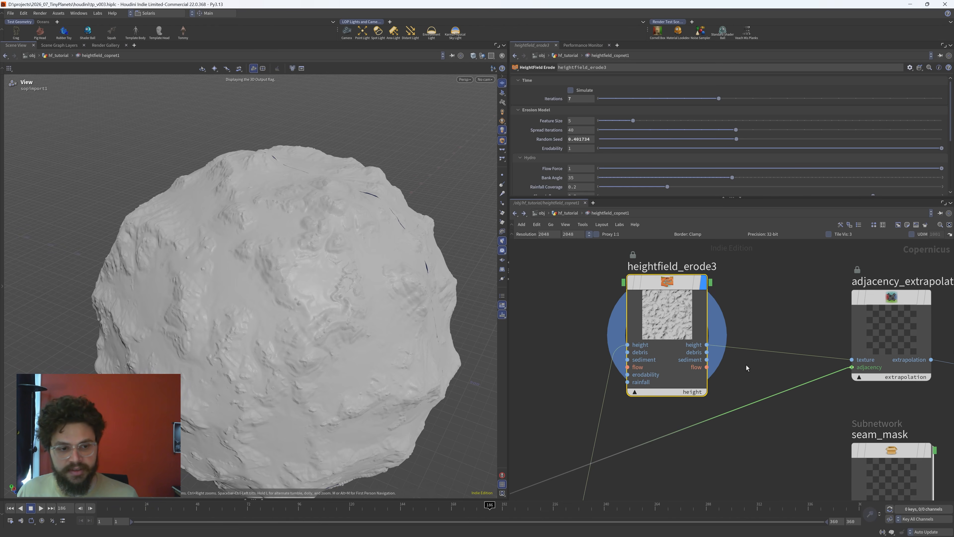
middle_drag(741, 374, 756, 378)
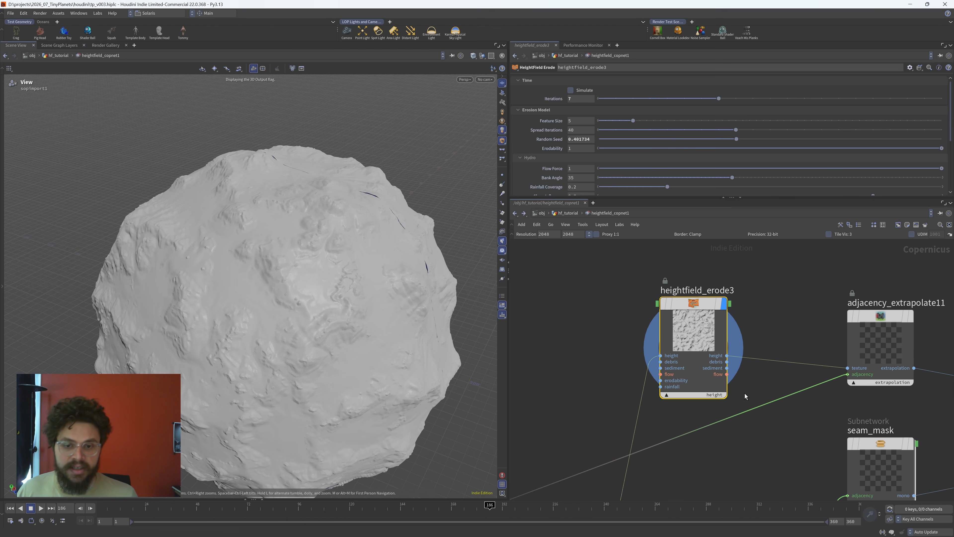
drag(431, 284, 389, 350)
middle_drag(278, 161, 262, 239)
scroll(262, 239, up, 4)
drag(262, 239, 193, 198)
scroll(482, 198, down, 4)
scroll(273, 198, up, 4)
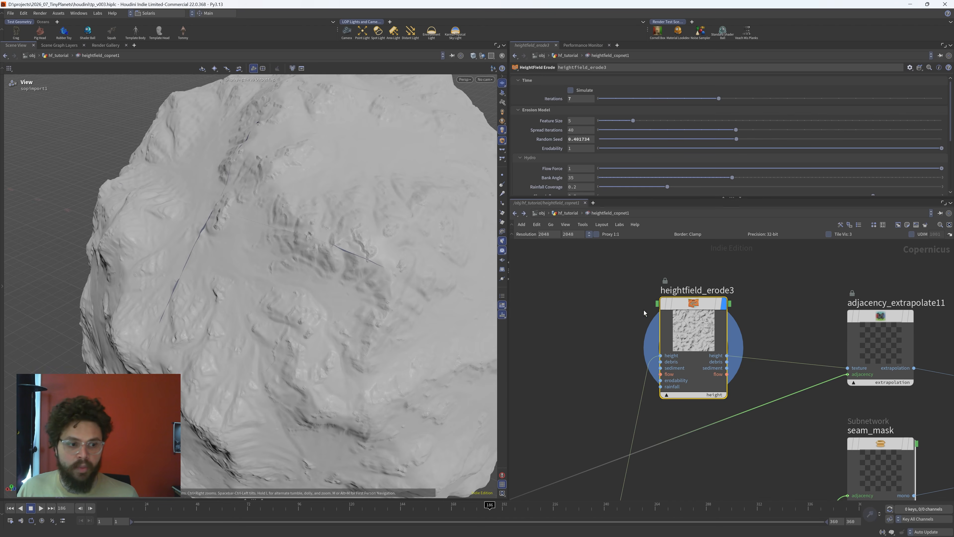
- Move the heightfield_erode3 and adjacency_extrapolate11 nodes closer together in the network
drag(673, 339, 658, 340)
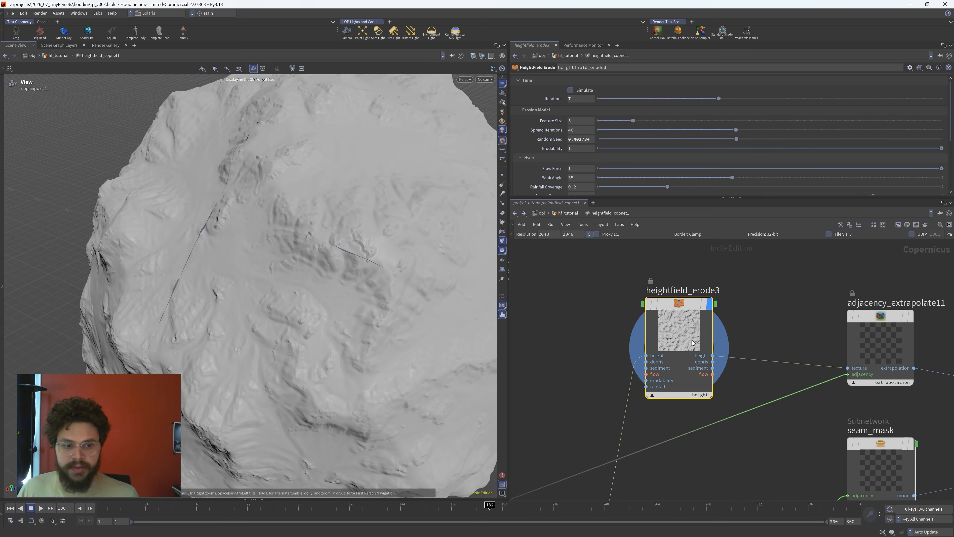
drag(863, 334, 793, 339)
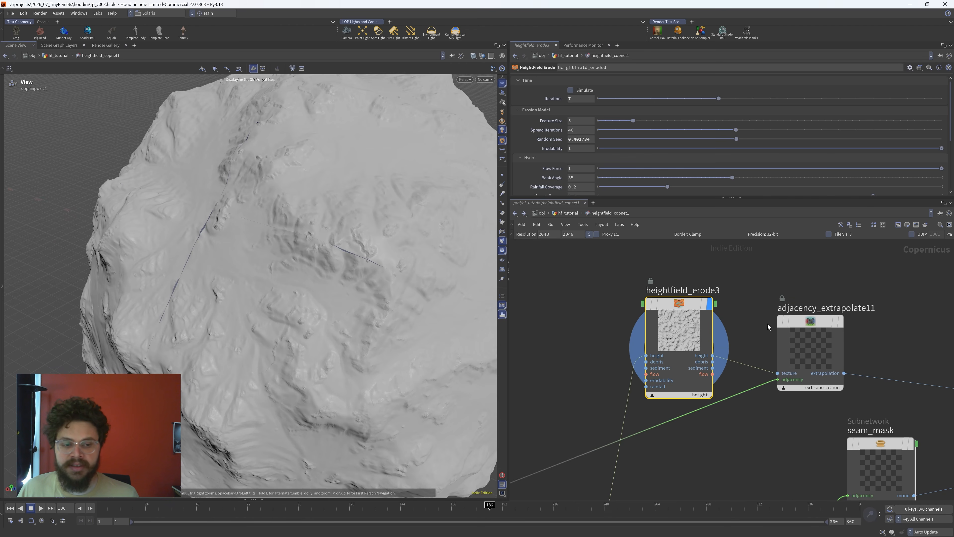
mouse_move(825, 318)
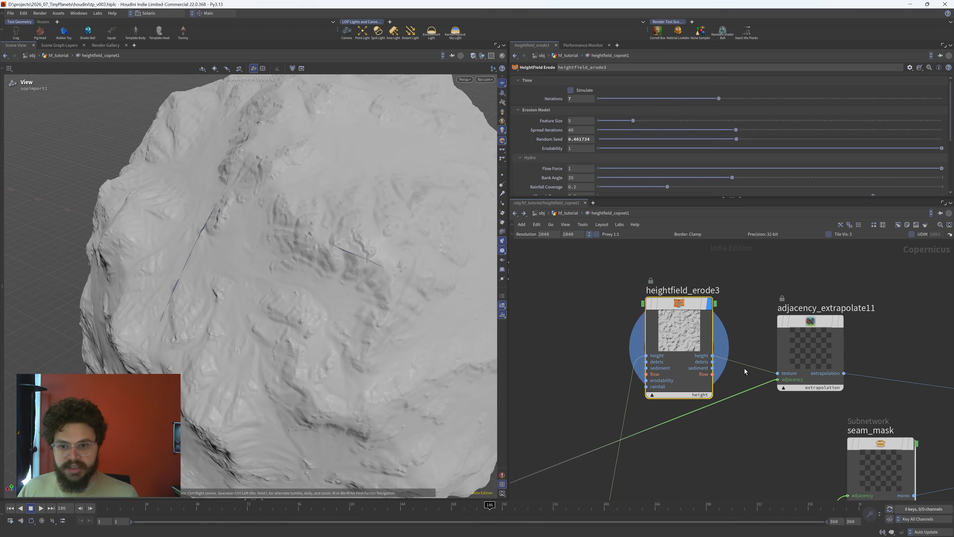
scroll(736, 404, down, 2)
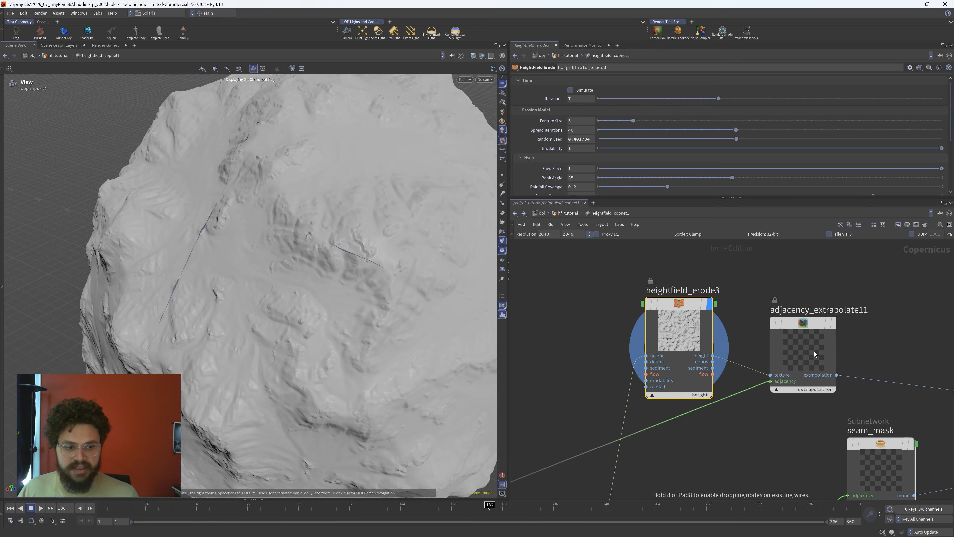
- Trace the adjacency input of adjacency_extrapolate11 back to the geotoadjacency1 node and view its parameters
scroll(742, 408, down, 3)
middle_drag(734, 424, 935, 316)
middle_drag(548, 393, 950, 237)
mouse_move(649, 387)
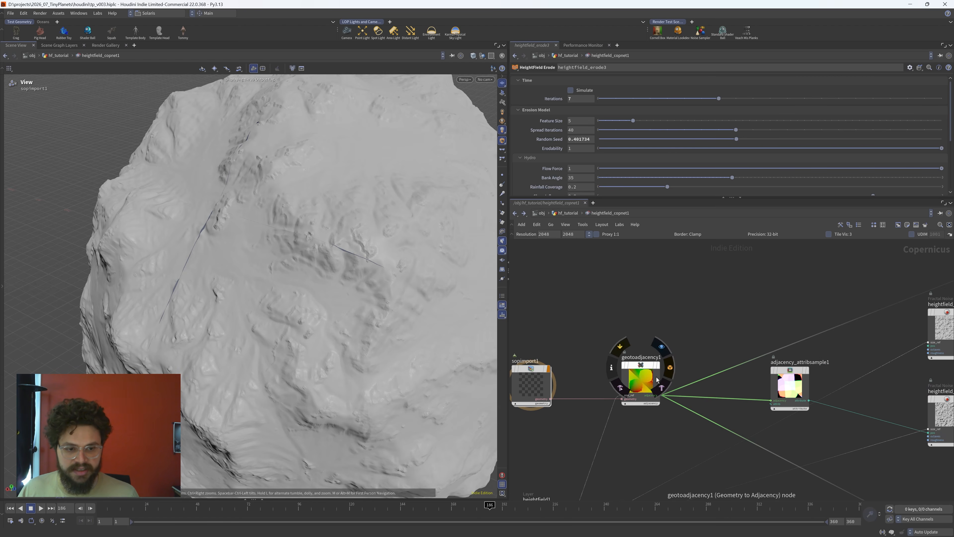
scroll(650, 388, up, 2)
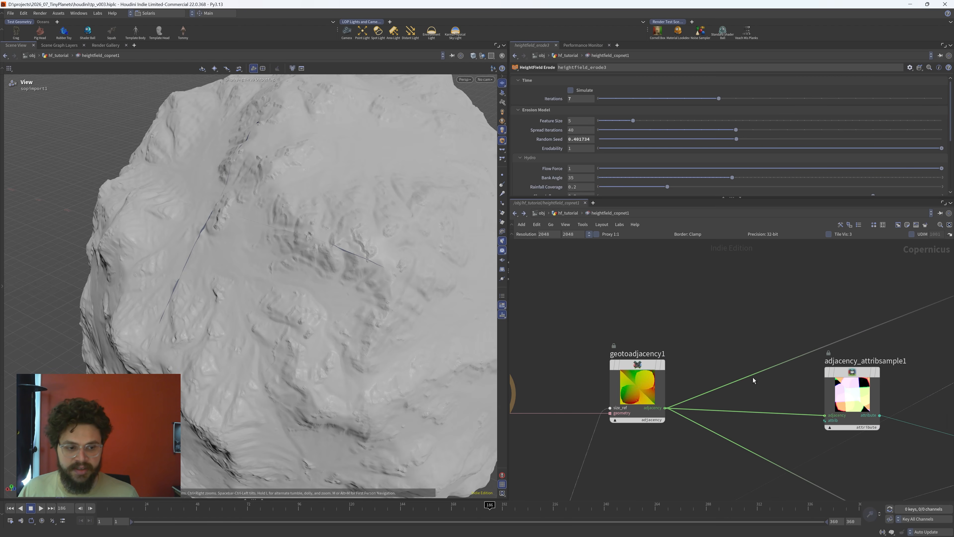
middle_drag(912, 265, 517, 396)
middle_drag(830, 280, 539, 388)
middle_drag(848, 244, 624, 326)
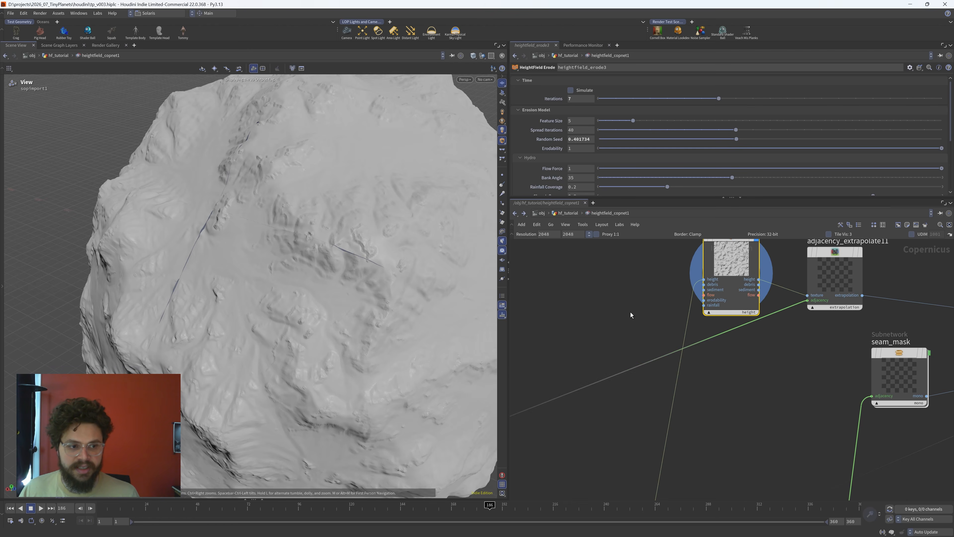
scroll(570, 340, down, 3)
middle_drag(566, 338, 752, 291)
middle_drag(563, 352, 796, 288)
middle_drag(560, 384, 765, 323)
scroll(679, 379, up, 4)
click(692, 375)
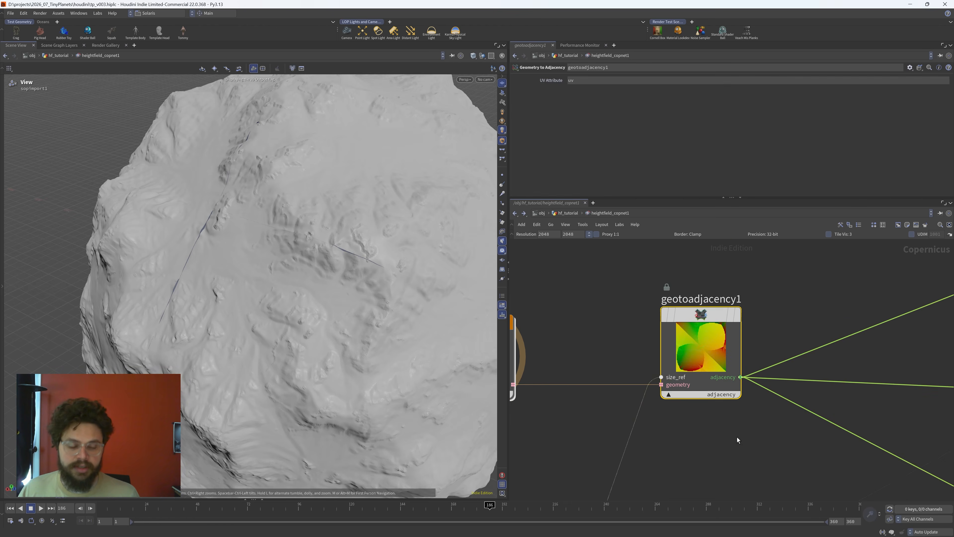
- Return to adjacency_extrapolate11 after the erosion, select it and display its result on the planet
scroll(722, 441, down, 3)
middle_drag(721, 441, 658, 444)
scroll(660, 444, down, 3)
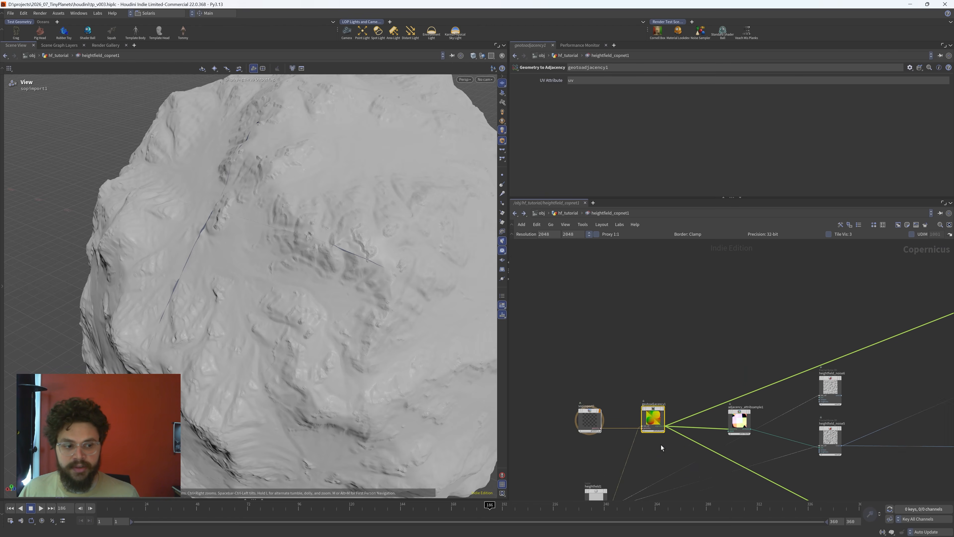
middle_drag(810, 313, 582, 379)
scroll(857, 325, up, 5)
click(724, 405)
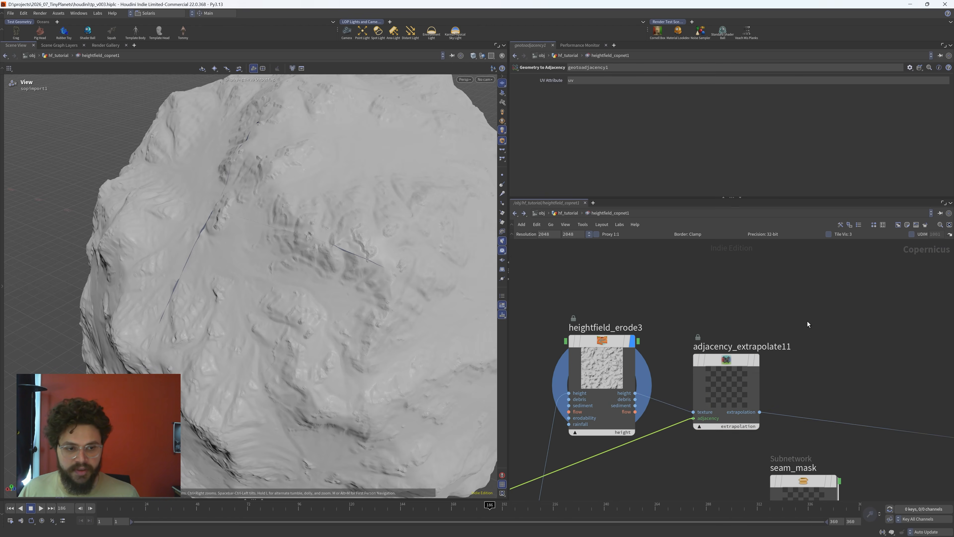
key(r)
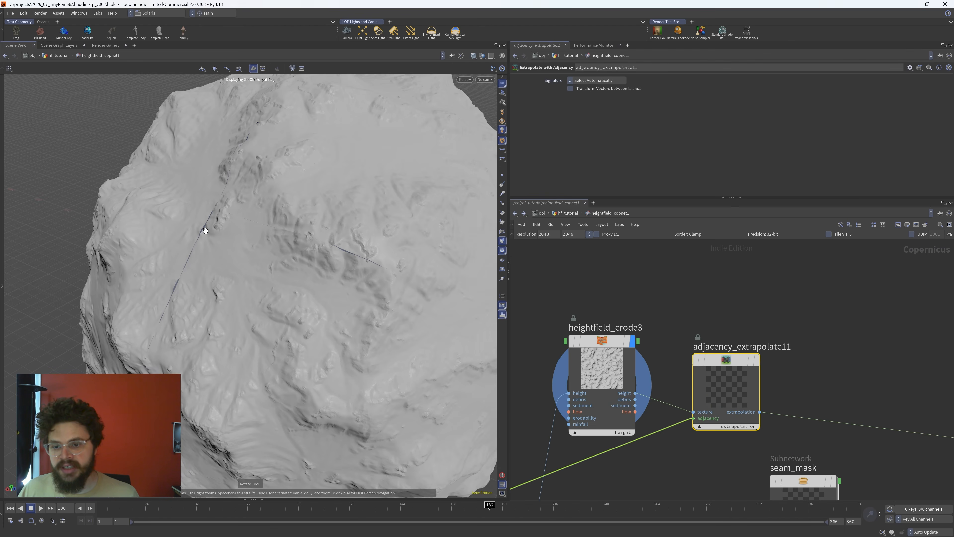
click(727, 400)
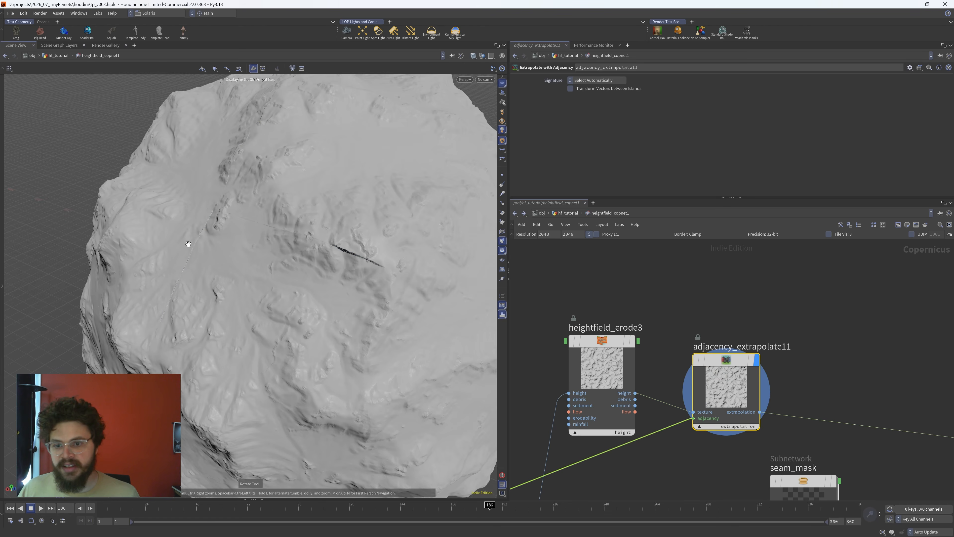
- Inspect the extrapolated planet's UV seams up close from several angles
scroll(265, 157, up, 4)
drag(267, 155, 334, 275)
right_drag(334, 275, 303, 281)
middle_drag(335, 279, 242, 307)
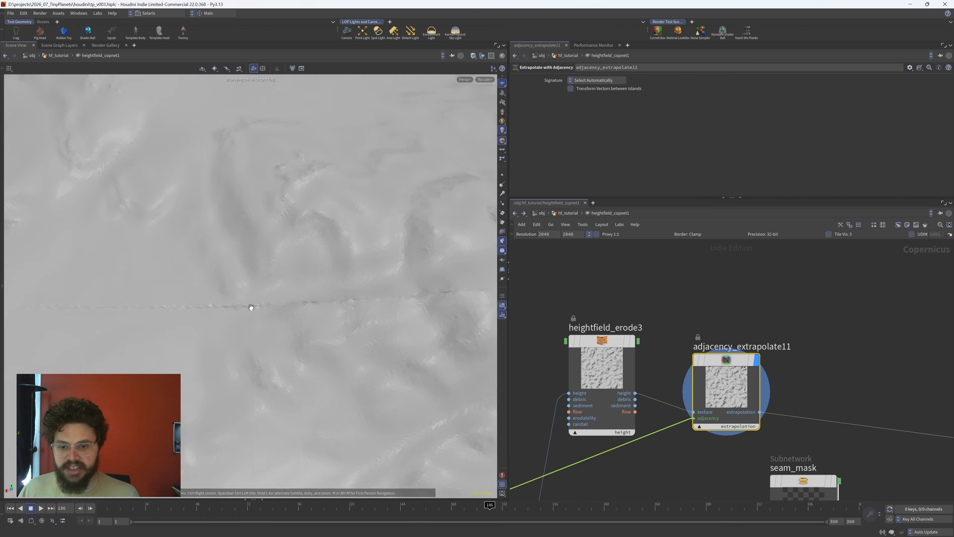
right_drag(250, 296, 271, 280)
drag(271, 280, 224, 294)
middle_drag(224, 294, 220, 294)
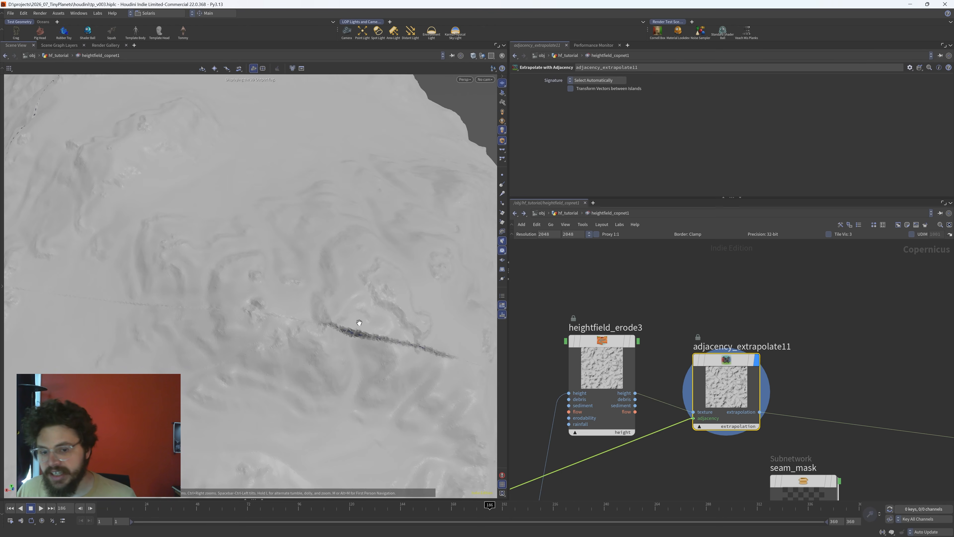
middle_drag(197, 323, 291, 328)
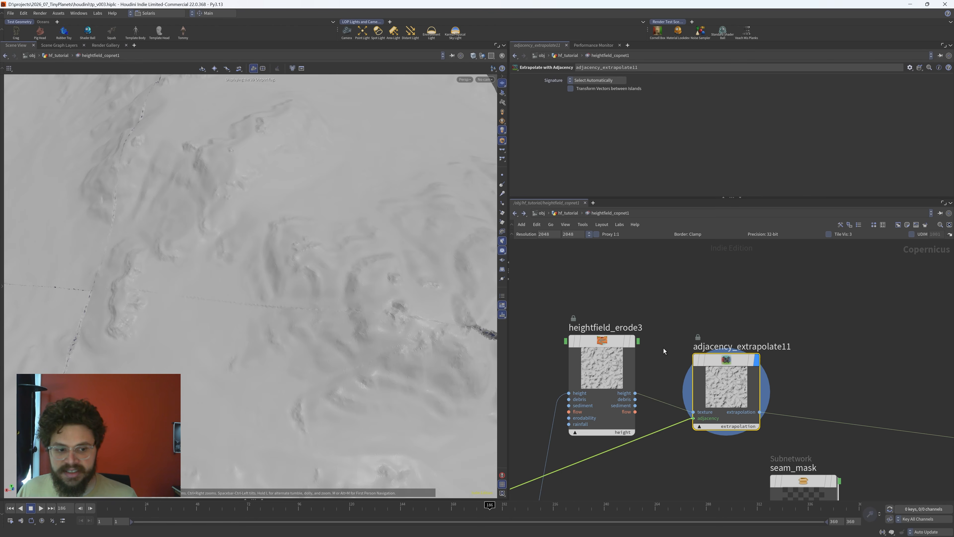
- Compare the seams before and after extrapolation by displaying heightfield_erode3 and returning to adjacency_extrapolate11
click(631, 341)
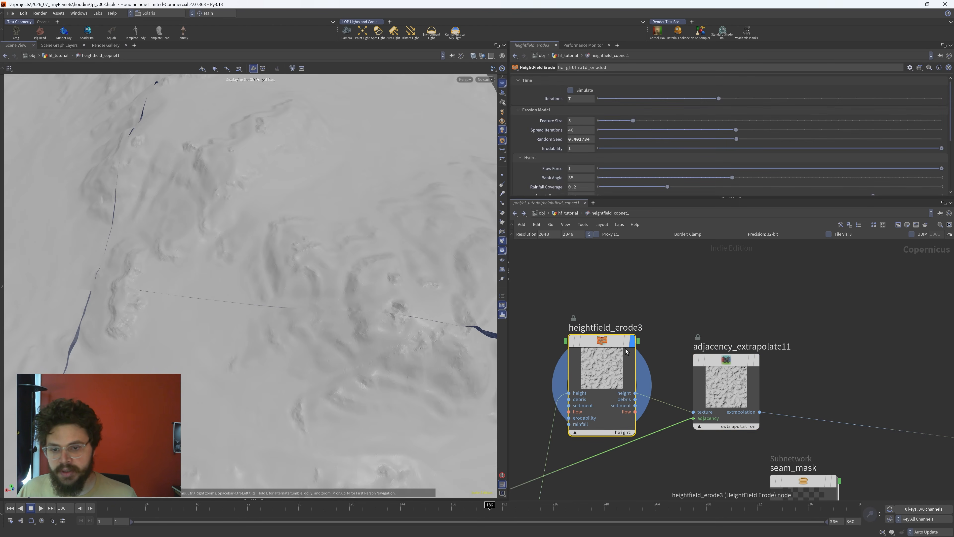
click(755, 360)
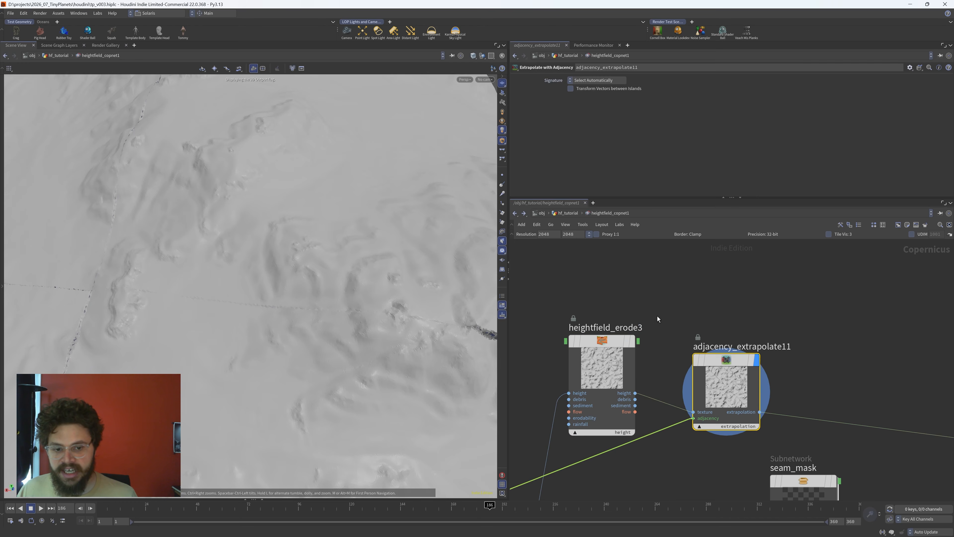
click(747, 382)
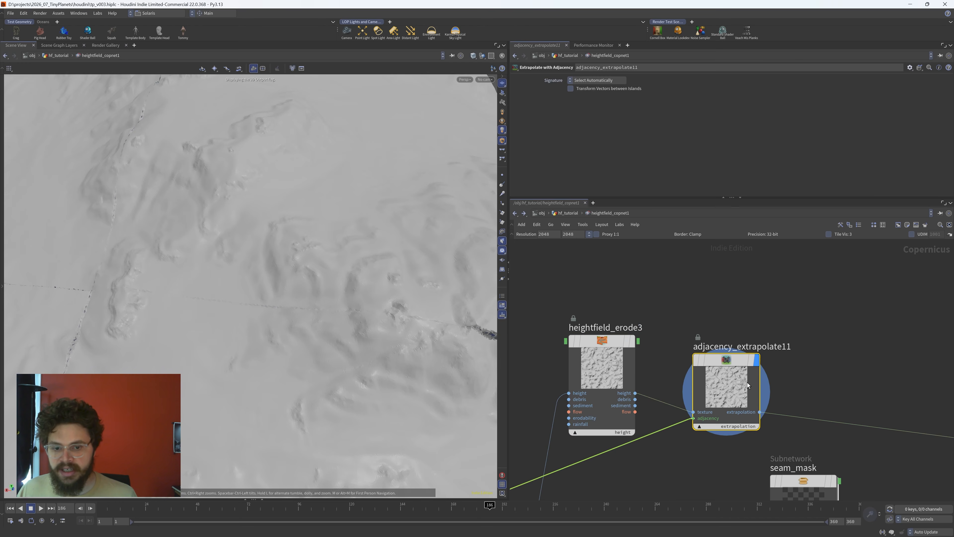
- Examine the dark crack left after extrapolation, both up close and on the whole planet
drag(335, 341, 288, 315)
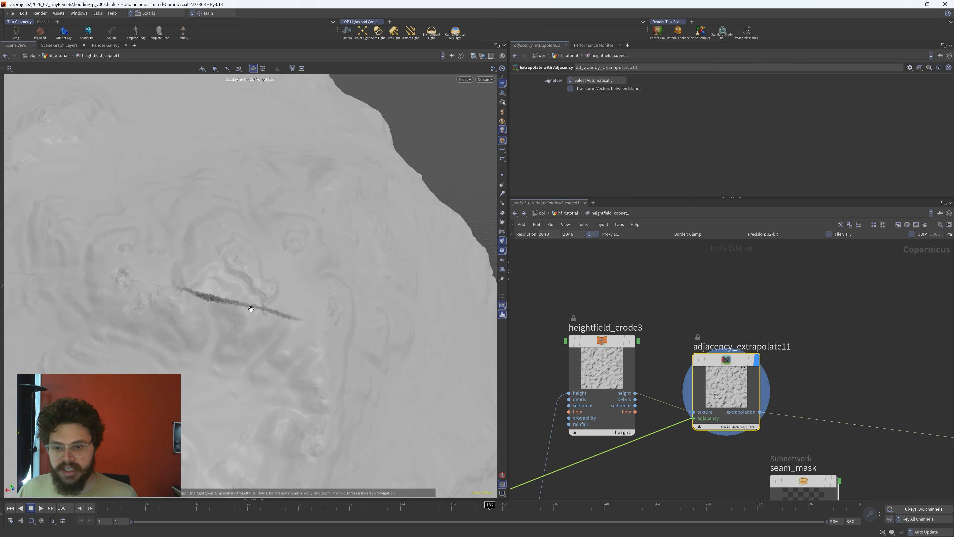
scroll(782, 398, down, 5)
middle_drag(829, 382, 732, 356)
middle_drag(638, 425, 737, 328)
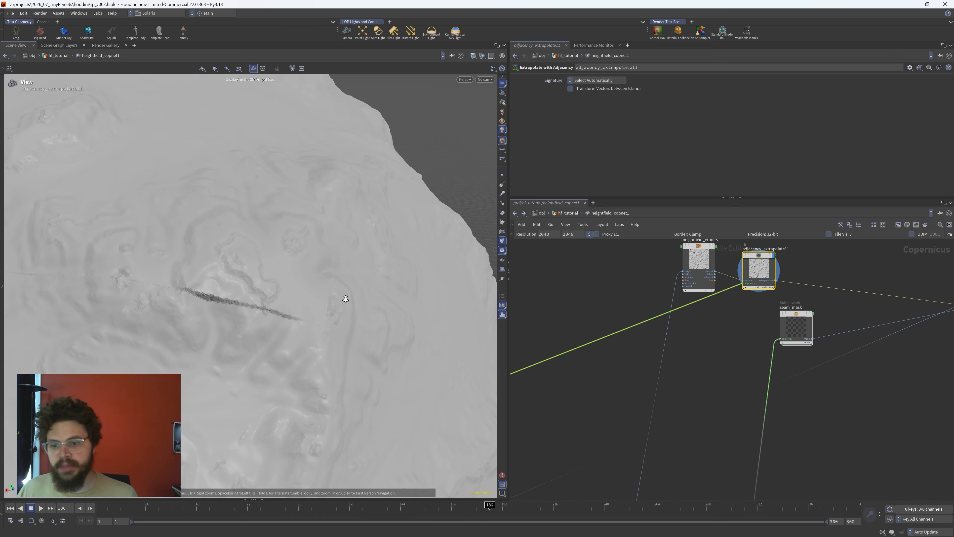
right_drag(345, 298, 165, 299)
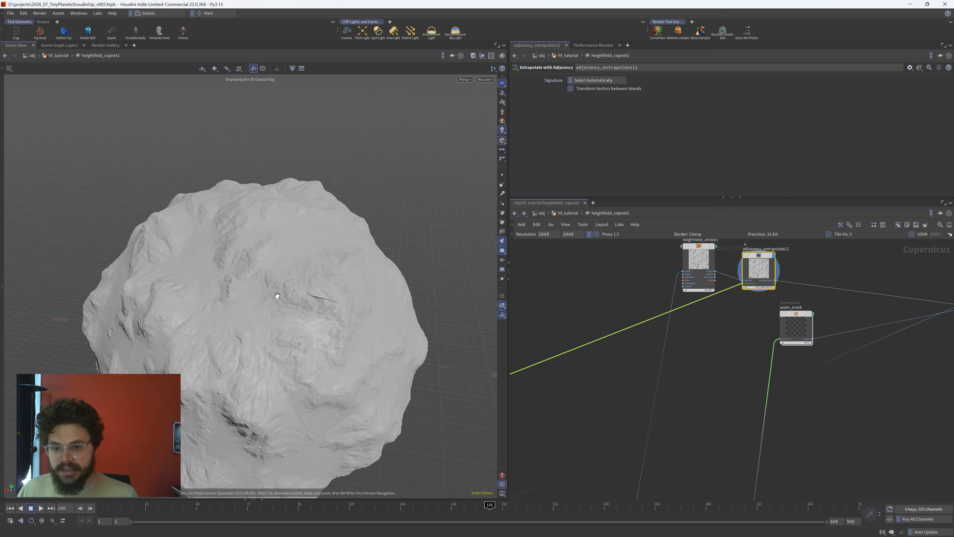
drag(198, 367, 245, 367)
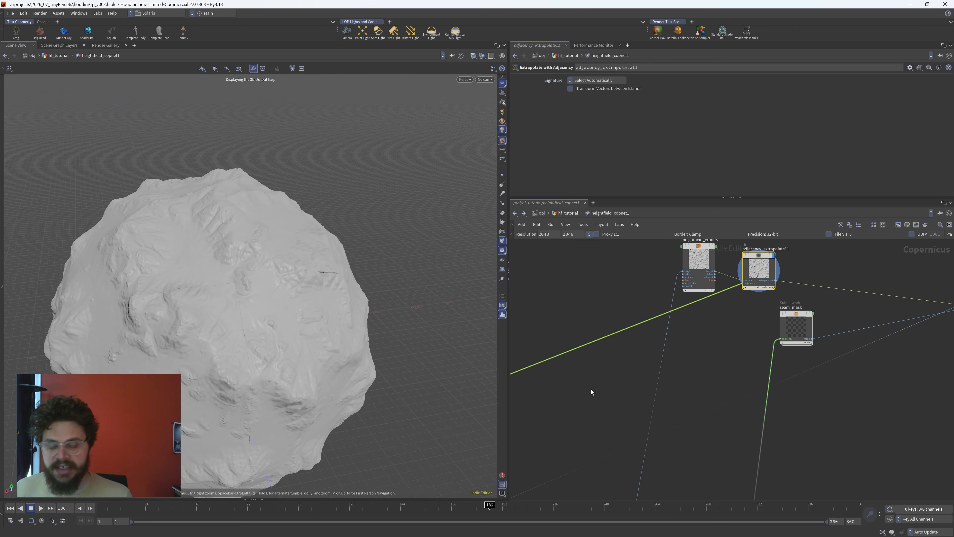
- Review the heightfield_terrace1 node feeding the erosion and inspect the seam line on the planet's surface
middle_drag(591, 392, 661, 379)
scroll(670, 377, down, 4)
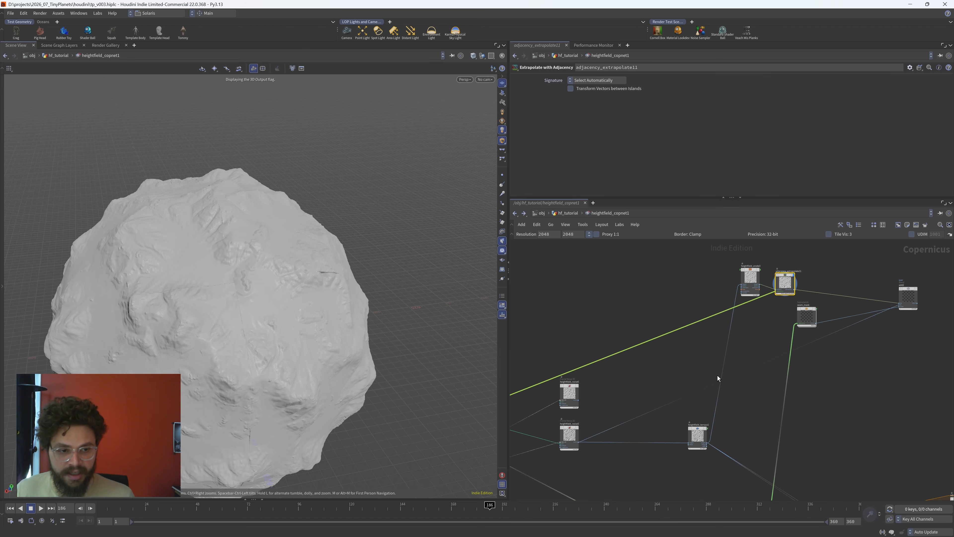
scroll(688, 462, up, 2)
click(701, 430)
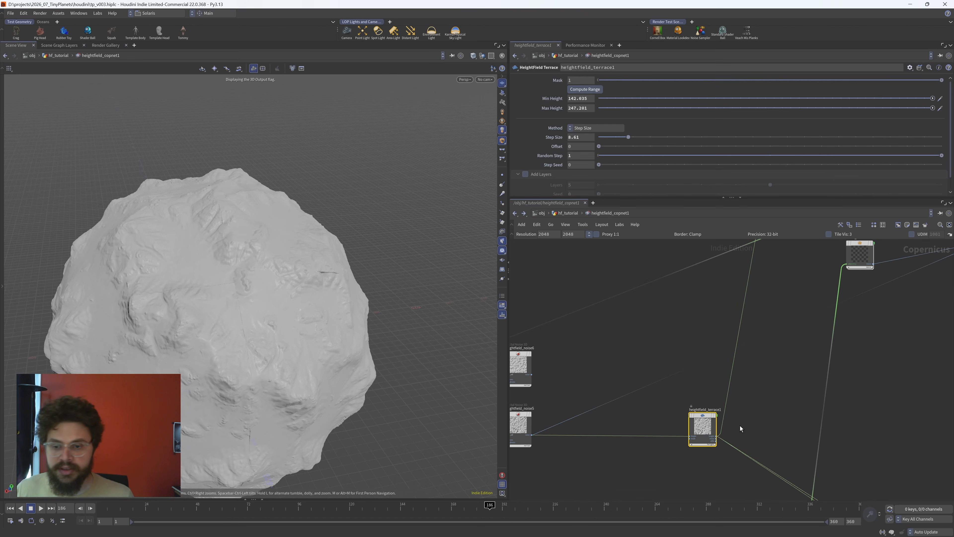
middle_drag(744, 402, 711, 443)
right_drag(131, 269, 407, 281)
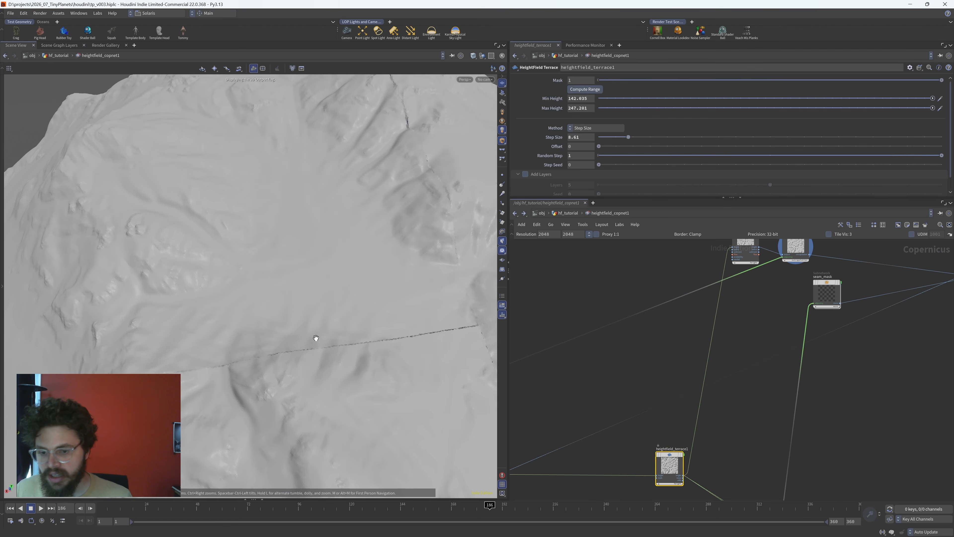
drag(164, 334, 389, 293)
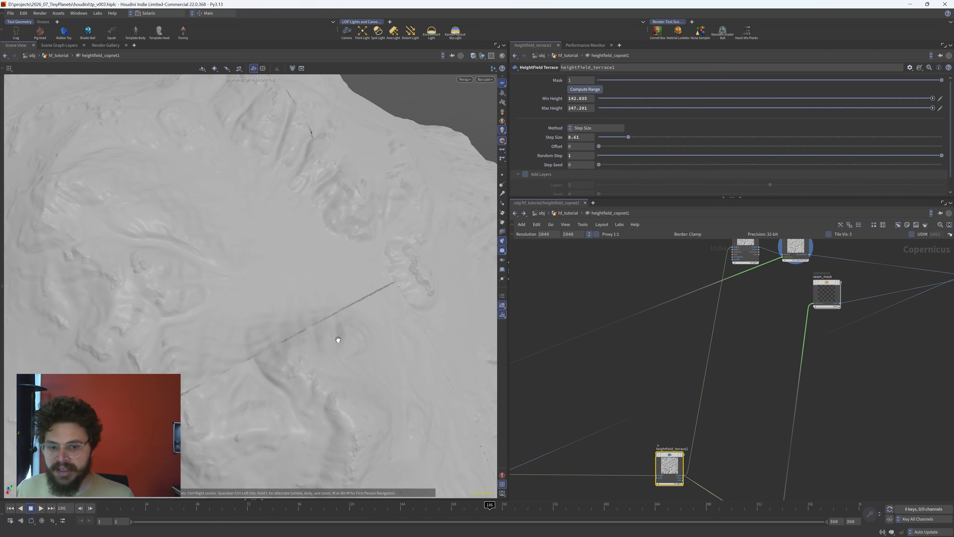
- Select the add2 Blend node after adjacency_extrapolate11 and seam_mask, and display its result on the planet
scroll(717, 374, down, 5)
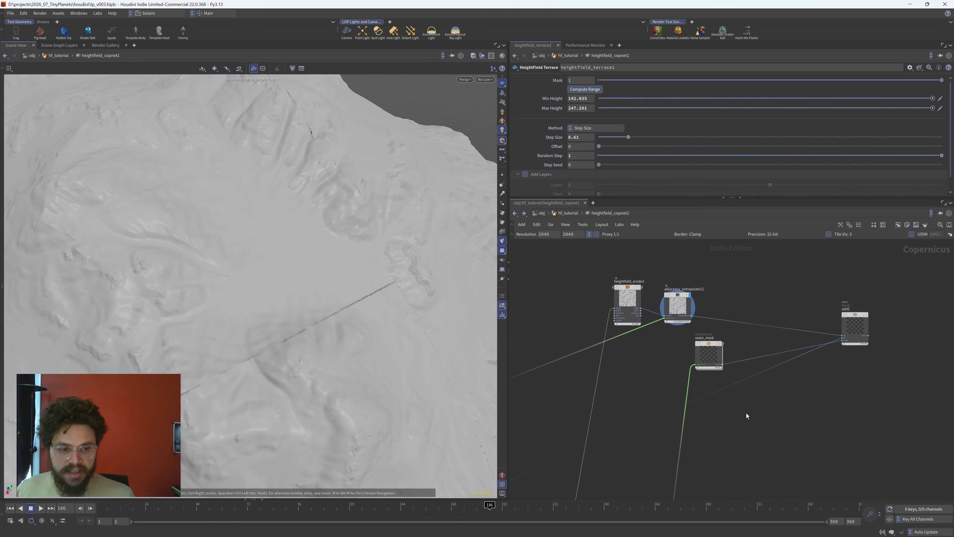
middle_drag(798, 342, 799, 333)
drag(767, 303, 748, 313)
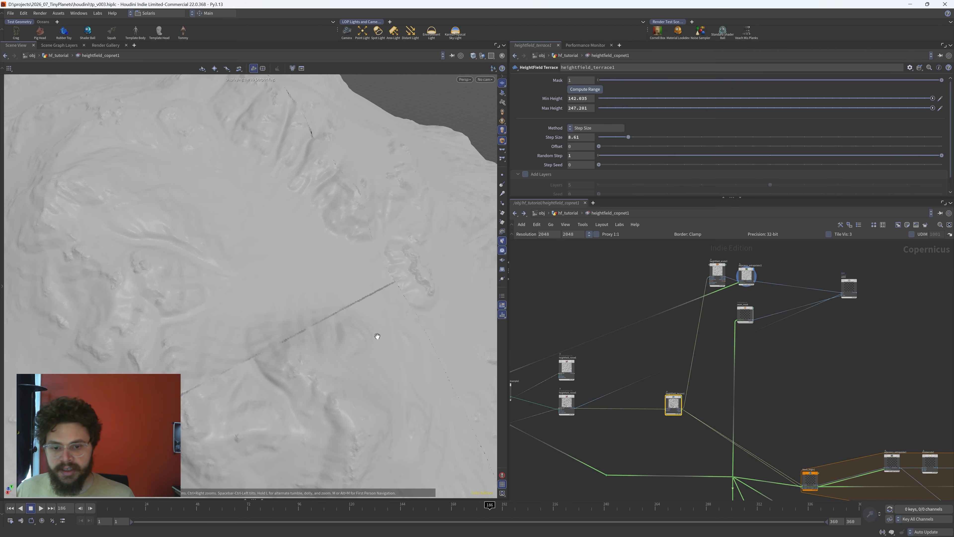
drag(874, 257, 813, 324)
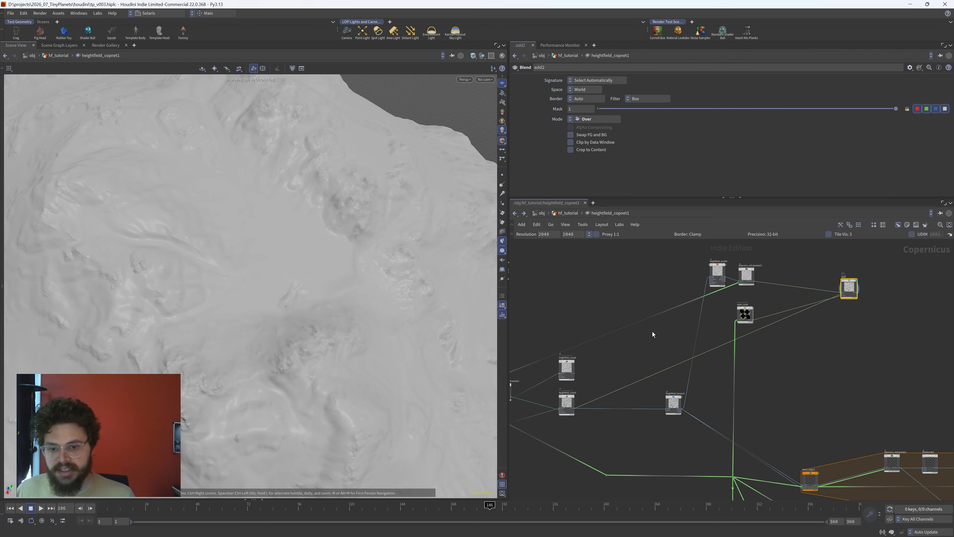
- Examine the blended planet surface across the former seam areas, from a distance and up close
right_drag(346, 306, 230, 319)
drag(230, 319, 454, 280)
scroll(196, 250, down, 6)
drag(166, 290, 387, 303)
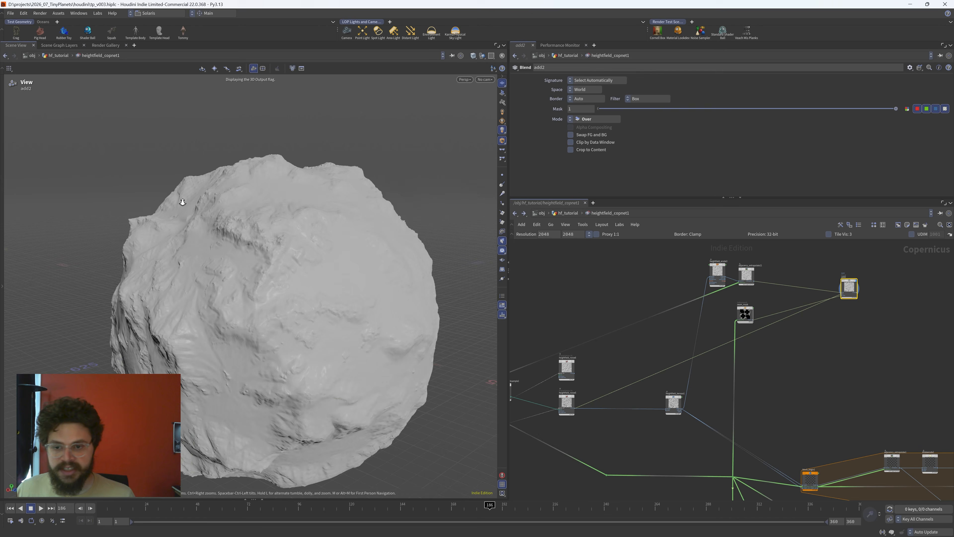
right_drag(181, 202, 377, 211)
drag(376, 211, 370, 238)
right_drag(371, 237, 127, 272)
drag(126, 271, 219, 268)
right_drag(219, 267, 362, 276)
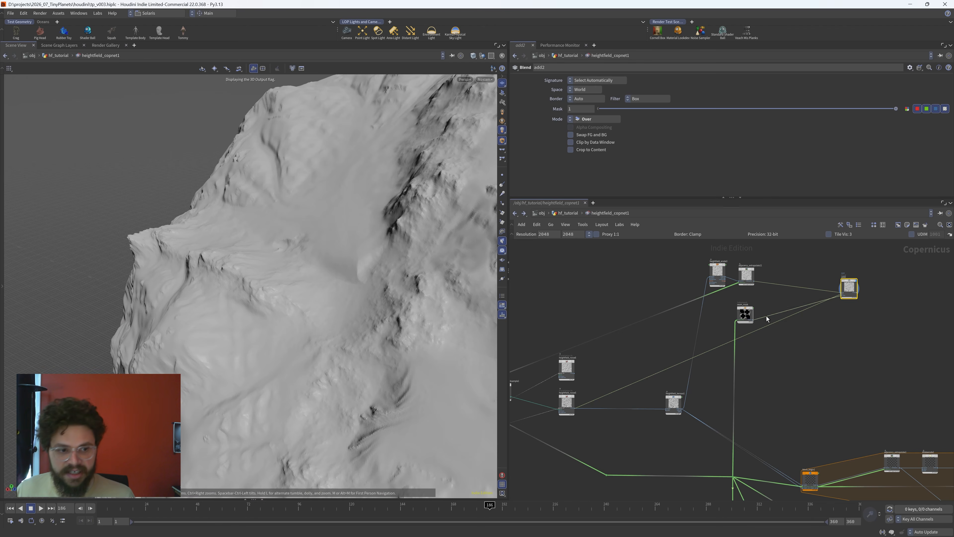
- Display adjacency_extrapolate11 on the planet to compare its seams with the add2 blend
scroll(812, 290, up, 2)
click(726, 279)
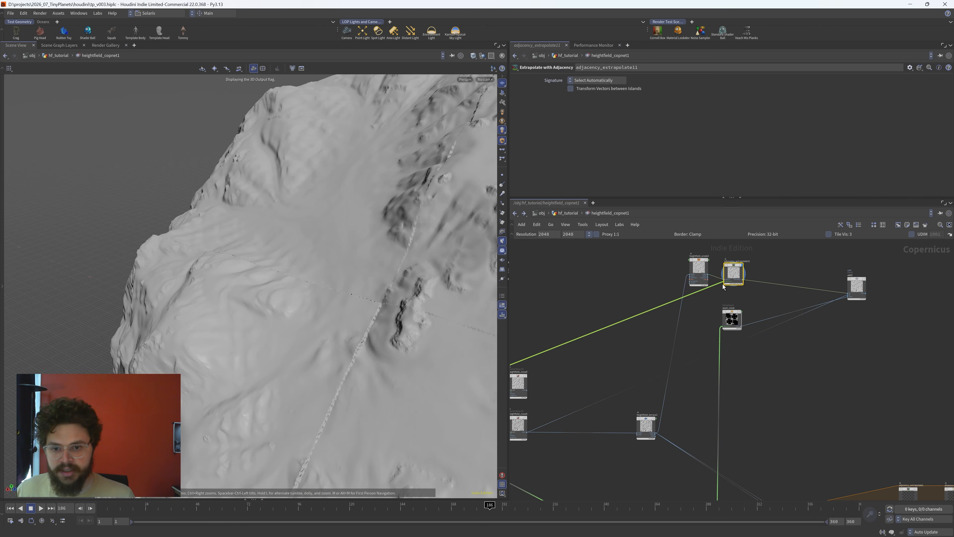
- Compare the add2 blend with adjacency_extrapolate11 on the planet, keep add2 displayed, and inspect the planet from several angles
click(856, 288)
click(733, 272)
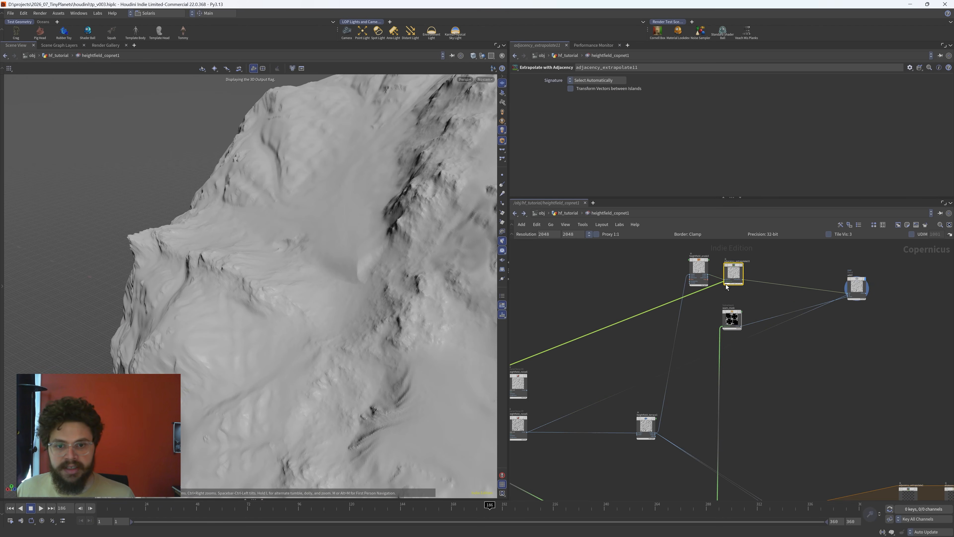
click(856, 288)
drag(345, 278, 305, 264)
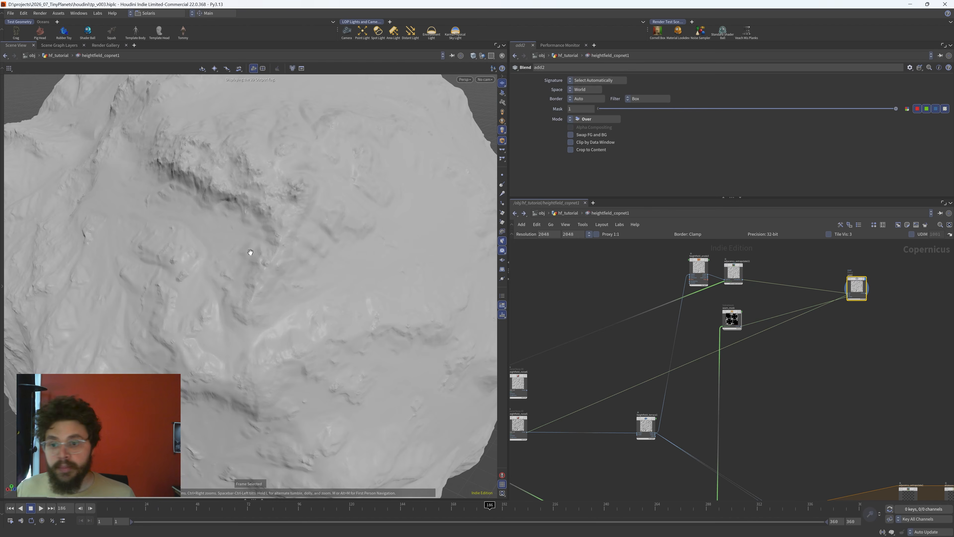
right_drag(305, 264, 96, 236)
drag(97, 236, 292, 226)
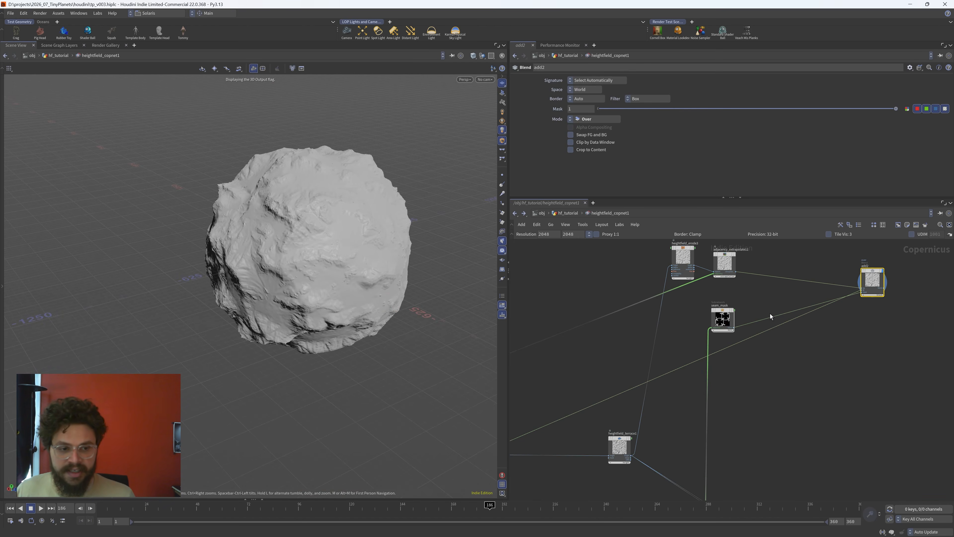
- Open the seam_mask subnetwork and examine its input1 adjacency node at the start of the network
scroll(772, 313, up, 3)
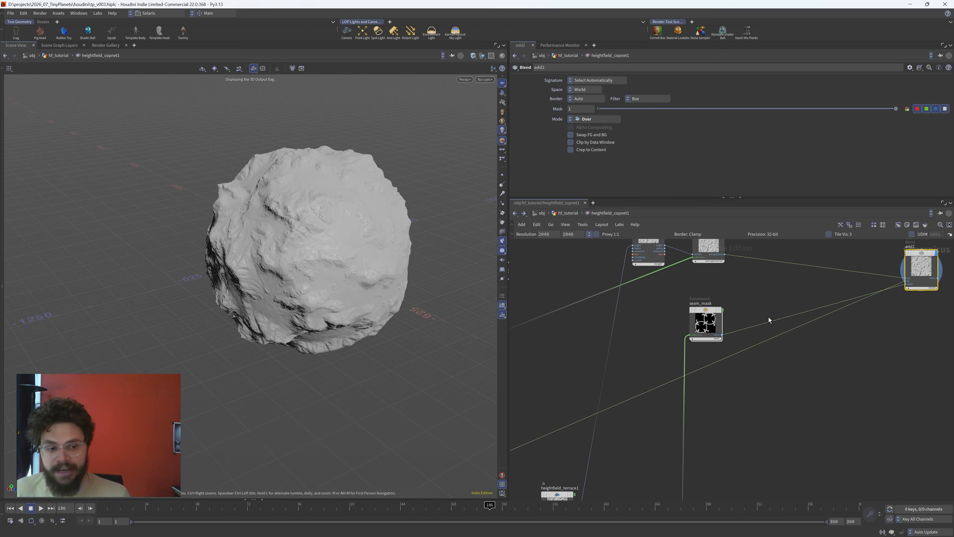
middle_drag(845, 368, 779, 398)
scroll(713, 387, up, 3)
drag(601, 355, 585, 326)
middle_drag(585, 326, 650, 350)
scroll(649, 350, up, 2)
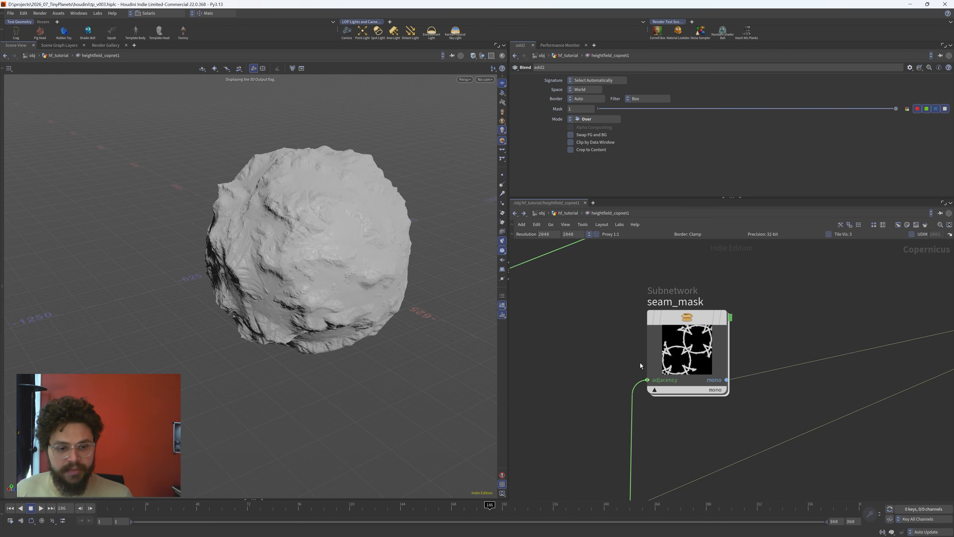
double_click(686, 359)
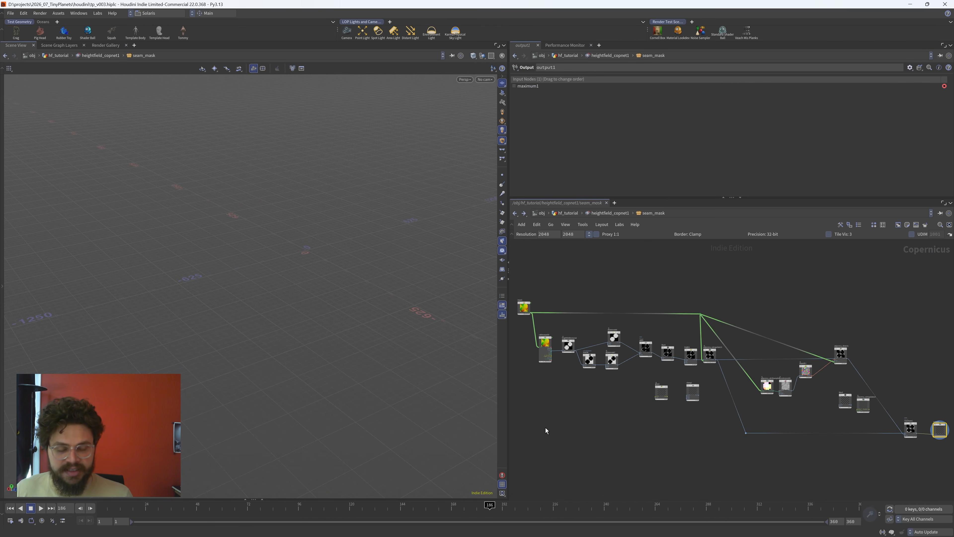
click(515, 213)
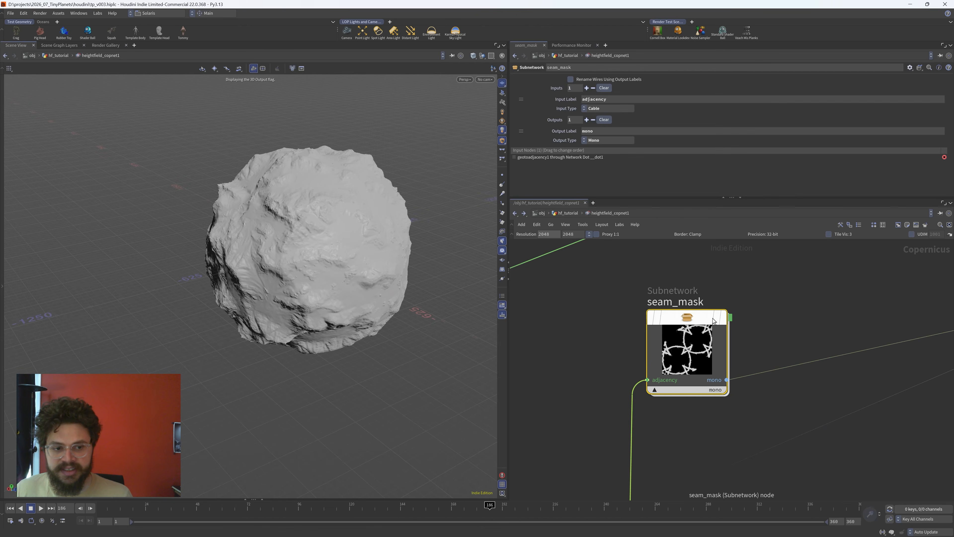
double_click(696, 345)
middle_drag(610, 406, 588, 415)
scroll(618, 388, up, 3)
drag(584, 307, 542, 304)
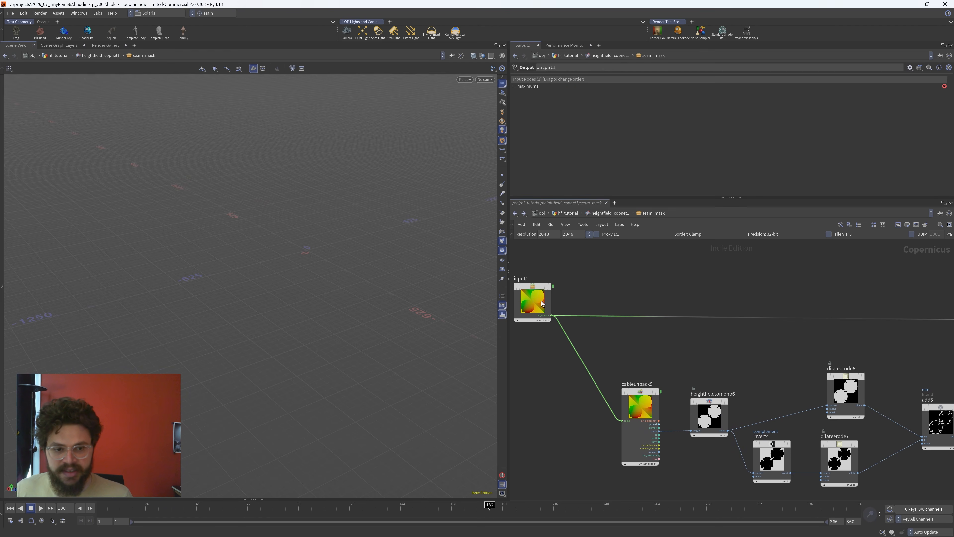
- Return to heightfield_copnet1 and select the geotoadjacency1 node that supplies the adjacency data
click(600, 218)
scroll(596, 326, down, 3)
middle_drag(593, 393, 759, 299)
middle_drag(533, 327, 812, 337)
scroll(811, 337, down, 2)
click(701, 341)
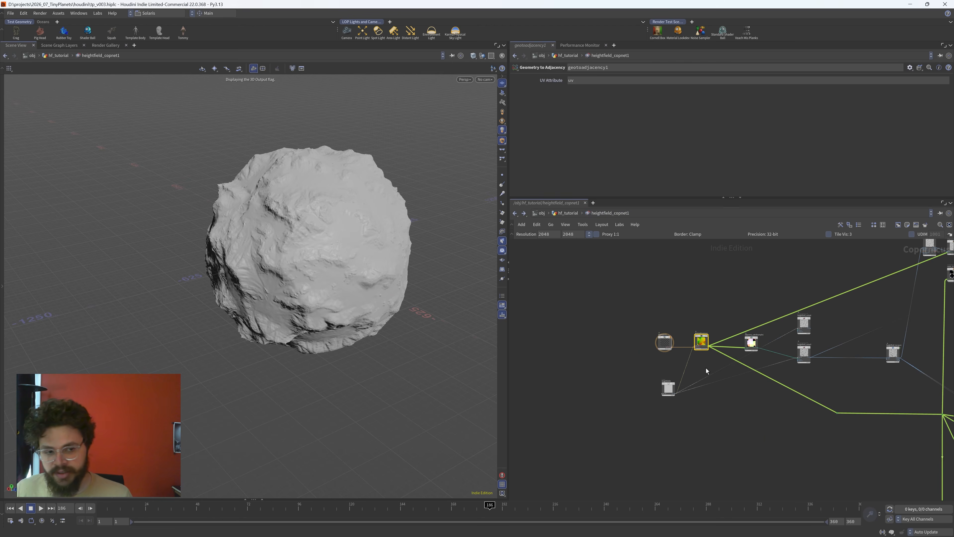
- Reopen the seam_mask subnetwork and examine the outputs of the cableunpack5 node
middle_drag(705, 370, 581, 396)
scroll(753, 316, up, 6)
click(745, 319)
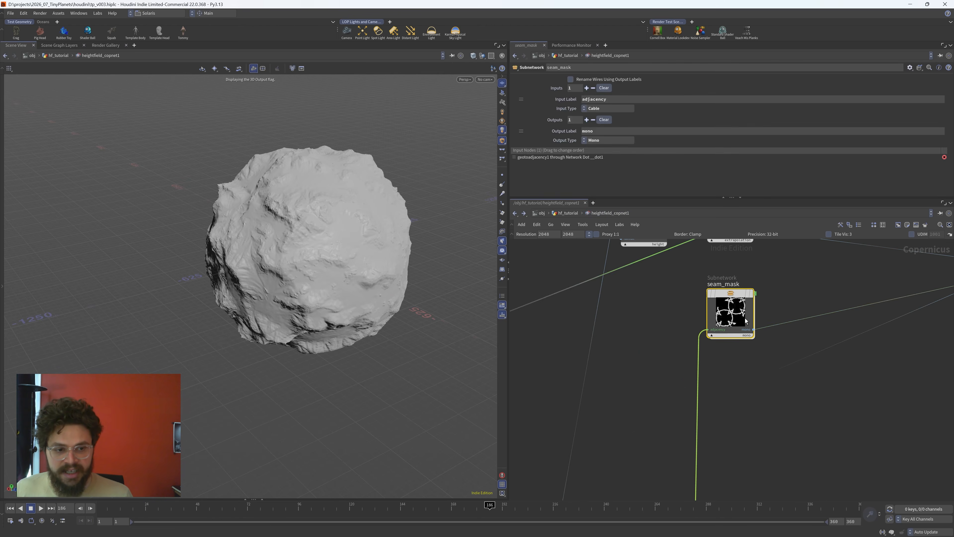
double_click(746, 320)
scroll(640, 451, up, 6)
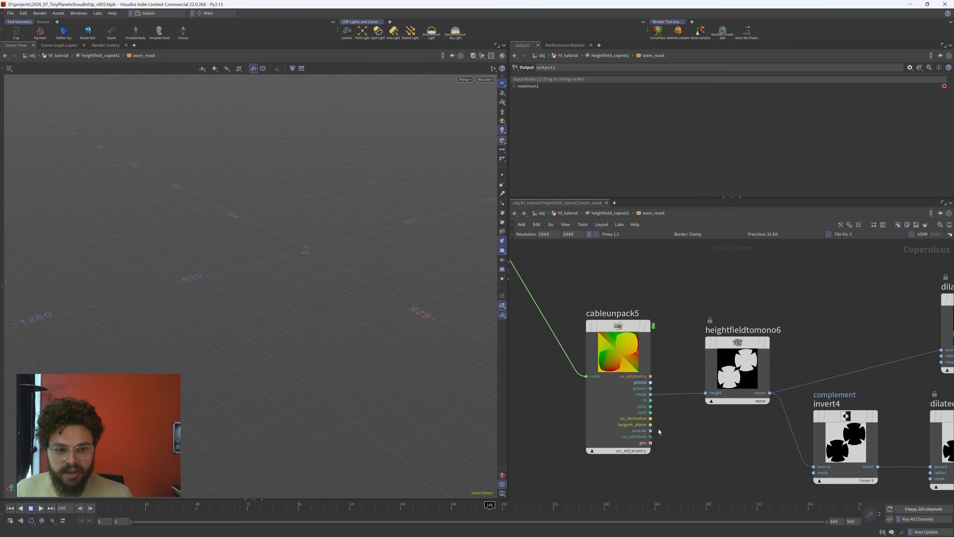
- Display heightfieldtomono6 and examine the UV island mask together with the nodes around it
click(802, 318)
click(804, 315)
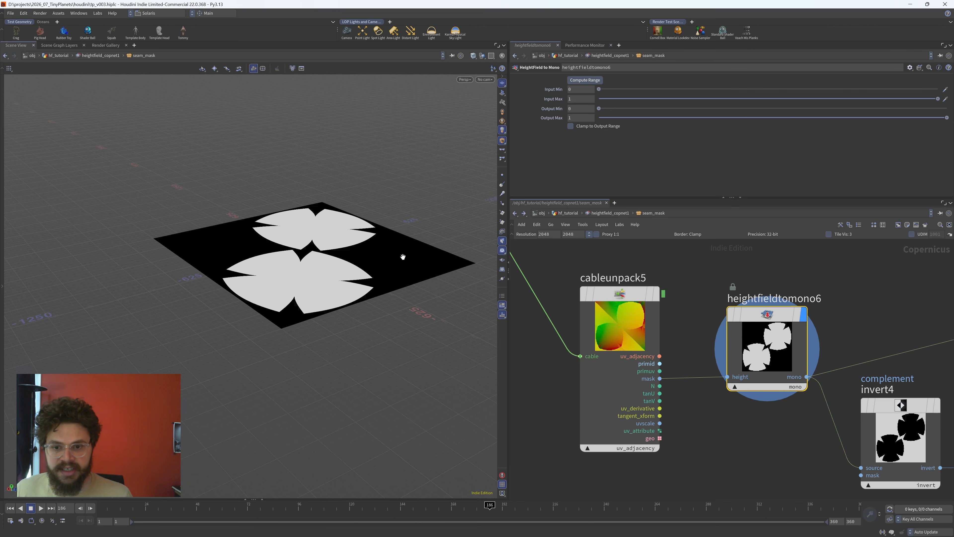
drag(402, 256, 400, 257)
scroll(398, 257, up, 3)
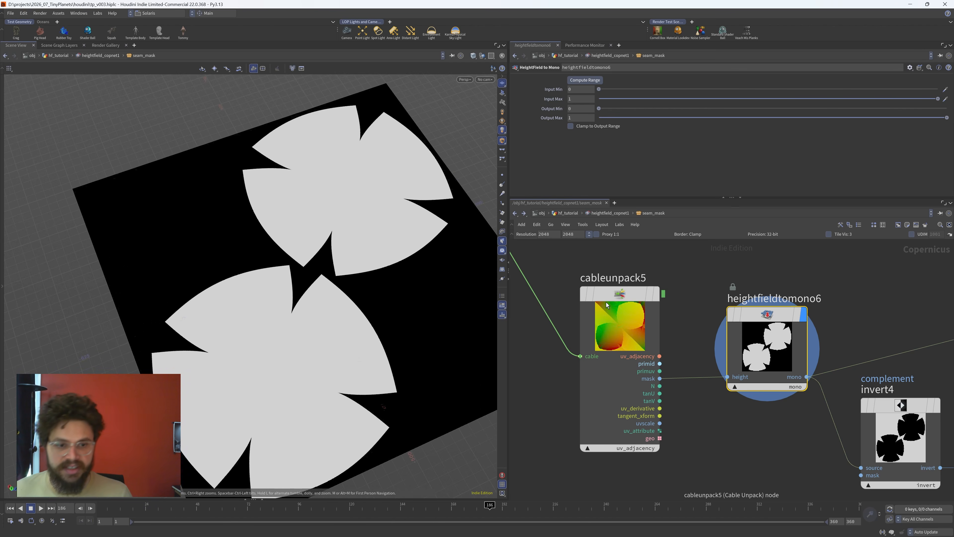
scroll(554, 338, down, 2)
scroll(633, 372, up, 2)
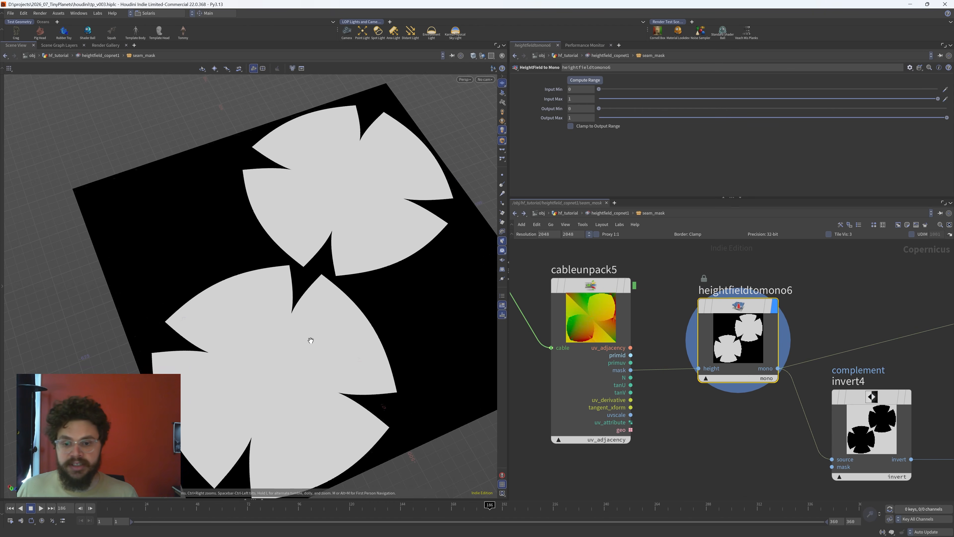
scroll(595, 432, down, 3)
scroll(654, 364, up, 2)
- Select invert4, align dilateerode6 above dilateerode7, and display the add3 Blend of the two dilated masks
click(680, 403)
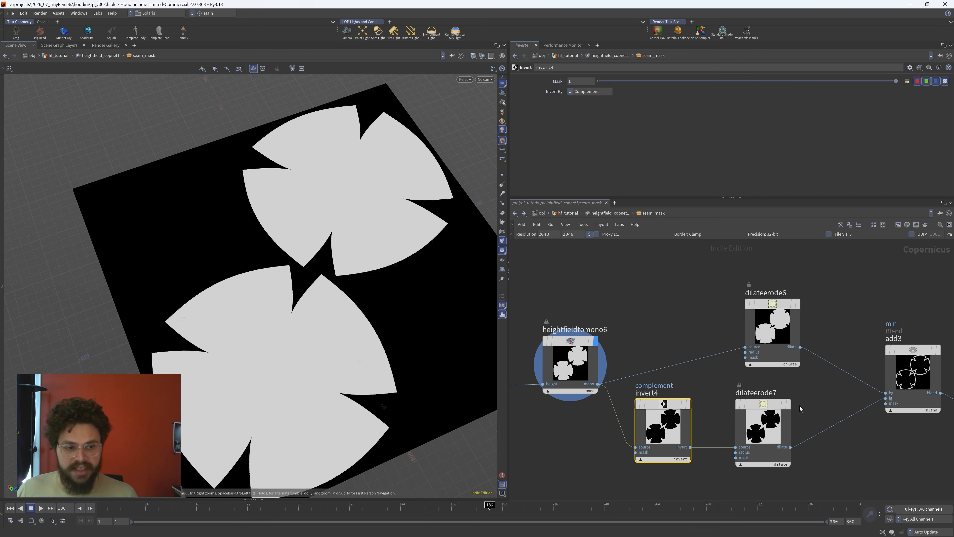
drag(772, 323, 762, 321)
click(938, 349)
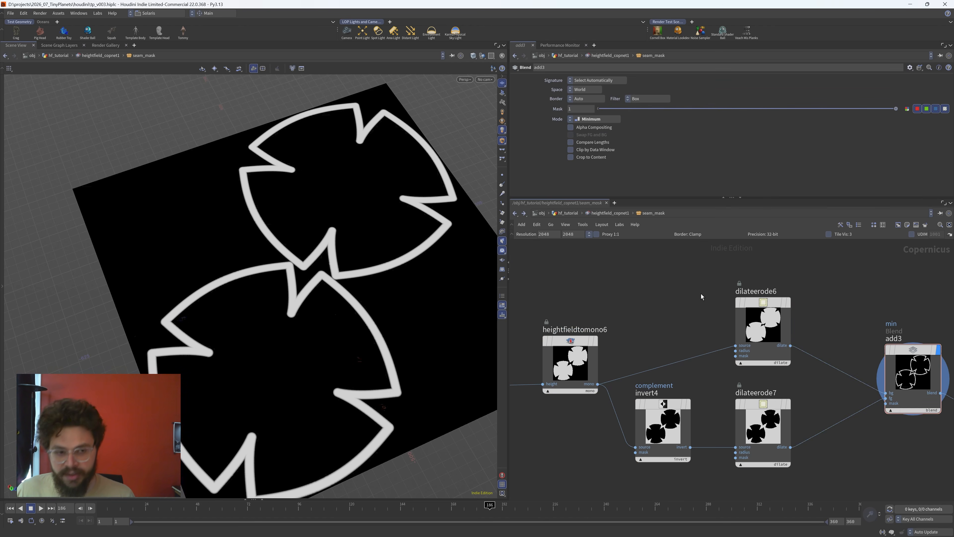
key(Tab)
text(detec)
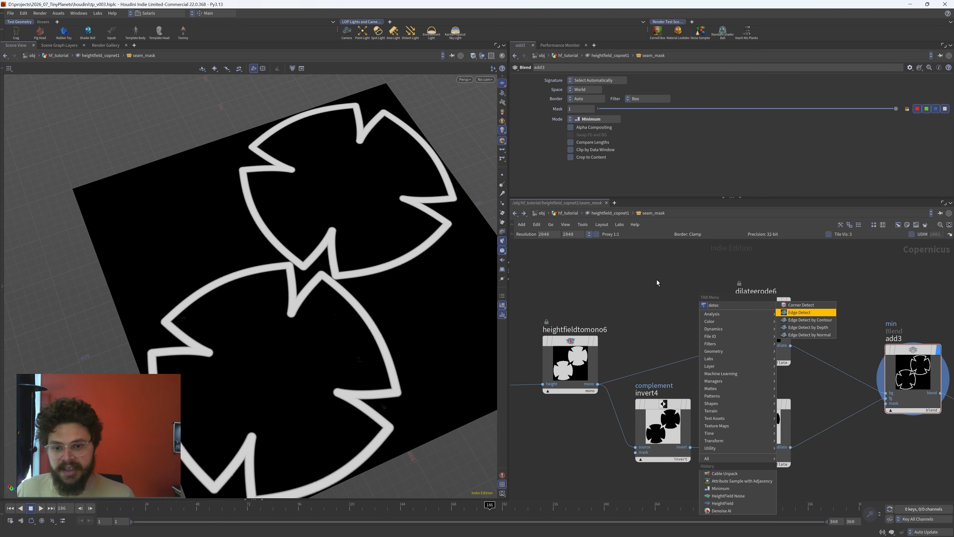
key(Escape)
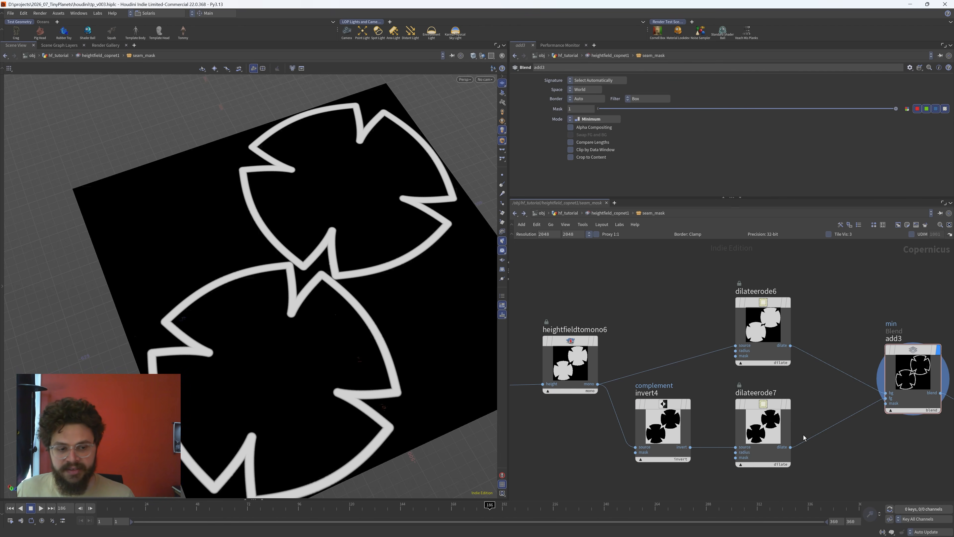
- Review the radius settings of dilateerode6 and the Minimum mode of the add3 Blend that combines both dilated masks
middle_drag(815, 458, 773, 447)
scroll(596, 329, down, 2)
middle_drag(615, 336, 638, 344)
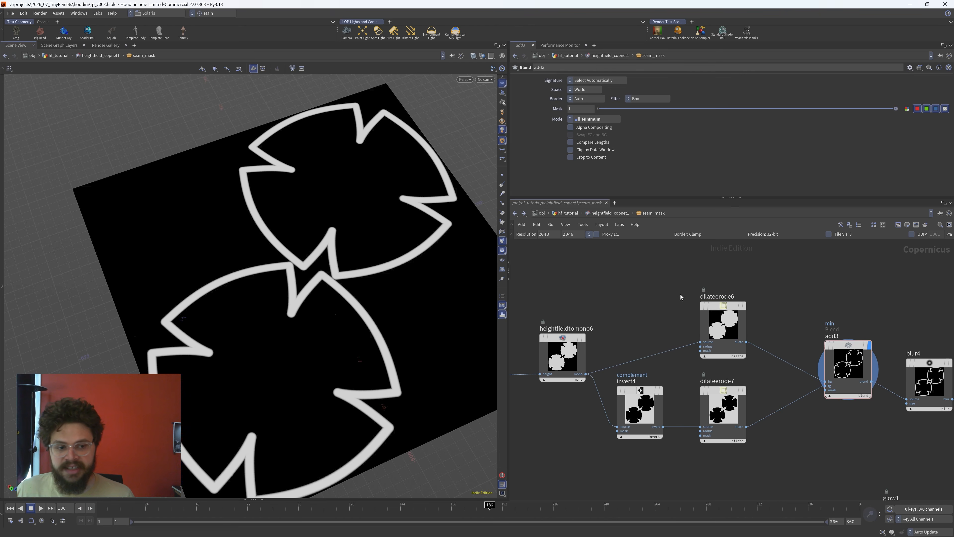
click(716, 315)
scroll(745, 415, up, 4)
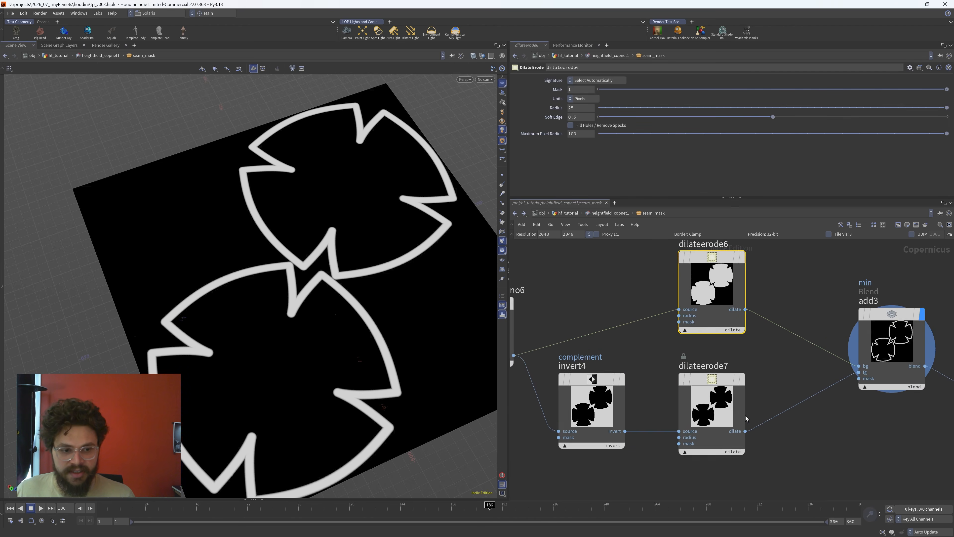
scroll(719, 283, up, 2)
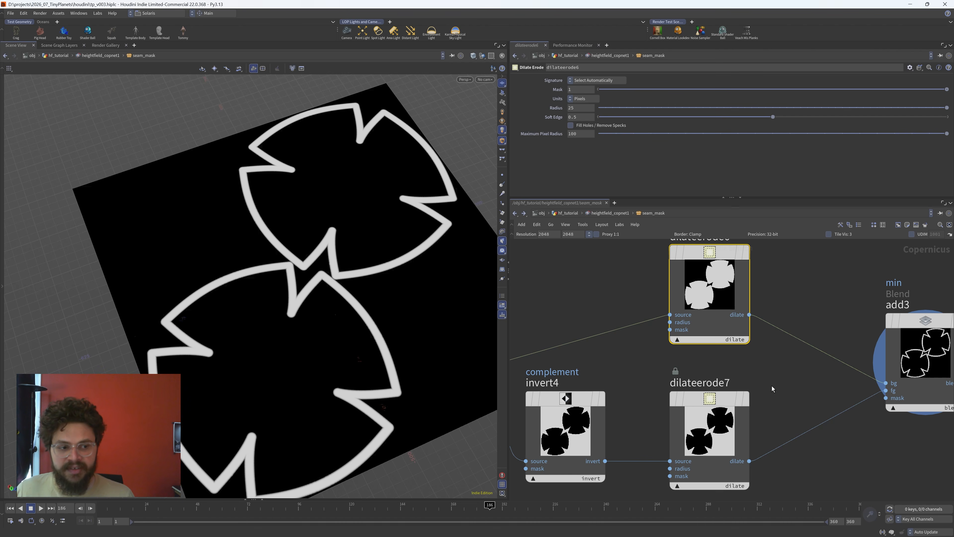
middle_drag(779, 387, 689, 399)
drag(763, 318, 824, 373)
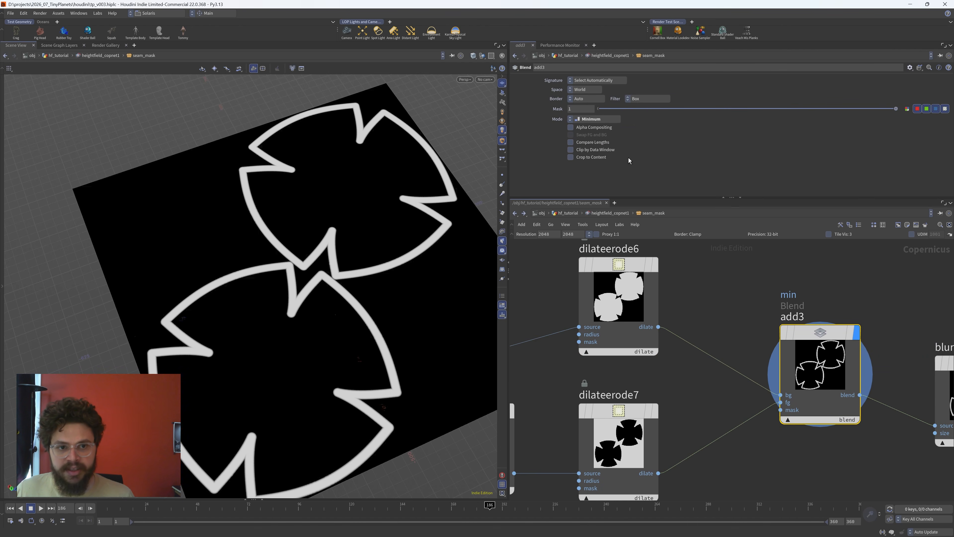
click(631, 289)
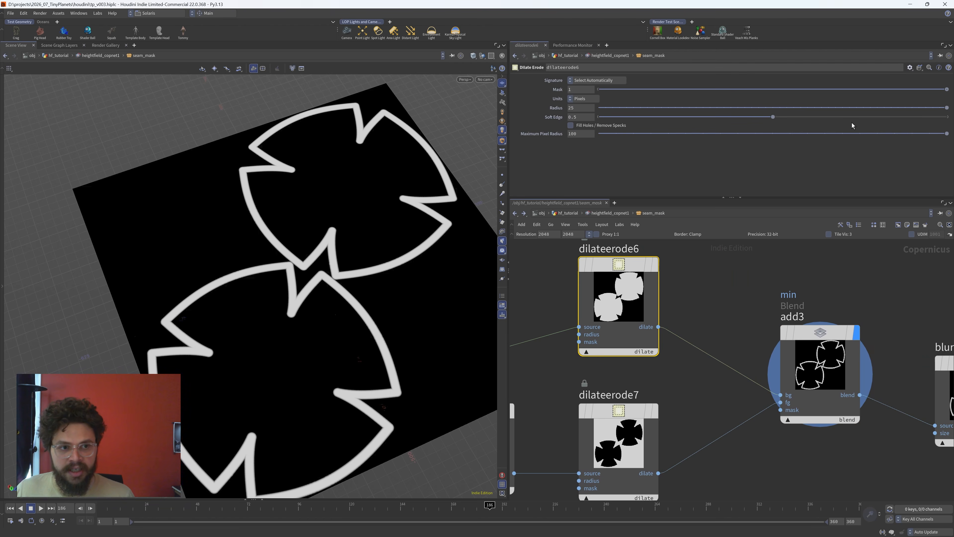
drag(745, 290, 849, 368)
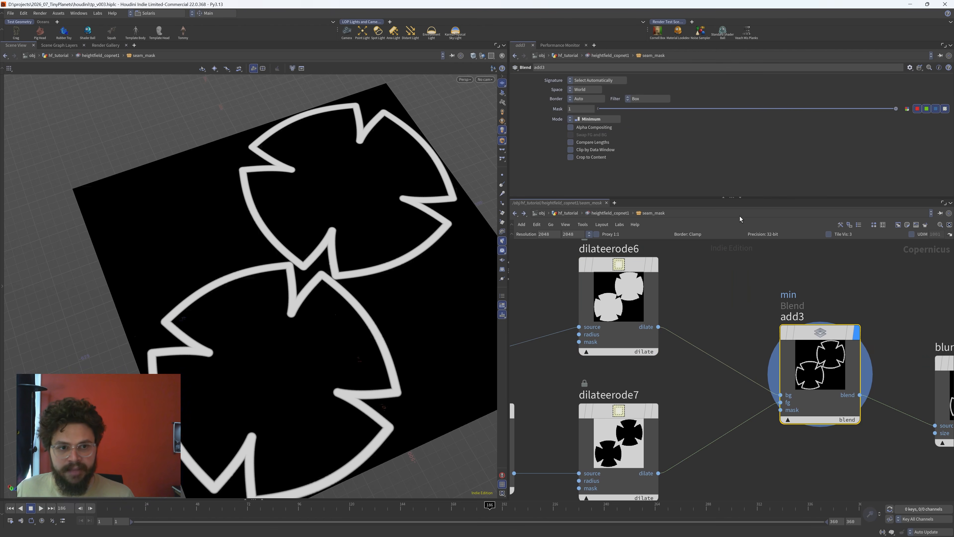
- Try a radius of 21.36 on dilateerode6 and undo the change
click(626, 286)
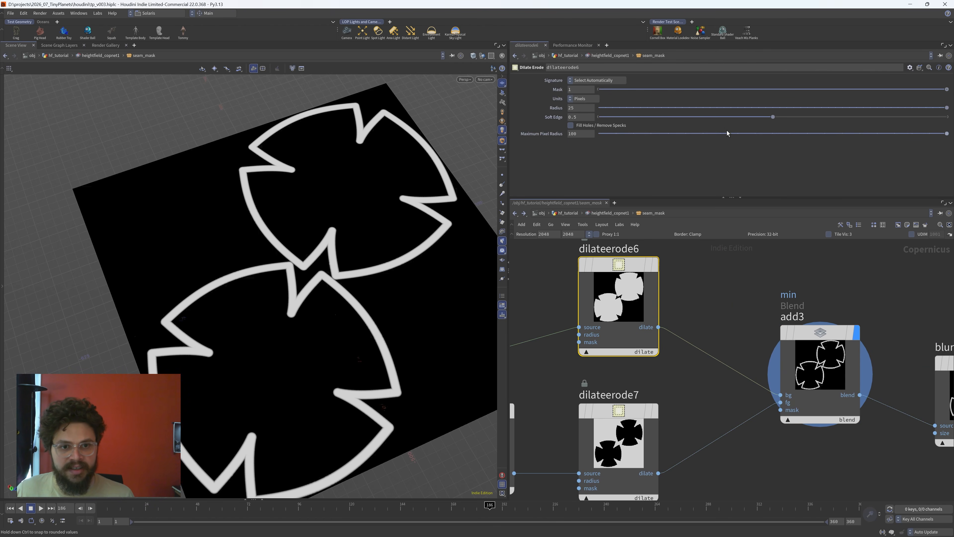
drag(943, 110, 922, 109)
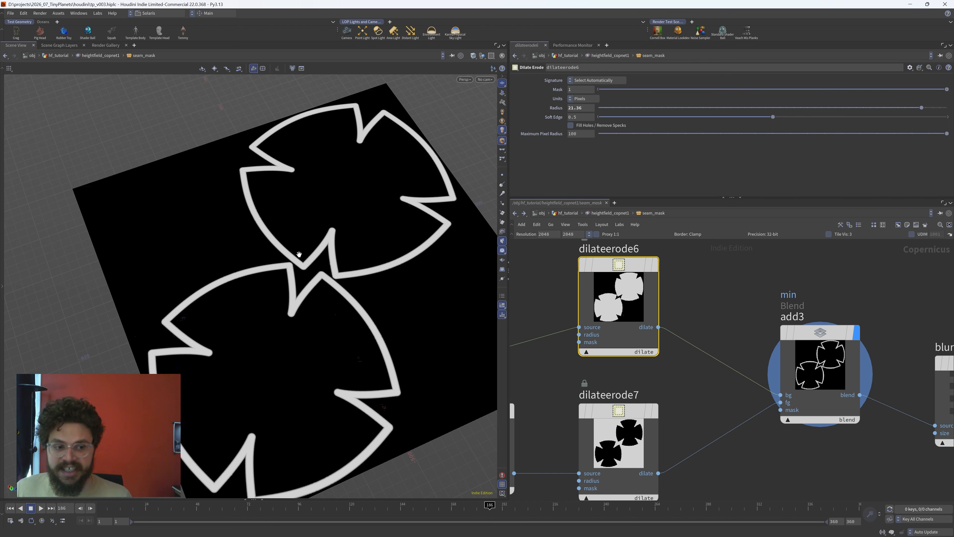
key(ctrl+z)
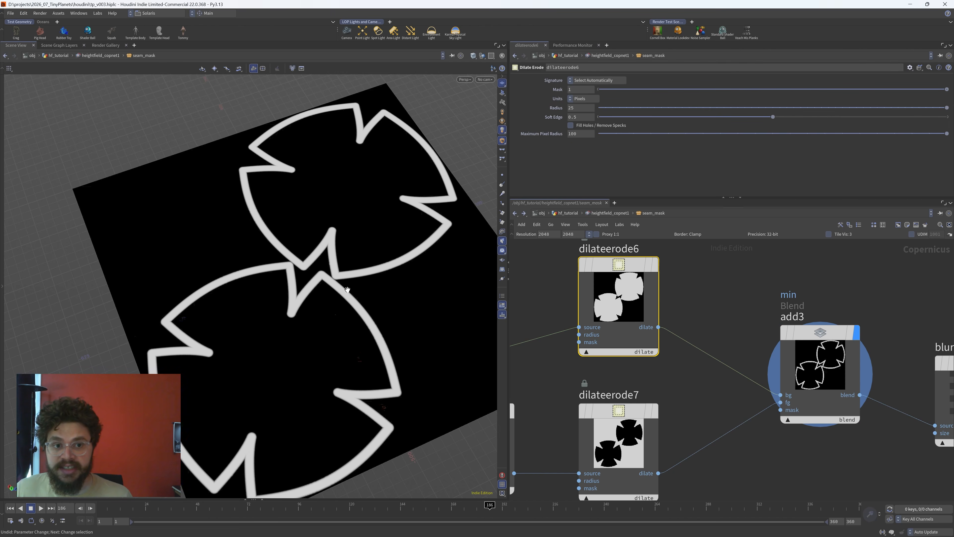
- Display the maximum1 Blend at the end of the seam_mask network to view the complete seam mask
right_drag(353, 290, 283, 288)
scroll(738, 407, down, 5)
middle_drag(867, 463, 660, 413)
middle_drag(740, 419, 489, 392)
mouse_move(713, 408)
middle_down()
mouse_move(743, 398)
mouse_move(614, 391)
middle_up()
click(725, 466)
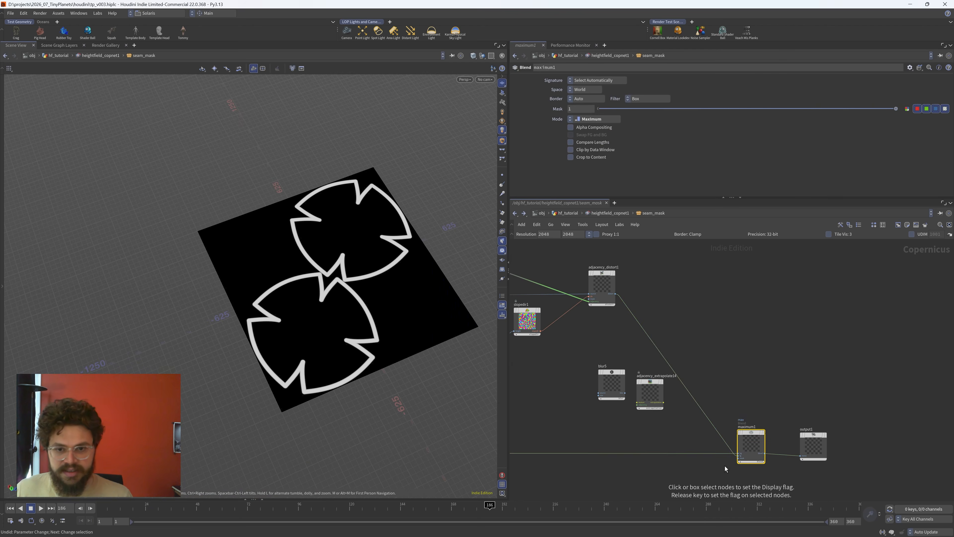
- Display the add3 Blend again and examine the outline around the UV islands up close
middle_drag(568, 428, 740, 442)
mouse_move(670, 425)
middle_down()
mouse_move(848, 455)
mouse_move(739, 477)
middle_up()
middle_drag(590, 413, 613, 412)
click(623, 366)
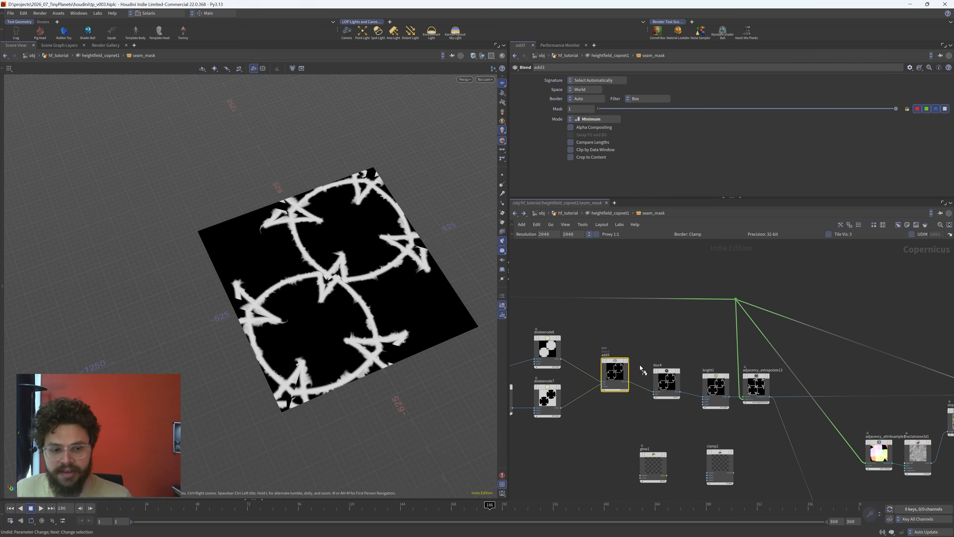
scroll(580, 405, up, 2)
scroll(580, 406, up, 2)
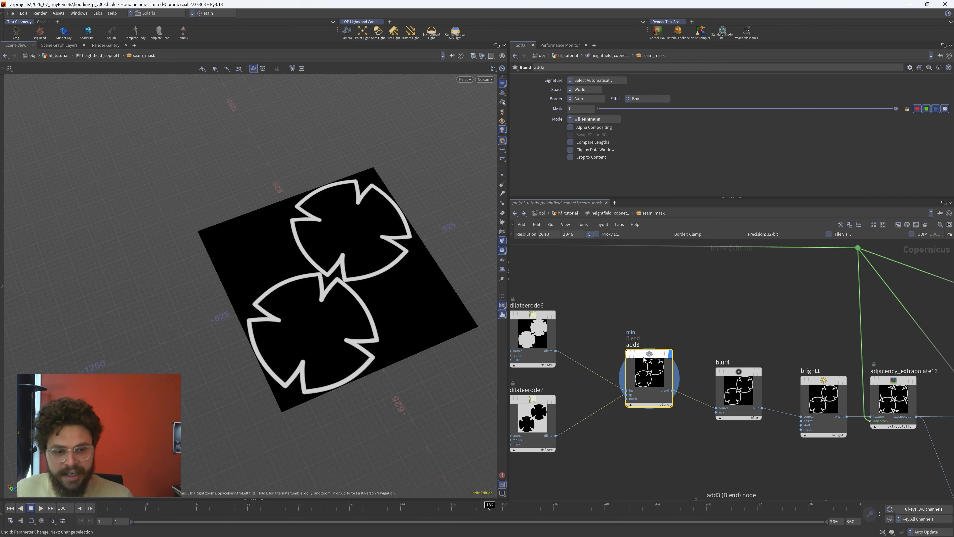
scroll(293, 270, up, 4)
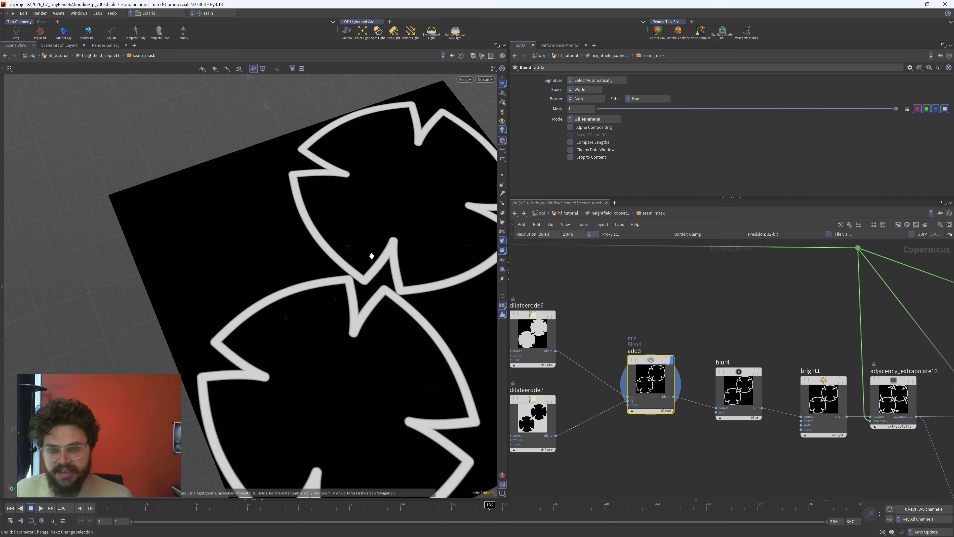
middle_drag(409, 308, 332, 251)
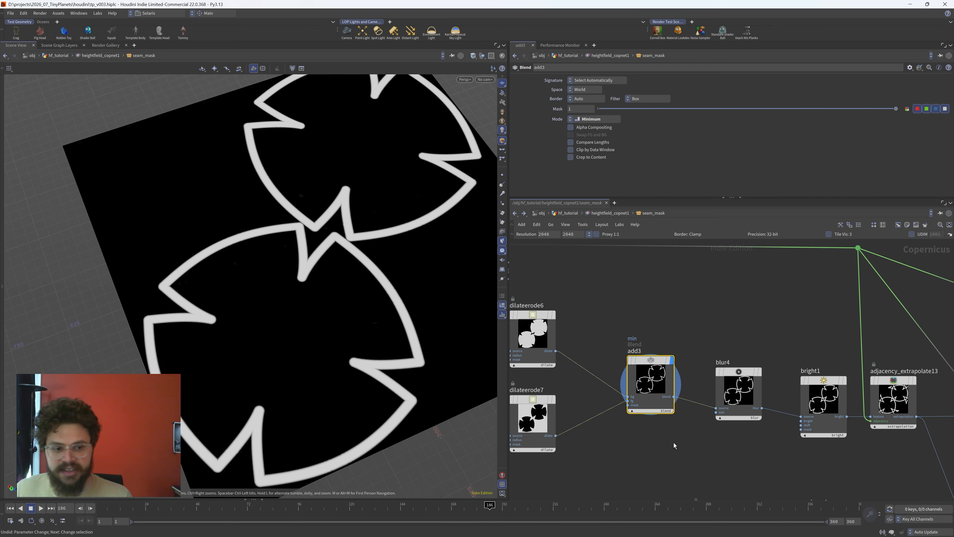
- Display the blur4 and bright1 results in turn and move both nodes closer to add3, leaving bright1 displayed
drag(736, 394, 737, 370)
drag(714, 327, 736, 411)
key(r)
drag(766, 357, 804, 388)
key(r)
drag(731, 399, 727, 392)
drag(806, 389, 795, 387)
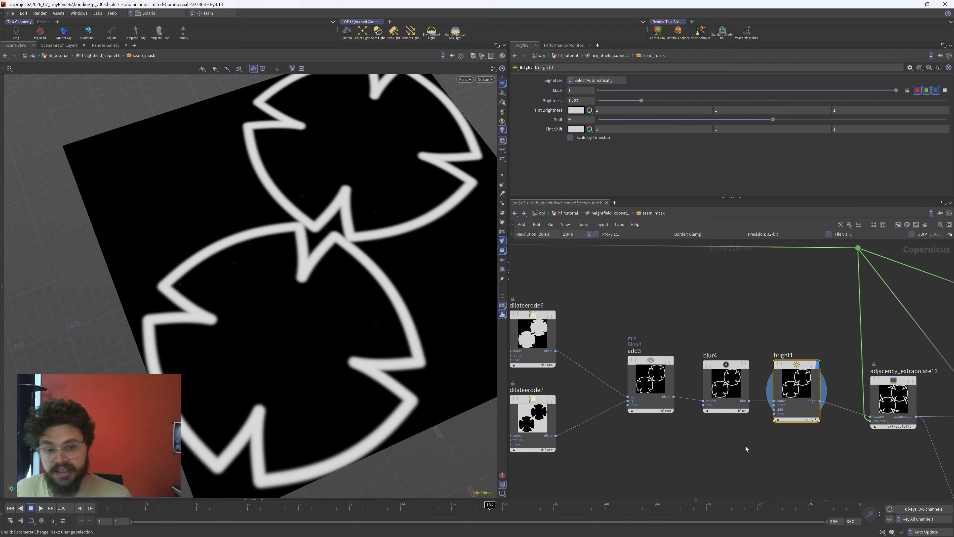
- Review the blur4 Size and the bright1 Brightness settings between add3 and adjacency_extrapolate13
key(f)
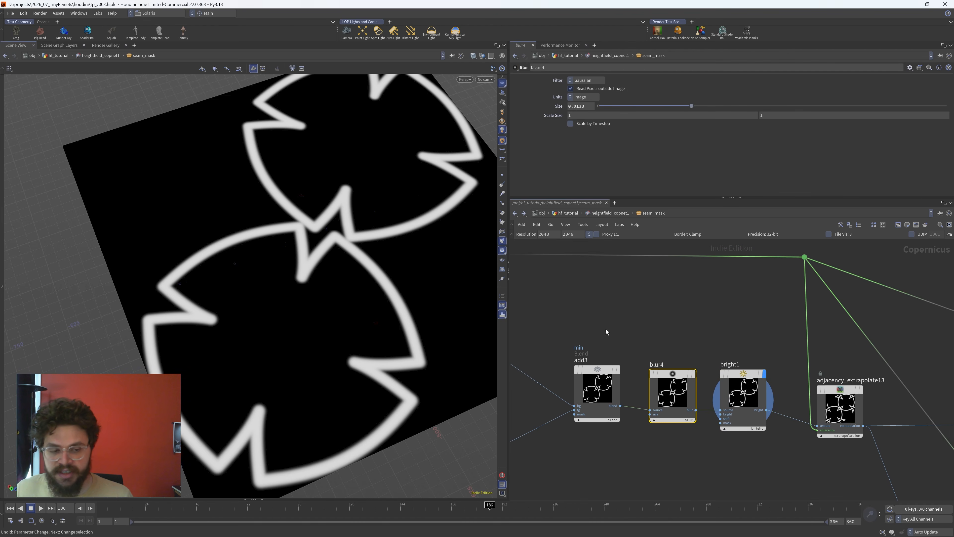
click(615, 411)
click(672, 393)
drag(587, 108, 577, 107)
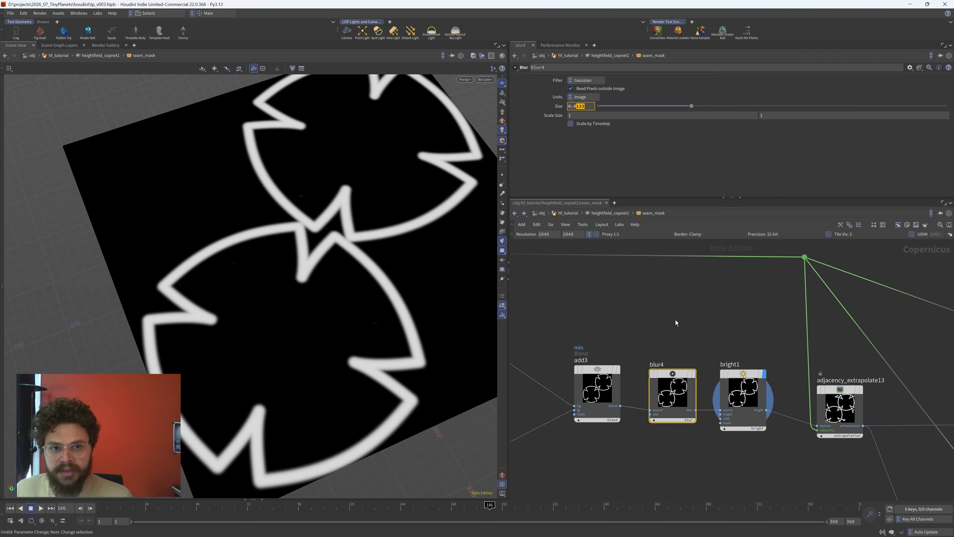
click(744, 395)
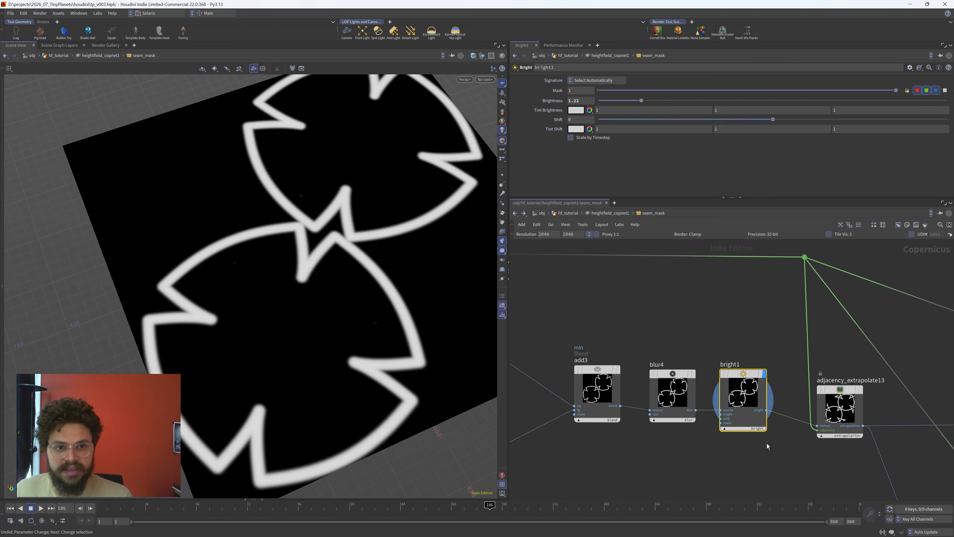
double_click(583, 100)
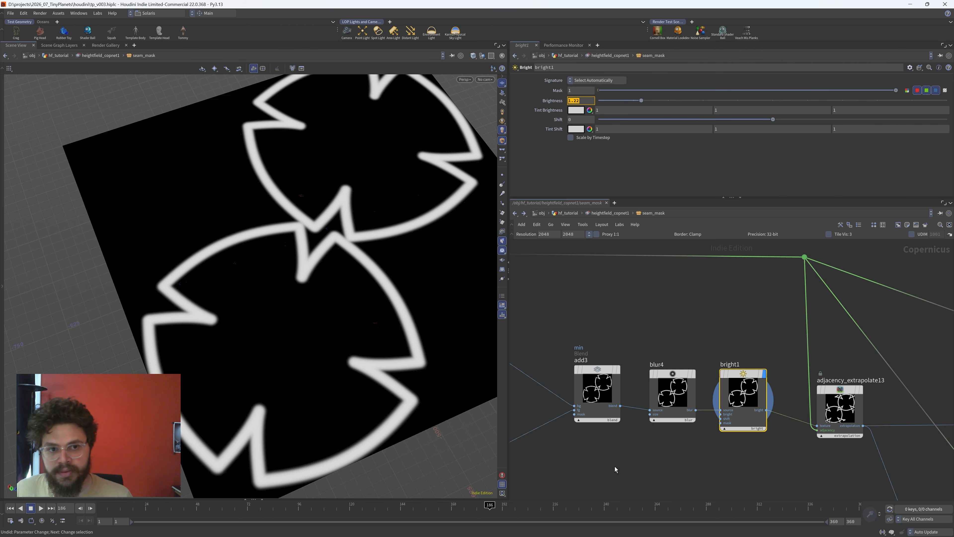
click(702, 456)
middle_drag(766, 461, 713, 458)
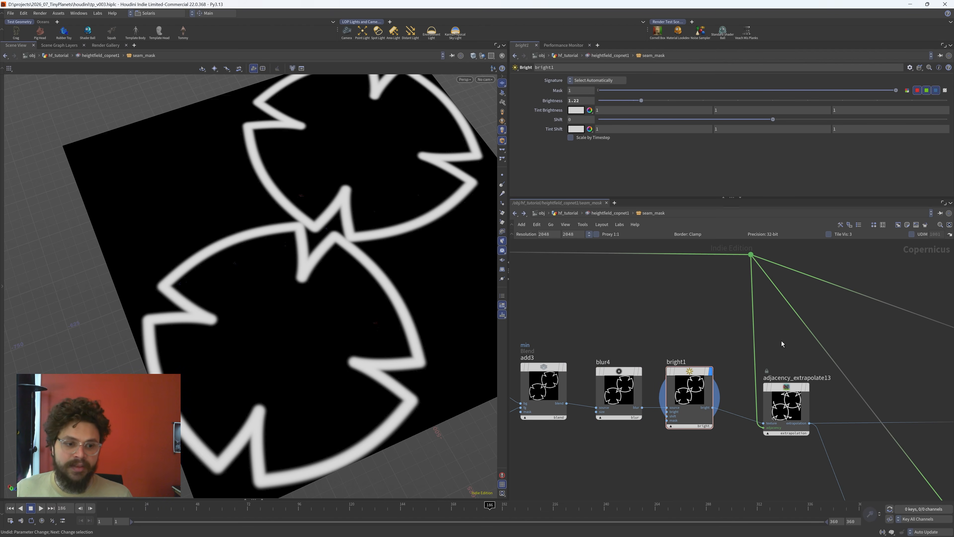
- Display the adjacency_extrapolate13 result and examine how the seam outline extends past the UV islands
click(785, 404)
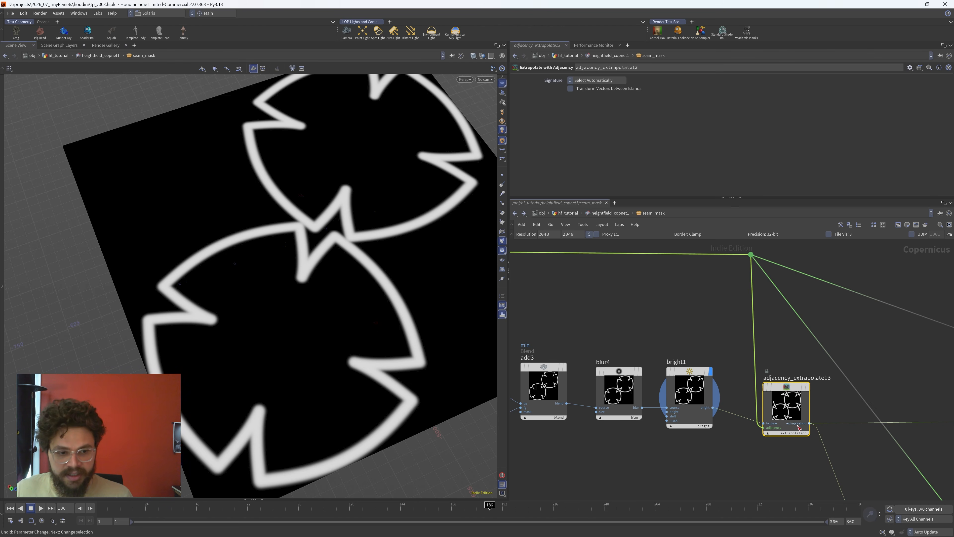
key(r)
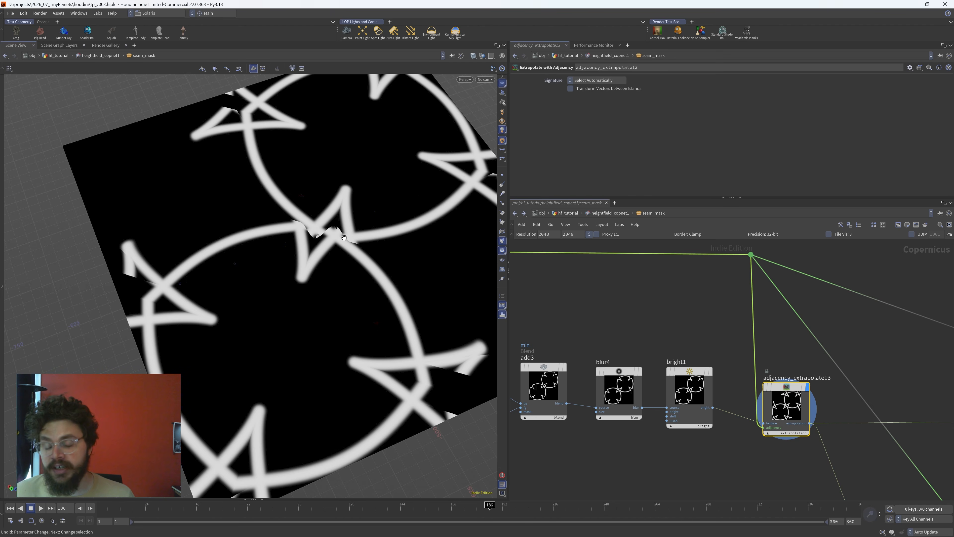
drag(345, 260, 320, 254)
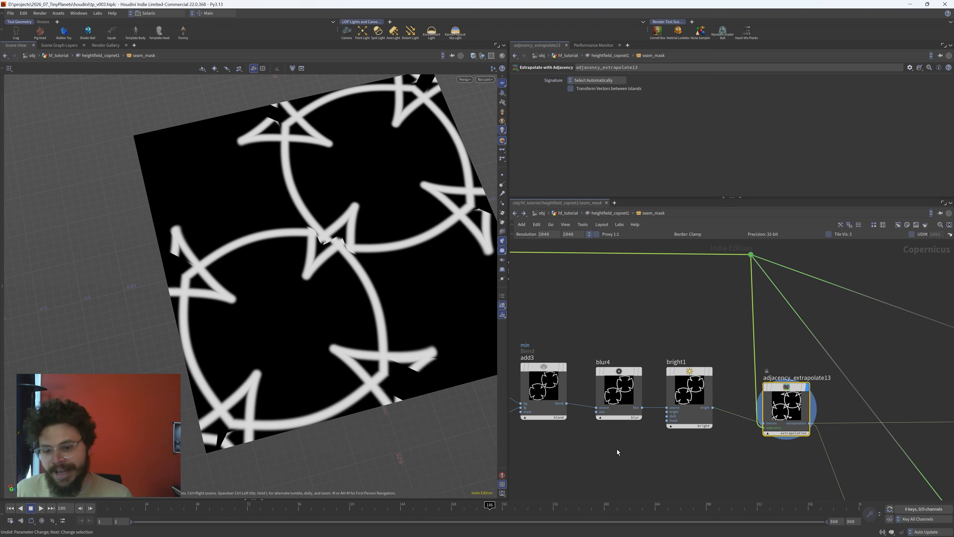
- Review adjacency_attribsample1, display the fractalnoise3d1 result and move that noise node closer to adjacency_attribsample1
scroll(617, 449, down, 6)
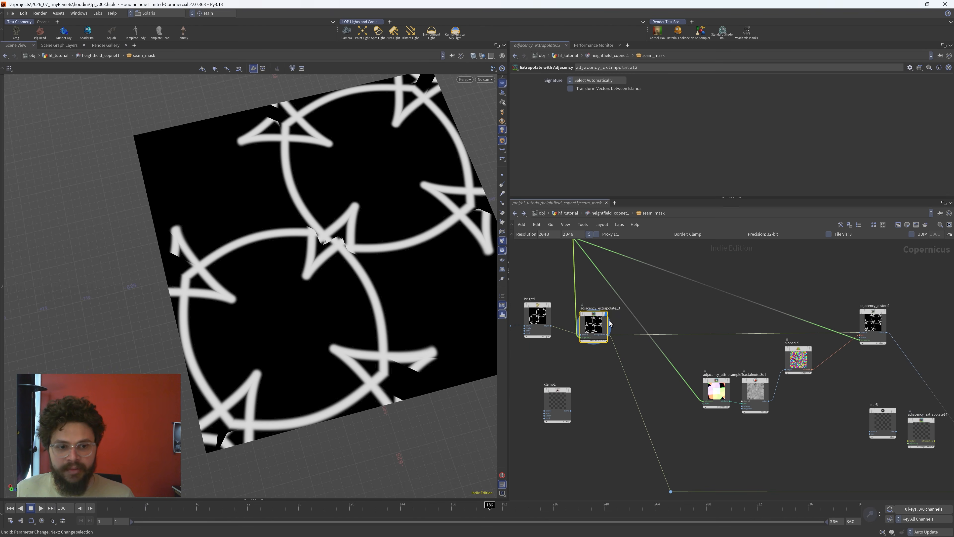
scroll(744, 416, down, 3)
scroll(635, 401, up, 2)
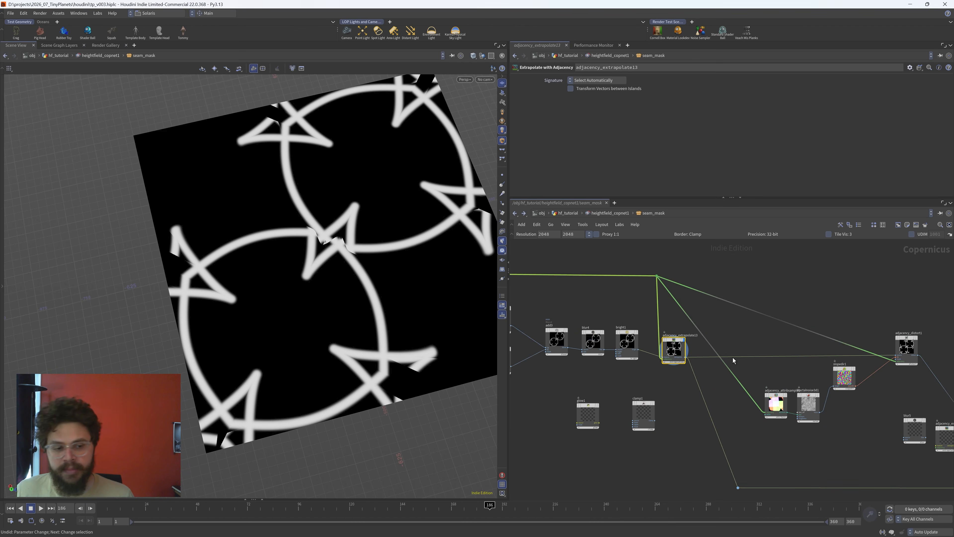
scroll(744, 374, up, 4)
middle_drag(702, 424, 587, 422)
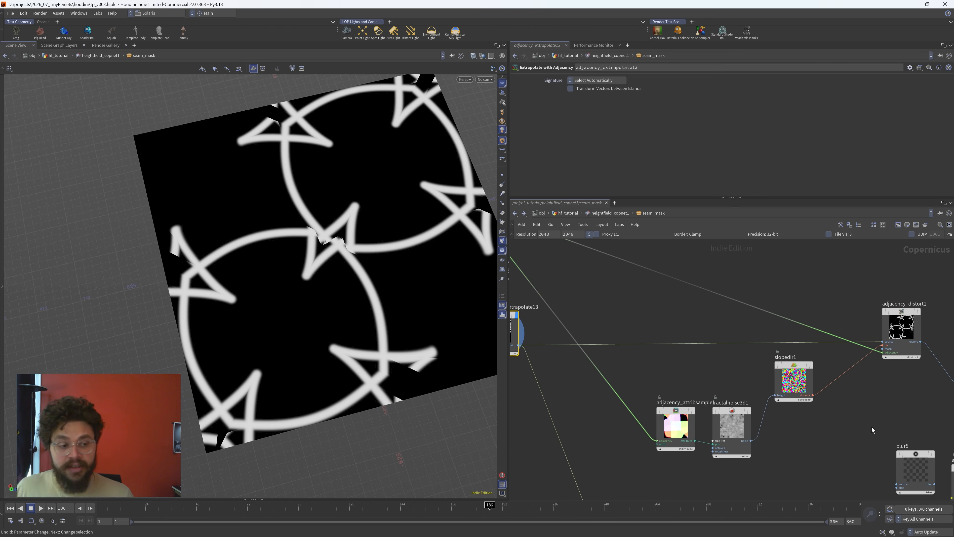
middle_drag(871, 427, 844, 434)
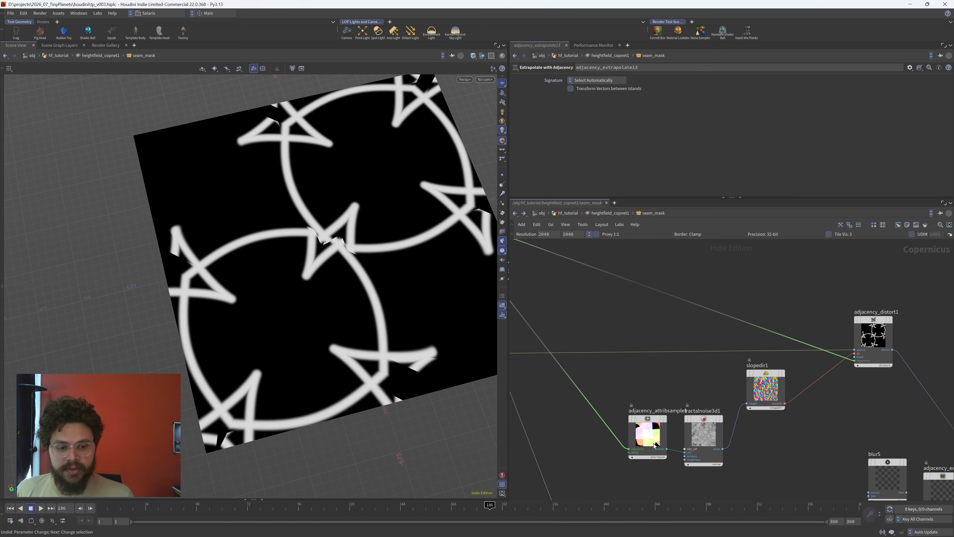
drag(653, 444, 630, 439)
scroll(570, 440, down, 1)
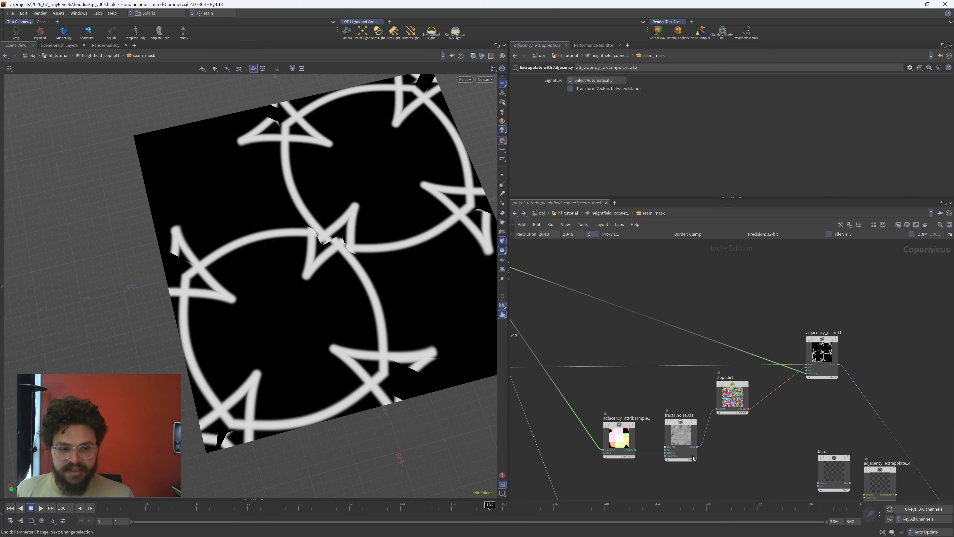
scroll(638, 453, up, 3)
click(626, 453)
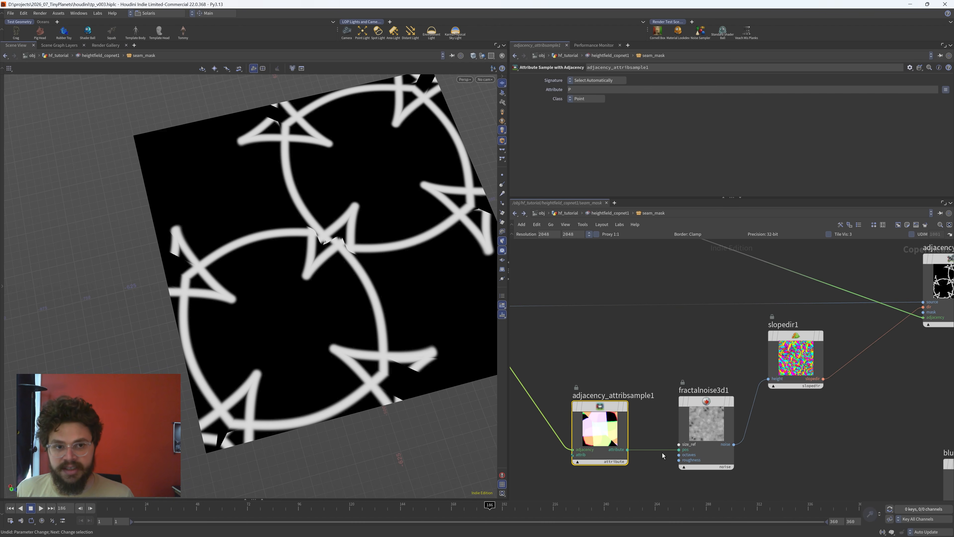
drag(671, 454, 747, 477)
click(731, 401)
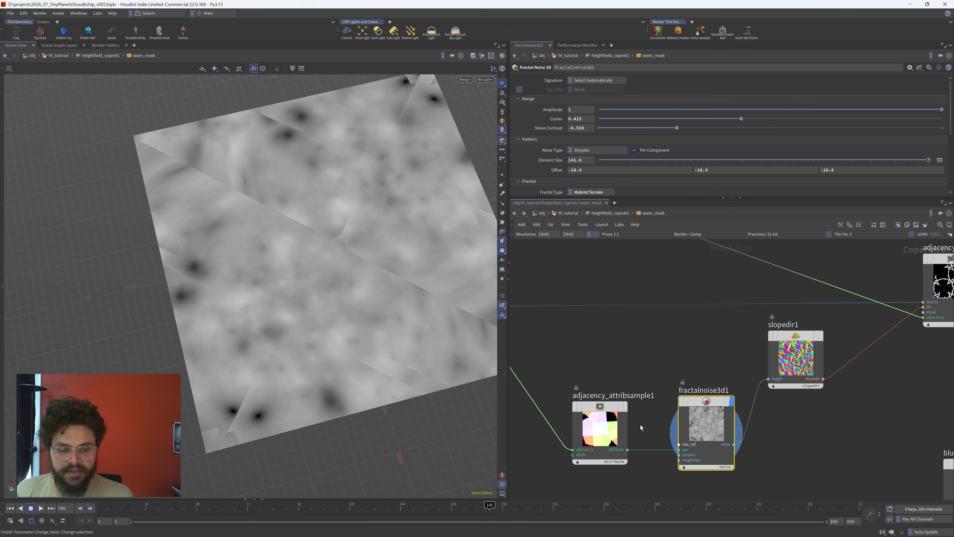
drag(698, 425, 681, 430)
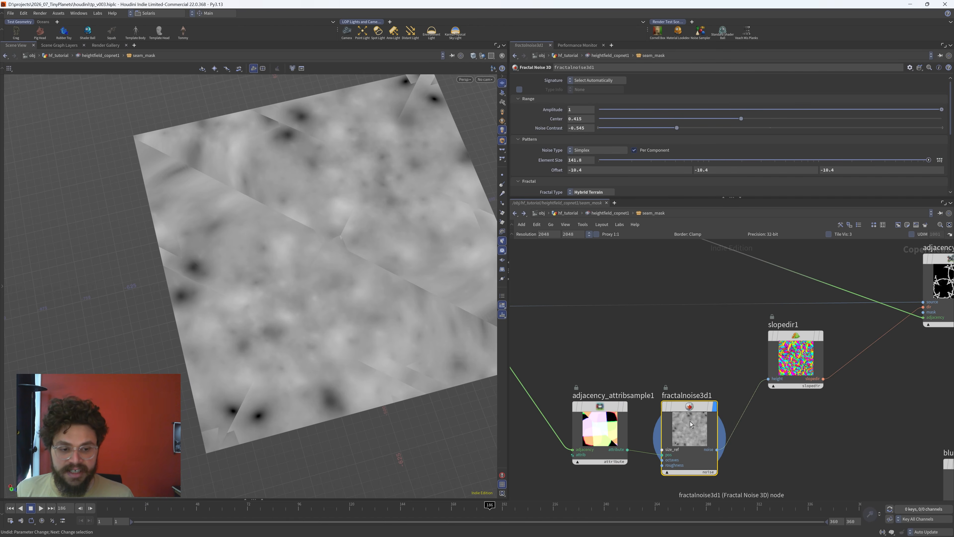
- Look at adjacency_attribsample1 and heightfield_noise5 in the parent heightfield_copnet1 network, and return inside seam_mask
click(601, 214)
middle_drag(588, 347, 692, 313)
scroll(728, 357, down, 1)
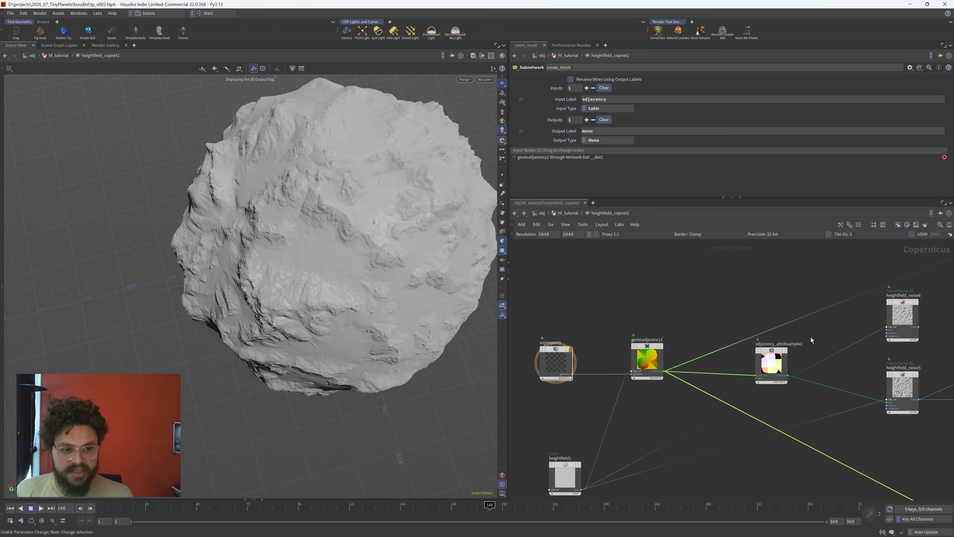
click(775, 360)
middle_drag(921, 380, 771, 369)
click(753, 379)
middle_drag(807, 322, 666, 405)
scroll(682, 396, down, 4)
middle_drag(766, 423, 708, 429)
scroll(775, 339, up, 7)
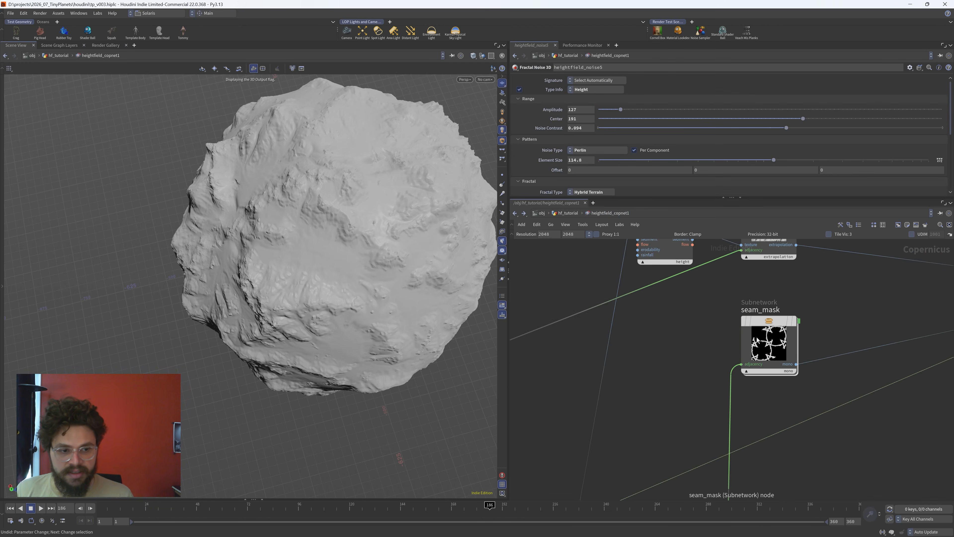
double_click(757, 340)
middle_drag(735, 466, 692, 447)
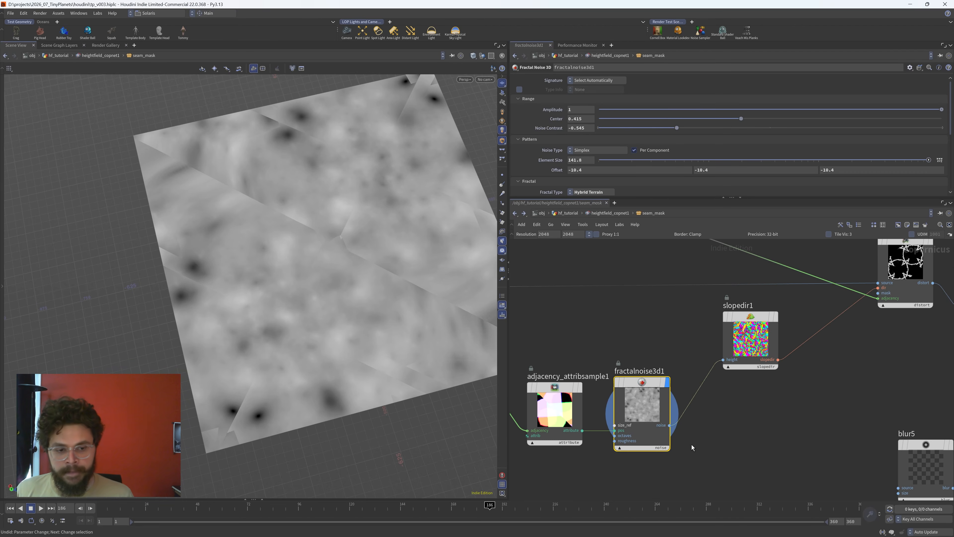
- Move slopedir1 in line beside fractalnoise3d1 and display the adjacency_distort1 result
click(749, 332)
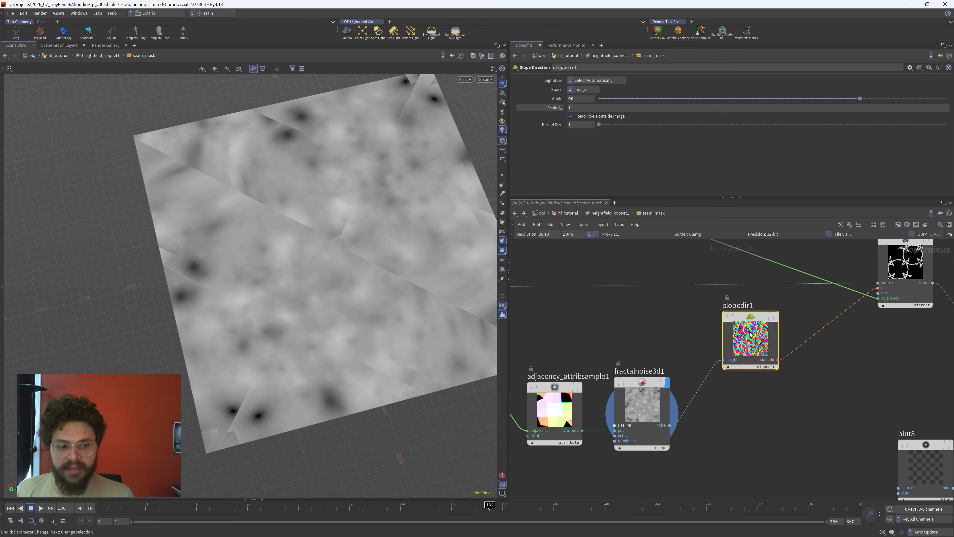
middle_drag(775, 393, 756, 409)
drag(721, 341, 708, 406)
drag(690, 350, 734, 409)
middle_drag(869, 349, 770, 413)
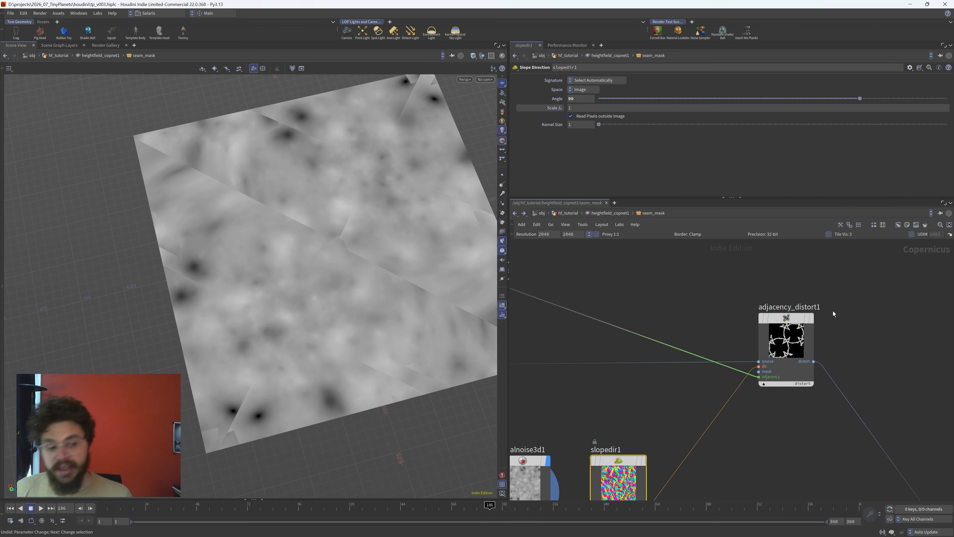
drag(854, 287, 685, 393)
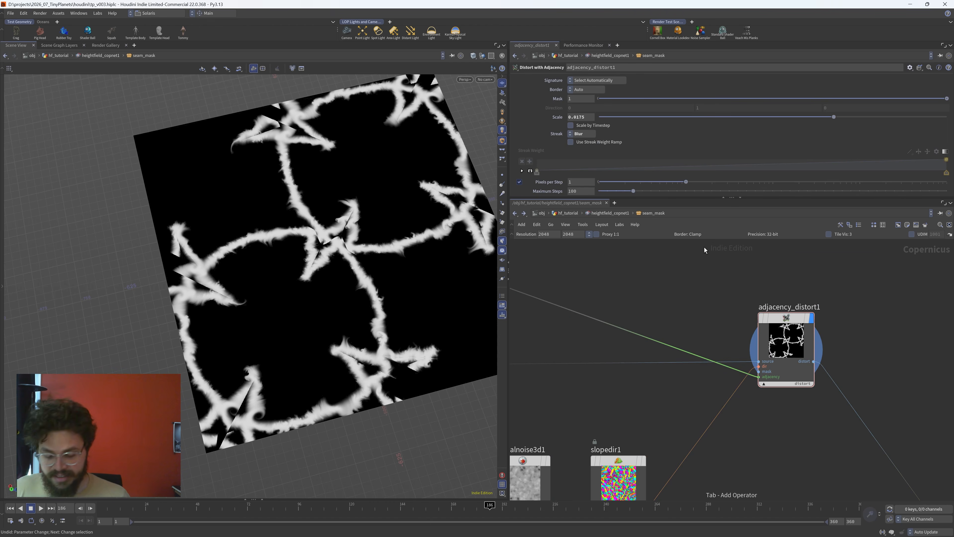
- Add a regular Distort node above adjacency_distort1 for comparison, and delete it together with its slope direction node
key(Tab)
text(distor)
key(Return)
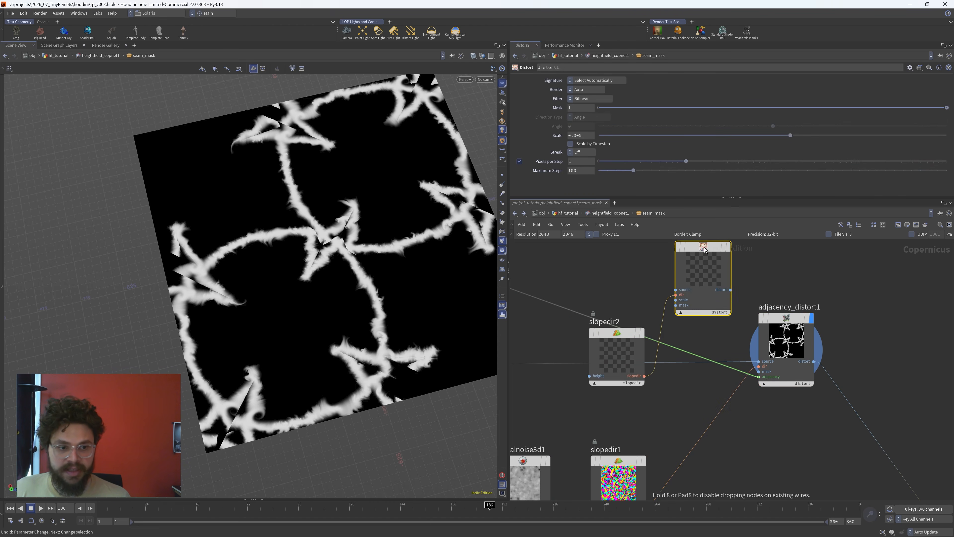
drag(625, 367, 620, 293)
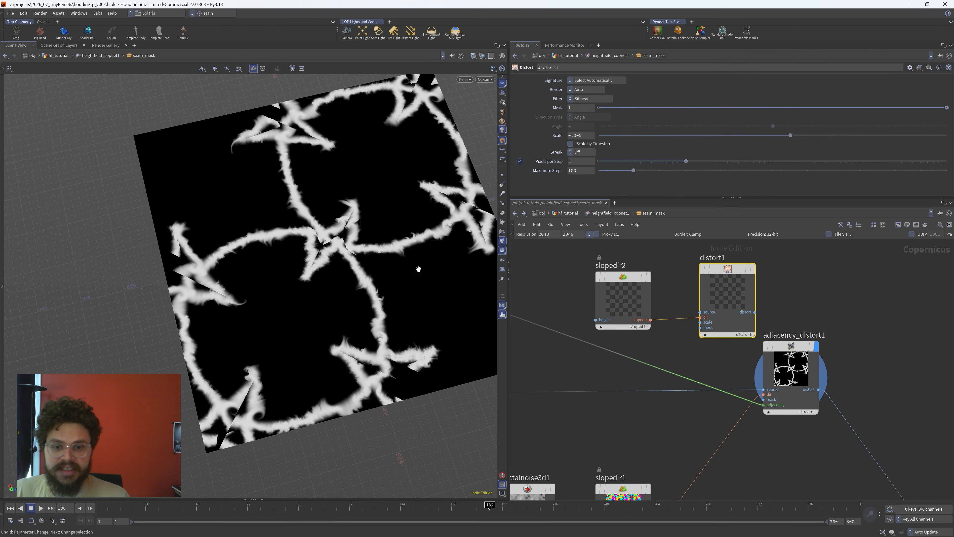
drag(850, 270, 599, 307)
key(Delete)
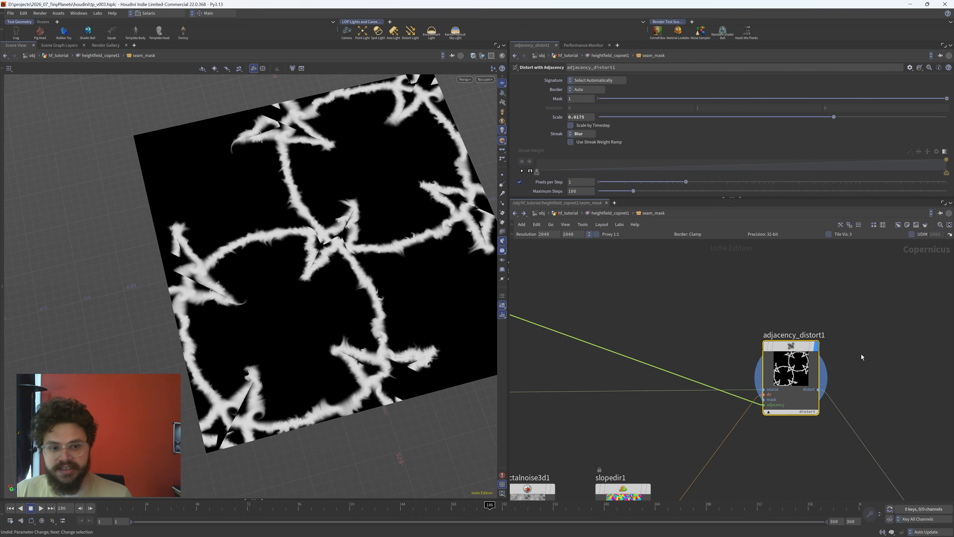
- Trace the connections feeding adjacency_distort1 from adjacency_extrapolate13 and from the noise and slope direction chain
key(f)
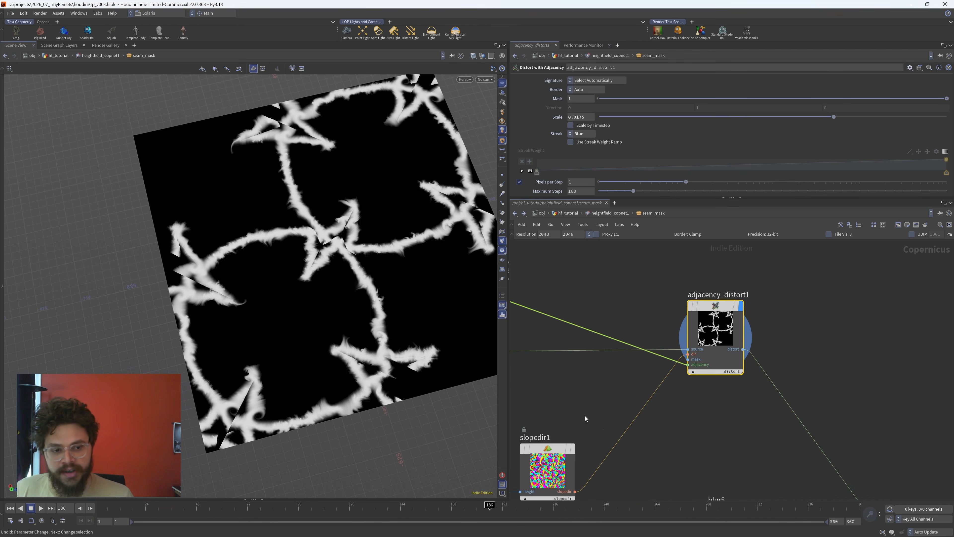
middle_drag(585, 415, 664, 410)
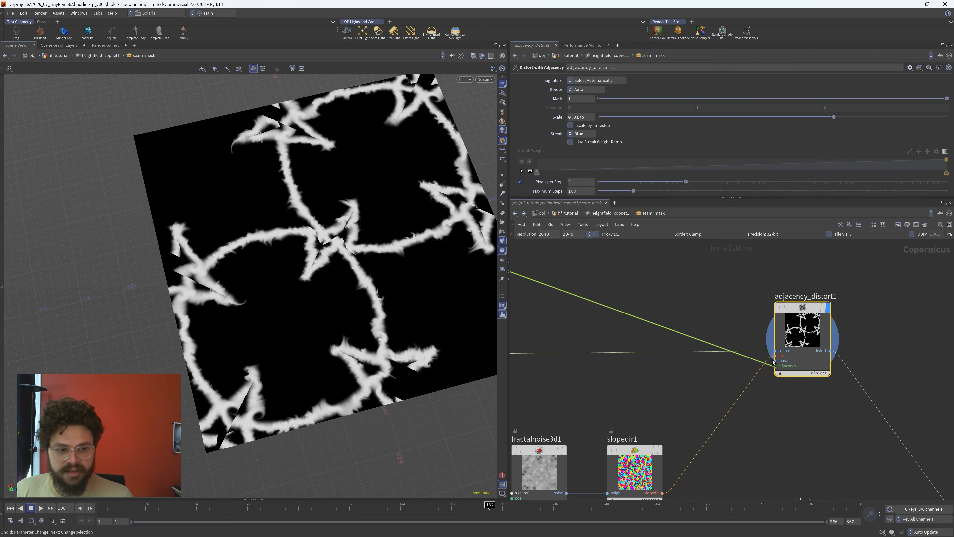
middle_drag(608, 390, 808, 392)
scroll(808, 393, down, 2)
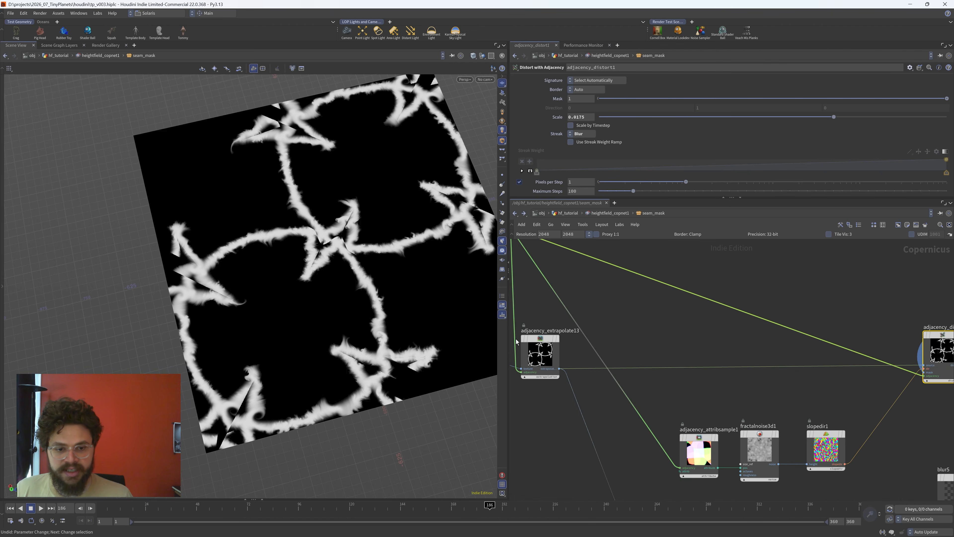
click(557, 339)
click(939, 351)
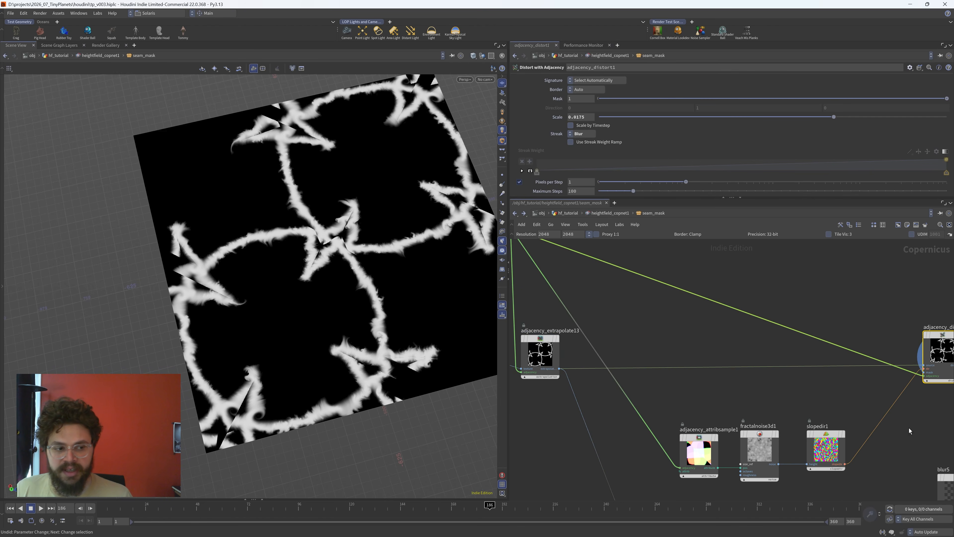
middle_drag(822, 434, 722, 408)
- Try a much smaller Element Size on fractalnoise3d1 and undo the change
click(660, 425)
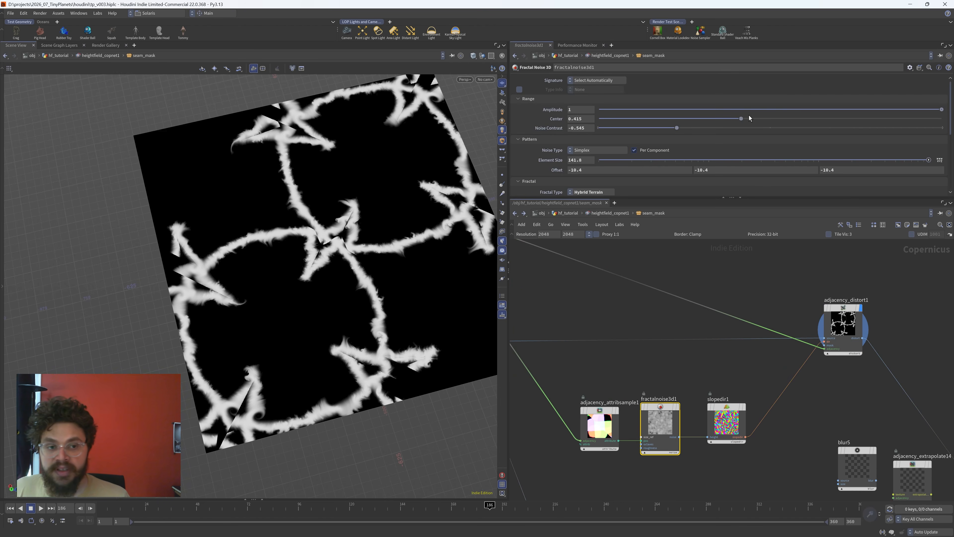
click(723, 160)
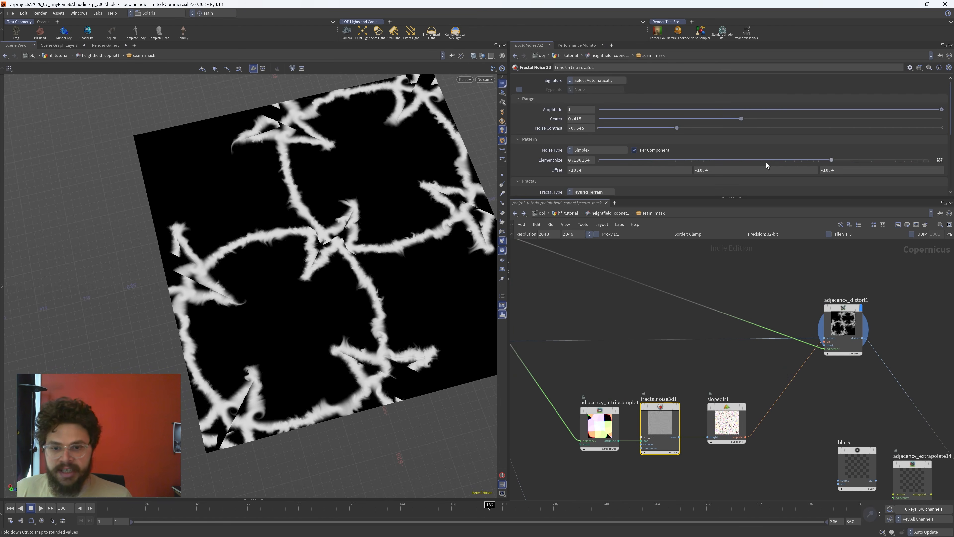
key(ctrl+z)
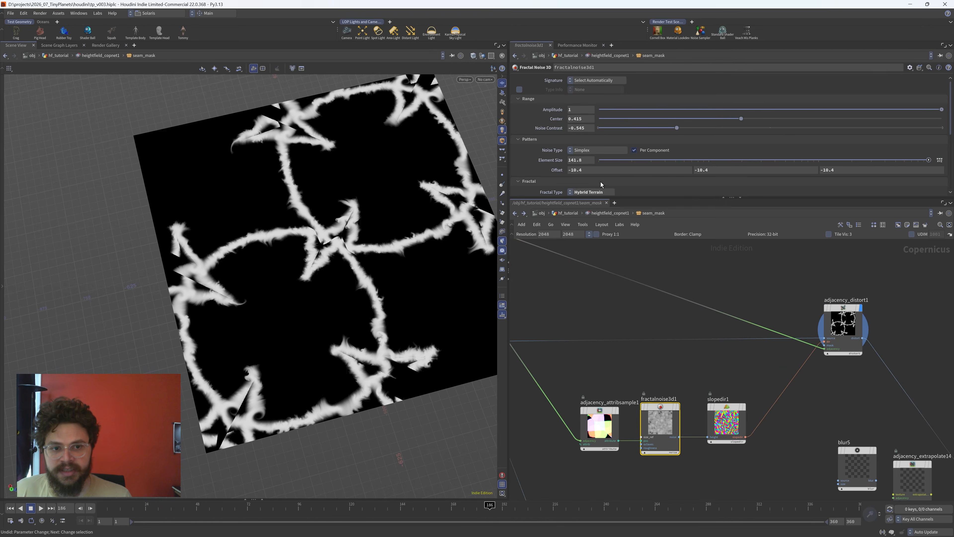
middle_drag(574, 164, 658, 137)
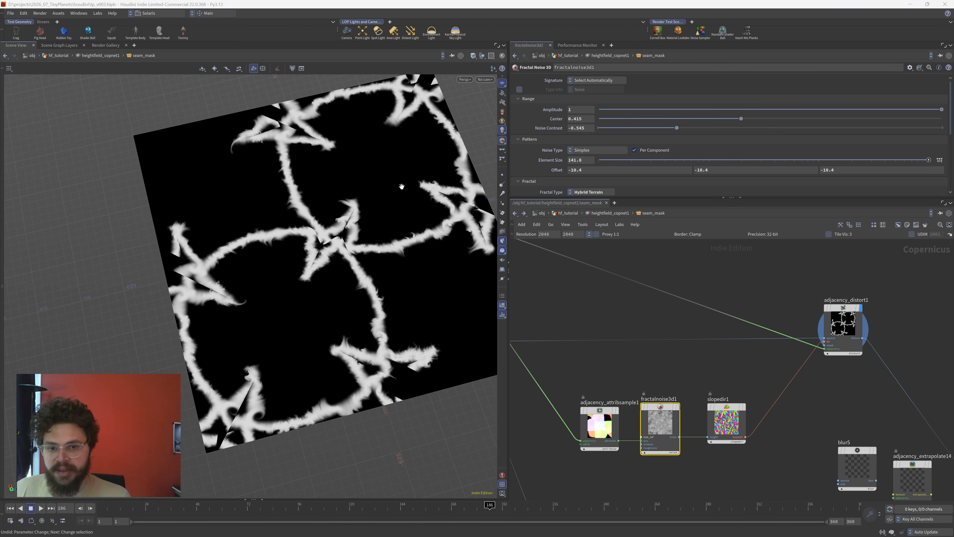
- Display the result of the maximum1 blend in the seam_mask network
scroll(770, 357, down, 5)
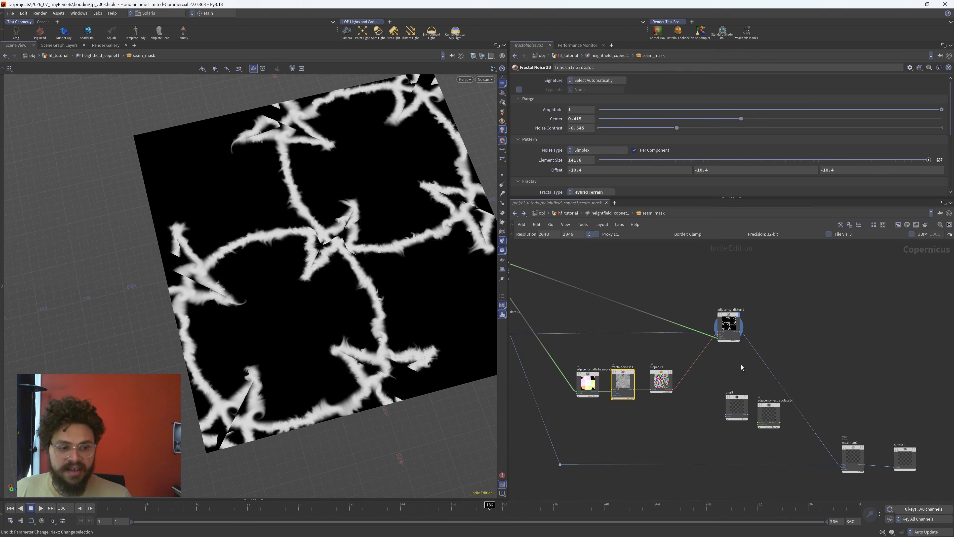
click(851, 415)
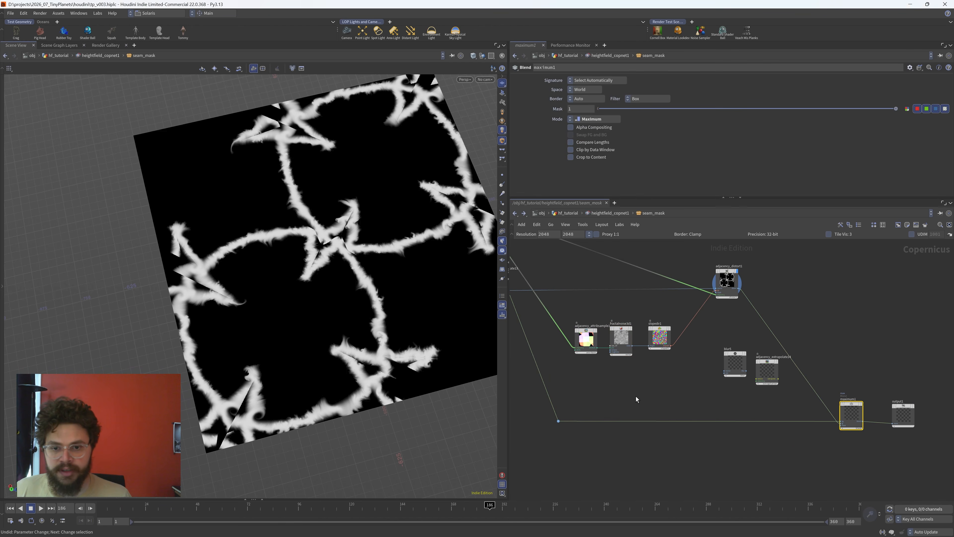
key(r)
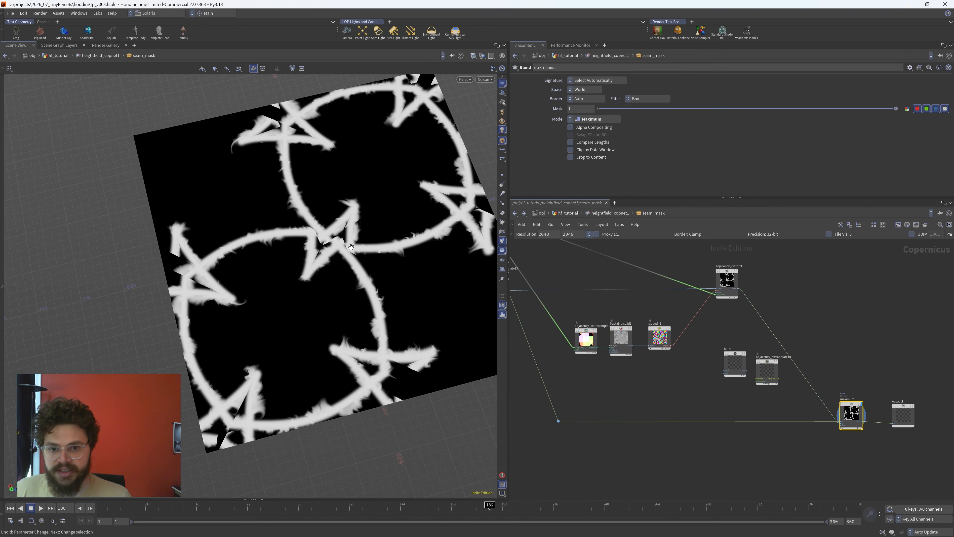
- Compare the two inputs of maximum1 by displaying adjacency_extrapolate13 and adjacency_distort1, and return the display to maximum1
middle_drag(681, 398, 813, 436)
scroll(623, 311, up, 4)
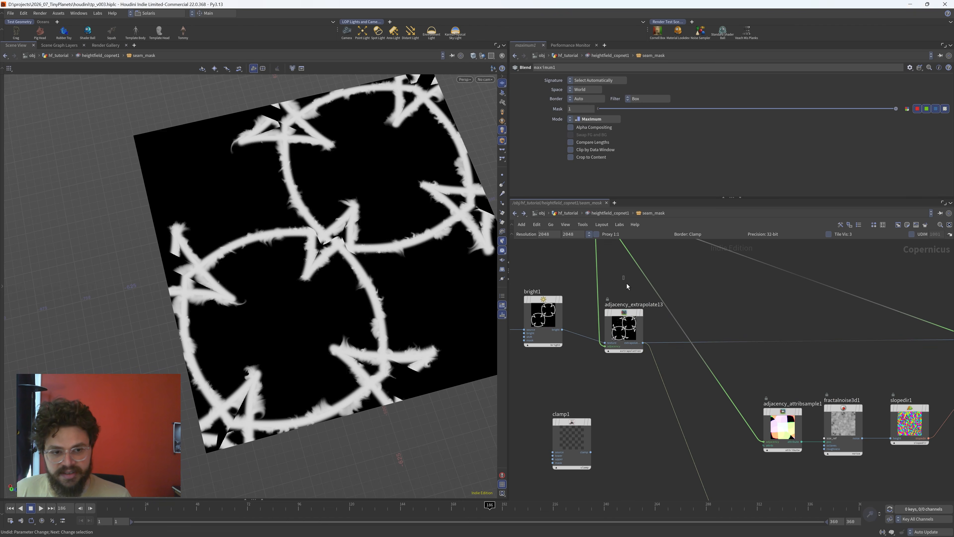
click(628, 325)
scroll(620, 378, down, 5)
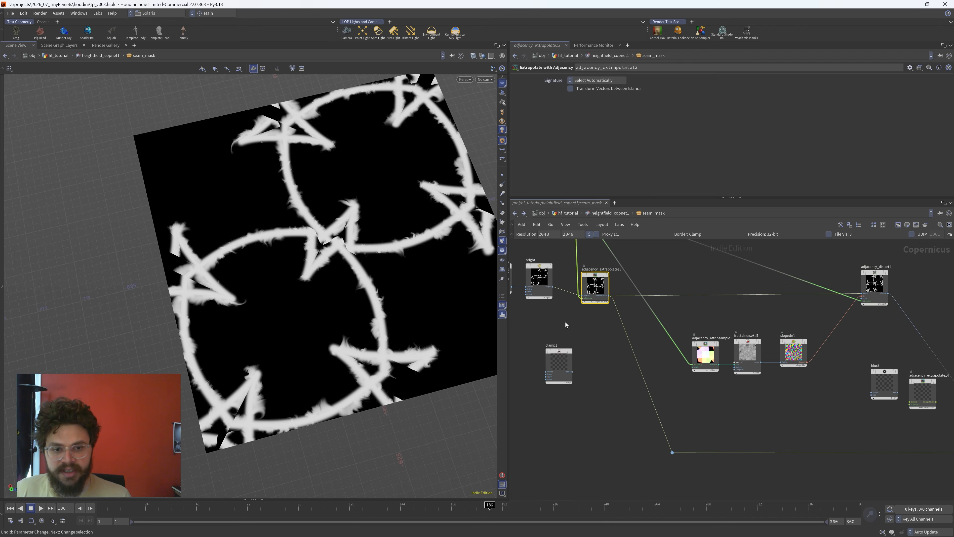
middle_drag(615, 409, 559, 406)
click(820, 282)
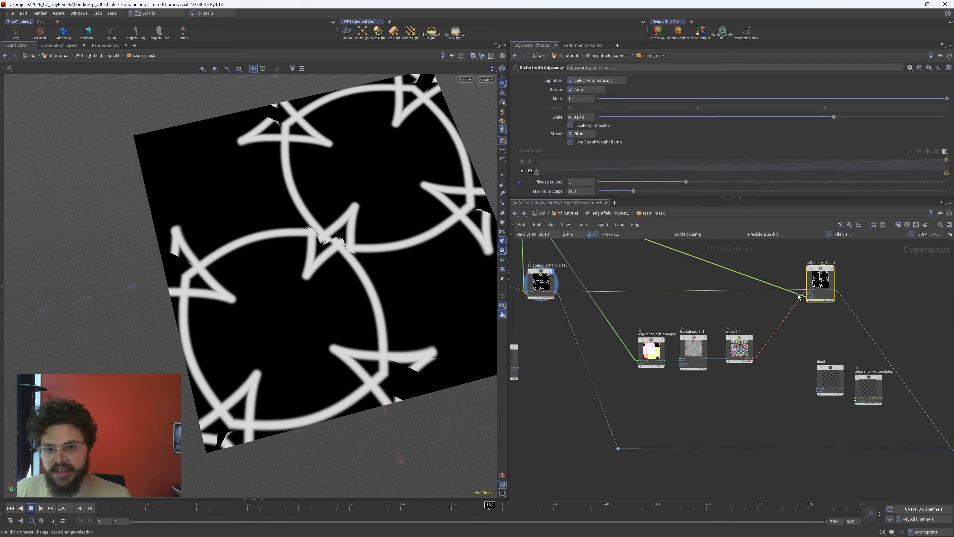
middle_drag(792, 333, 677, 303)
scroll(865, 385, up, 3)
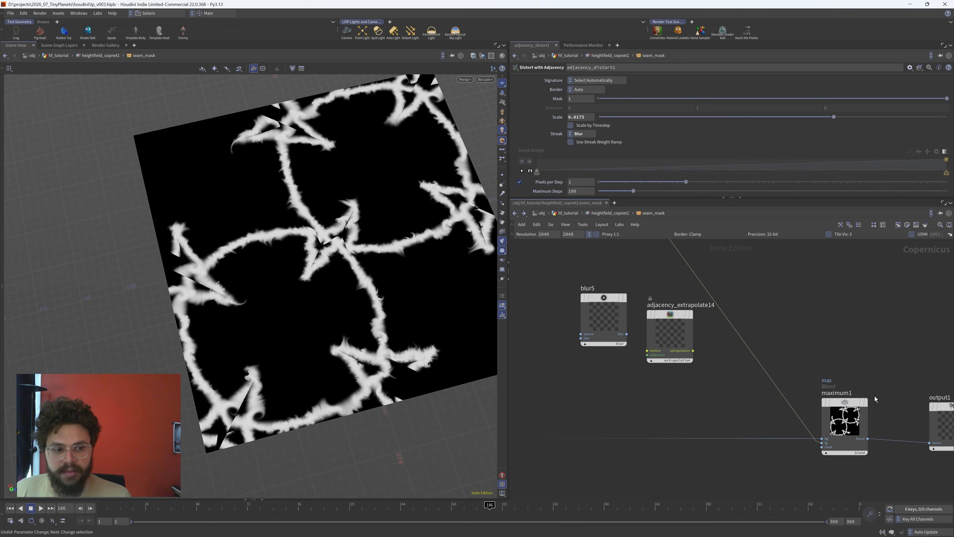
middle_drag(874, 396, 829, 344)
click(821, 350)
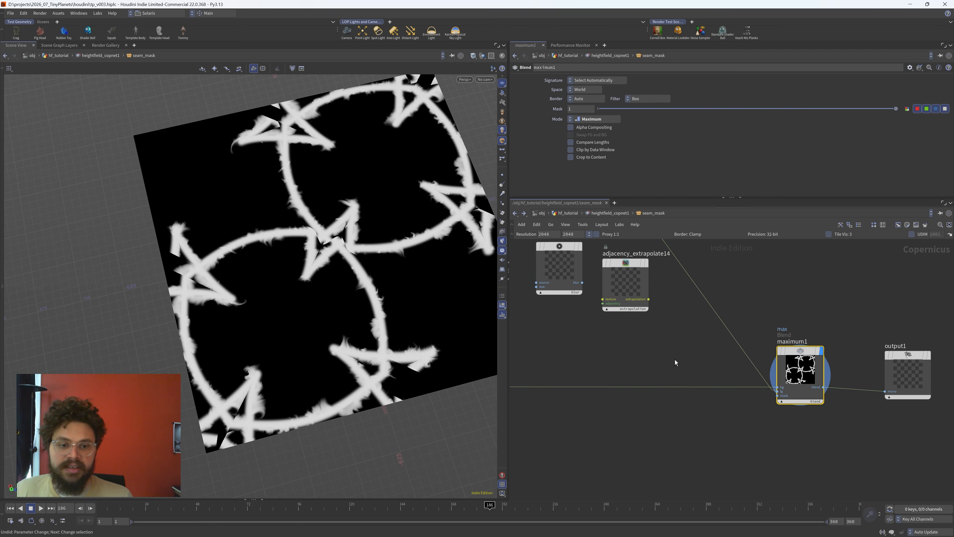
- Delete the unused blur5 and adjacency_extrapolate14 nodes
middle_drag(673, 363, 730, 420)
drag(549, 295, 708, 373)
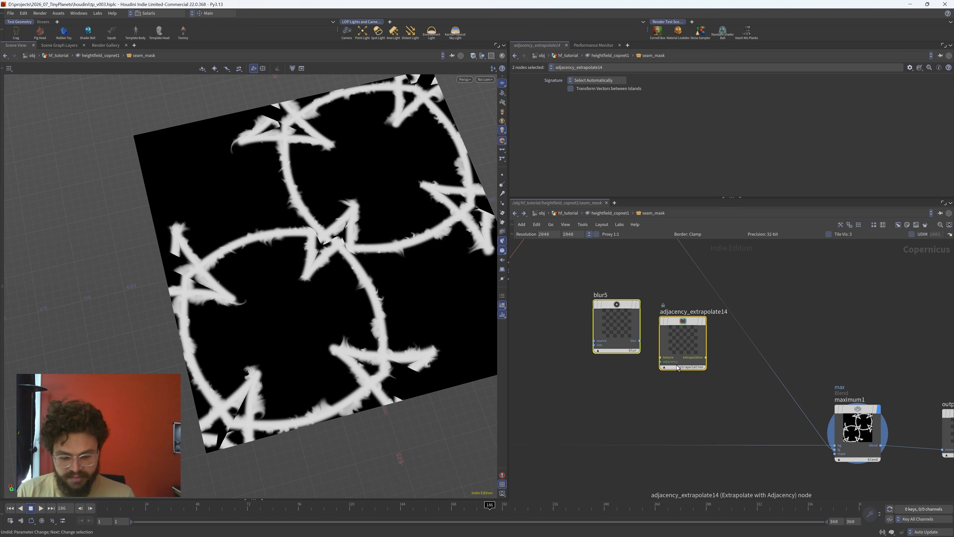
key(Delete)
- Check the output1 display, switch back to maximum1, and delete the unused clamp1 node and the disconnected node beside it
scroll(669, 368, down, 5)
middle_drag(637, 367, 768, 384)
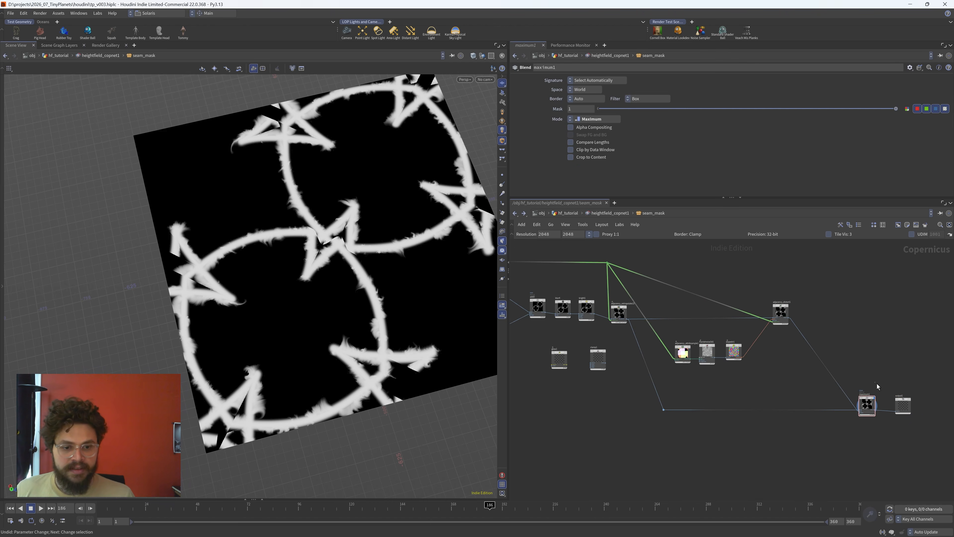
click(903, 406)
key(r)
drag(544, 398, 610, 344)
click(864, 405)
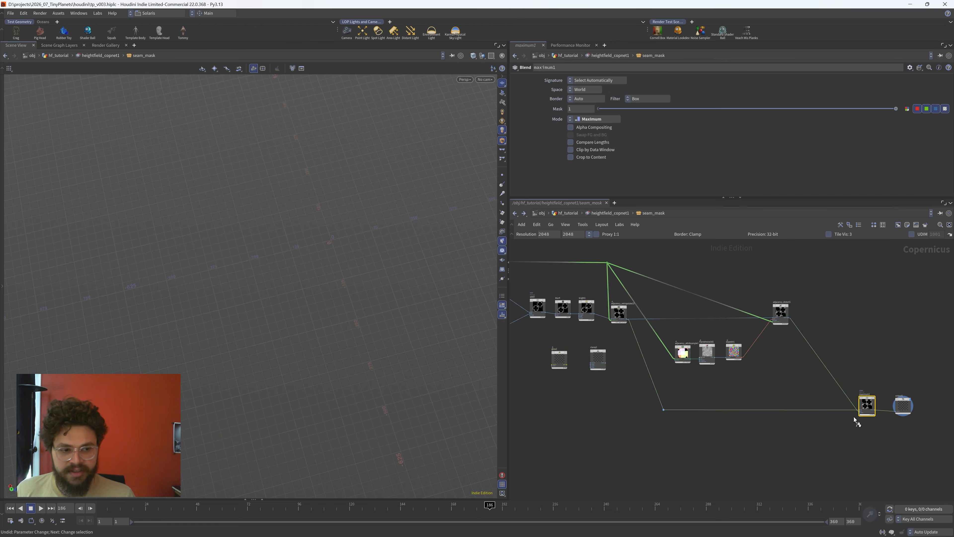
drag(510, 366, 603, 355)
key(Delete)
- Go up to the heightfield_copnet1 network and display the seam_mask result on the sphere
middle_drag(591, 397, 666, 401)
scroll(748, 430, down, 1)
scroll(666, 402, down, 1)
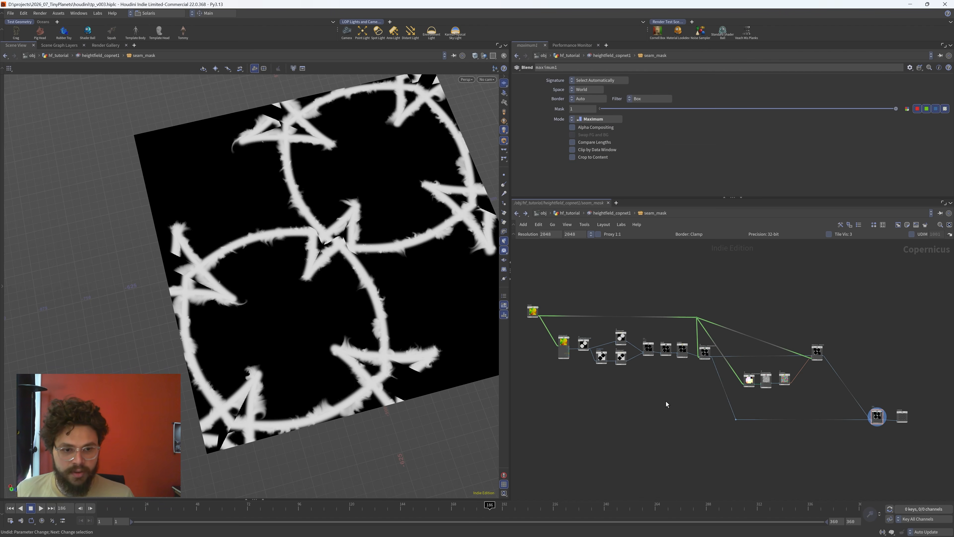
click(608, 213)
scroll(800, 374, down, 4)
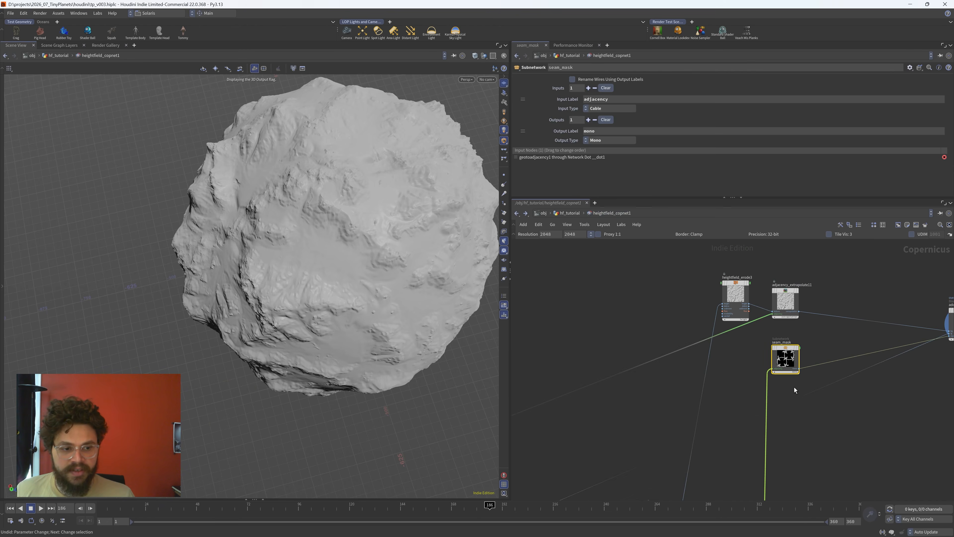
middle_drag(791, 388, 758, 387)
click(761, 346)
drag(323, 247, 376, 256)
scroll(282, 233, up, 4)
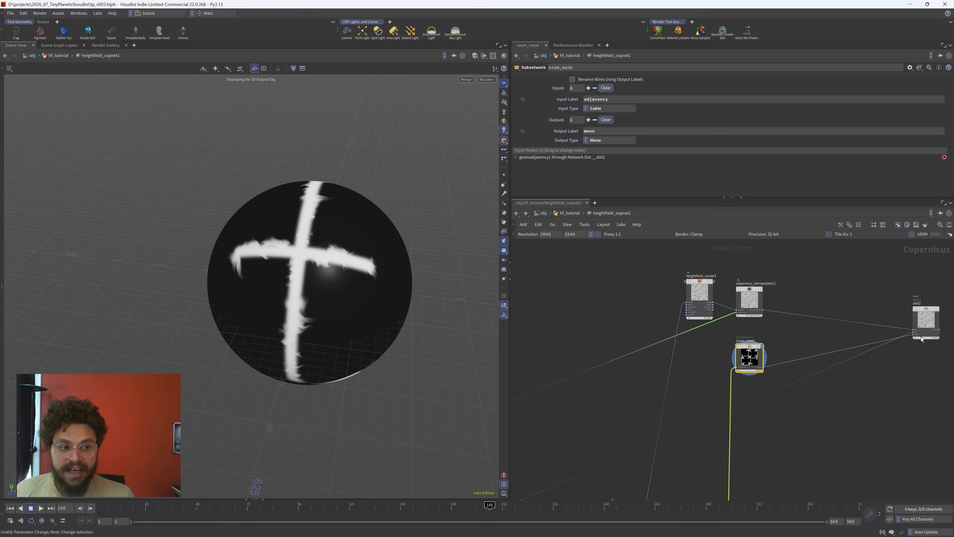
- Display adjacency_extrapolate11 and examine the eroded planet surface along the UV seam up close
scroll(916, 334, up, 4)
middle_drag(769, 353, 670, 359)
scroll(850, 345, up, 2)
drag(887, 281, 771, 344)
middle_drag(573, 335, 833, 406)
click(732, 340)
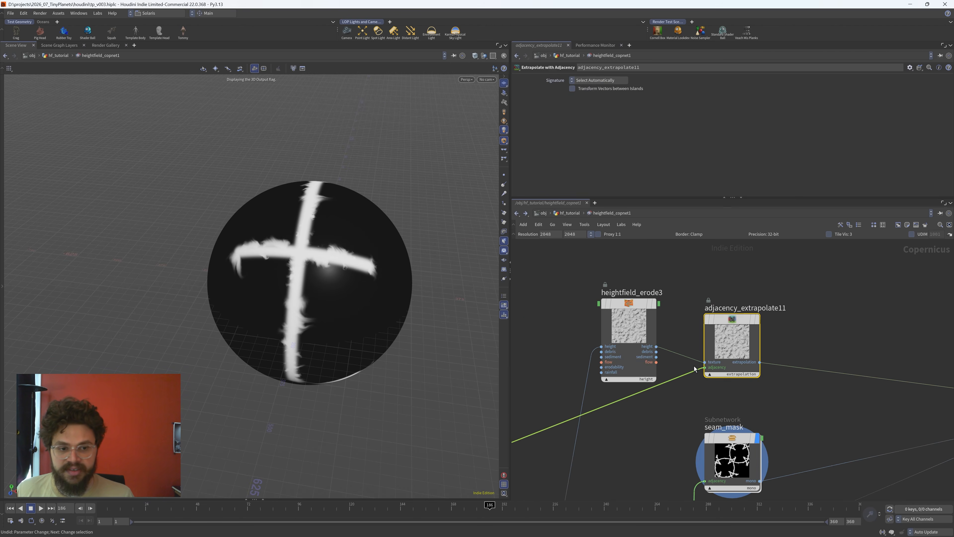
click(757, 318)
drag(205, 215, 298, 230)
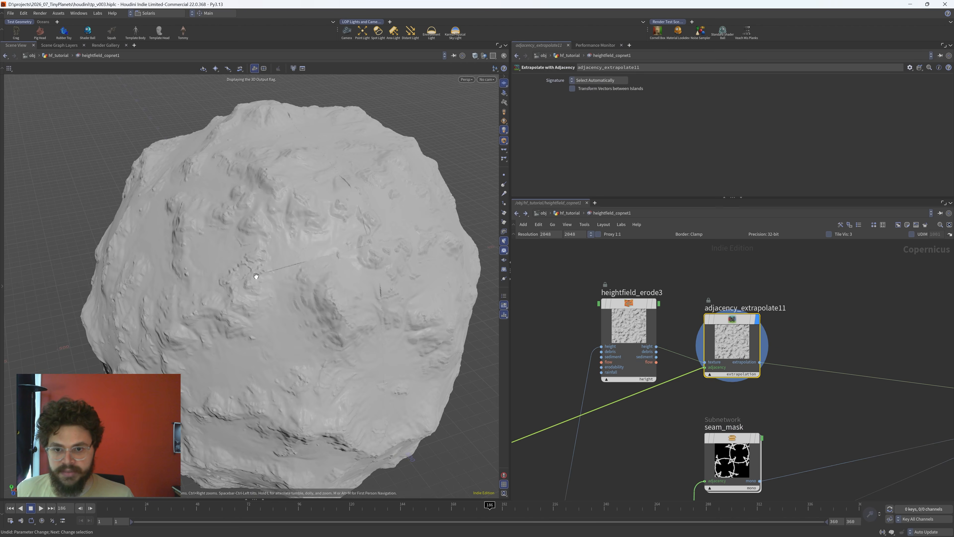
scroll(293, 267, up, 5)
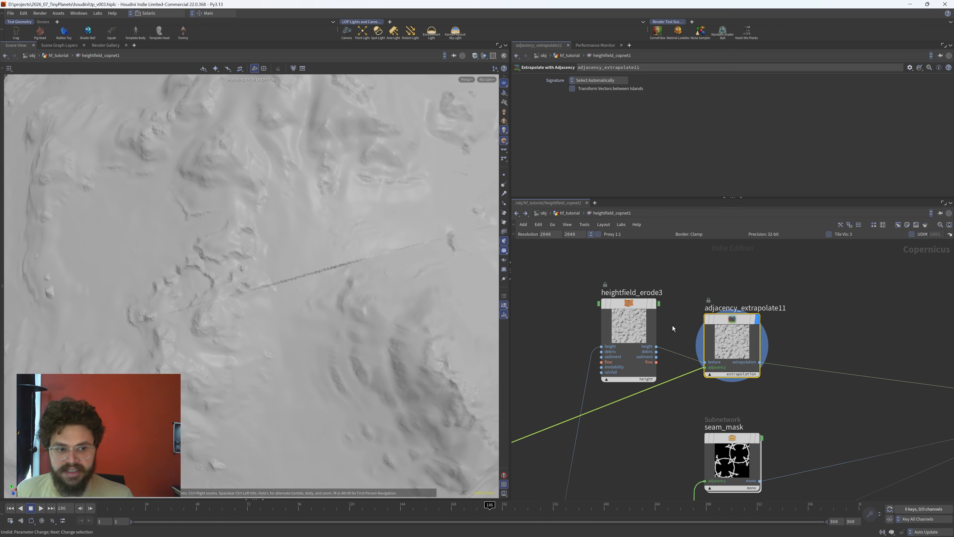
- Display heightfield_noise5 and examine the same seam area on the terrain before erosion
scroll(736, 346, down, 5)
scroll(630, 429, up, 4)
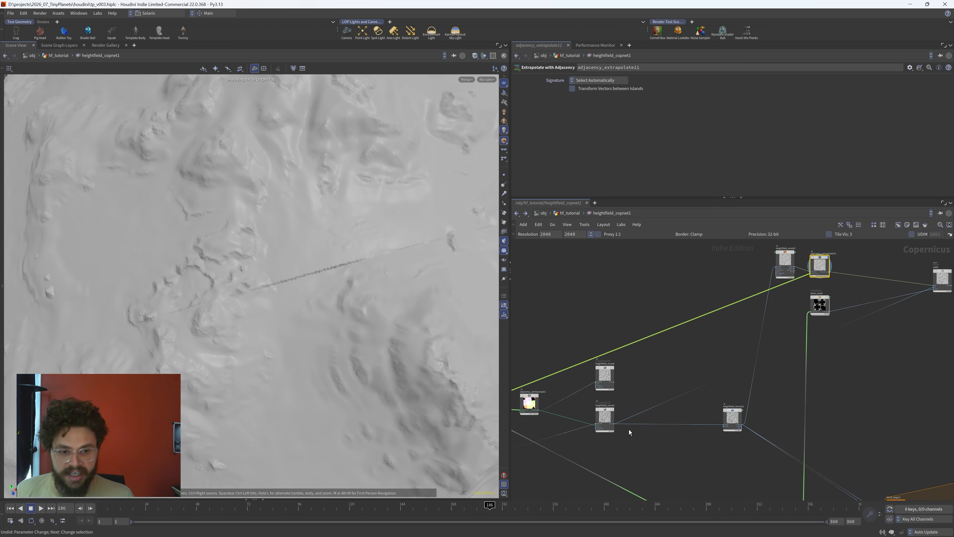
click(598, 423)
key(r)
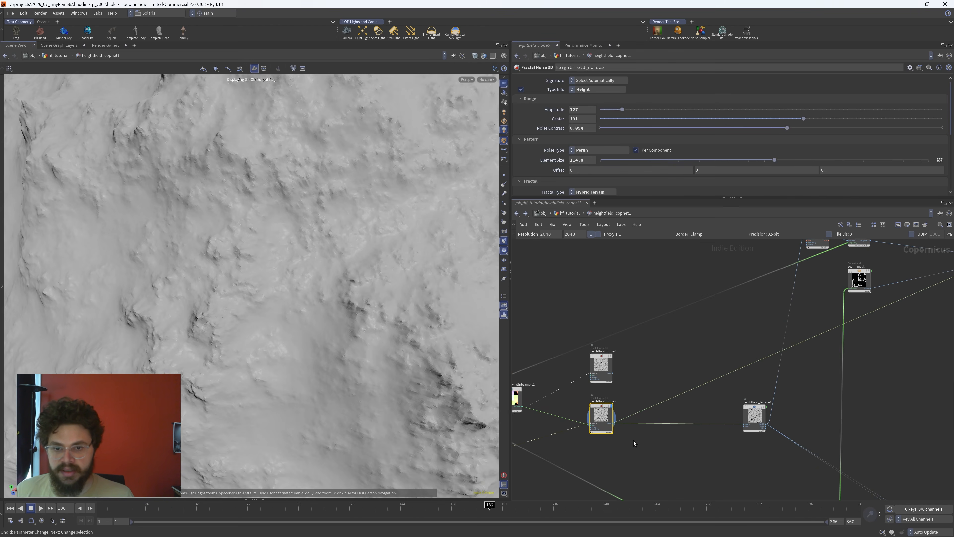
scroll(336, 273, down, 5)
scroll(301, 273, up, 5)
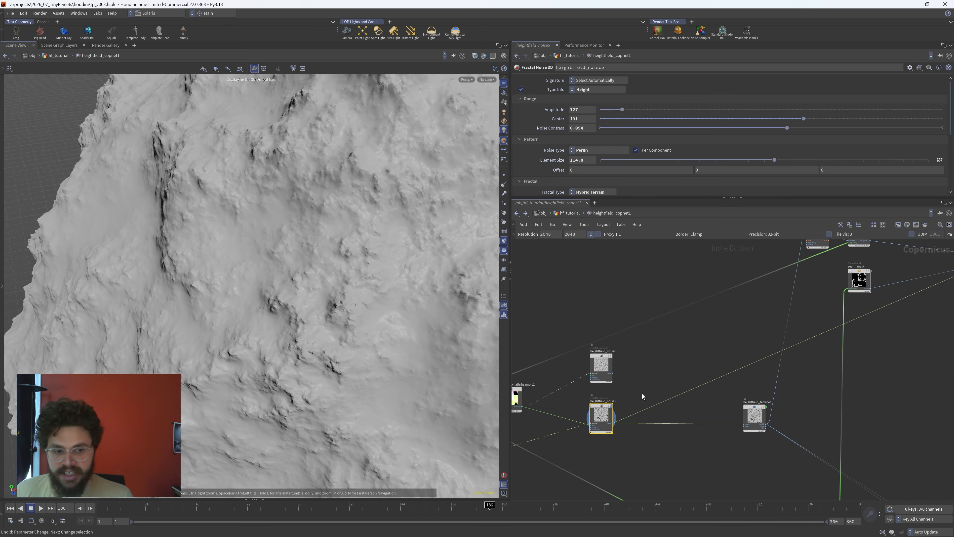
- Display the heightfield_erode3 result for comparison with the uneroded noise
middle_drag(717, 344, 567, 437)
click(667, 323)
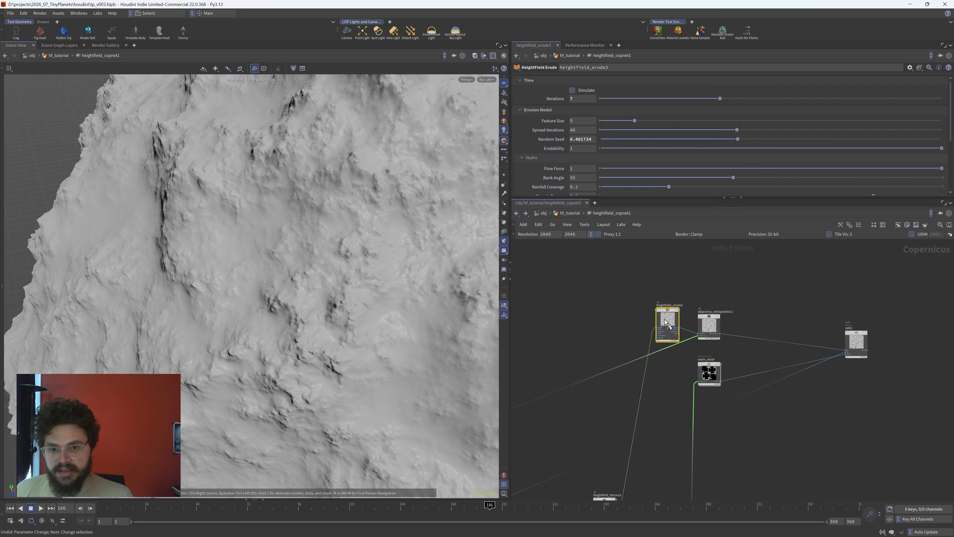
key(r)
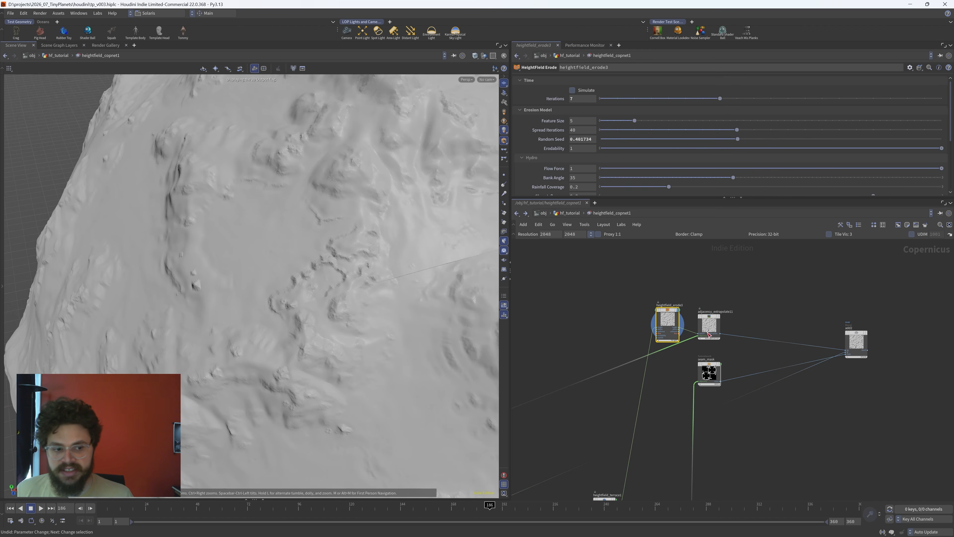
- Display the add2 Over blend and examine the seam area and the whole planet
scroll(847, 350, up, 6)
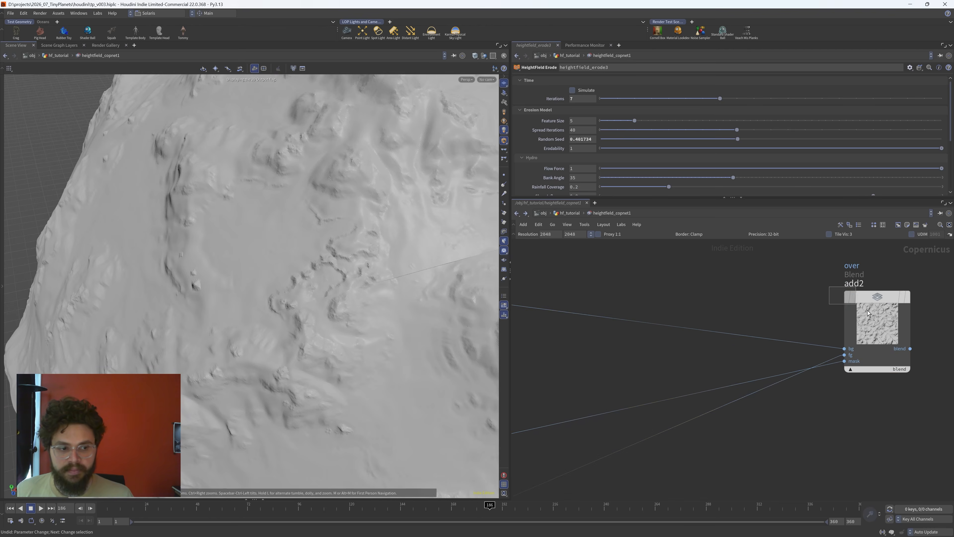
click(868, 313)
key(r)
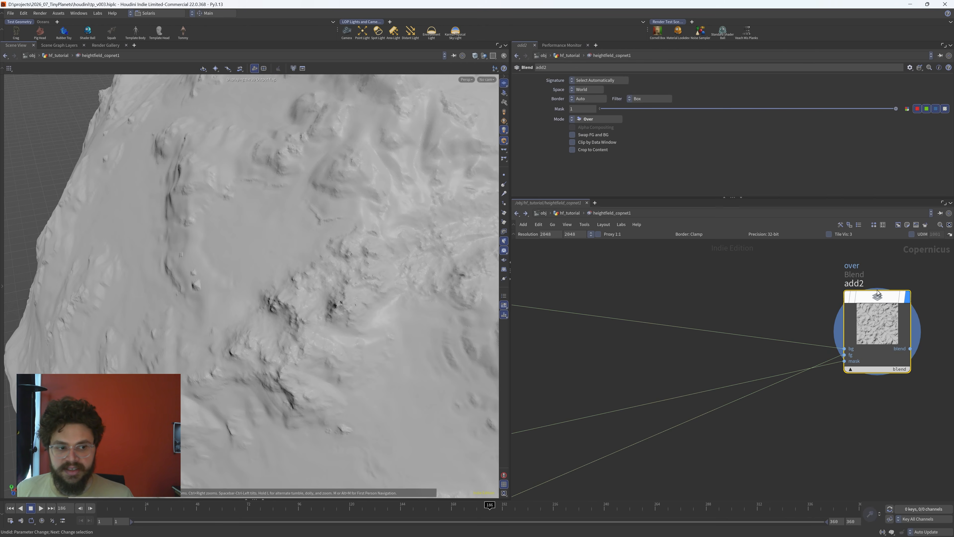
mouse_move(857, 302)
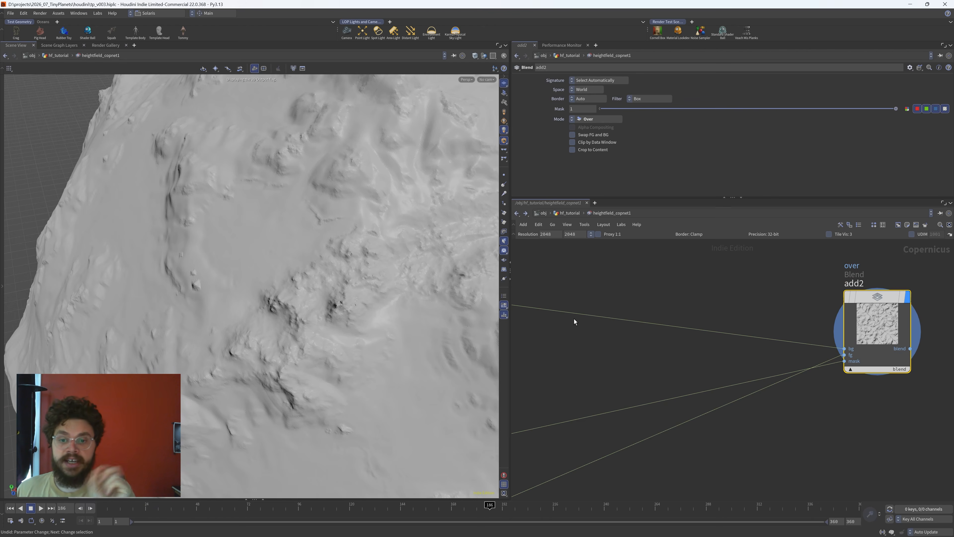
right_drag(367, 288, 183, 298)
drag(183, 299, 299, 277)
middle_drag(451, 293, 320, 237)
drag(319, 237, 191, 235)
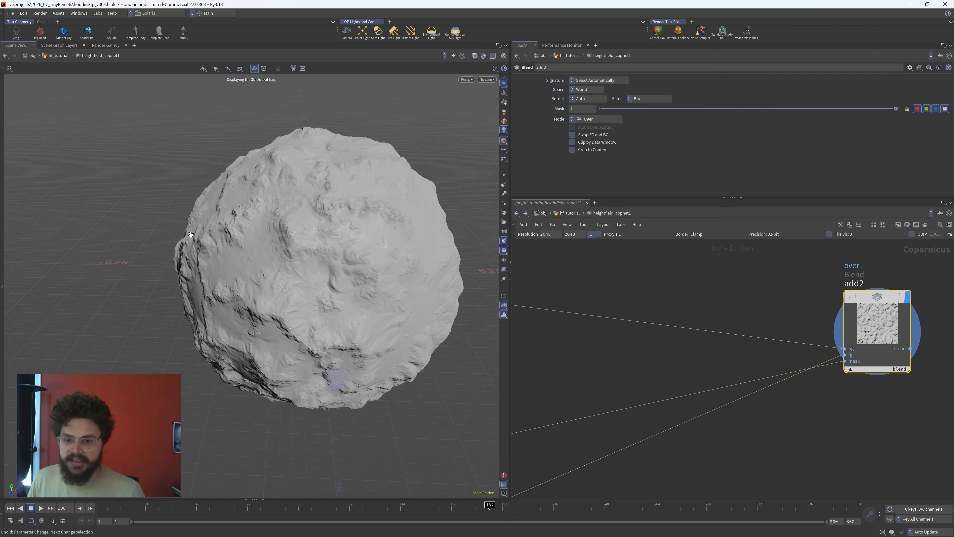
- Move the seam_mask subnetwork slightly and bring the add2 blend closer to adjacency_extrapolate11
scroll(678, 412, down, 4)
middle_drag(639, 398, 762, 396)
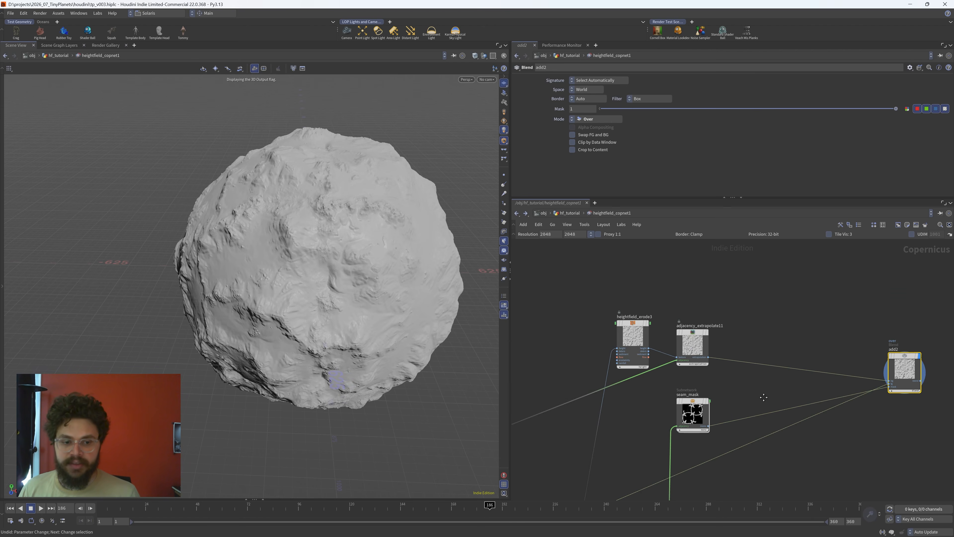
drag(693, 412, 688, 397)
drag(906, 371, 847, 371)
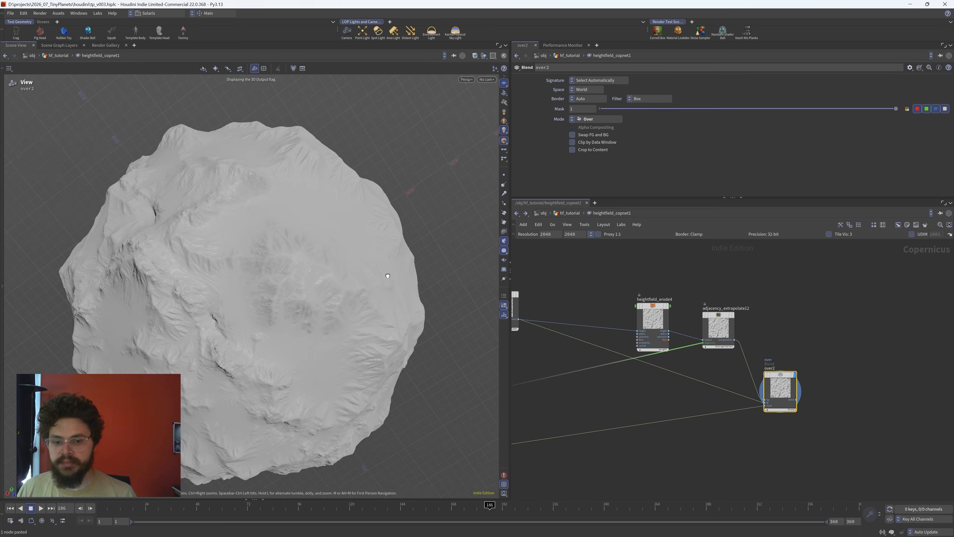
- Examine the over2 result on the planet, and delete the second erosion chain of heightfield_erode4, adjacency_extrapolate12 and over2
drag(388, 277, 347, 216)
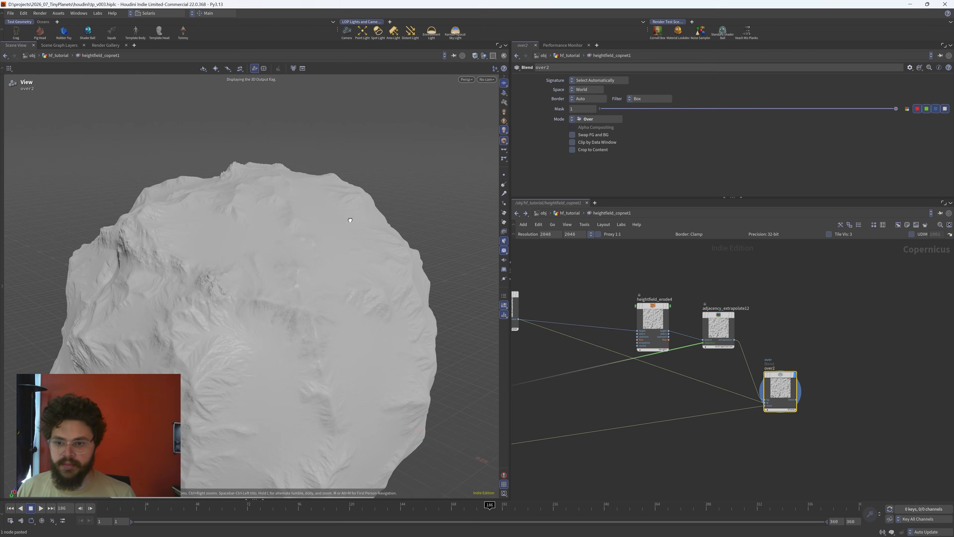
scroll(848, 425, down, 5)
drag(789, 326, 908, 445)
key(Delete)
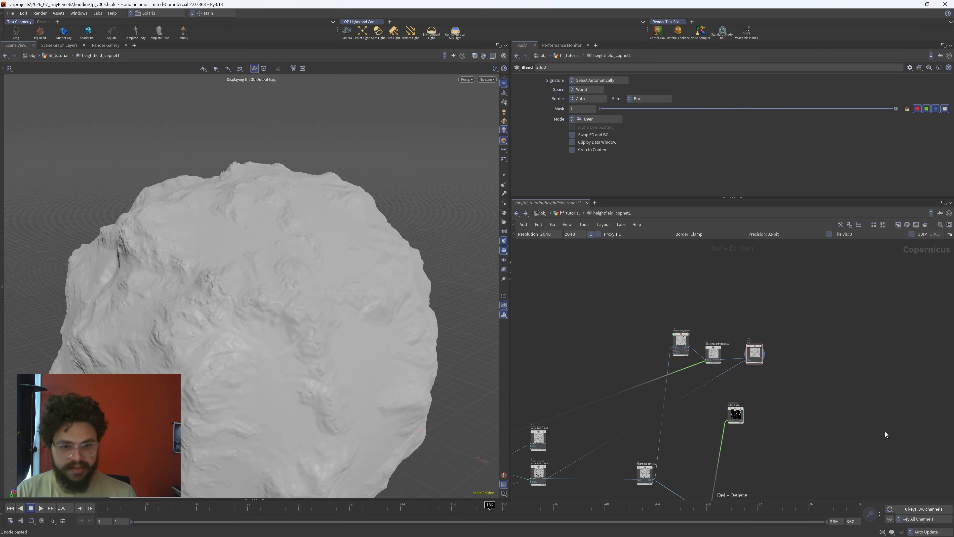
- Move seam_mask below adjacency_extrapolate11 and display it on the sphere
scroll(729, 354, up, 1)
right_click(729, 354)
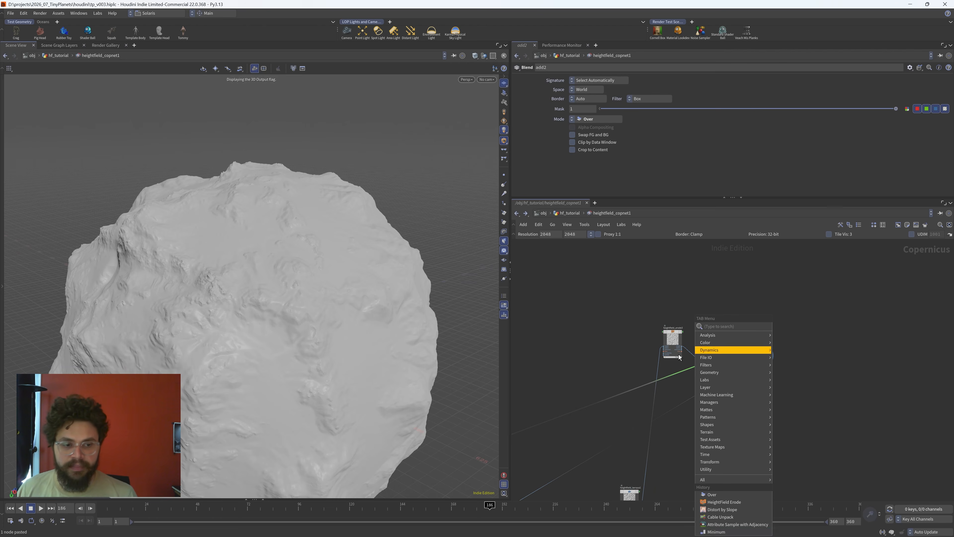
click(559, 327)
scroll(763, 434, up, 2)
scroll(764, 434, up, 1)
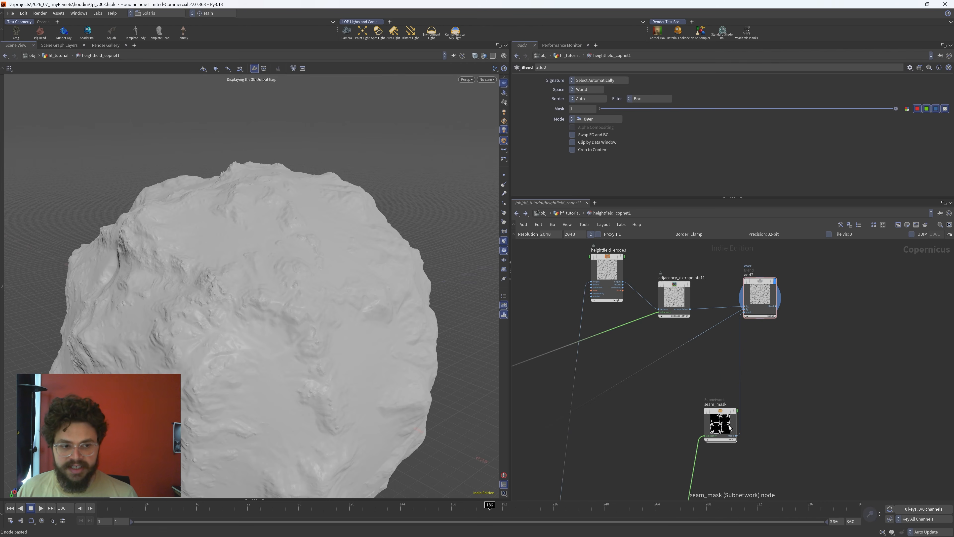
drag(722, 418, 687, 390)
key(r)
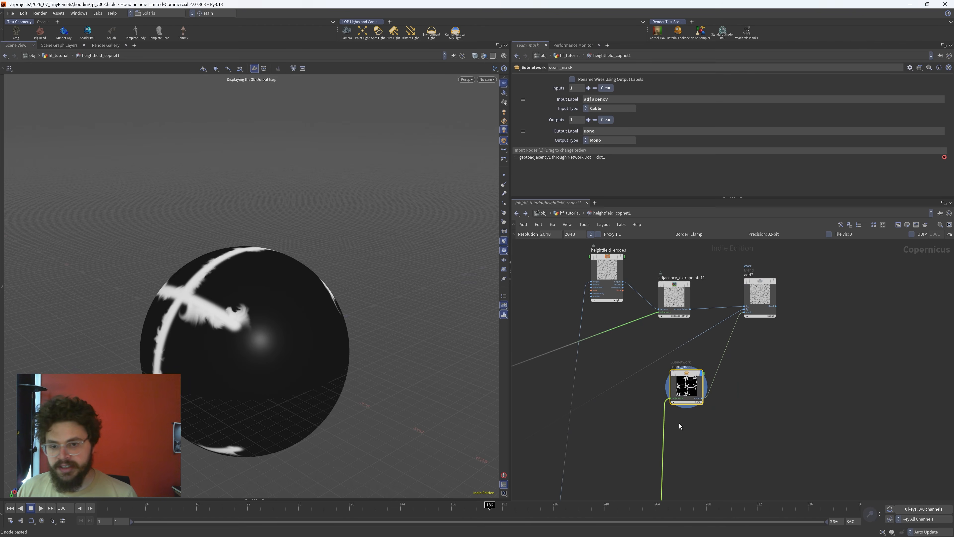
- Display the add2 blend again and examine the whole planet from another angle
click(776, 311)
key(r)
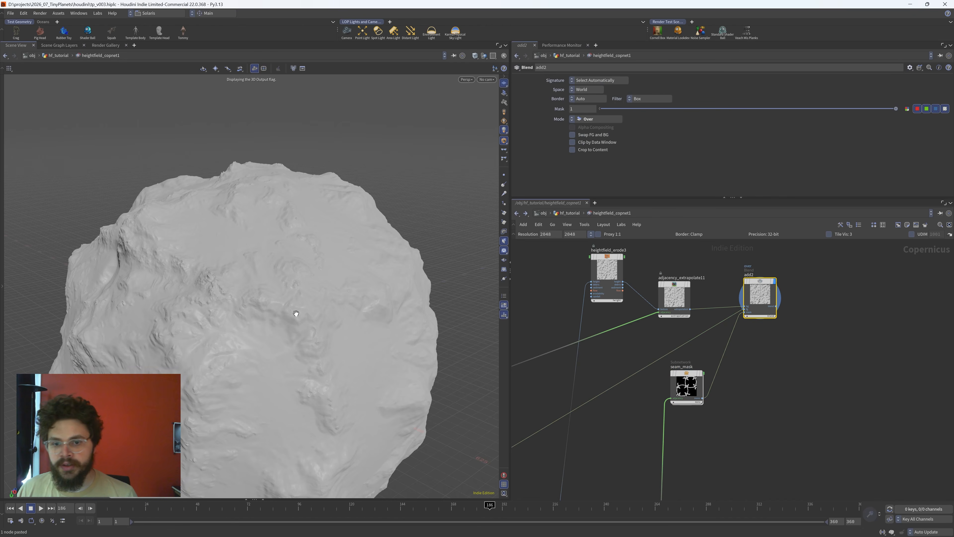
scroll(305, 315, down, 5)
alt+drag(305, 315, 385, 266)
key(Escape)
drag(229, 245, 230, 281)
alt+right_drag(230, 281, 363, 261)
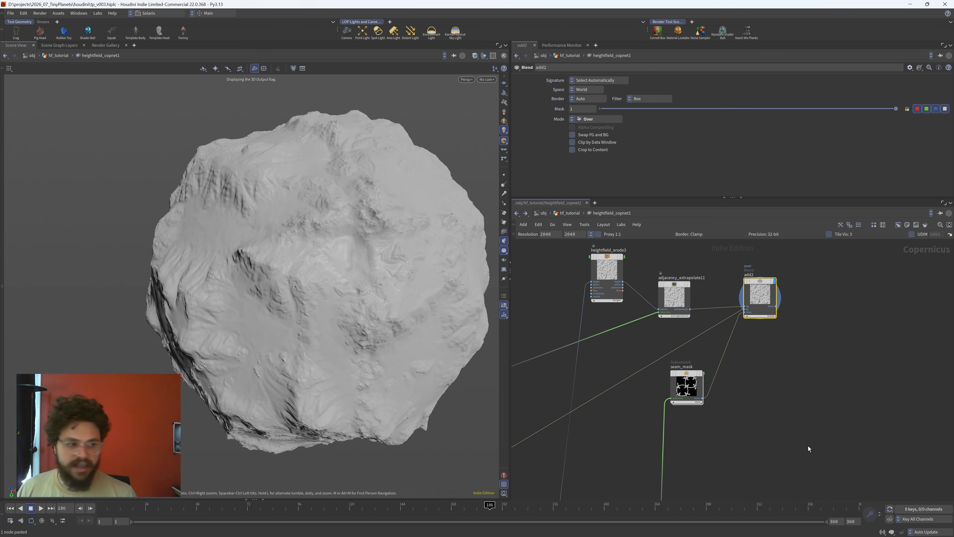
- Examine the existing erosion loop from block_begin1 through adjacency_extrapolate1, dilateerode2 and heightfield_erode1 to its block end
middle_drag(745, 439, 752, 345)
scroll(753, 345, down, 1)
scroll(753, 344, down, 4)
middle_drag(764, 424, 661, 360)
scroll(720, 368, up, 3)
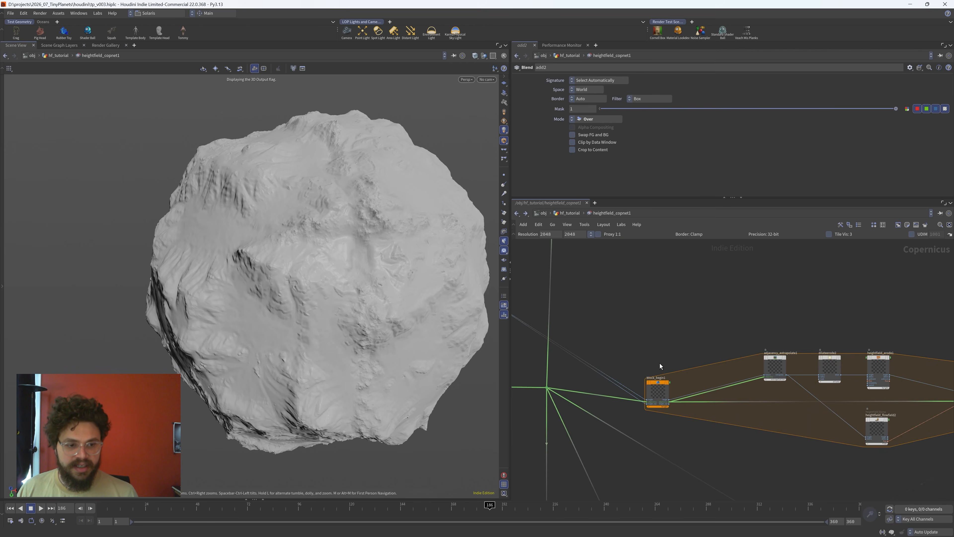
scroll(651, 367, up, 2)
middle_drag(727, 345, 579, 303)
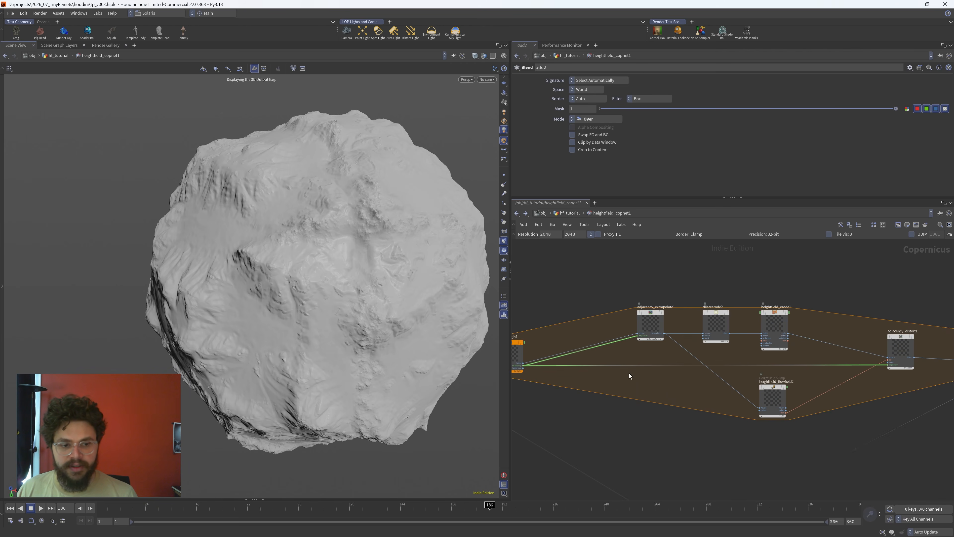
scroll(616, 389, down, 1)
middle_drag(677, 420, 685, 417)
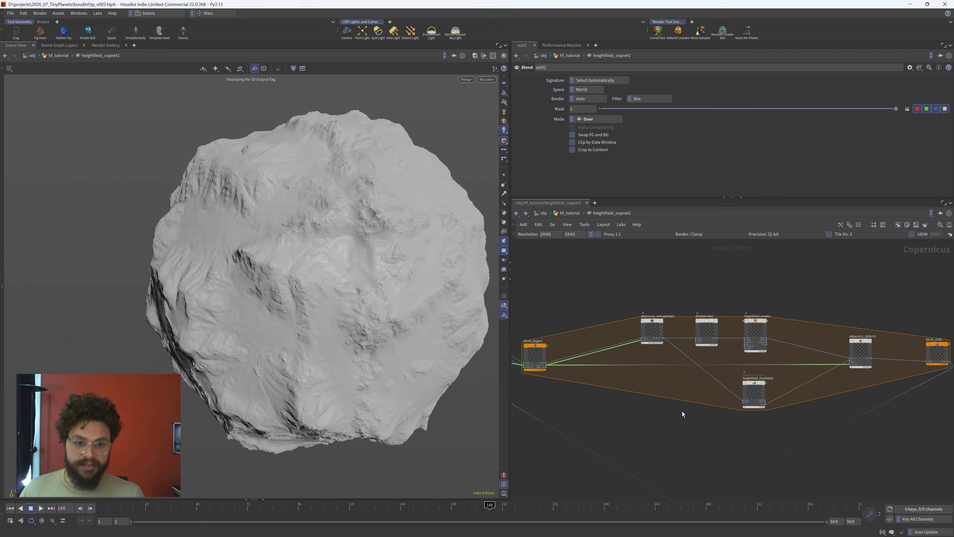
middle_drag(635, 415, 741, 448)
scroll(742, 448, down, 3)
scroll(680, 361, up, 2)
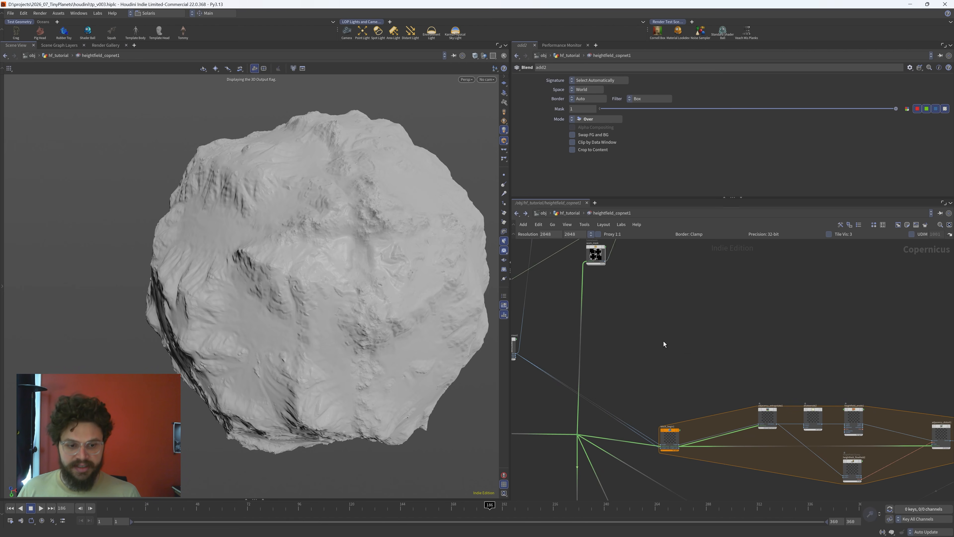
- Add a new Block begin and end pair above the existing erosion loop and move its end node farther from its begin node
key(Tab)
text(bloc)
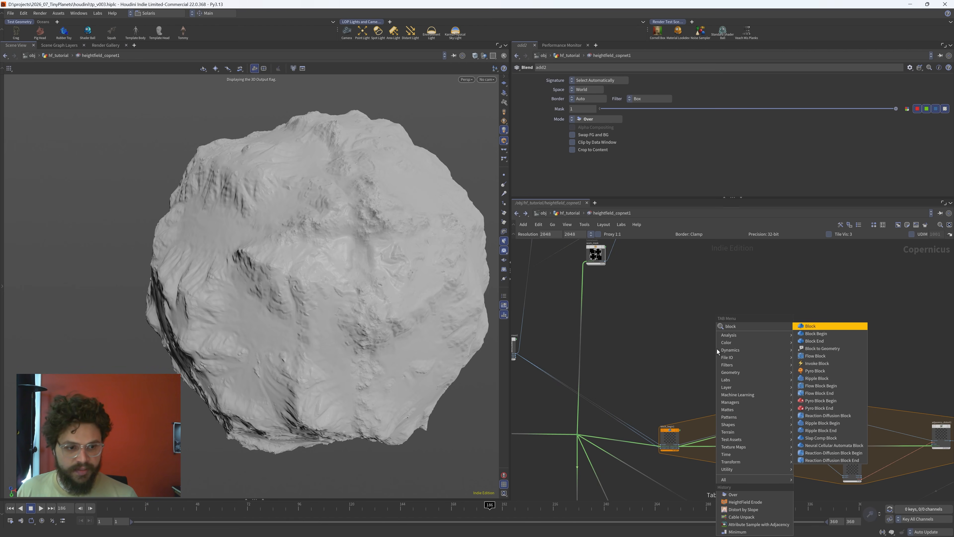
key(Return)
click(717, 349)
scroll(835, 370, up, 1)
scroll(830, 368, up, 1)
middle_drag(830, 368, 766, 322)
scroll(742, 307, down, 1)
scroll(766, 325, up, 1)
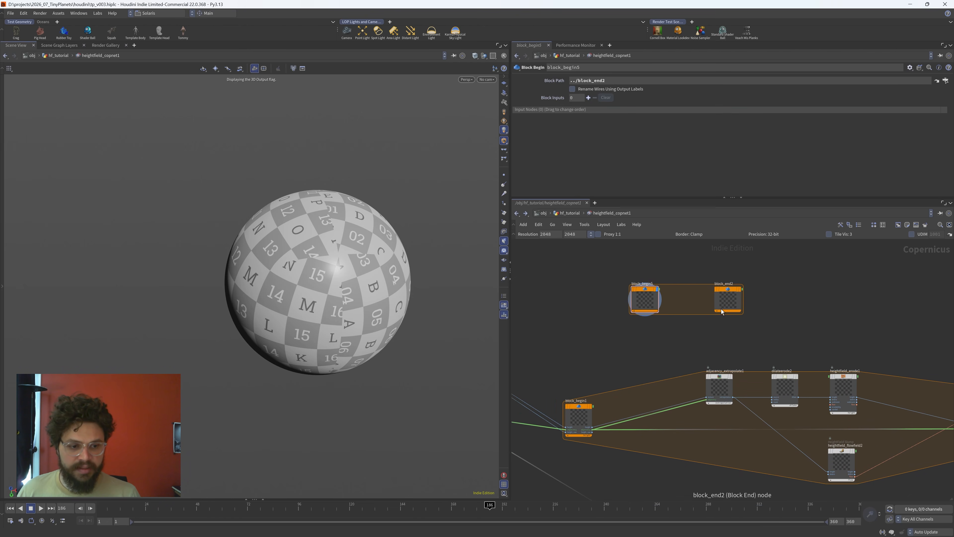
drag(725, 303, 840, 303)
- Examine the heightfield_erode1 parameters and the surrounding nodes of the existing erosion loop
click(842, 393)
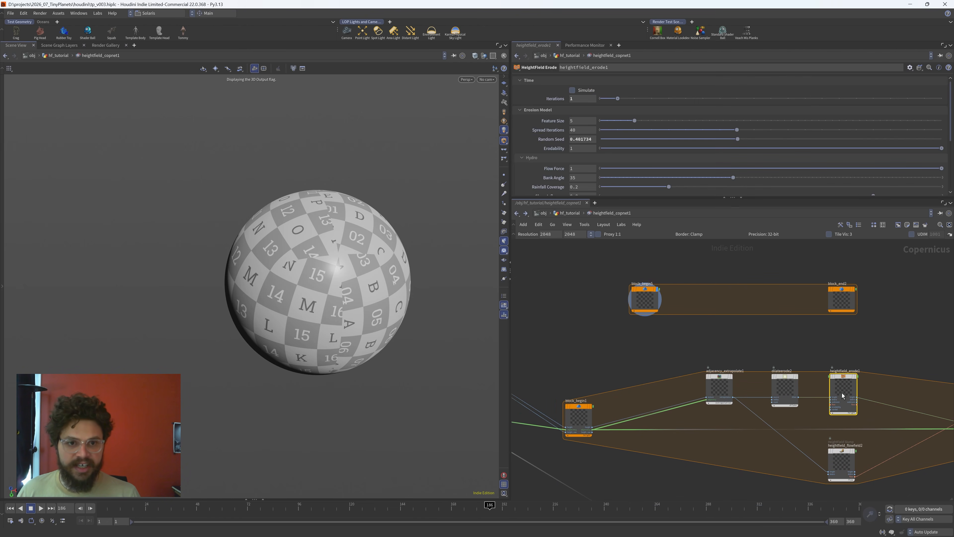
middle_drag(543, 264, 749, 436)
click(635, 291)
middle_drag(947, 496, 862, 386)
click(807, 397)
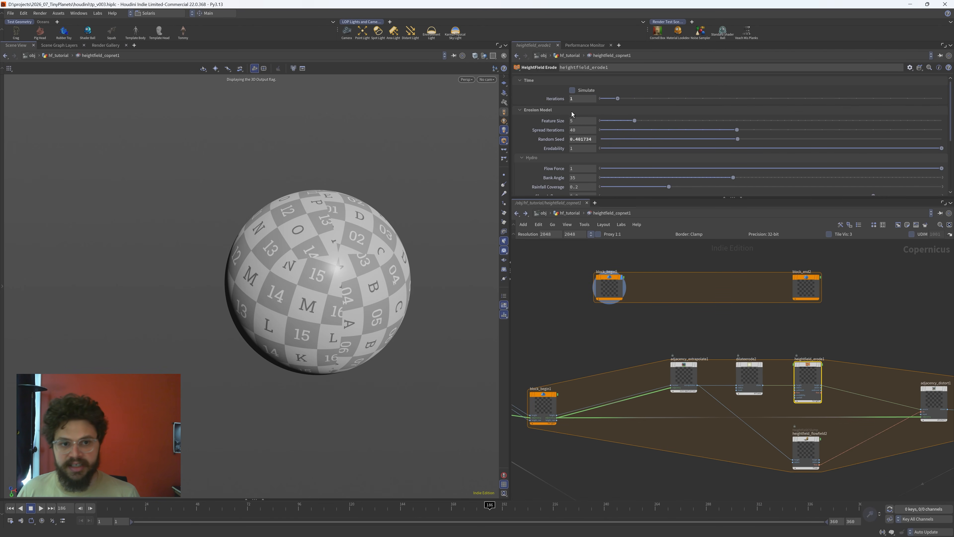
middle_drag(652, 338, 634, 327)
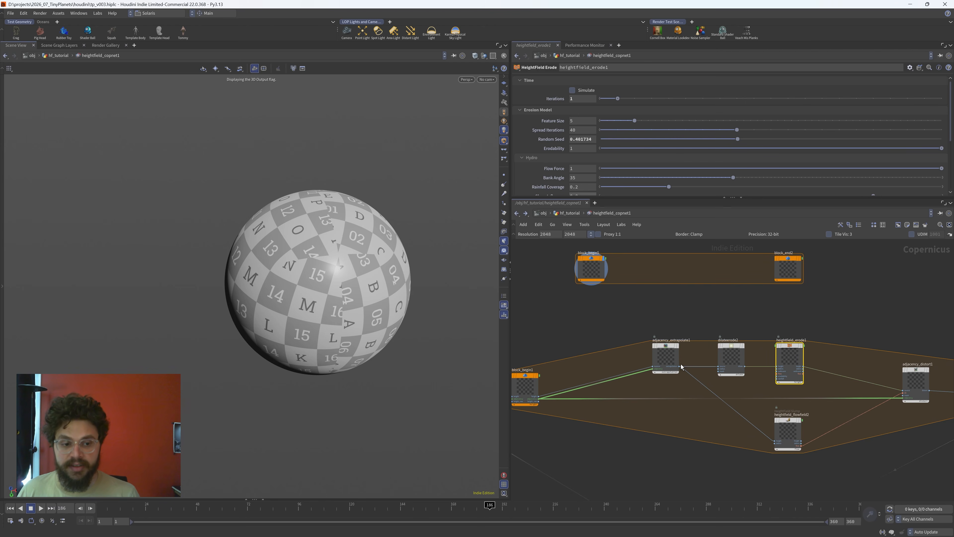
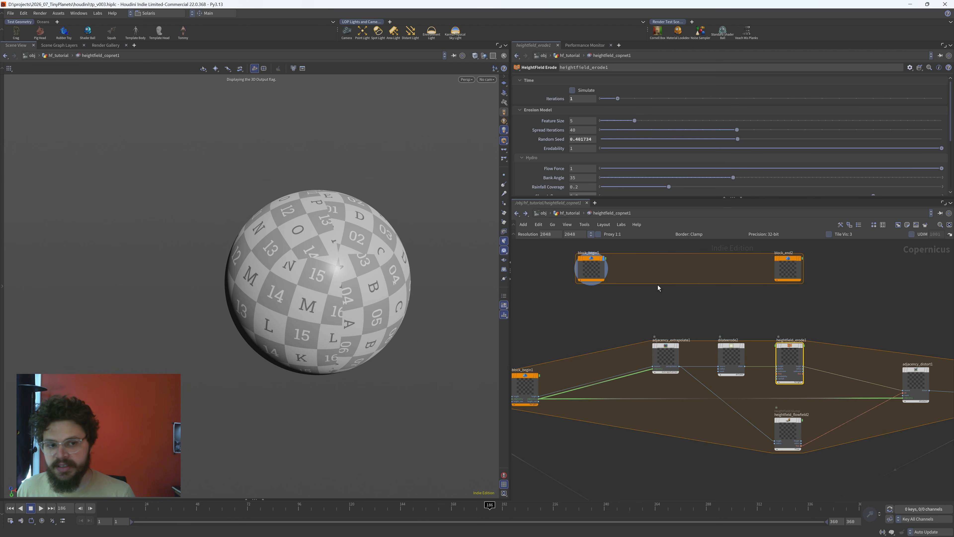
middle_drag(657, 285, 634, 347)
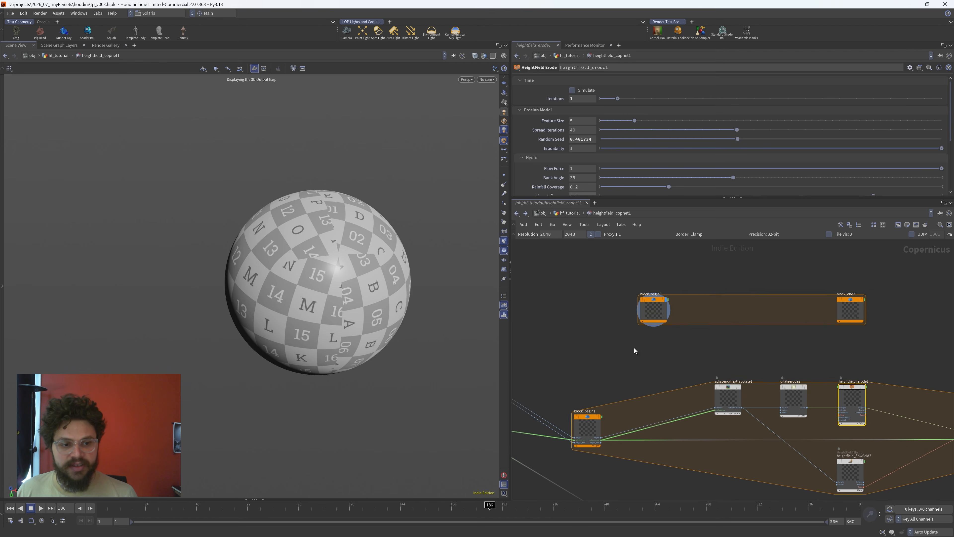
- Select the new block's begin and end nodes and add a Mono block output named height
drag(578, 333, 875, 290)
middle_drag(623, 333, 639, 350)
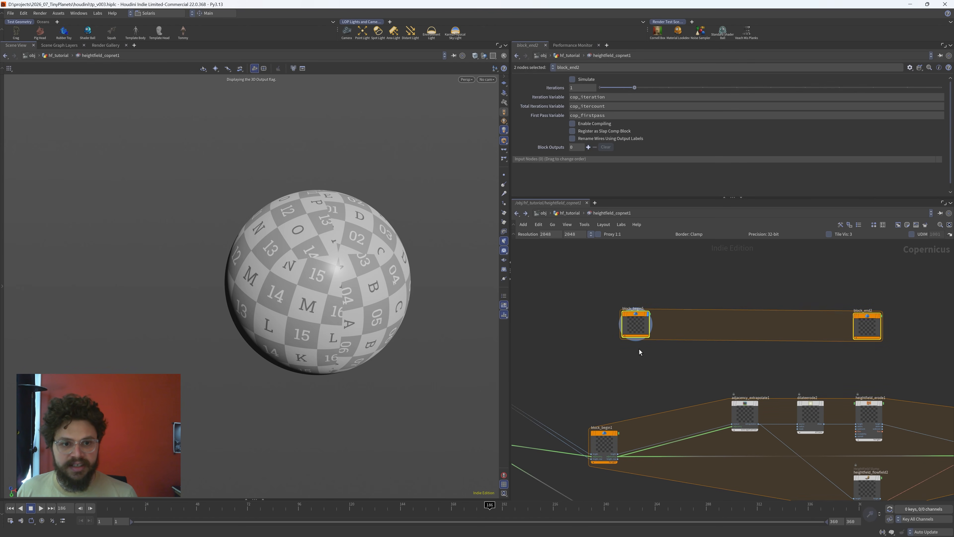
drag(612, 274, 900, 349)
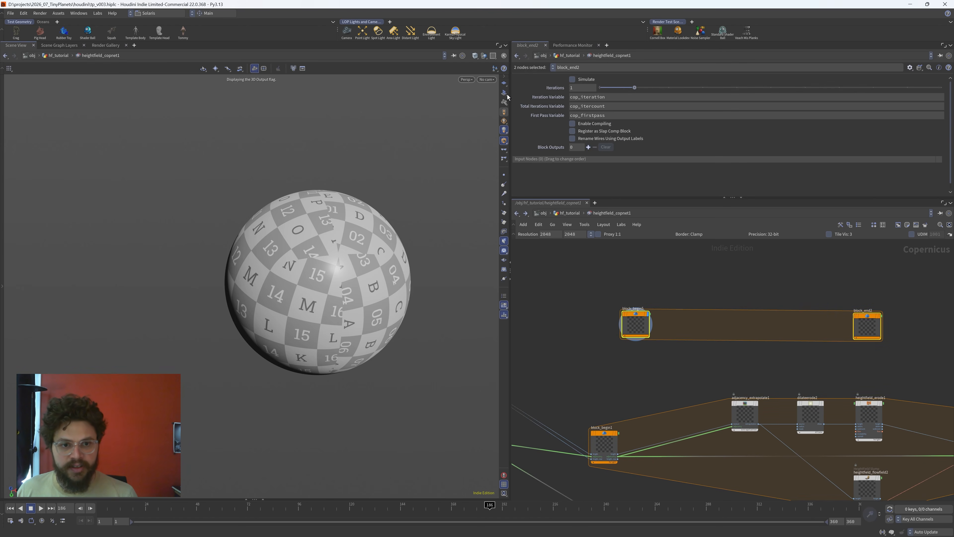
click(588, 147)
click(703, 158)
text(h)
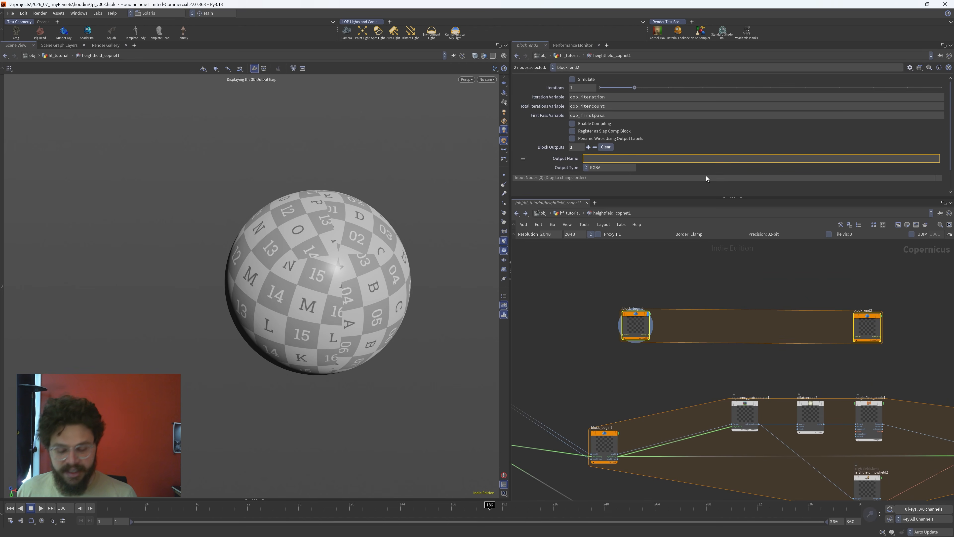
text(eight)
key(Return)
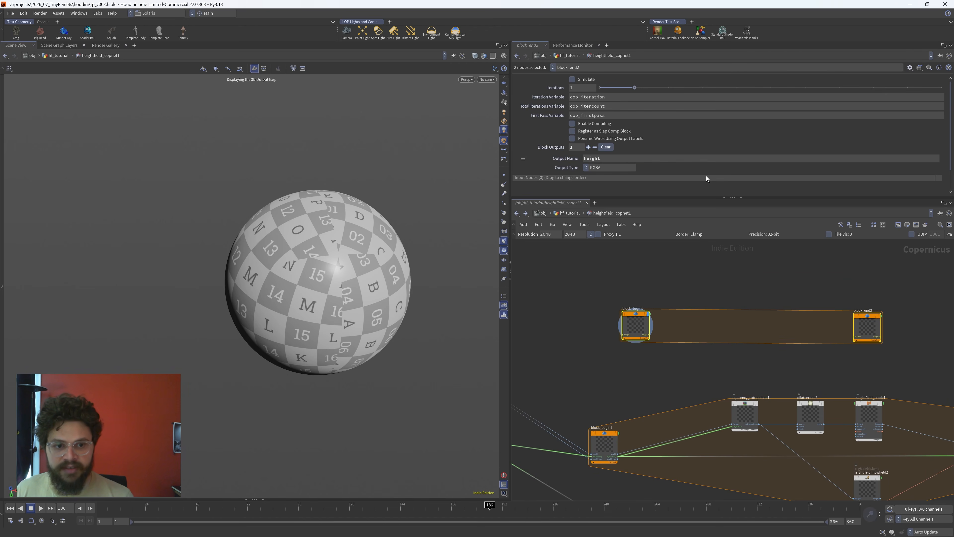
click(607, 170)
click(599, 176)
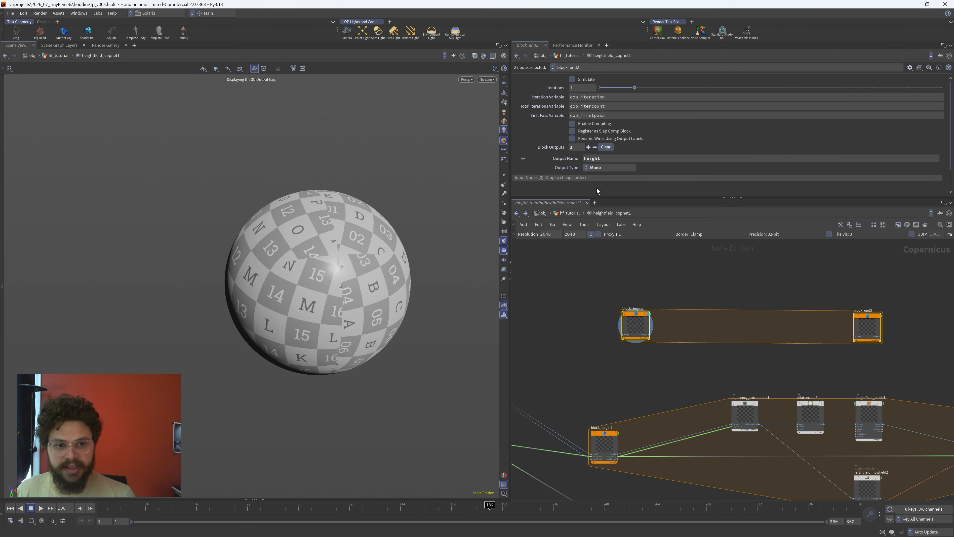
- Add a second block output of type Cable named adjacency to the new block
click(587, 148)
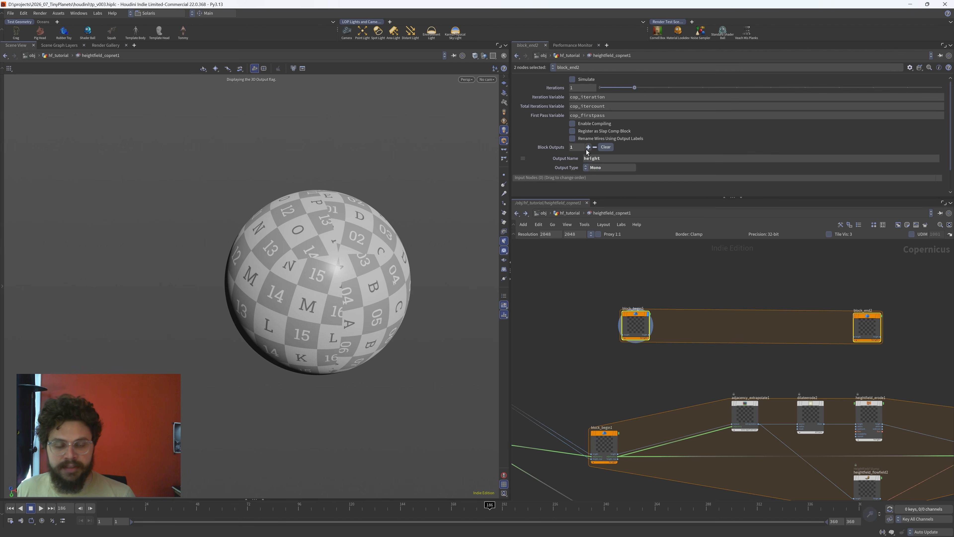
scroll(704, 182, down, 1)
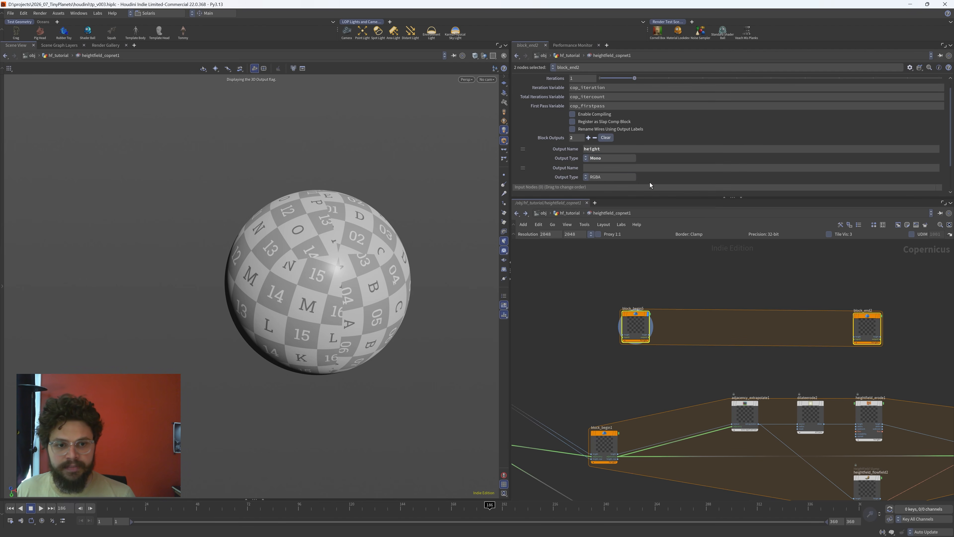
click(610, 178)
click(605, 296)
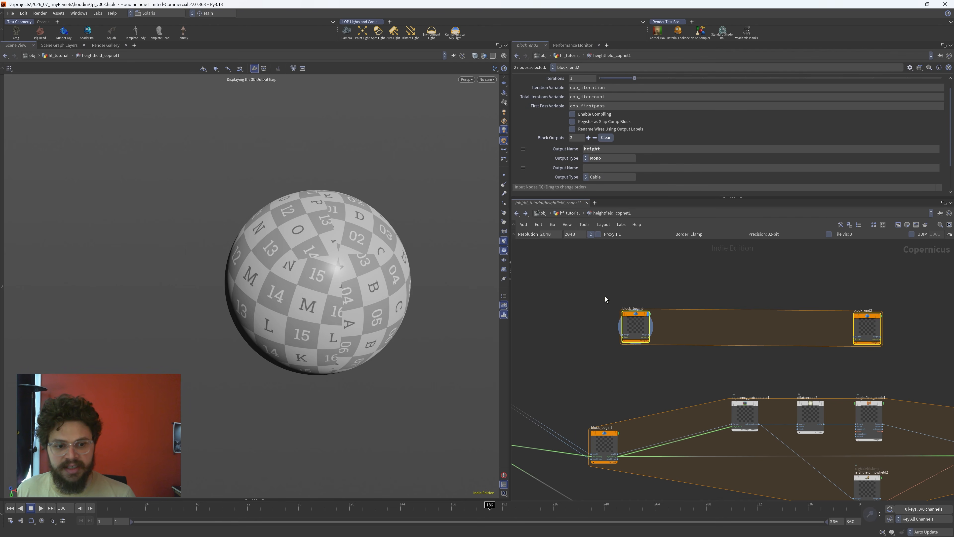
click(613, 169)
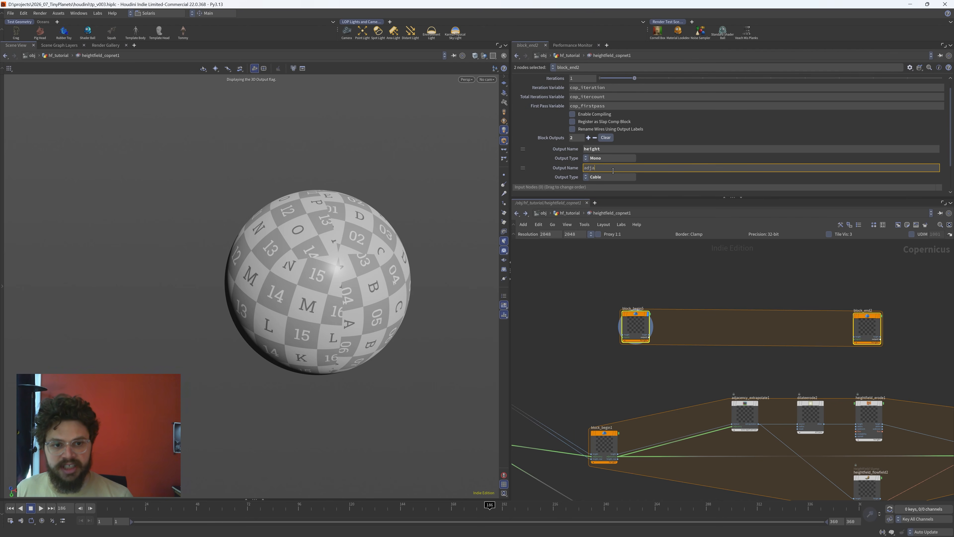
key(Return)
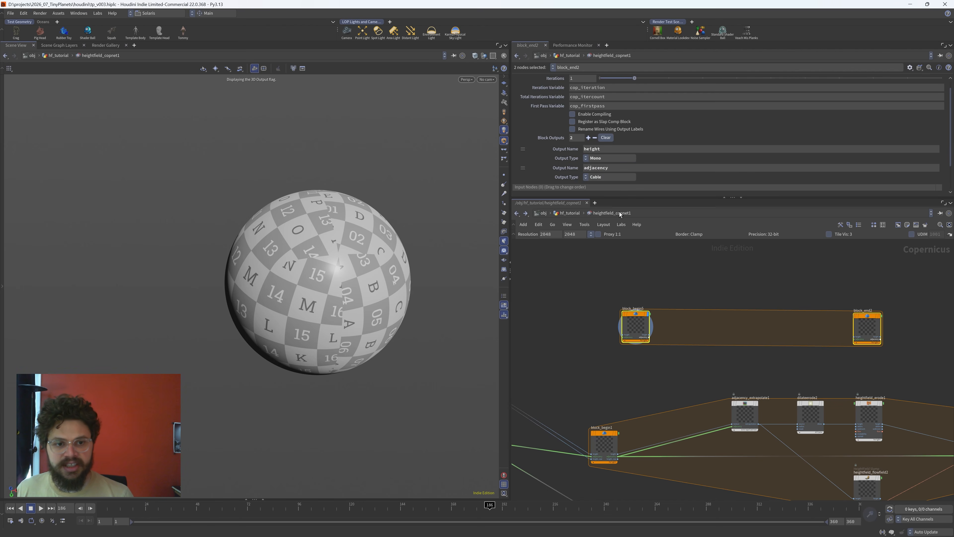
- Examine the inputs and outputs of block_begin1 and the upstream nodes feeding the existing loop
scroll(613, 452, up, 5)
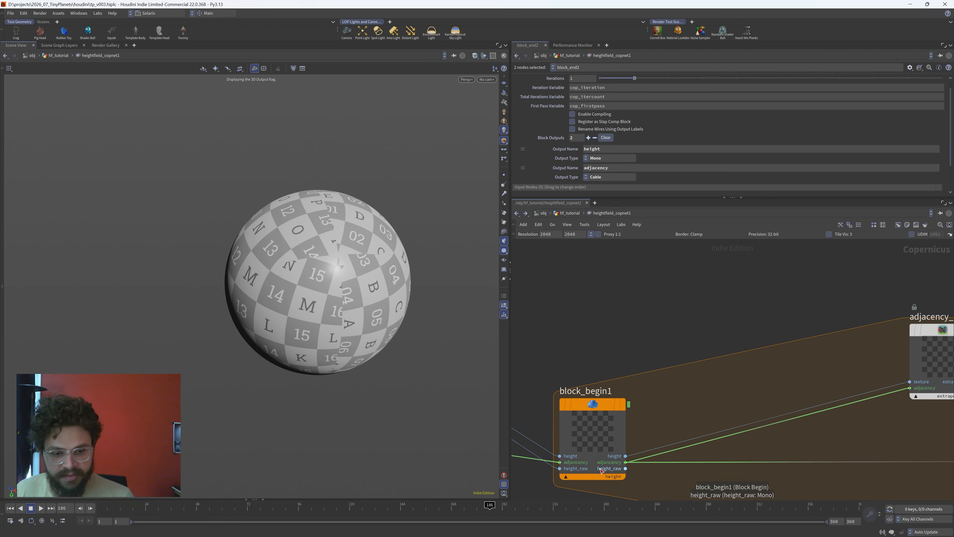
scroll(629, 340, down, 5)
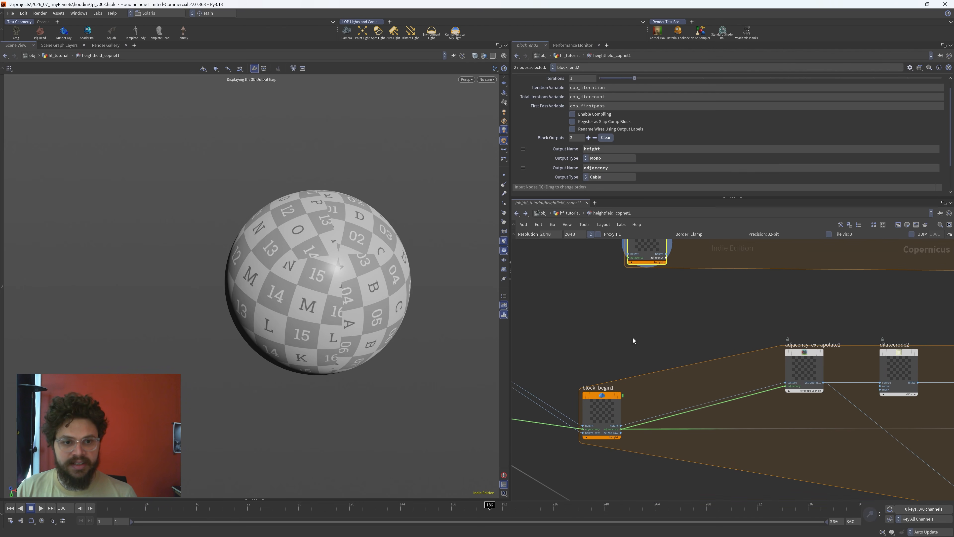
middle_drag(579, 299, 678, 329)
scroll(633, 315, down, 2)
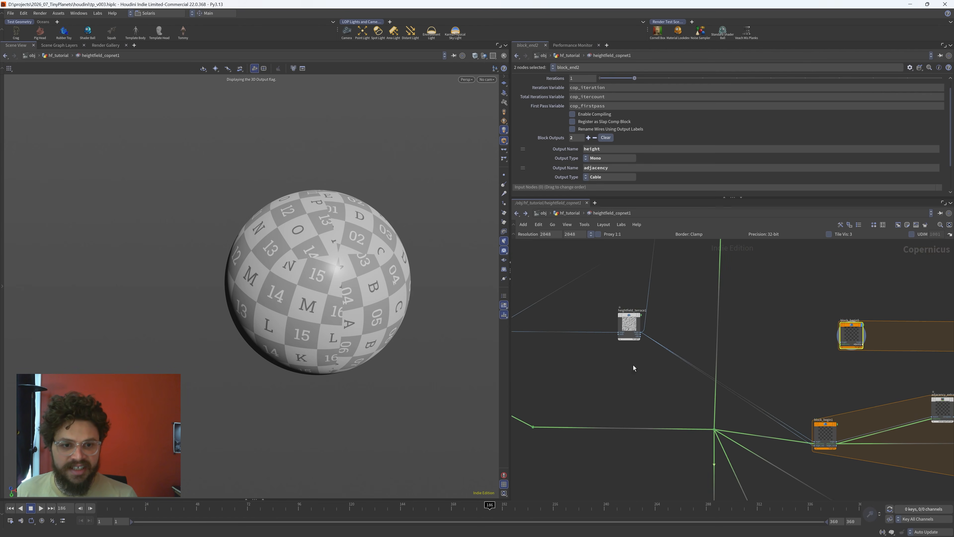
middle_drag(802, 339, 605, 320)
scroll(614, 475, up, 5)
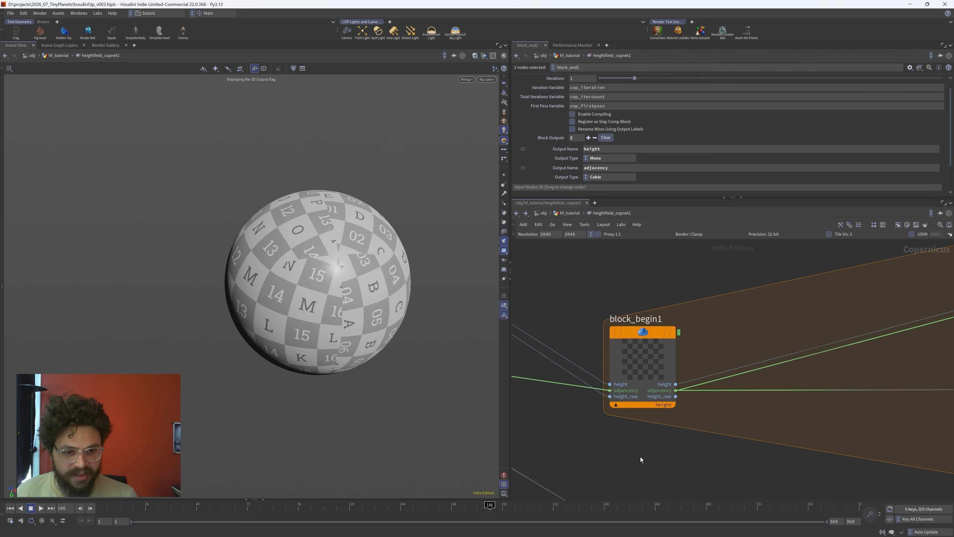
key(Tab)
text(adja)
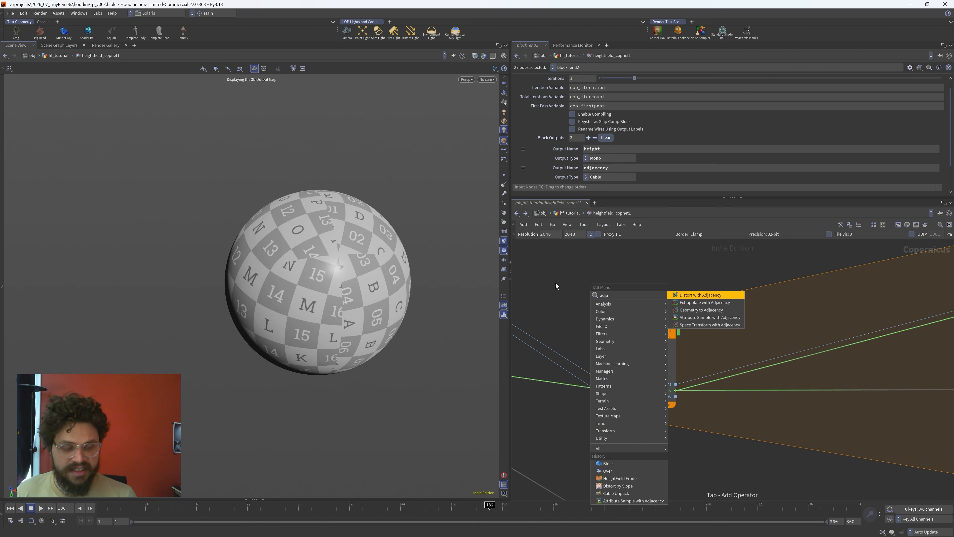
key(Escape)
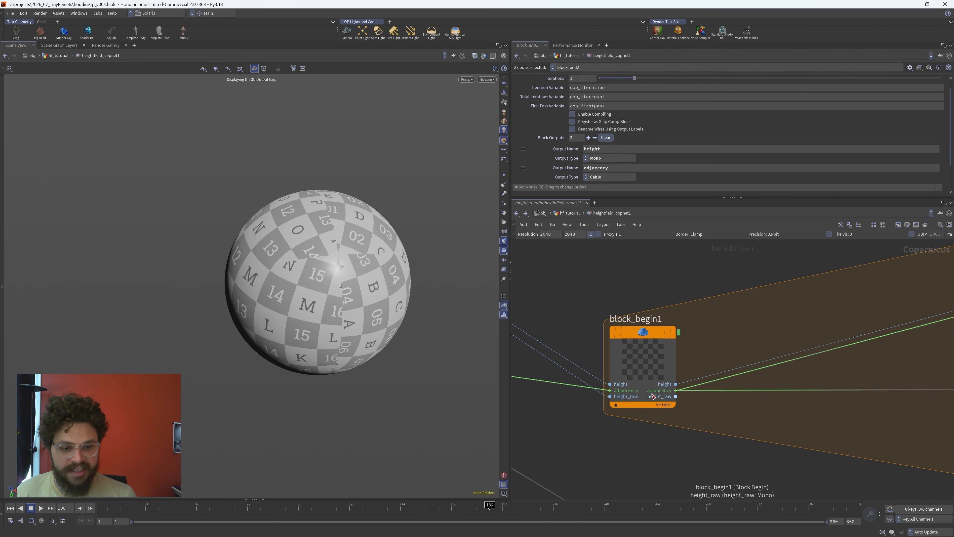
- Remove the adjacency output from block_end2, keeping only the height output
scroll(551, 308, down, 6)
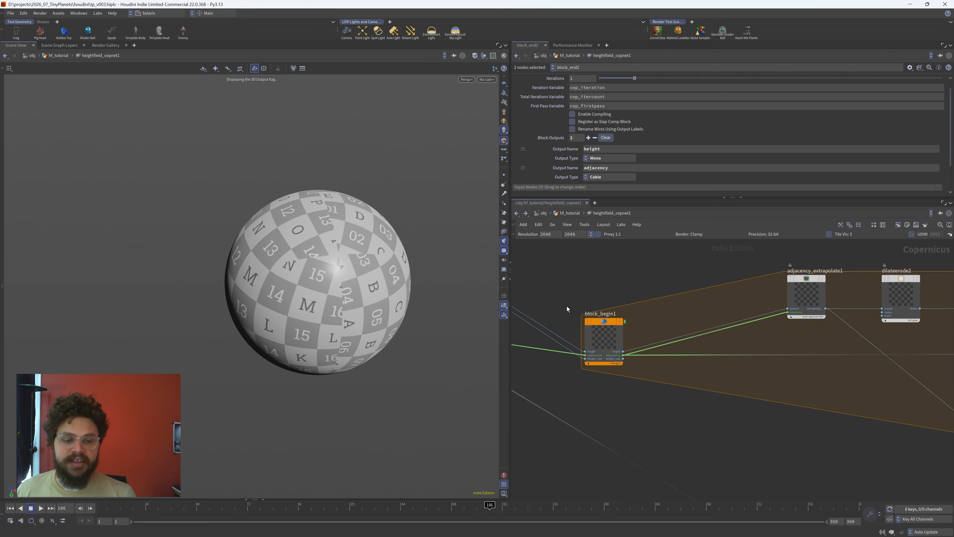
scroll(641, 315, up, 3)
middle_drag(665, 358, 542, 388)
click(866, 318)
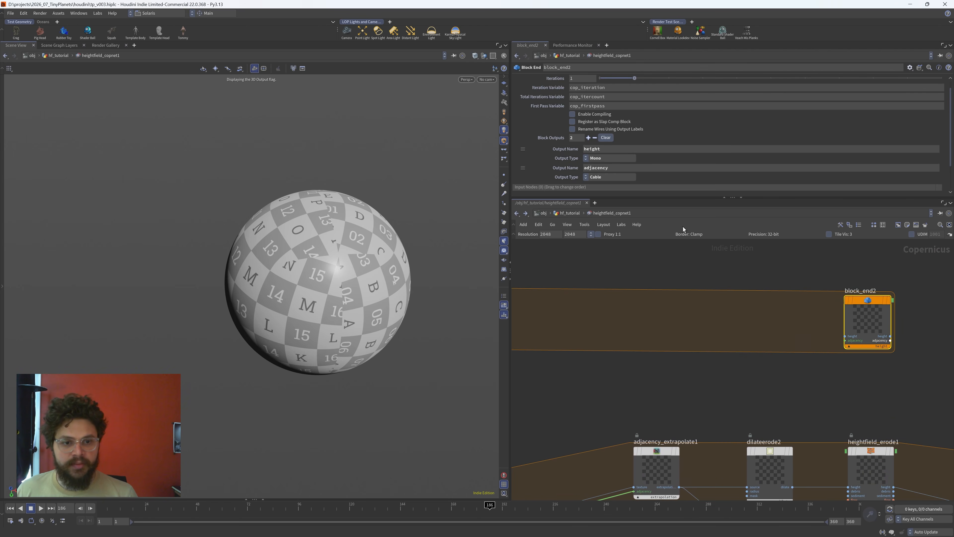
click(594, 138)
- Connect heightfield_terrace1's height output to block_begin5's height input and display the terrace node in the viewport
middle_drag(582, 407, 691, 398)
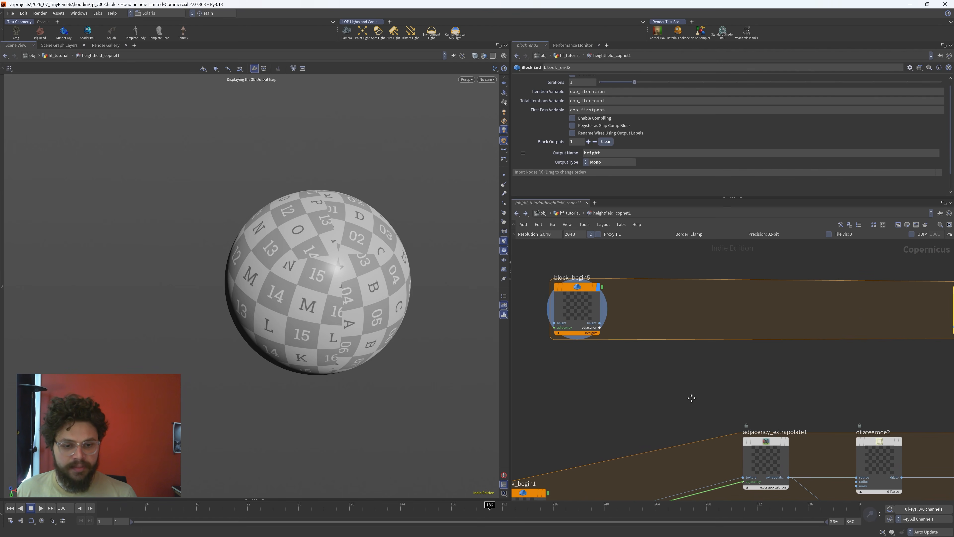
middle_drag(617, 338, 717, 345)
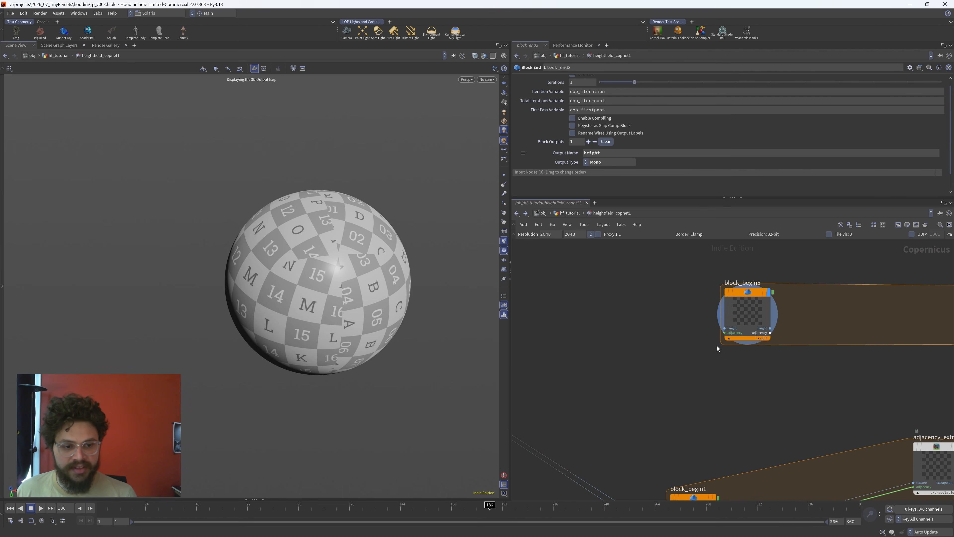
click(735, 329)
scroll(586, 378, down, 2)
middle_drag(585, 379, 798, 377)
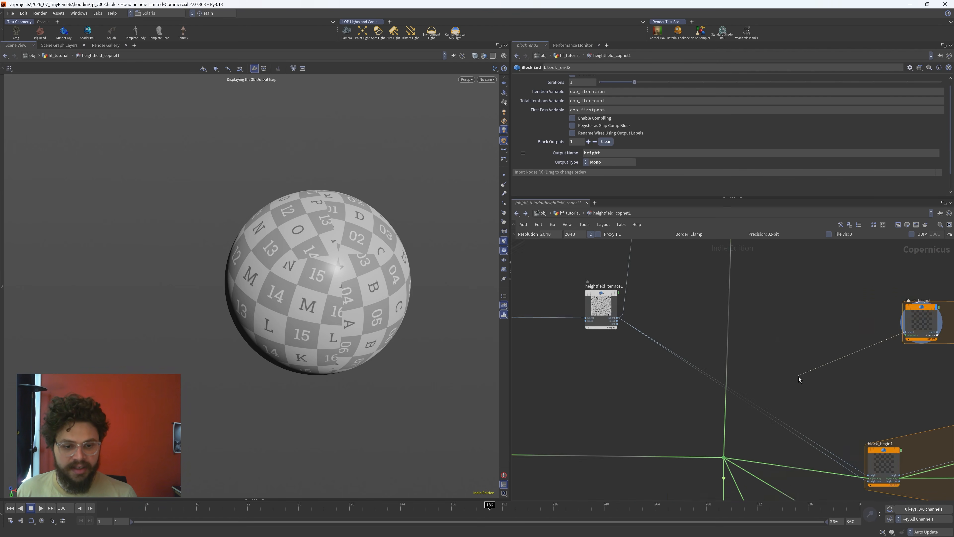
click(617, 318)
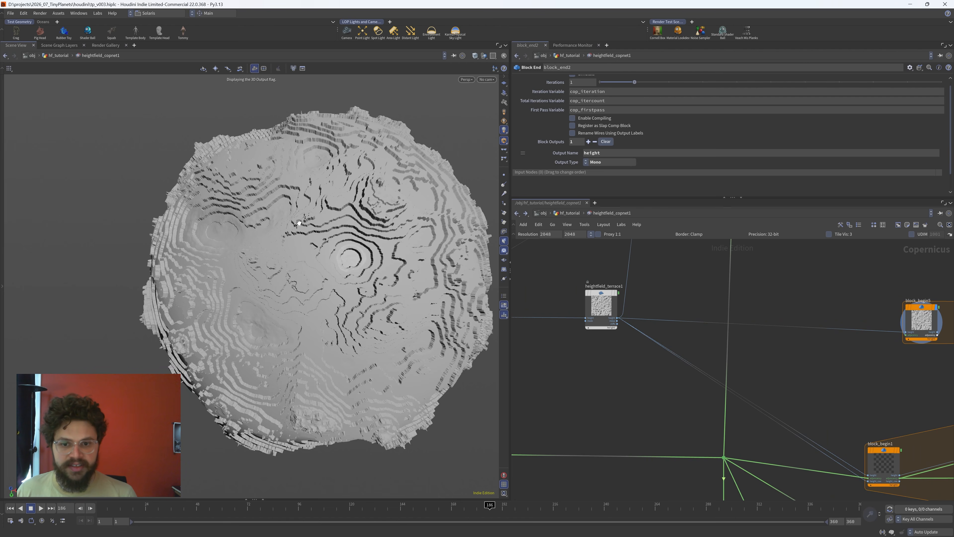
click(600, 305)
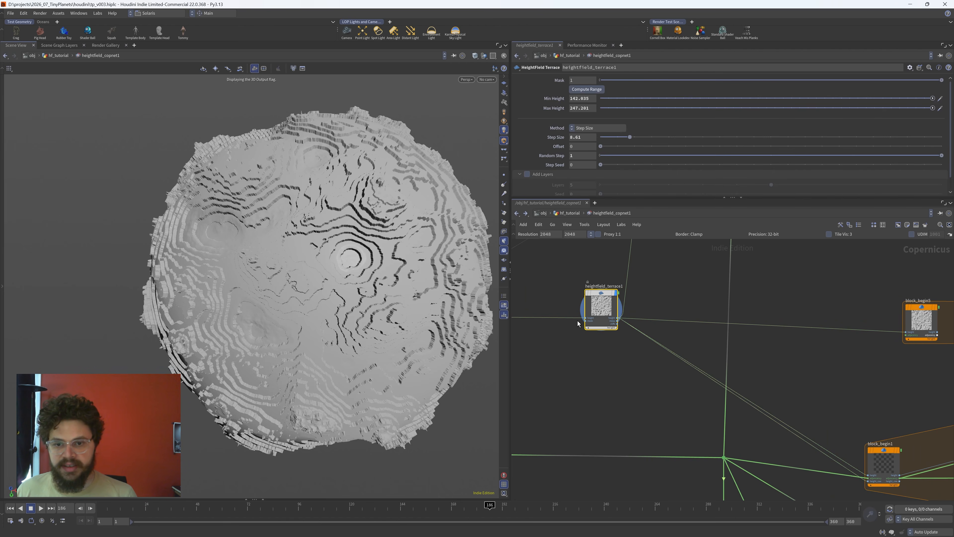
drag(298, 268, 371, 281)
- Connect the geotoadjacency1 output to block_begin5's adjacency input
middle_drag(634, 403, 524, 411)
middle_drag(875, 378, 736, 387)
scroll(733, 385, up, 3)
click(645, 327)
click(621, 340)
scroll(598, 386, down, 2)
scroll(598, 386, down, 3)
middle_drag(590, 394, 718, 399)
scroll(717, 398, up, 2)
middle_drag(659, 402, 548, 408)
scroll(689, 353, up, 3)
click(650, 314)
middle_drag(792, 399, 563, 400)
middle_drag(733, 402, 548, 402)
middle_drag(916, 398, 696, 403)
drag(677, 337, 609, 331)
- Add a HeightField Erode node after block_begin5 and feed it block_begin5's height output
scroll(673, 375, up, 2)
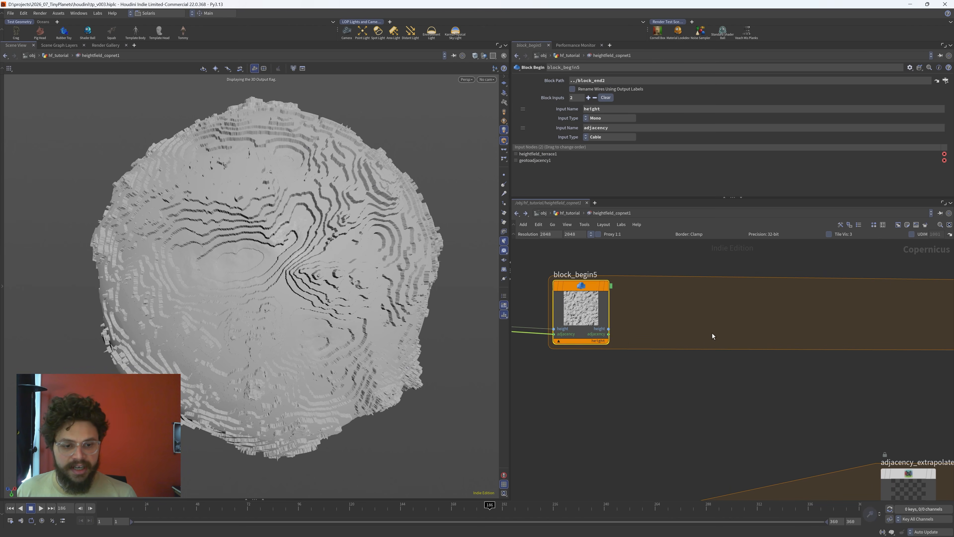
key(Tab)
text(hfer)
key(Return)
click(730, 324)
drag(609, 329, 725, 352)
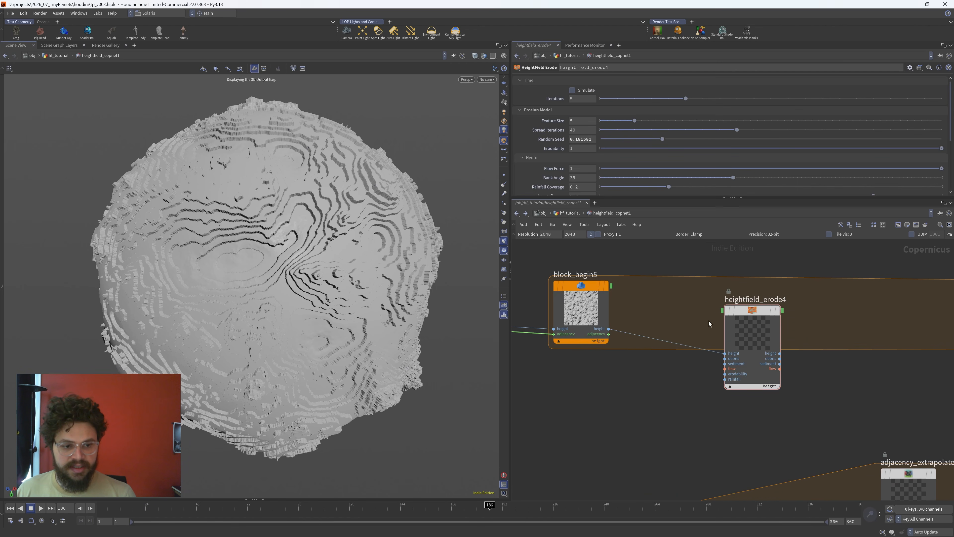
- Connect heightfield_erode4's height output to block_end2's height input and display block_end2
middle_drag(931, 382, 690, 403)
scroll(665, 400, down, 1)
drag(555, 379, 853, 363)
drag(839, 293, 941, 366)
key(r)
middle_drag(735, 438, 767, 436)
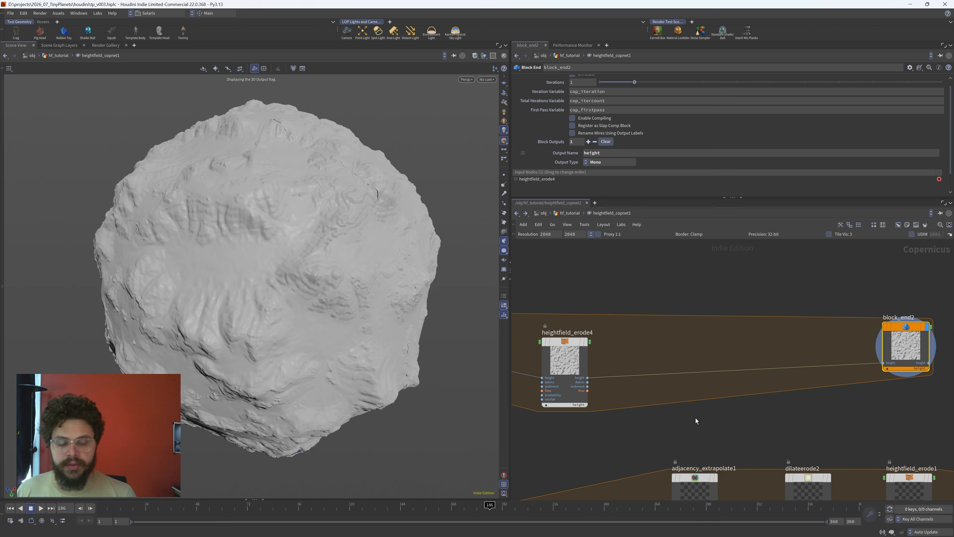
- Center heightfield_erode4 inside the block and set its iterations to 1
drag(564, 365, 658, 344)
drag(727, 263, 607, 367)
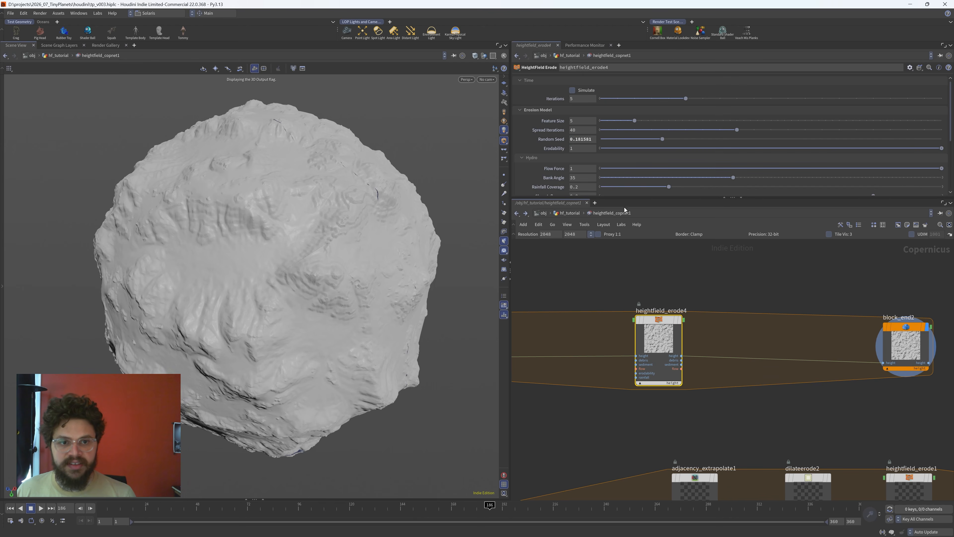
click(584, 100)
text(1)
key(Return)
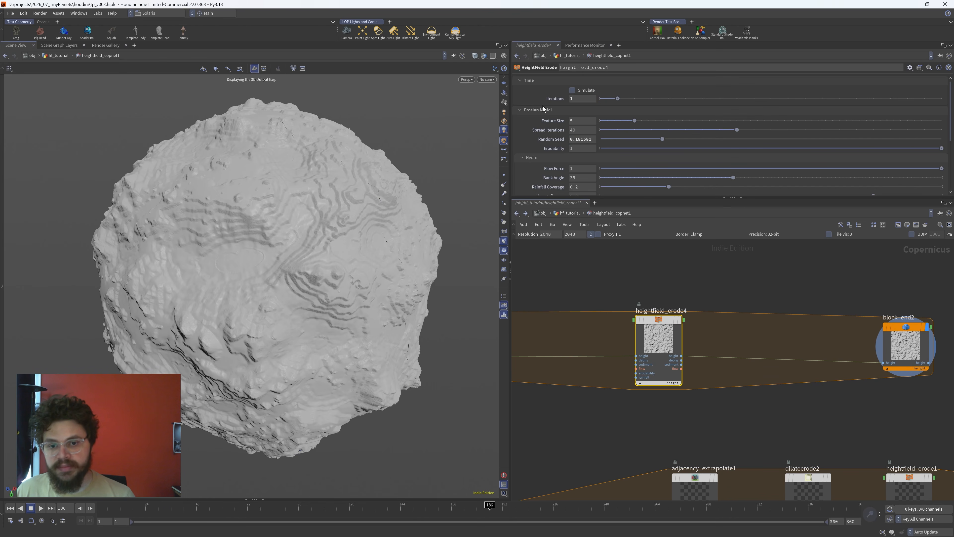
- Try higher iteration counts on block_end2, then set its iterations to 5
click(926, 370)
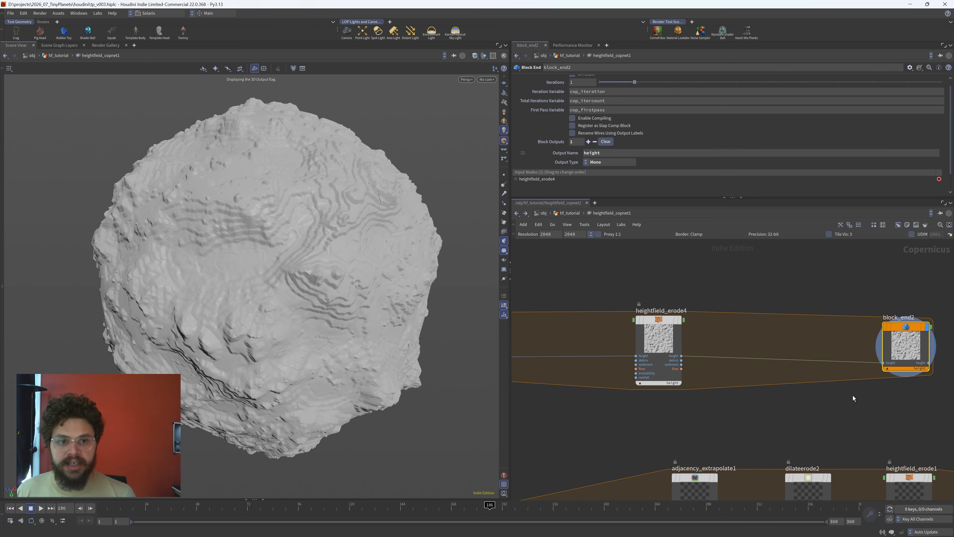
scroll(852, 395, down, 3)
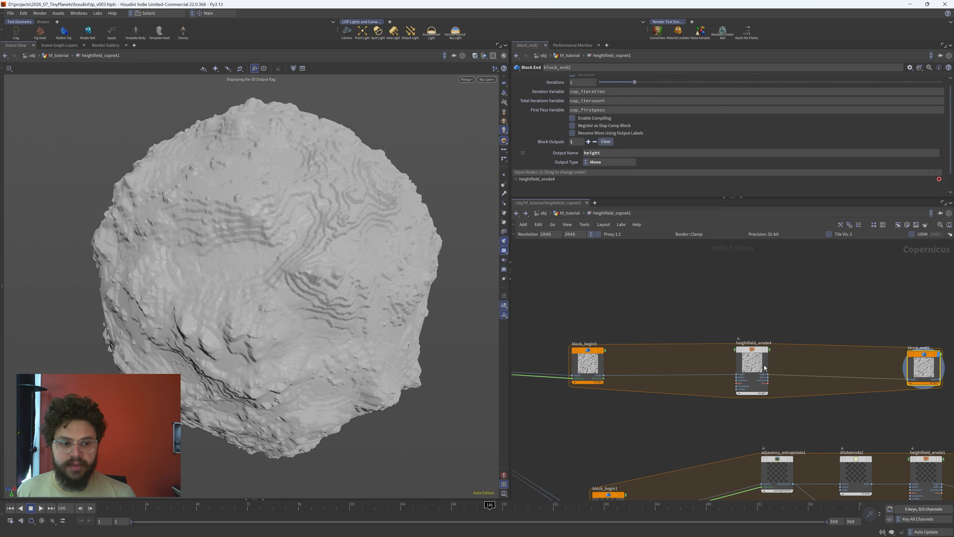
middle_drag(829, 411, 784, 411)
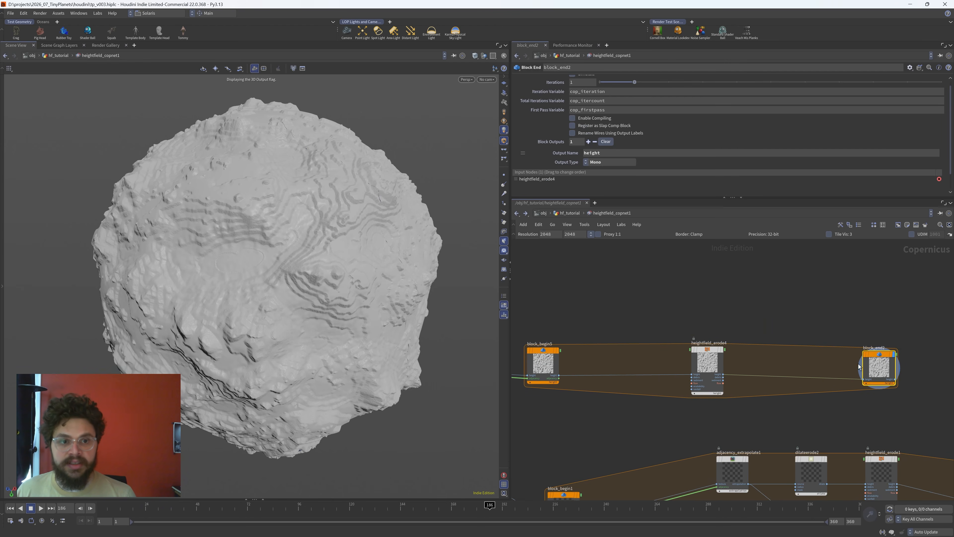
scroll(633, 139, up, 1)
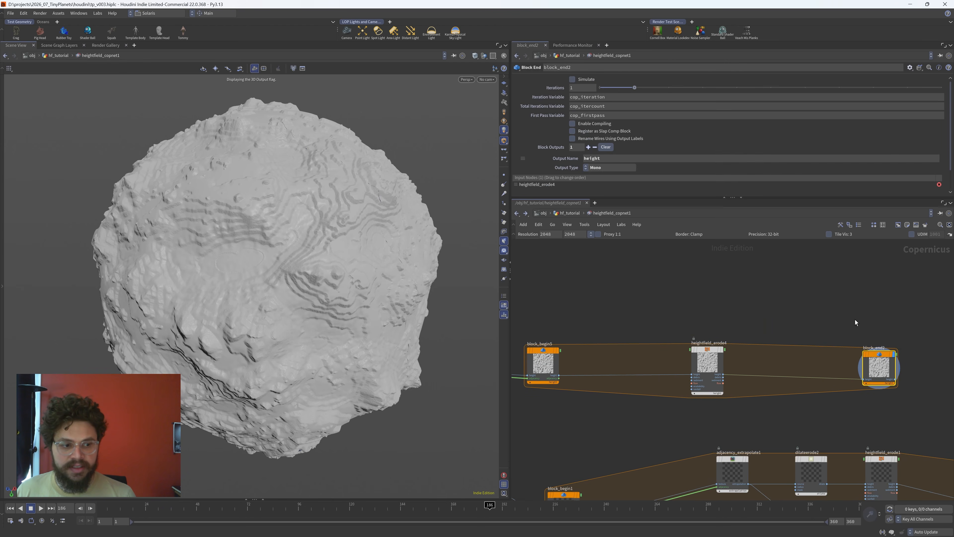
drag(640, 88, 885, 93)
drag(743, 88, 942, 87)
drag(859, 95, 846, 96)
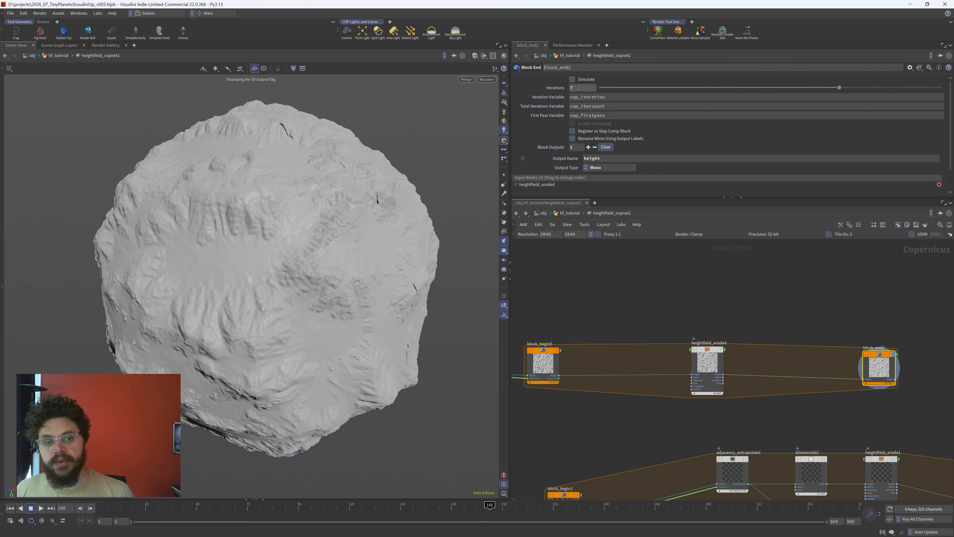
drag(580, 89, 558, 92)
text(5)
key(Return)
- Reposition heightfield_erode4 between block_begin5 and block_end2
drag(717, 360, 650, 350)
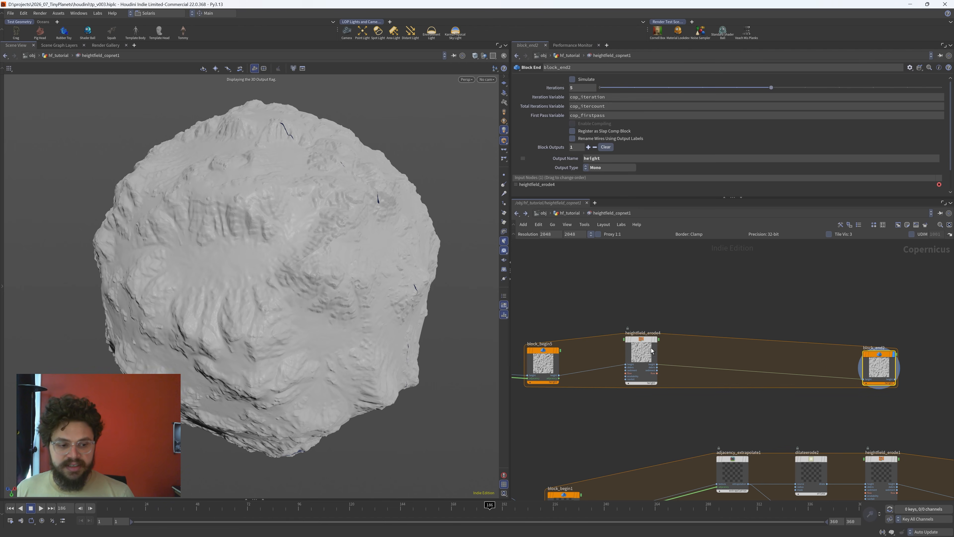
middle_drag(727, 289, 674, 264)
click(723, 271)
drag(564, 321, 623, 321)
middle_drag(621, 416, 682, 418)
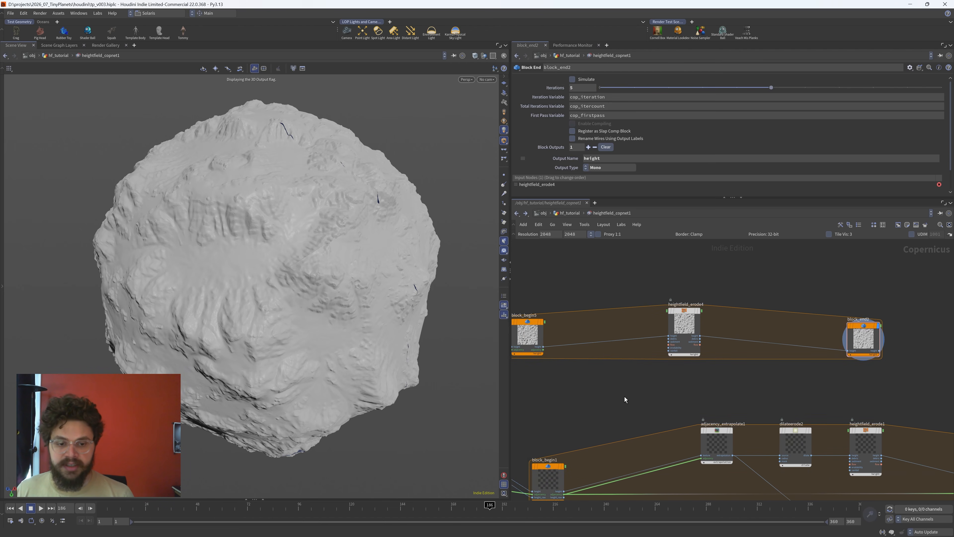
- Inspect the crack in the eroded terrain up close and add an Extrapolate with Adjacency node above block_begin5 and heightfield_erode4
right_drag(280, 139, 398, 143)
drag(398, 143, 262, 211)
right_drag(263, 211, 260, 181)
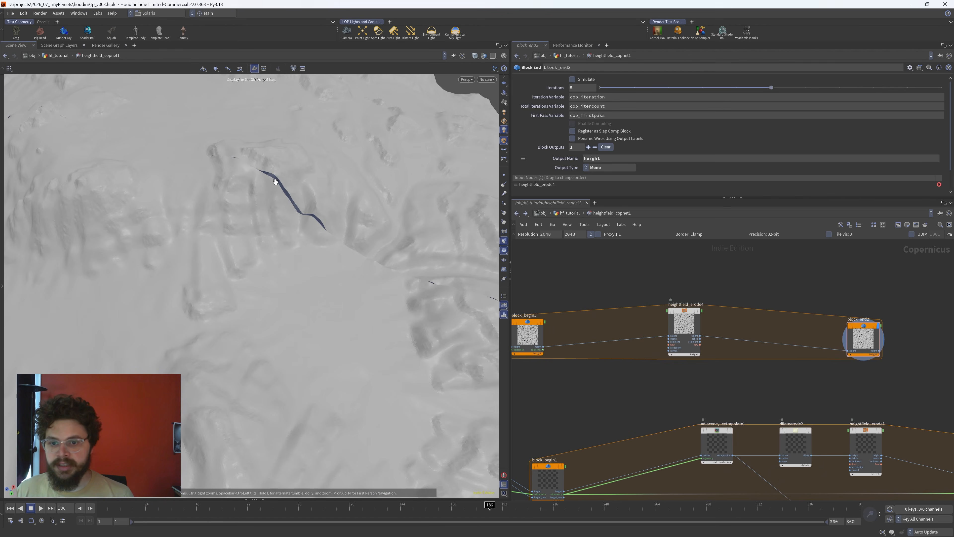
key(Tab)
text(adje)
key(Return)
click(601, 283)
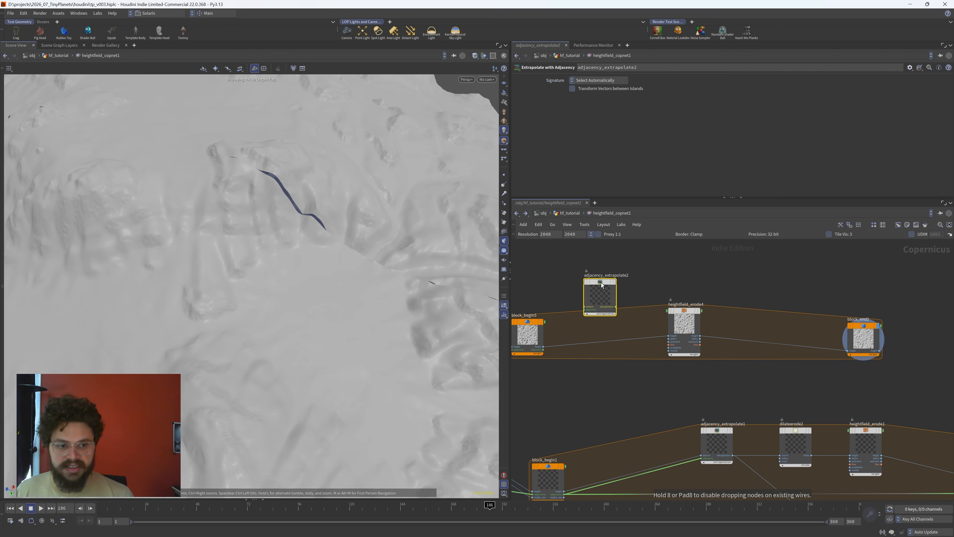
- Wire block_begin5's height and adjacency into adjacency_extrapolate2, and its output into heightfield_erode4's height input
scroll(571, 349, up, 2)
middle_drag(586, 370, 624, 379)
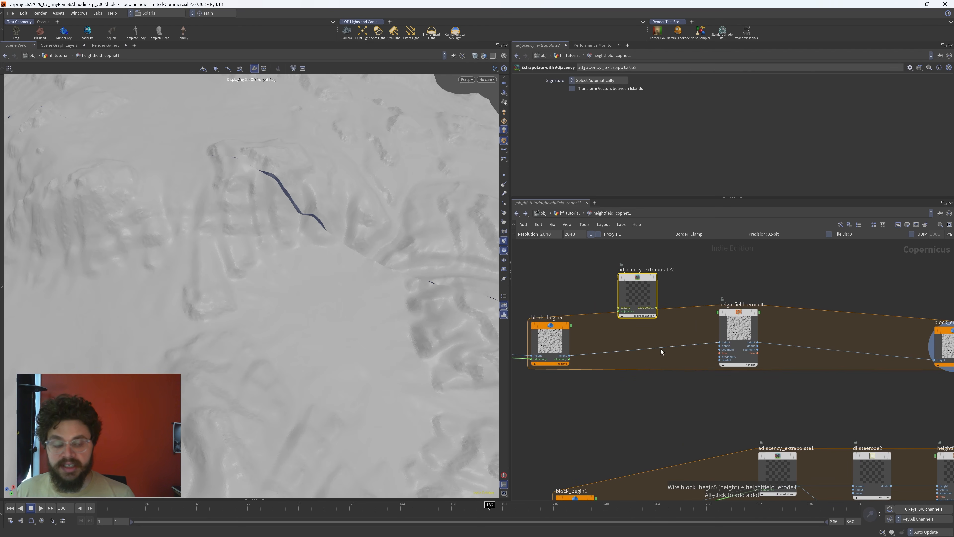
drag(569, 355, 624, 307)
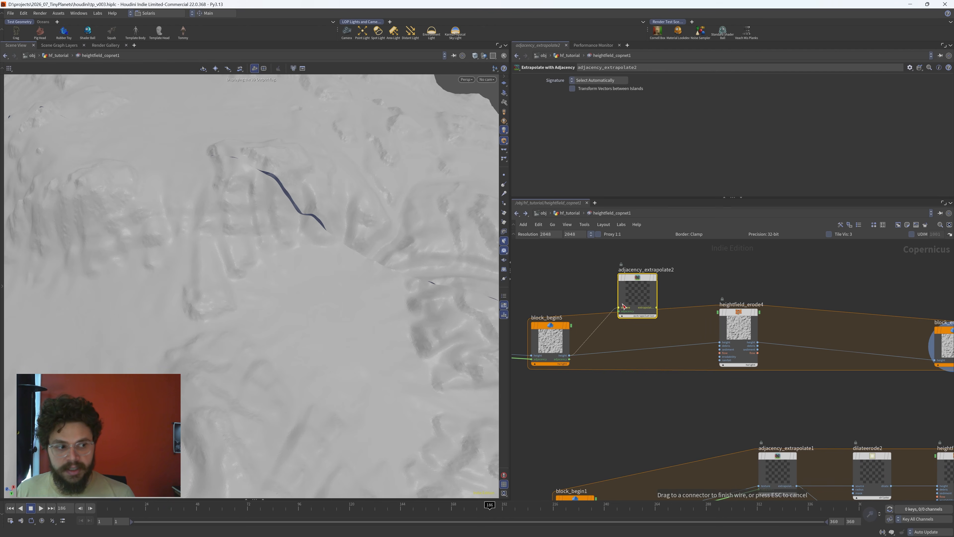
drag(656, 307, 729, 343)
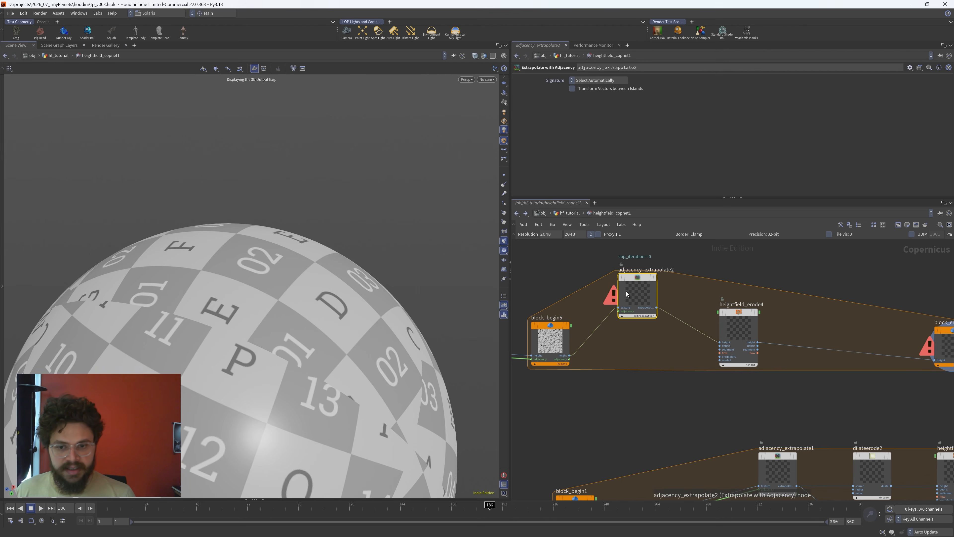
drag(619, 311, 586, 363)
- Set block_end2's iterations to 6
alt+drag(363, 255, 446, 187)
middle_drag(759, 385, 682, 440)
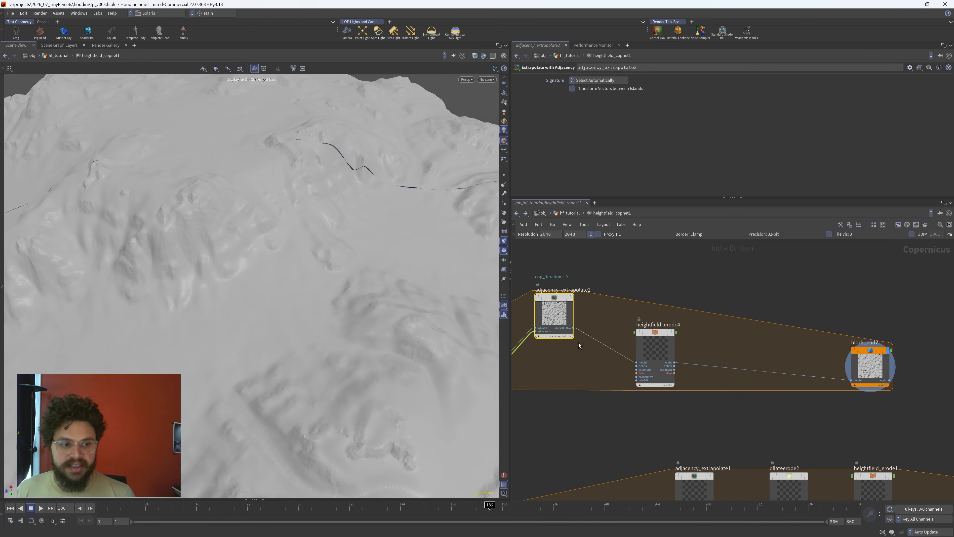
click(871, 364)
drag(771, 88, 797, 89)
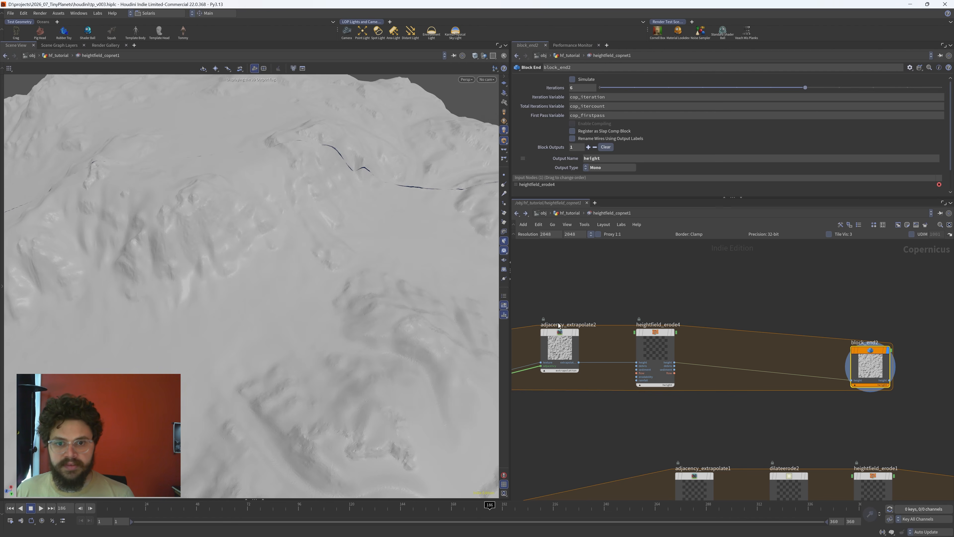
- Toggle the bypass of adjacency_extrapolate2 on and off to compare the terrain seams with and without it
mouse_move(543, 319)
click(543, 319)
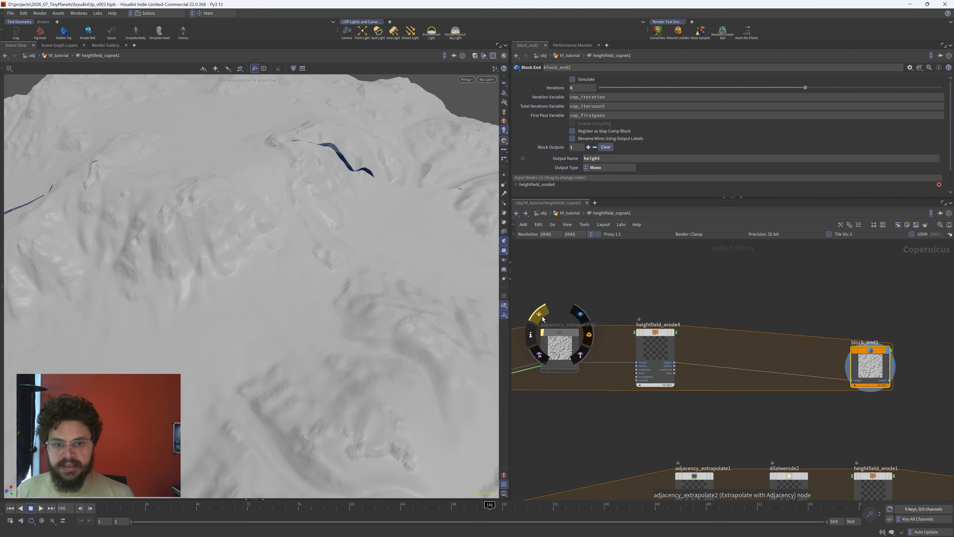
click(543, 319)
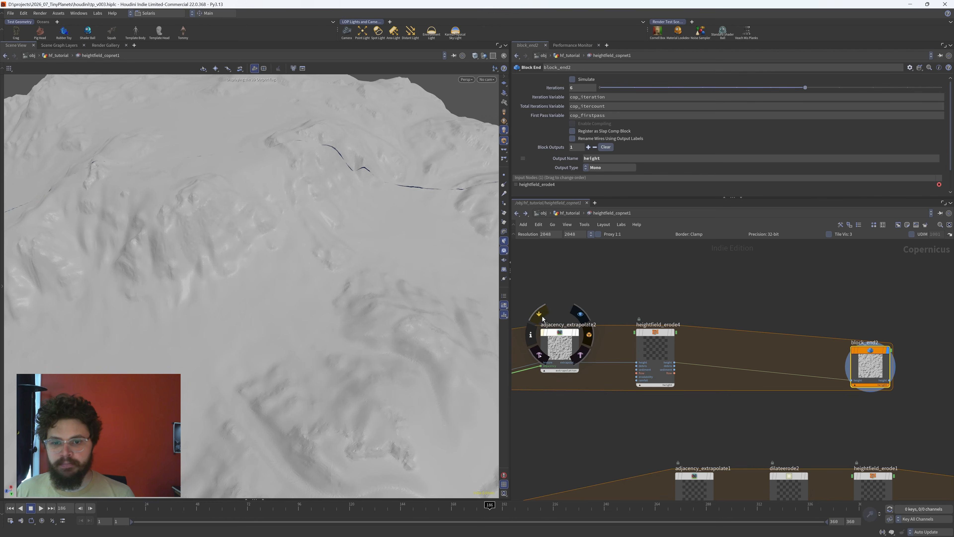
click(543, 319)
click(542, 319)
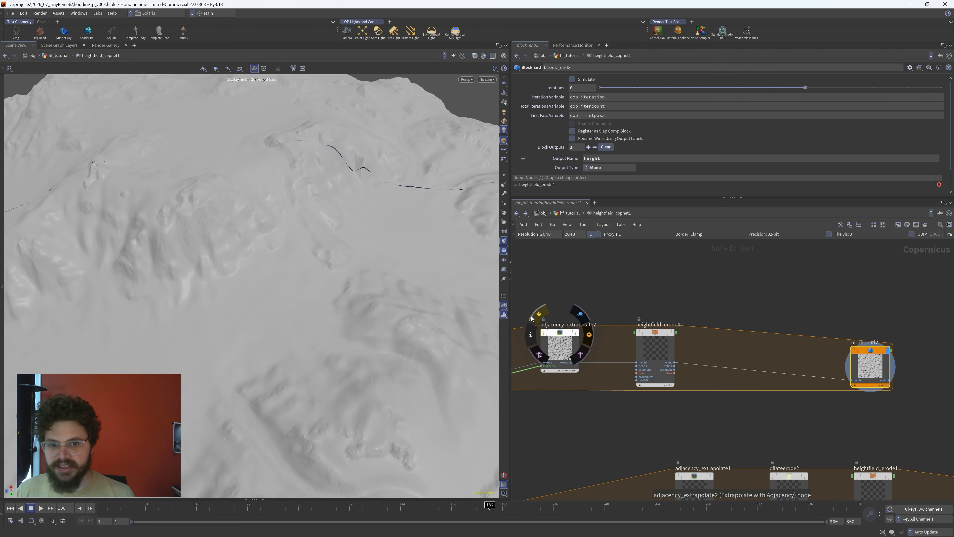
drag(426, 181, 243, 203)
drag(311, 212, 273, 241)
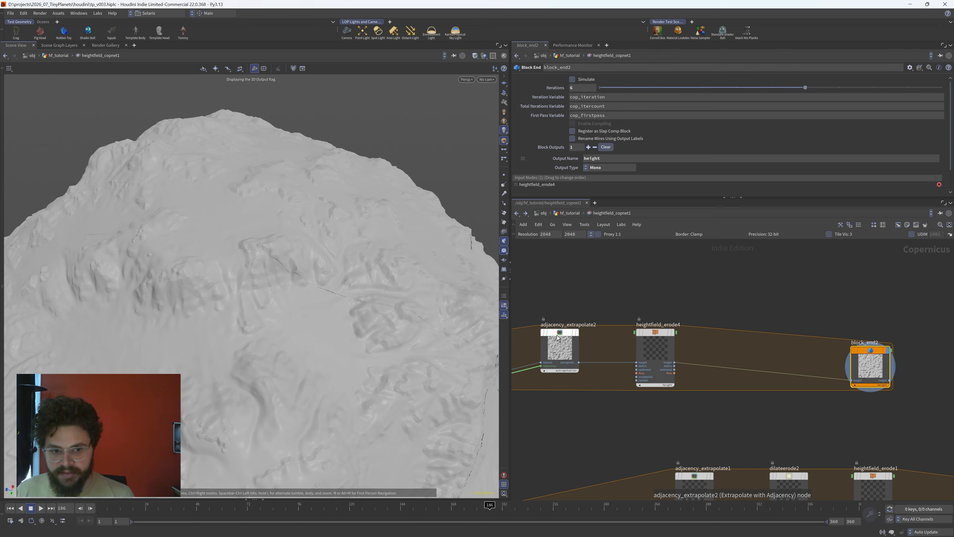
click(540, 315)
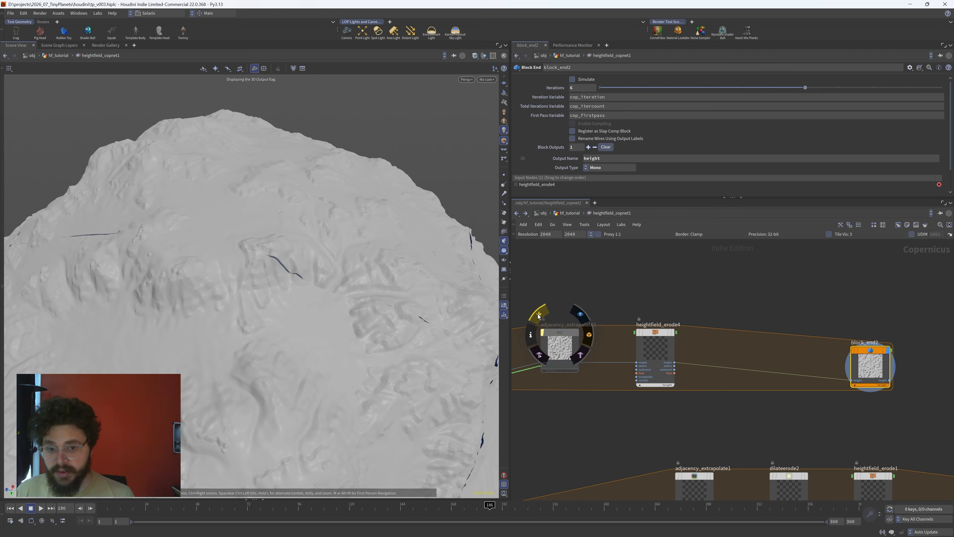
click(539, 315)
- Move heightfield_erode4 farther from adjacency_extrapolate2 to widen the gap between them
middle_drag(641, 294, 703, 244)
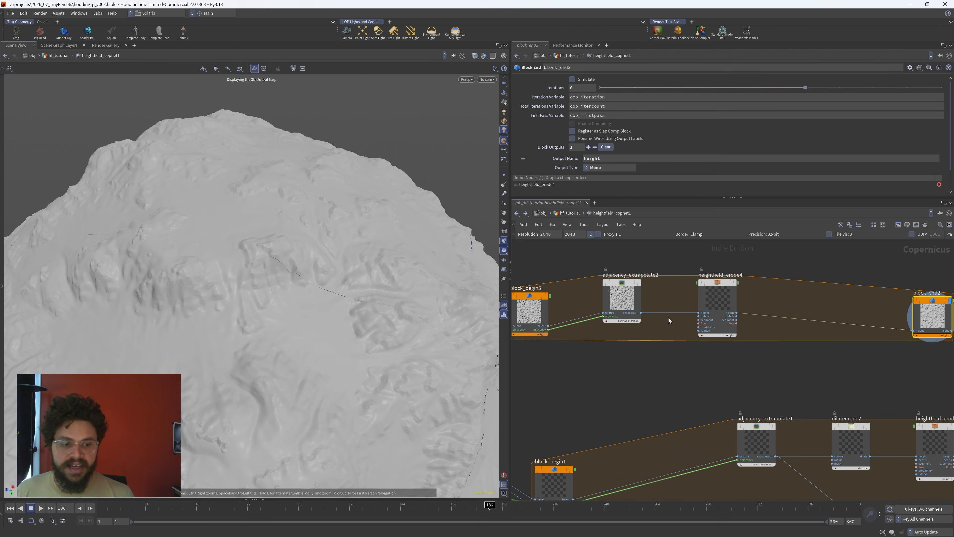
drag(717, 297, 738, 290)
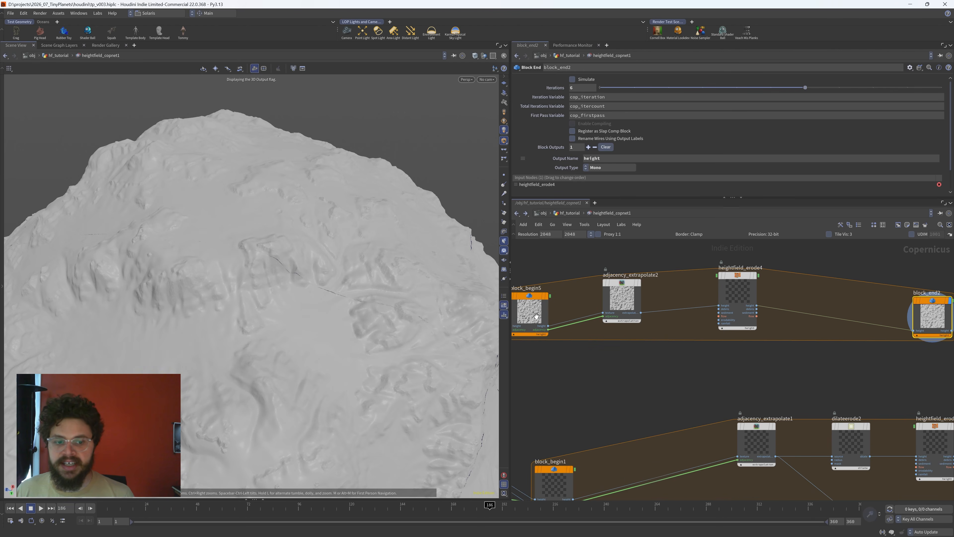
- Move adjacency_extrapolate2 and heightfield_erode4 close together and line them up inside the upper block loop
drag(625, 301, 646, 304)
drag(738, 297, 714, 308)
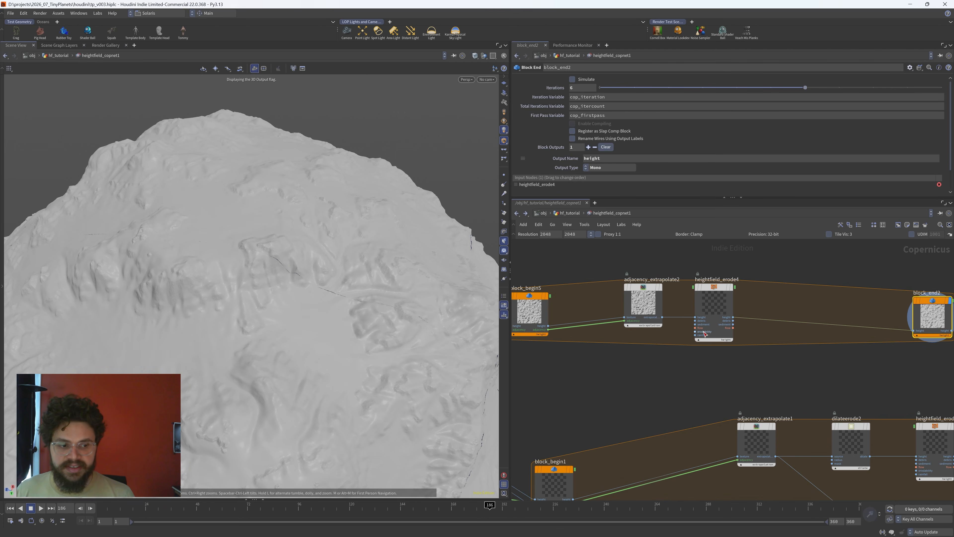
scroll(683, 373, down, 2)
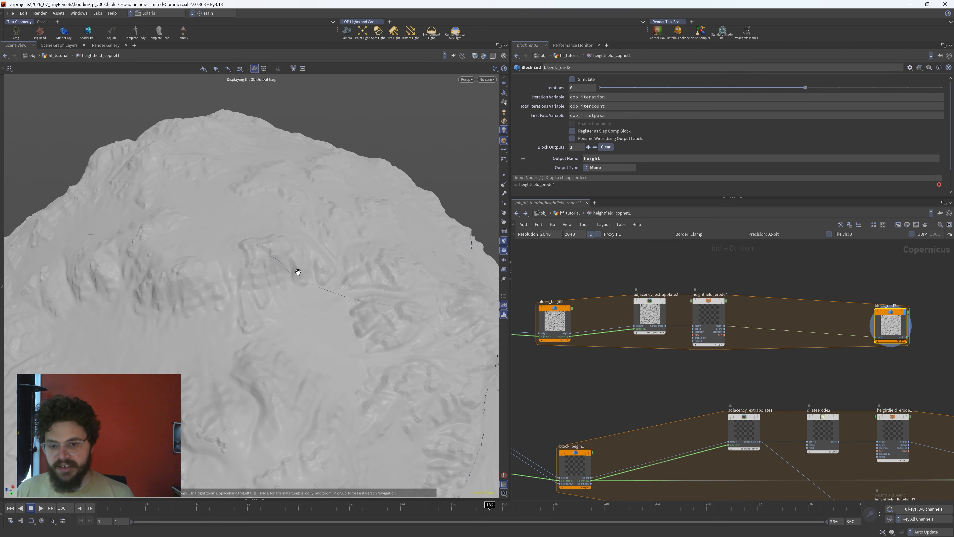
mouse_move(678, 241)
middle_down()
mouse_move(760, 348)
mouse_move(662, 241)
middle_up()
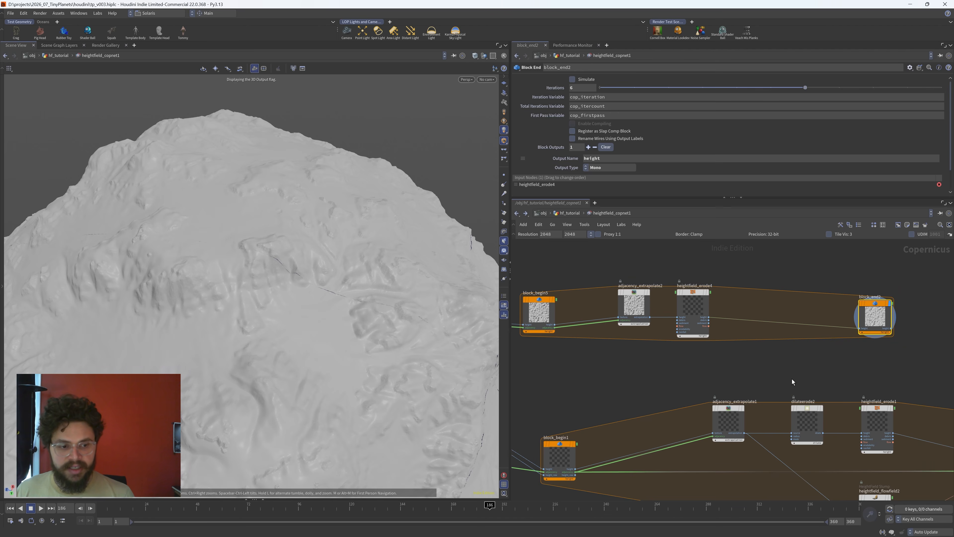
- Shift heightfield_erode4 to make room and insert a Dilate Erode node between adjacency_extrapolate2 and heightfield_erode4
click(814, 427)
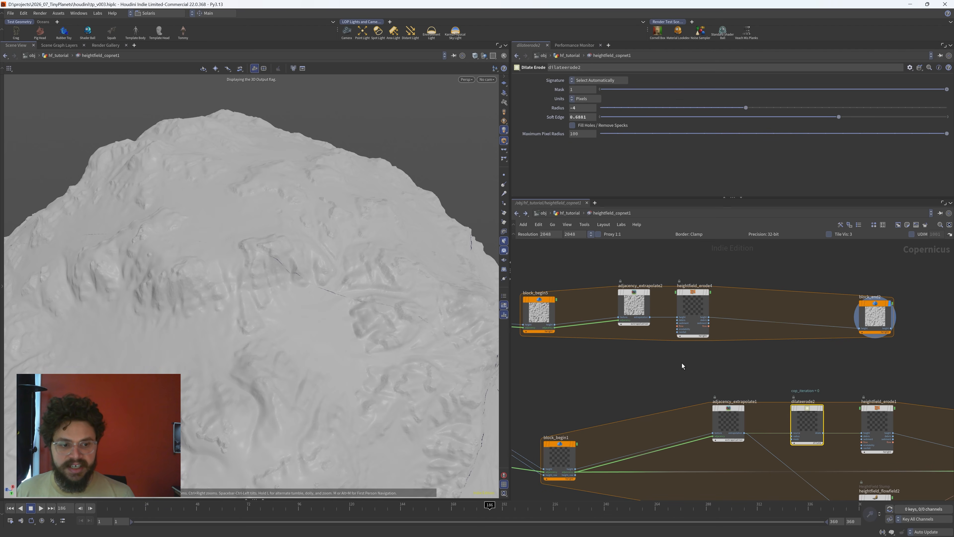
drag(693, 316, 718, 316)
key(Tab)
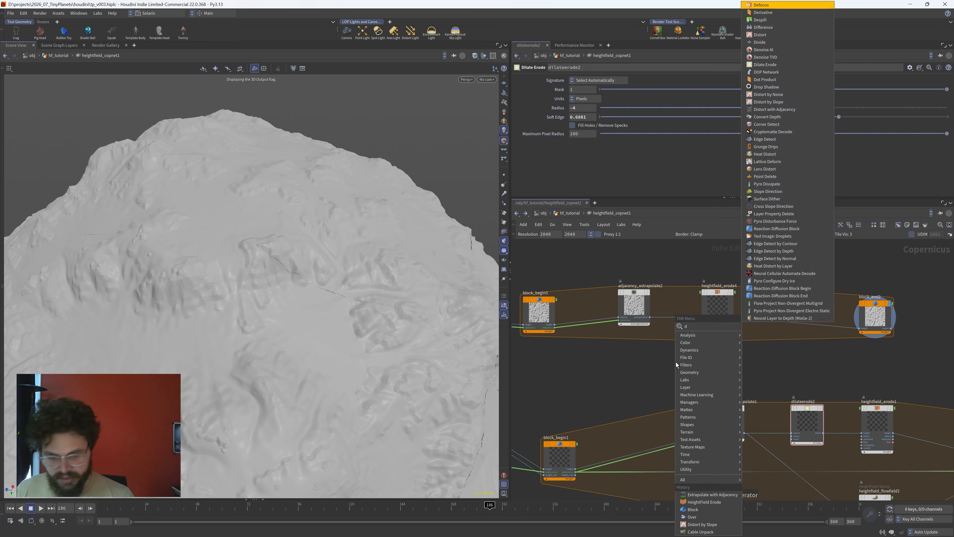
text(dila)
key(Return)
click(676, 365)
drag(677, 379, 688, 323)
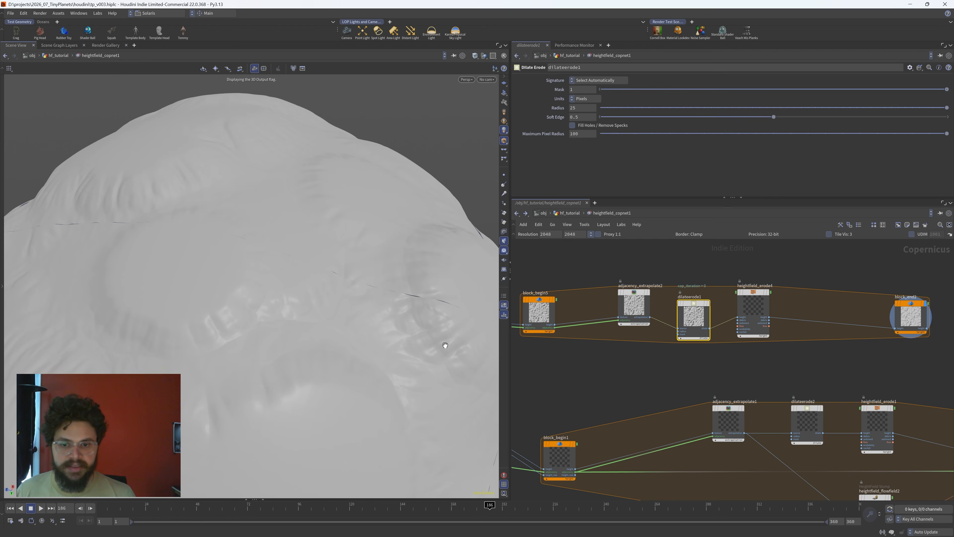
- Set dilateerode1's radius to -4 pixels, matching the Dilate Erode node in the lower loop
click(807, 421)
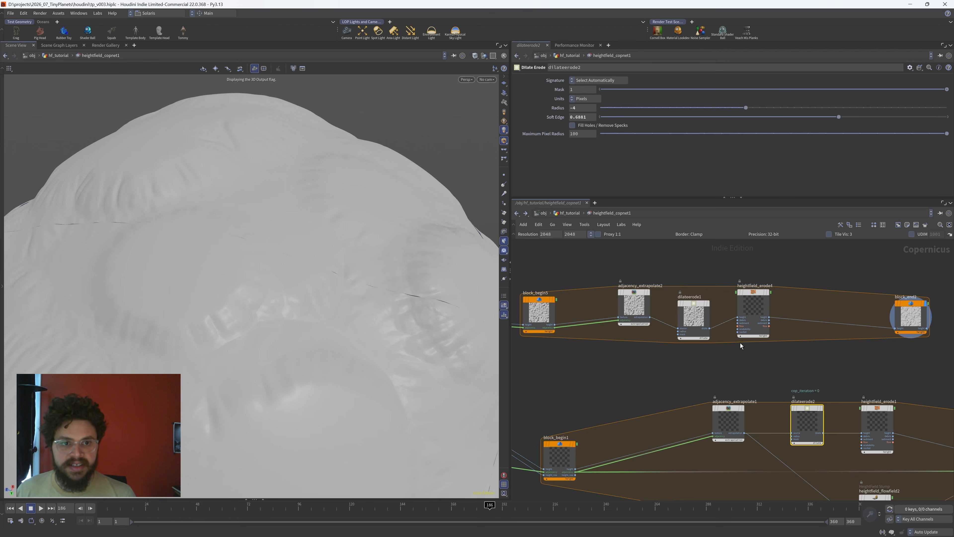
click(702, 336)
double_click(582, 108)
text(-4)
key(Return)
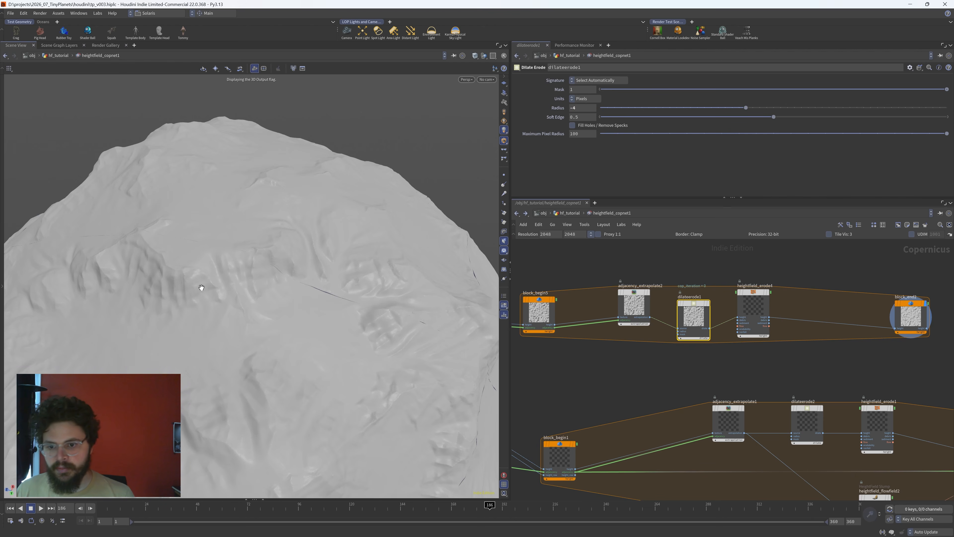
- Set dilateerode1's soft edge to 0.6881, as in dilateerode2, and align the node with its neighbours
click(807, 422)
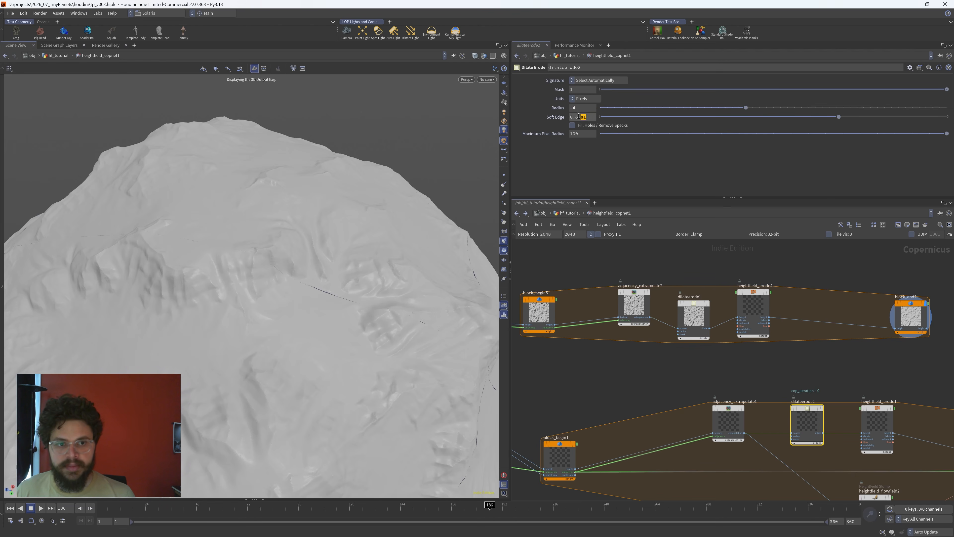
click(699, 312)
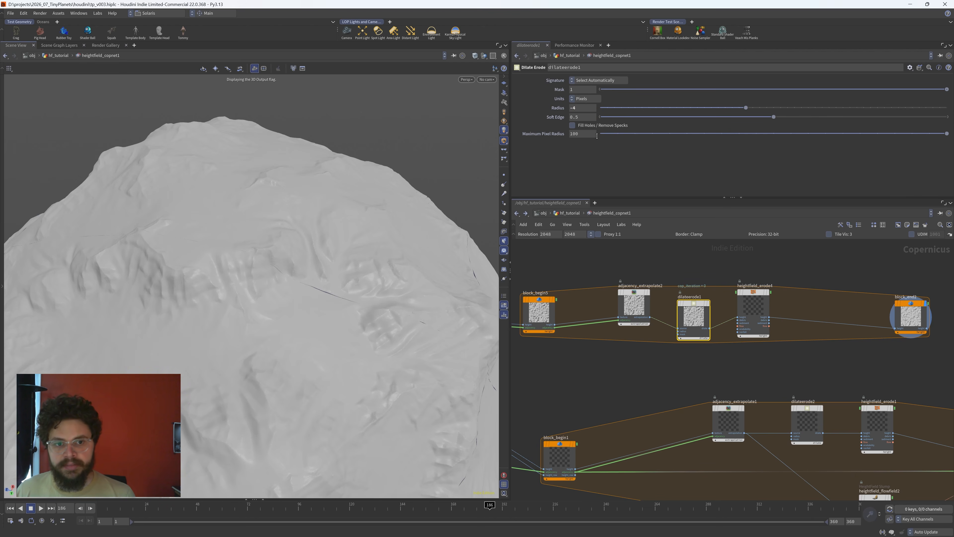
text(0.6881)
key(Escape)
mouse_move(319, 262)
mouse_down()
mouse_move(185, 247)
mouse_move(325, 261)
mouse_up()
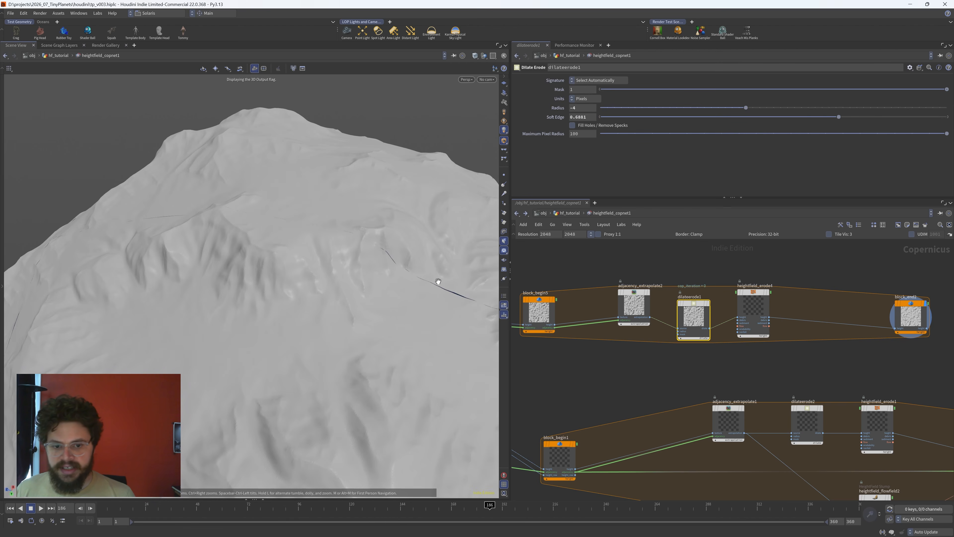
drag(693, 317, 687, 306)
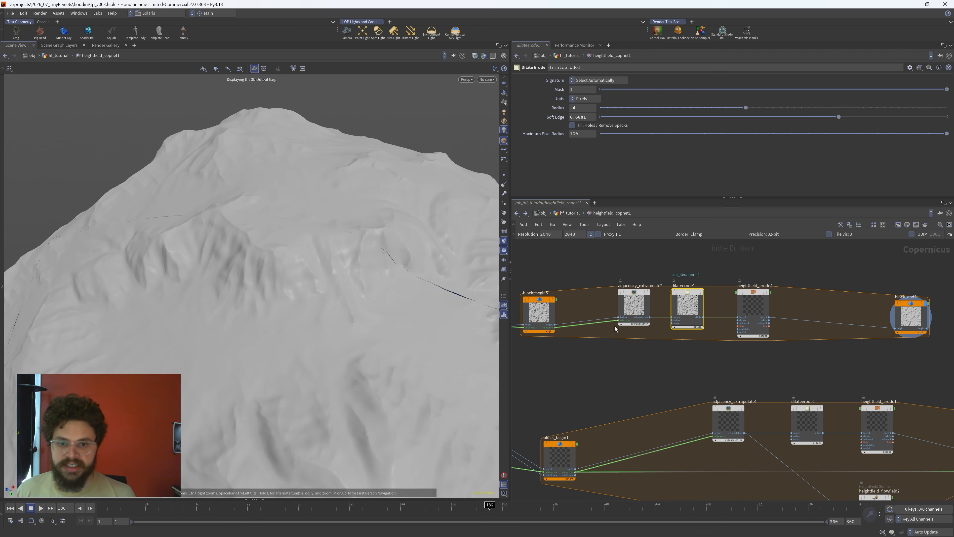
- Check adjacency_distort1 in the lower loop and insert a Distort with Adjacency node between heightfield_erode4 and block_end2
middle_drag(698, 362, 690, 361)
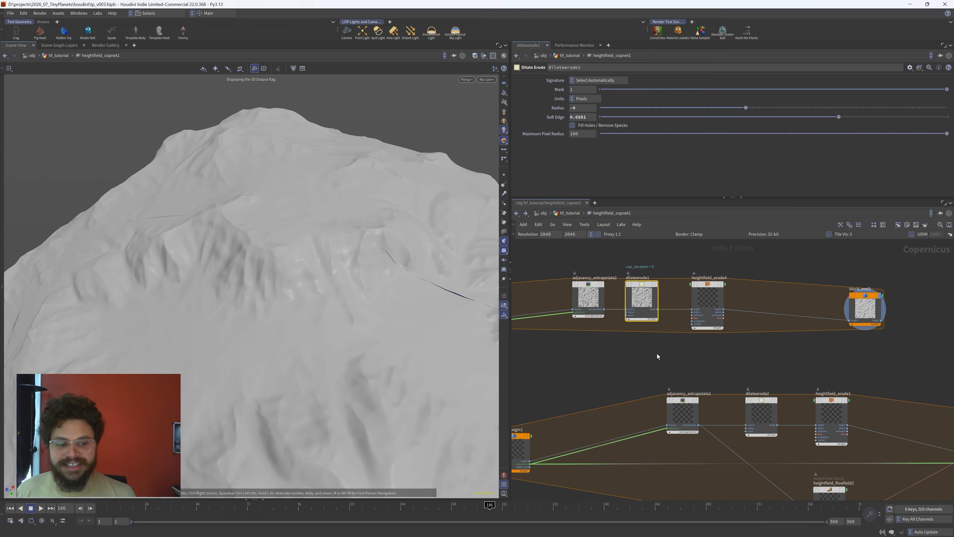
scroll(693, 372, down, 2)
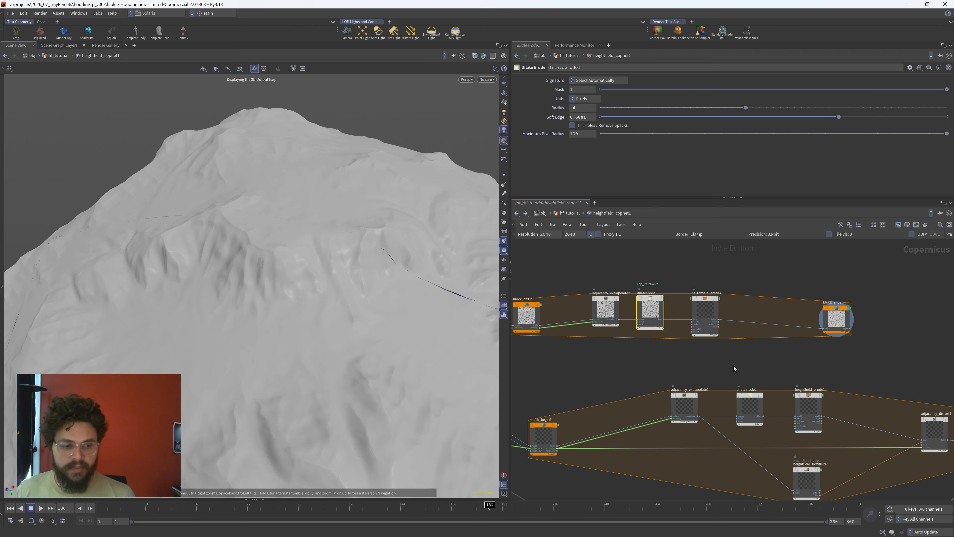
middle_drag(734, 366, 668, 350)
click(869, 416)
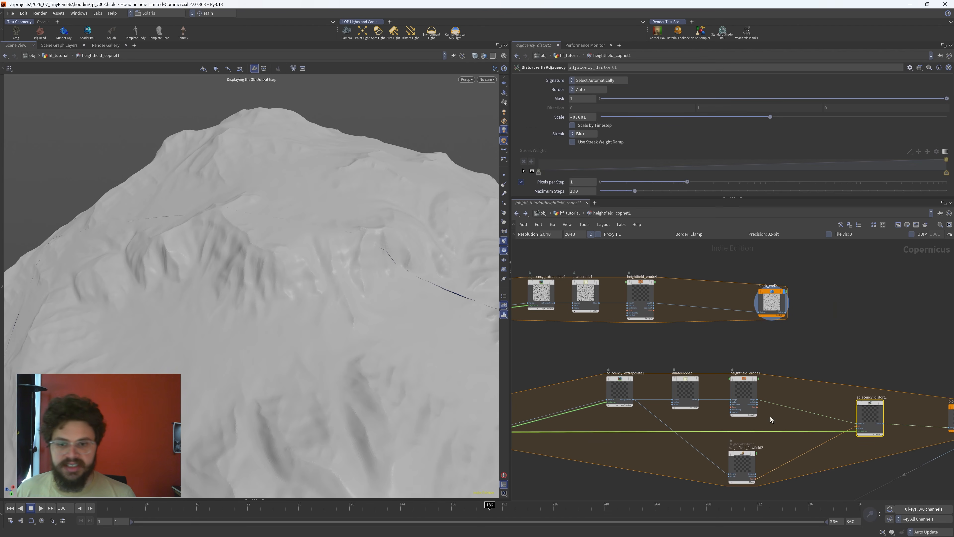
drag(381, 317, 298, 291)
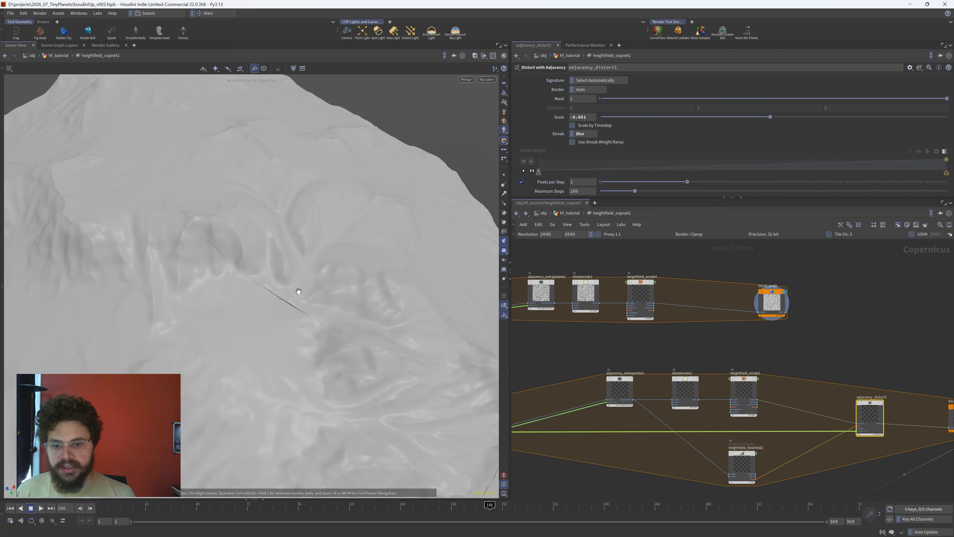
middle_drag(893, 368, 864, 348)
click(854, 357)
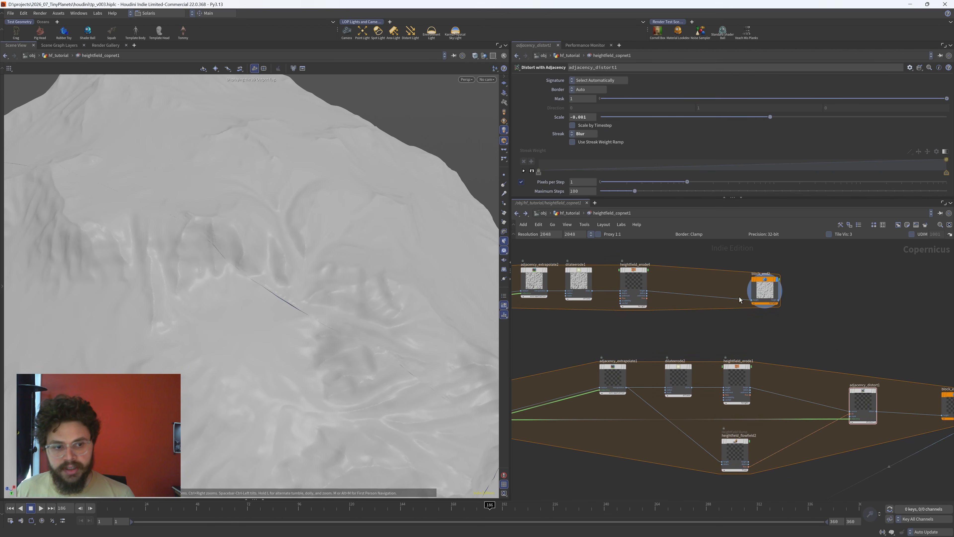
key(Tab)
text(adj)
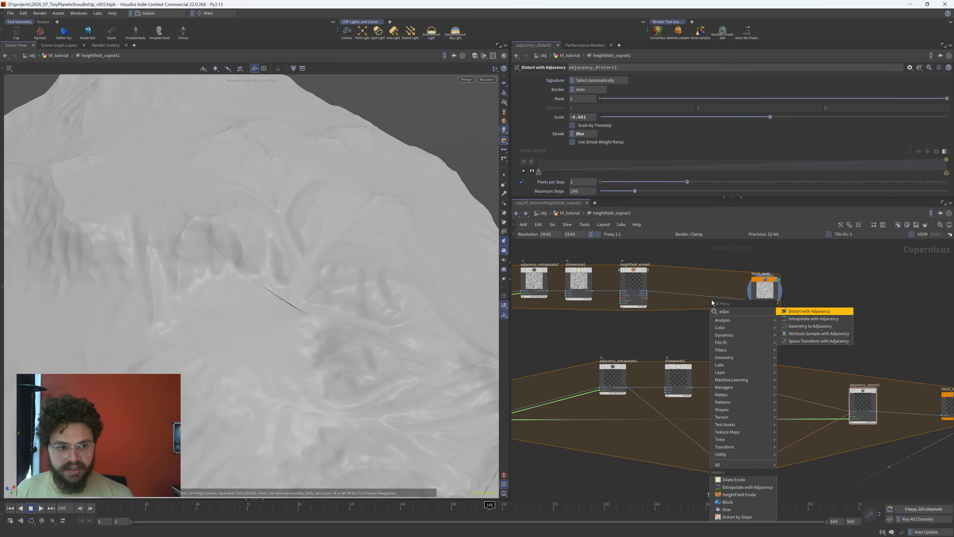
key(Down)
key(Down)
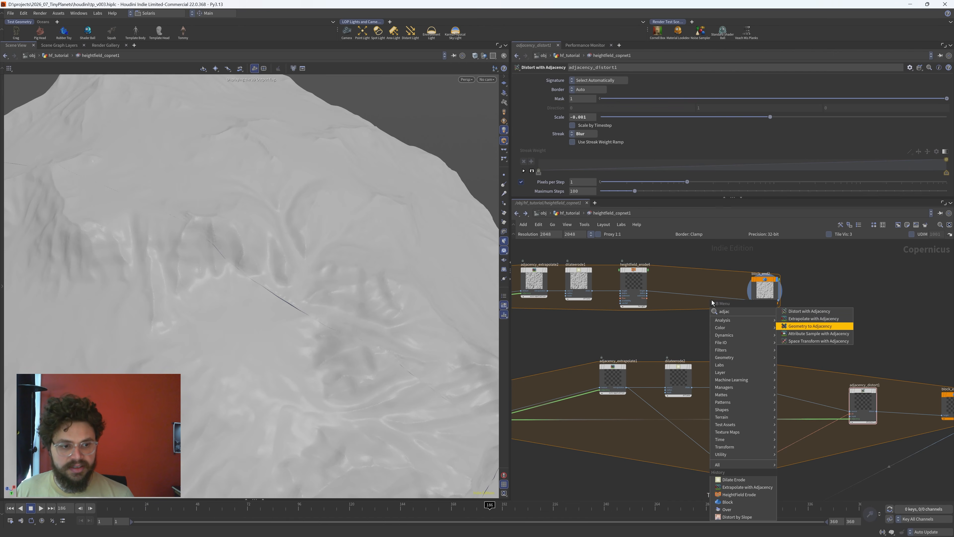
key(Up)
key(Up)
key(Return)
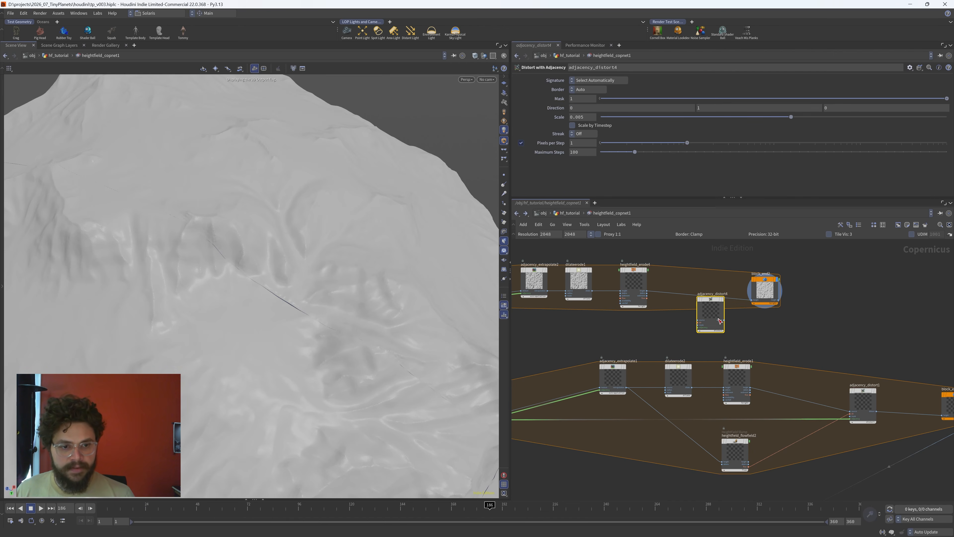
drag(719, 321, 703, 300)
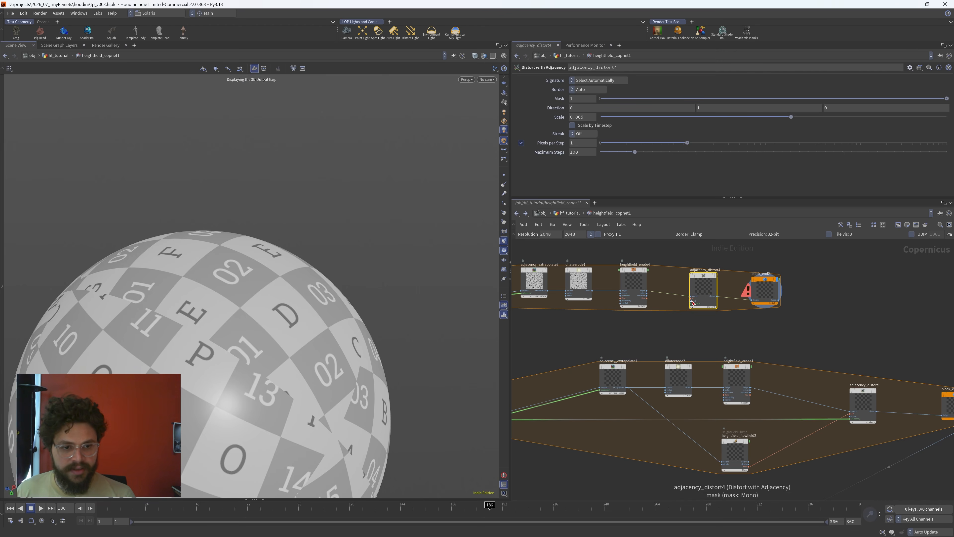
- Wire block_begin5's adjacency output into the adjacency input of adjacency_distort4
scroll(732, 338, up, 1)
scroll(699, 323, up, 2)
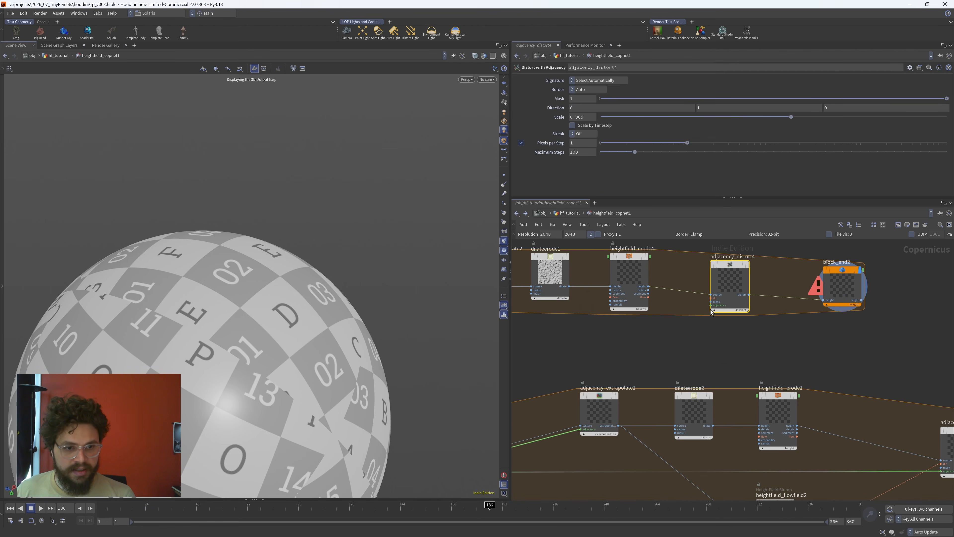
drag(698, 316, 678, 338)
scroll(678, 337, down, 1)
middle_drag(678, 337, 858, 341)
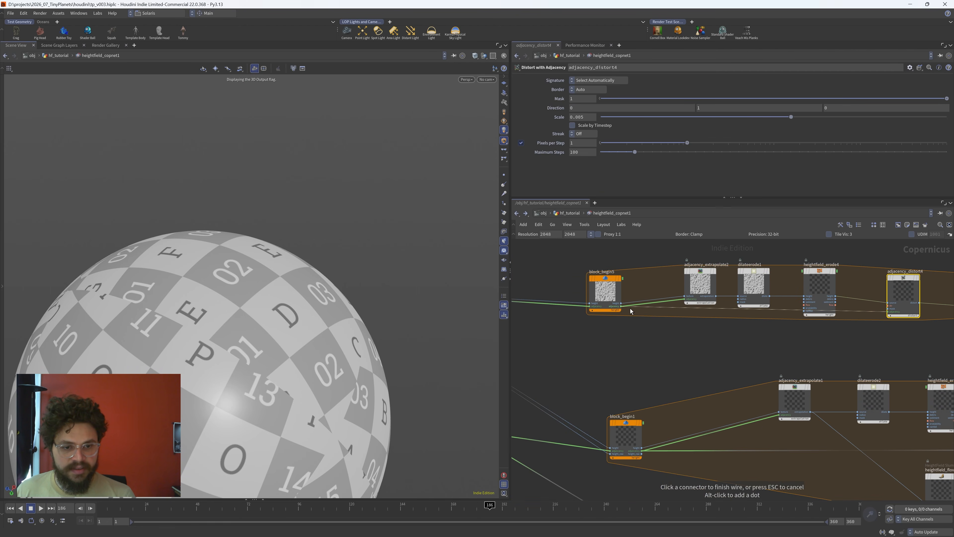
click(620, 306)
middle_drag(860, 334, 731, 319)
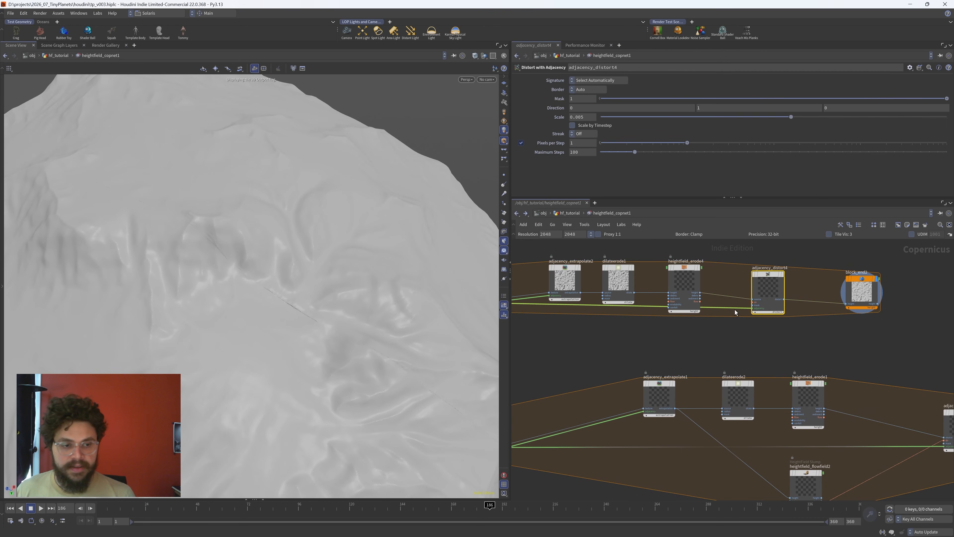
- Move the extrapolate, dilate, erode and distort nodes of the upper loop upward to free space below them
drag(771, 287, 780, 275)
drag(690, 282, 682, 259)
drag(615, 282, 619, 267)
drag(569, 285, 565, 275)
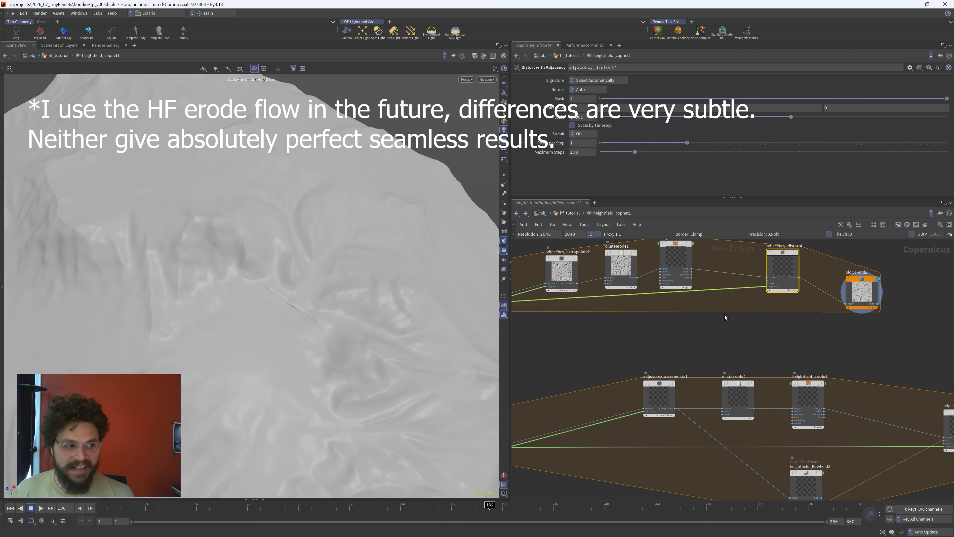
- Add a HeightField Flow Field node below heightfield_erode4 in the upper loop
key(Tab)
text(heightflo)
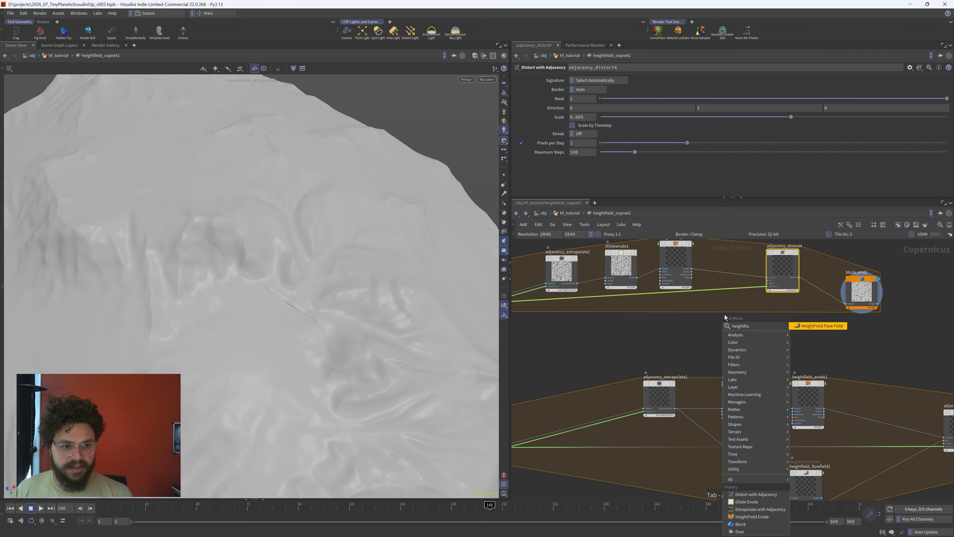
key(Return)
click(725, 316)
- Feed adjacency_extrapolate2's output into heightfield_flowfield3 and wire its flow into adjacency_distort4's direction input
click(577, 283)
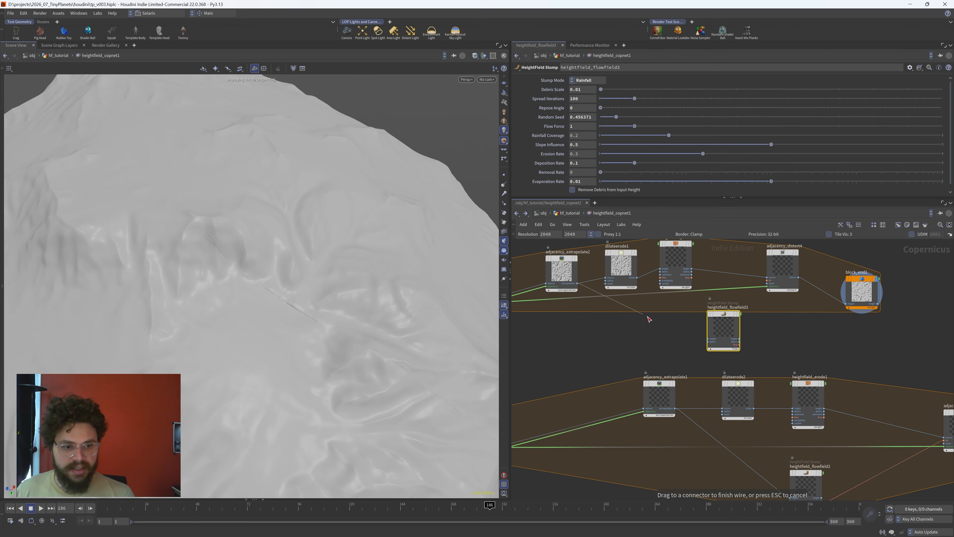
click(708, 339)
click(738, 345)
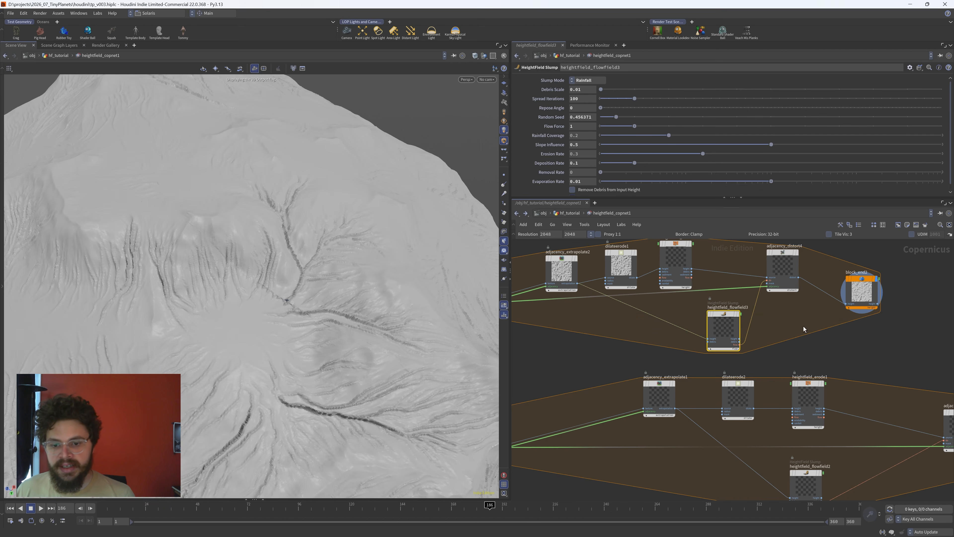
drag(712, 340, 691, 348)
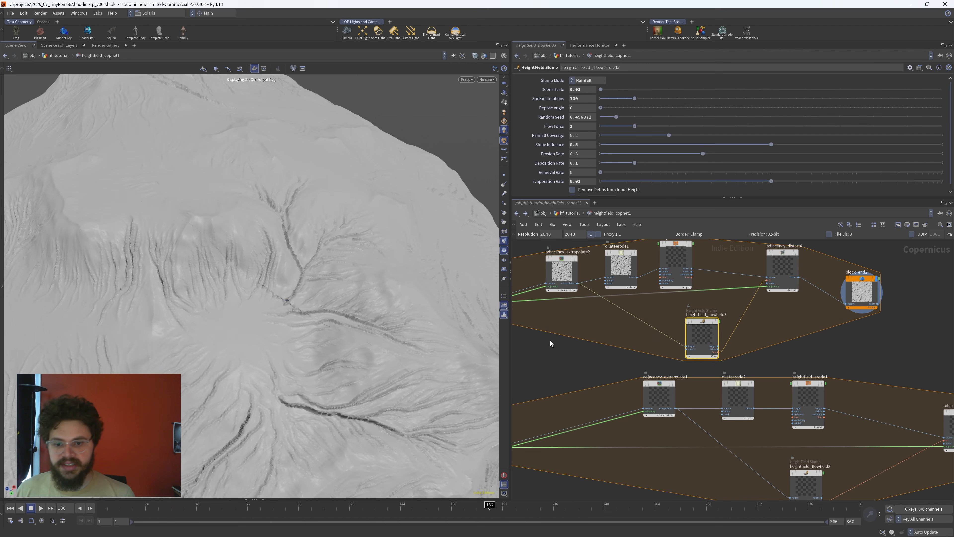
- Examine the flow-distorted planet terrain from several angles, checking the carved channels and the UV seams
drag(269, 282, 330, 278)
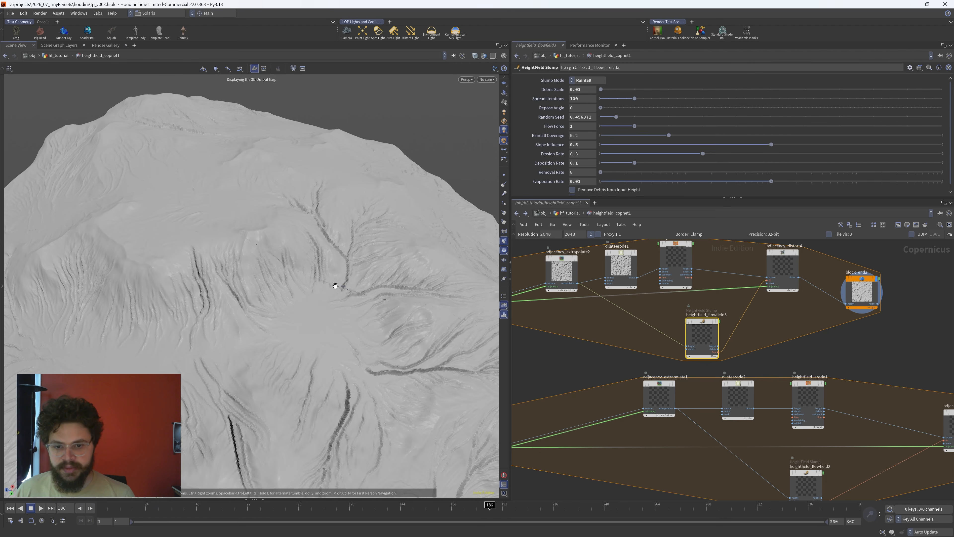
drag(393, 305, 317, 303)
drag(294, 253, 251, 228)
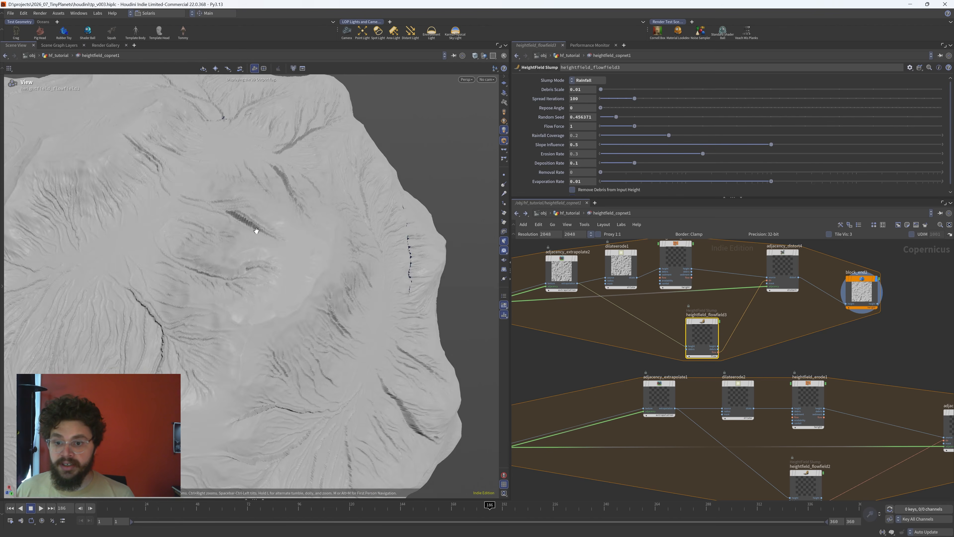
middle_drag(251, 228, 289, 259)
drag(290, 259, 370, 309)
scroll(370, 308, up, 5)
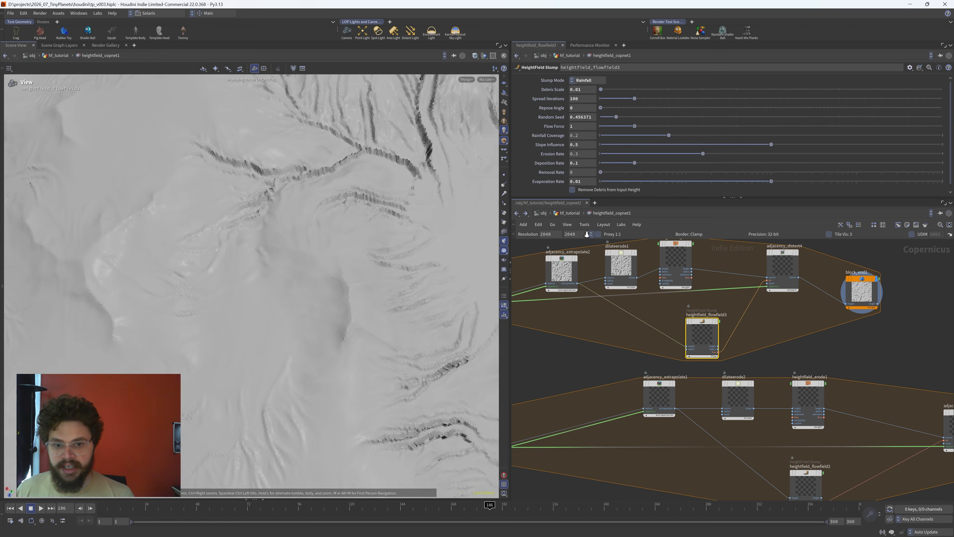
middle_drag(370, 309, 314, 227)
drag(314, 227, 270, 236)
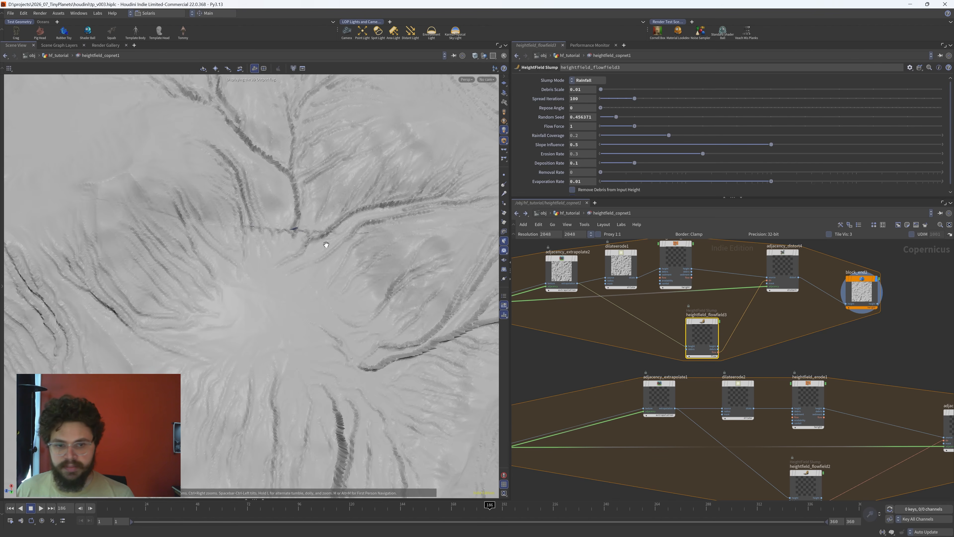
- Copy adjacency_distort1's scale of -0.001 into adjacency_distort4 and set its streak mode to Blur
middle_drag(857, 354, 799, 353)
drag(864, 374, 907, 440)
click(590, 117)
key(ctrl+c)
click(724, 265)
drag(593, 118, 535, 141)
key(ctrl+v)
click(579, 134)
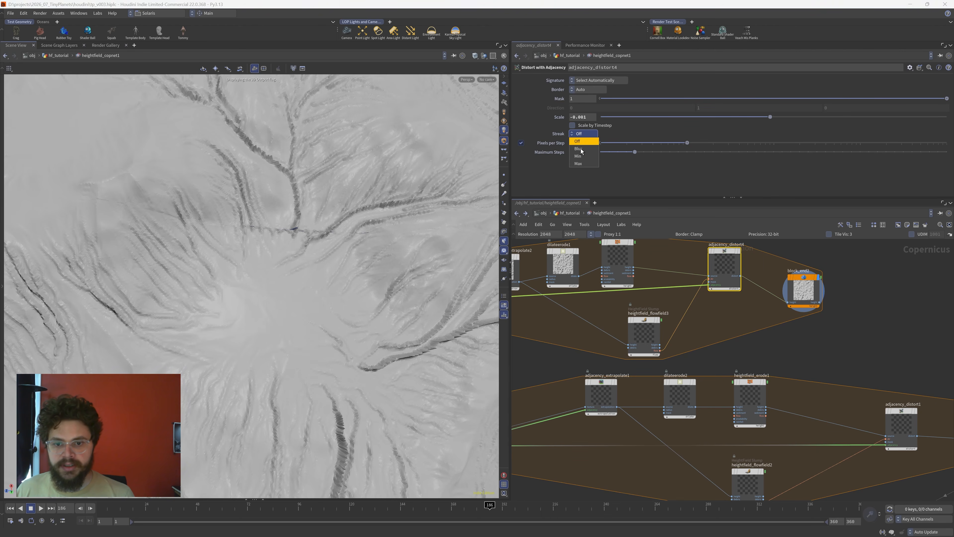
click(579, 149)
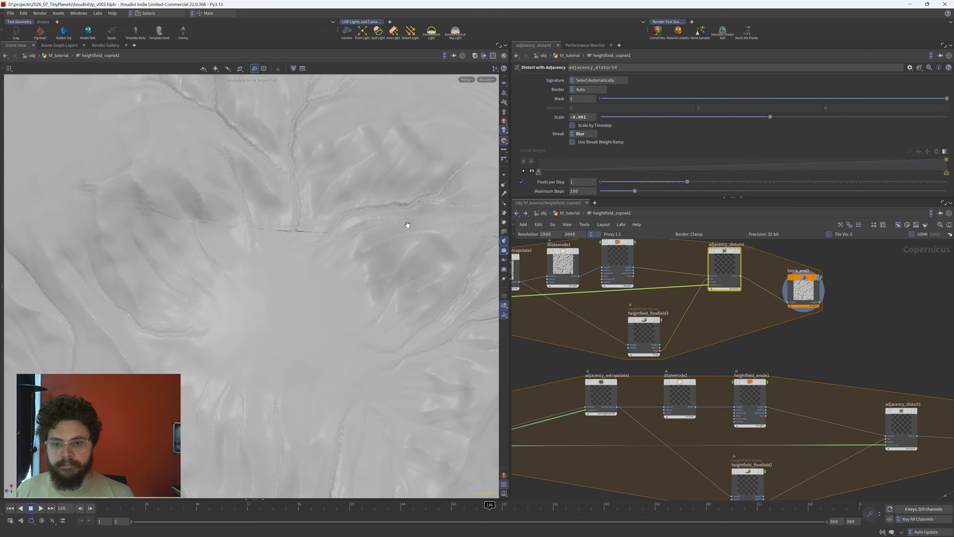
- Examine the planet terrain with adjacency_distort4's blurred distortion from several angles and close up along the UV seams
scroll(328, 236, down, 10)
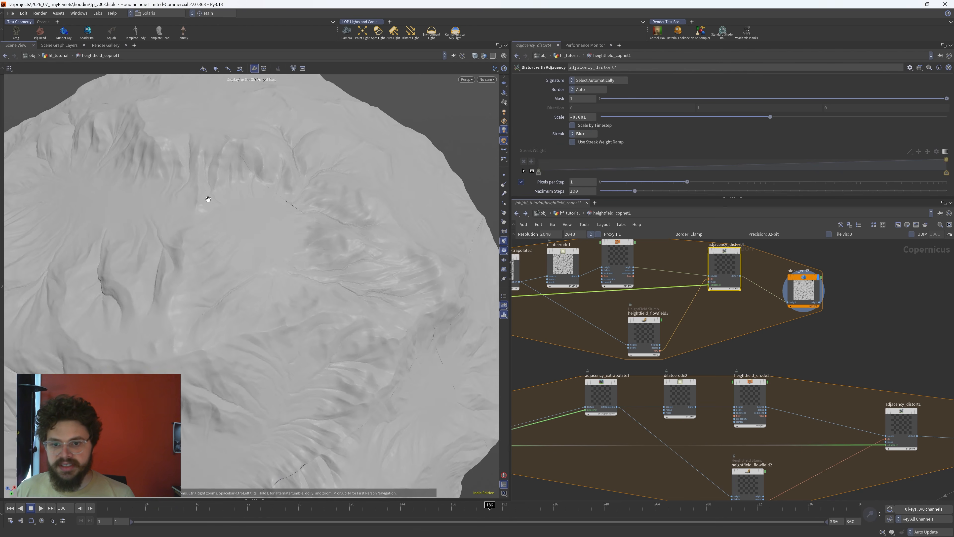
scroll(300, 199, up, 5)
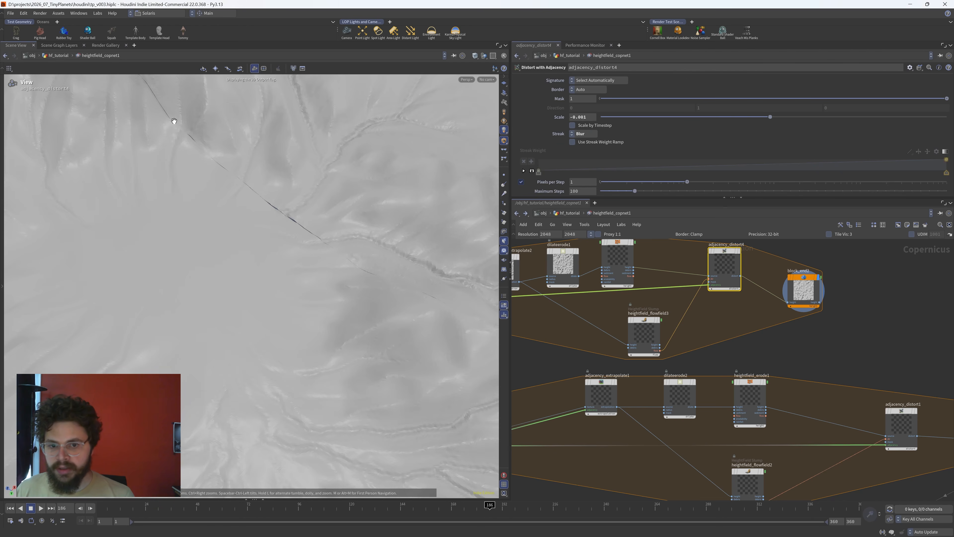
right_drag(385, 212, 167, 201)
drag(316, 201, 338, 201)
right_drag(338, 201, 451, 200)
drag(187, 241, 352, 335)
scroll(342, 305, up, 8)
drag(366, 299, 385, 319)
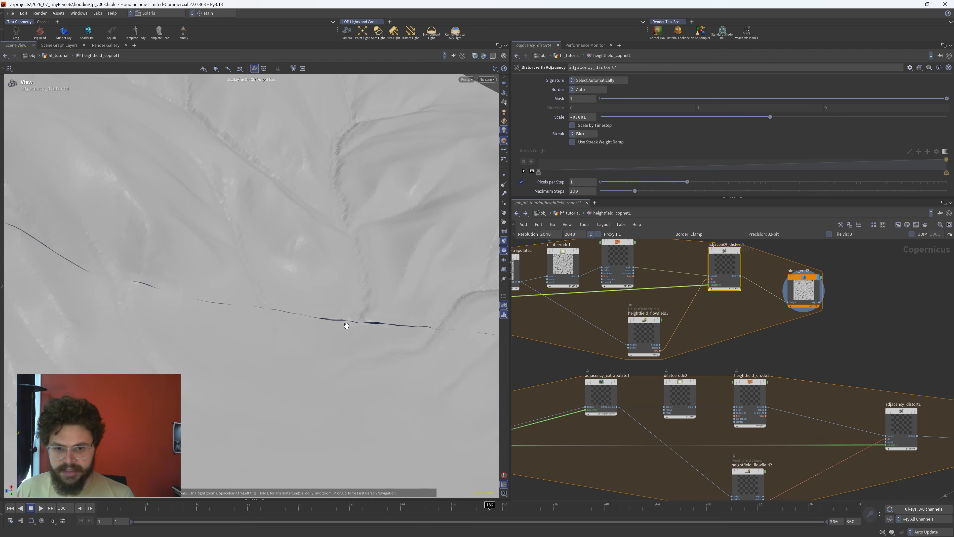
scroll(836, 340, down, 2)
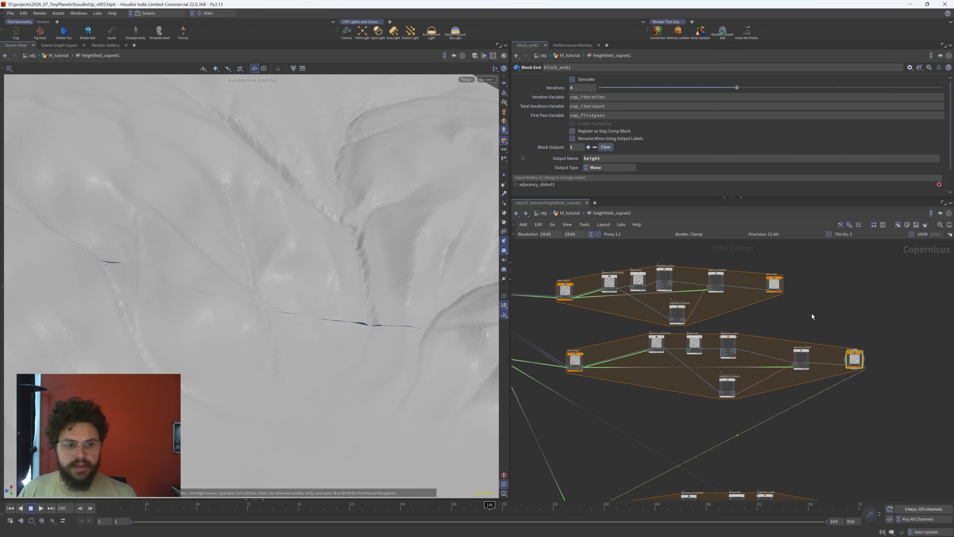
- Delete the seven nodes of the upper duplicate erosion loop, including heightfield_flowfield3 and adjacency_distort4
middle_drag(812, 313, 871, 330)
drag(597, 279, 858, 340)
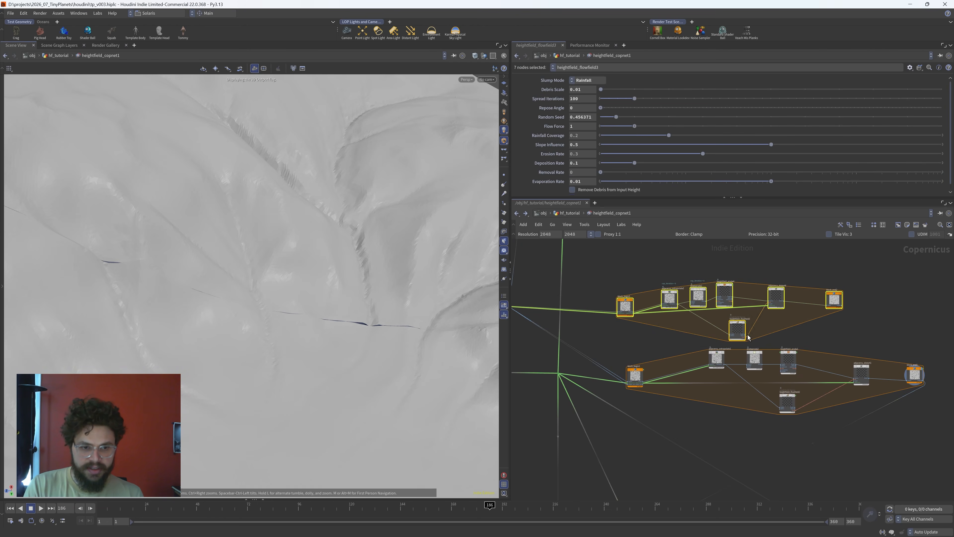
key(Delete)
- Display the remaining loop's block_end1 result and enable the 3D output flag on sopimport1
drag(883, 344, 934, 412)
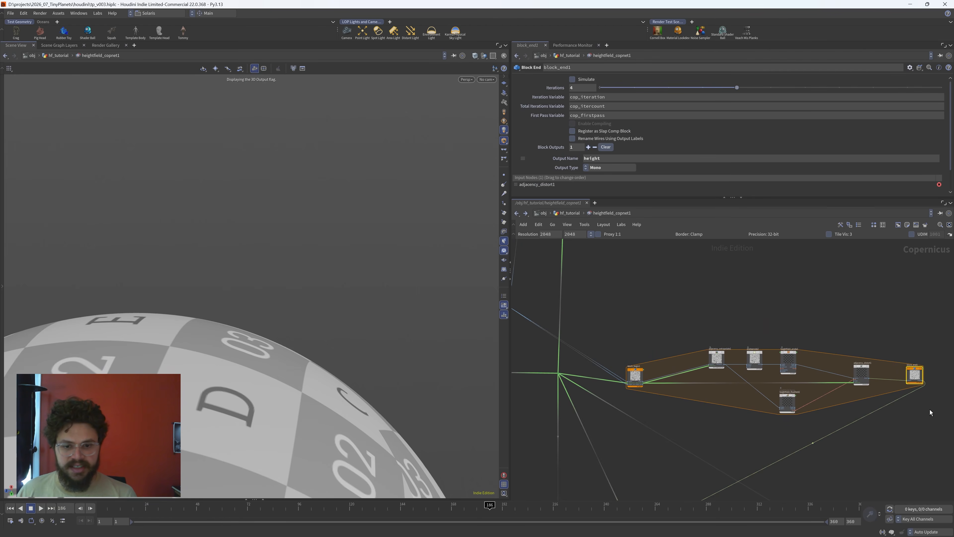
key(x)
drag(890, 348, 925, 395)
key(r)
drag(390, 349, 339, 323)
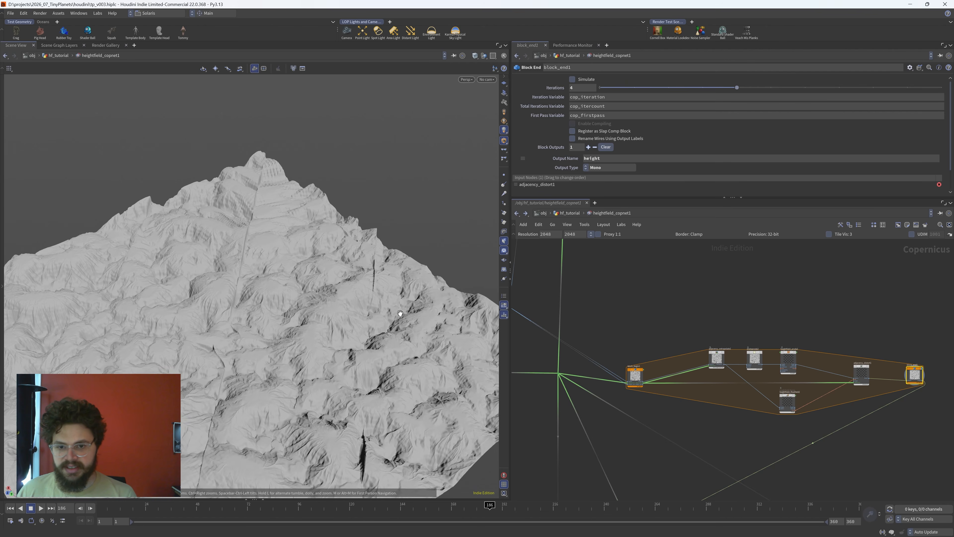
key(x)
key(x)
key(x)
key(x)
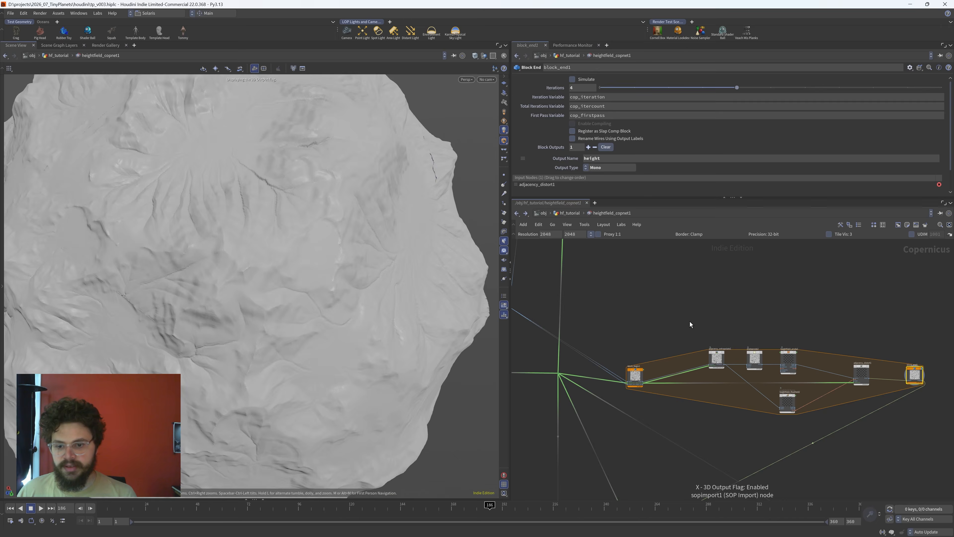
key(x)
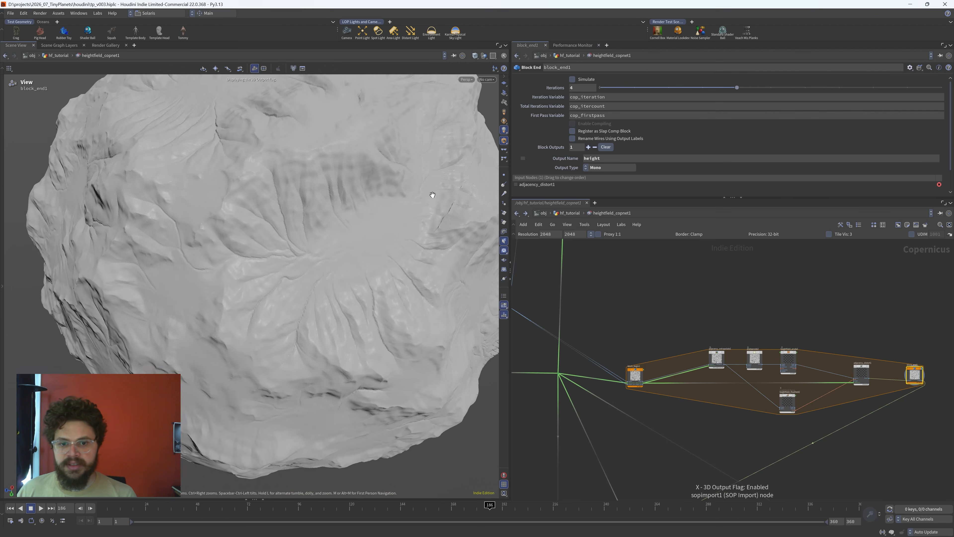
- Examine block_end1's terrain along the seam crack and bring up the seam_mask subnetwork beside the add2 blend for reference
scroll(432, 192, up, 5)
drag(432, 186, 309, 186)
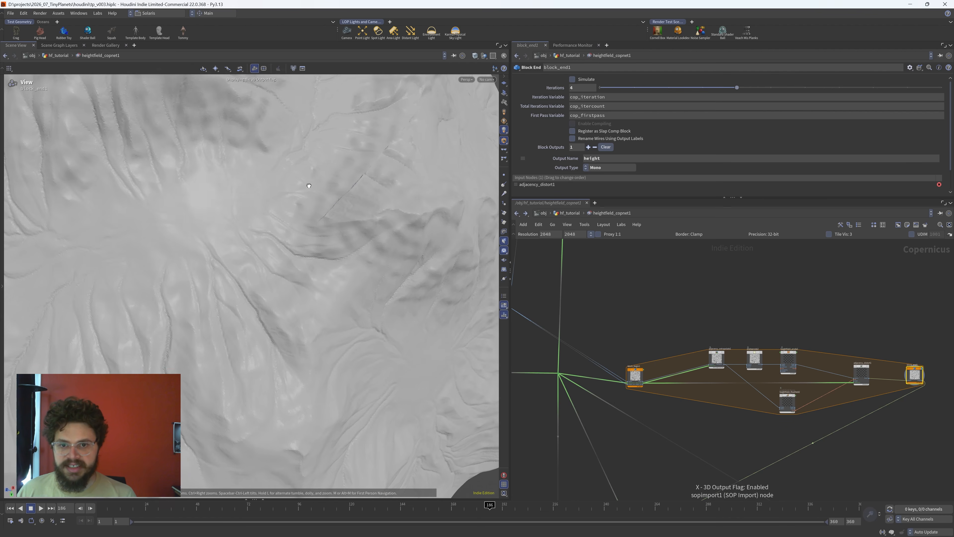
scroll(740, 304, down, 3)
middle_drag(728, 296, 707, 383)
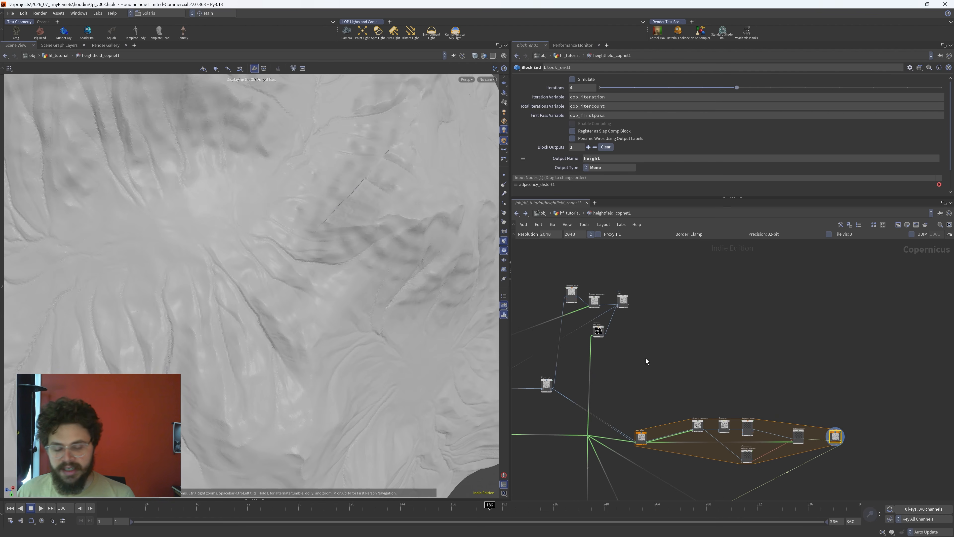
middle_drag(553, 298, 598, 323)
scroll(607, 321, up, 6)
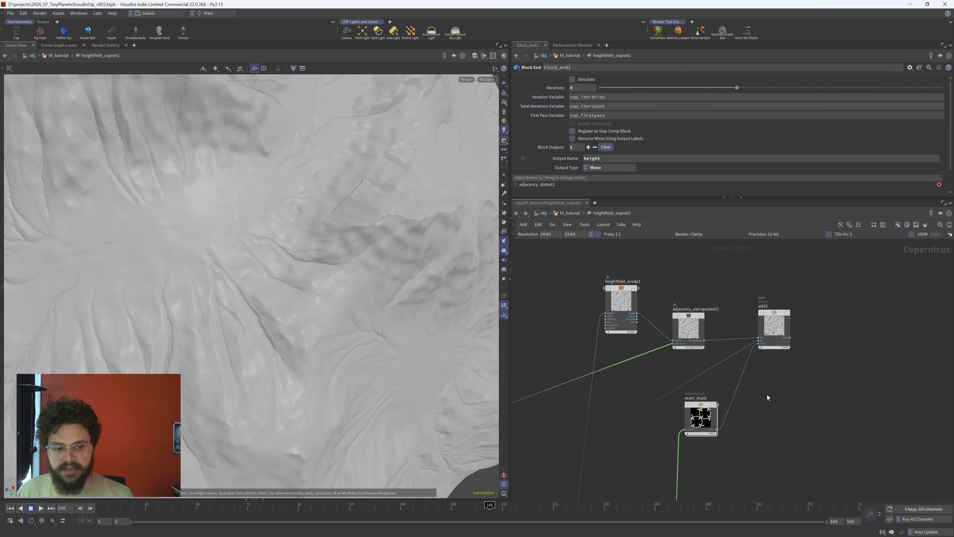
drag(765, 395, 654, 444)
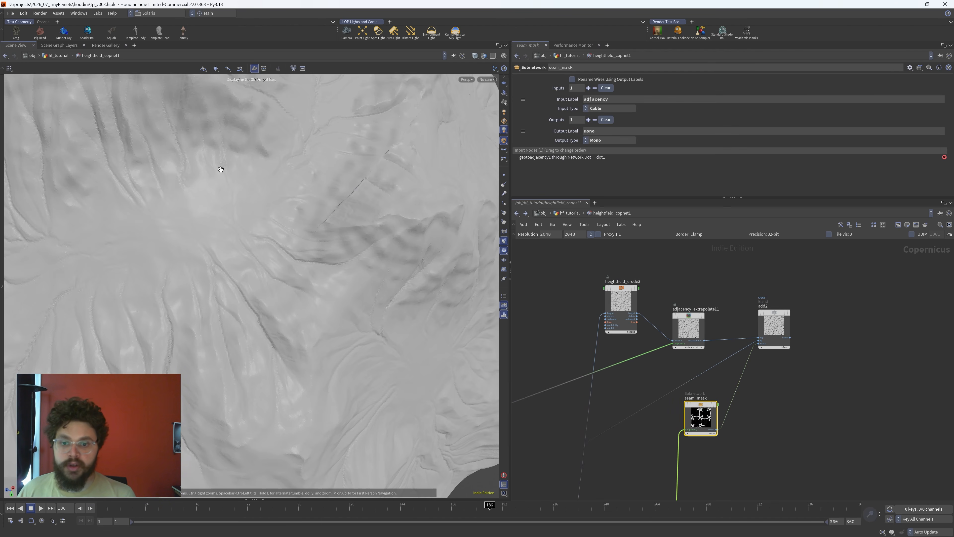
drag(348, 209, 330, 231)
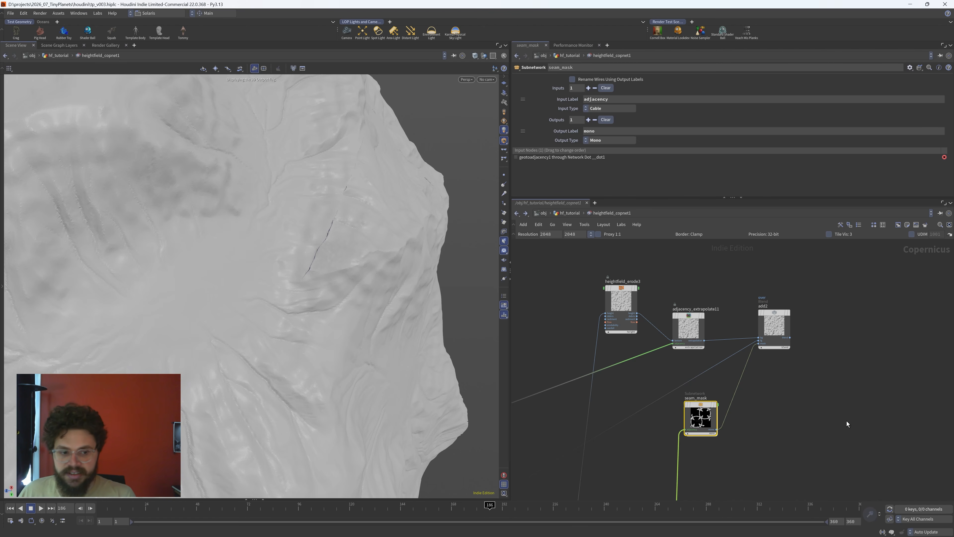
- Set block_end1's iterations to 5 and check the eroded planet
scroll(821, 412, down, 5)
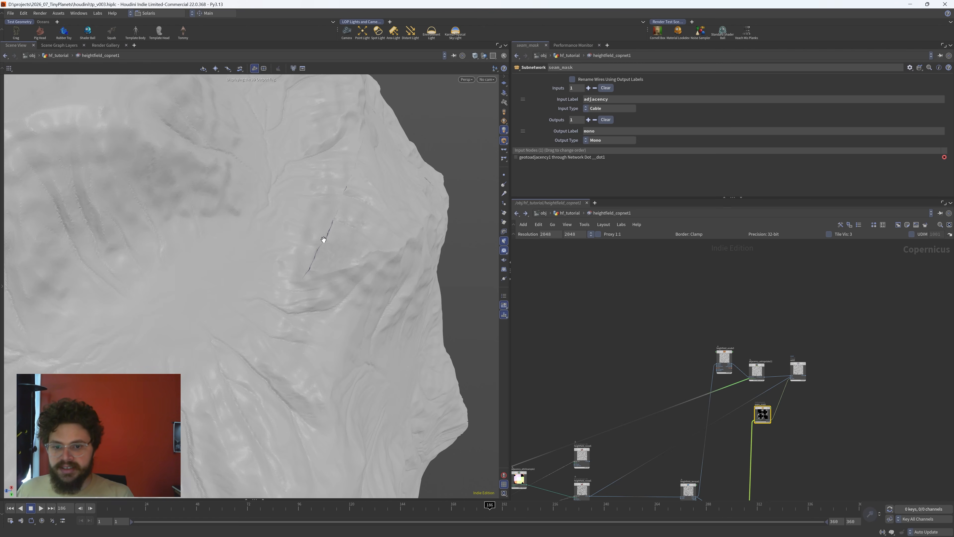
scroll(818, 400, down, 4)
middle_drag(818, 423, 623, 288)
scroll(820, 338, up, 4)
middle_drag(691, 350, 762, 311)
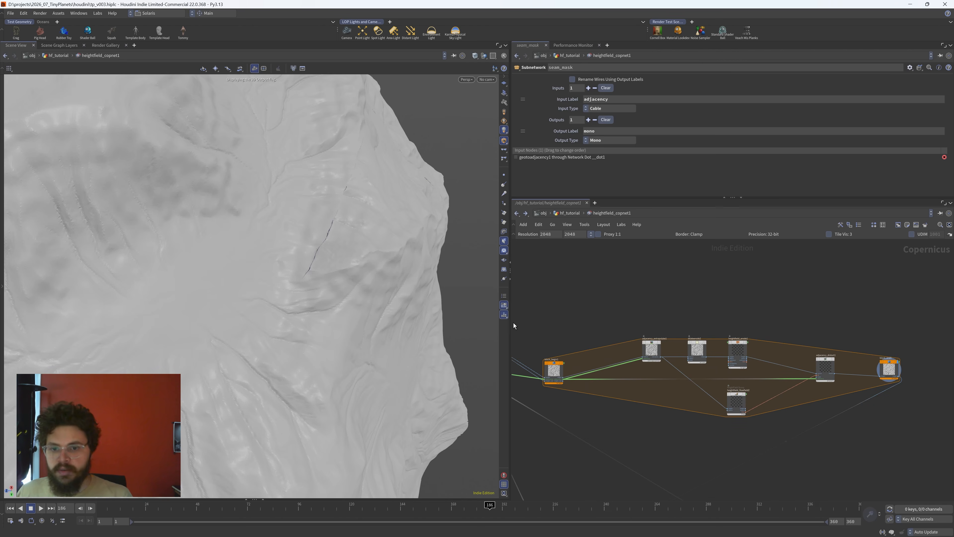
click(890, 371)
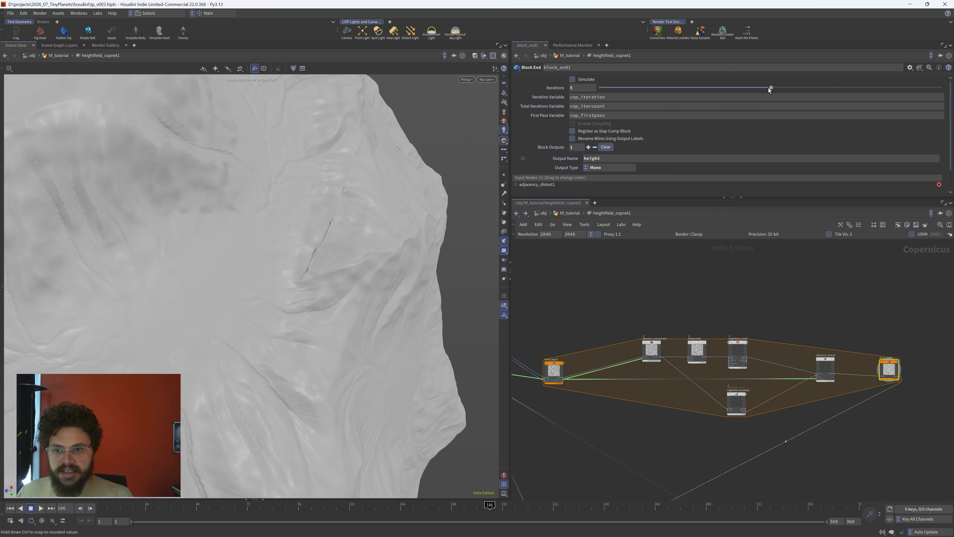
scroll(140, 195, down, 10)
drag(140, 196, 245, 188)
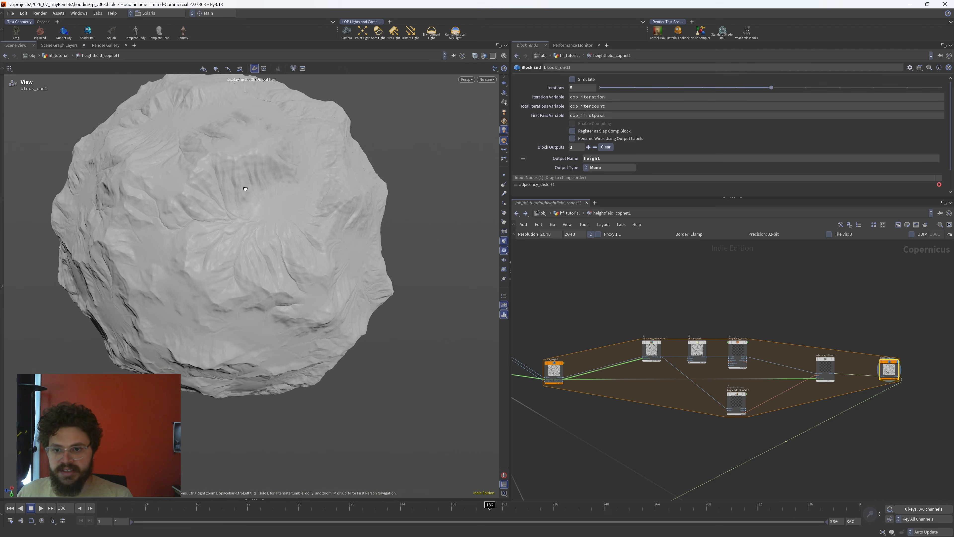
drag(337, 239, 359, 221)
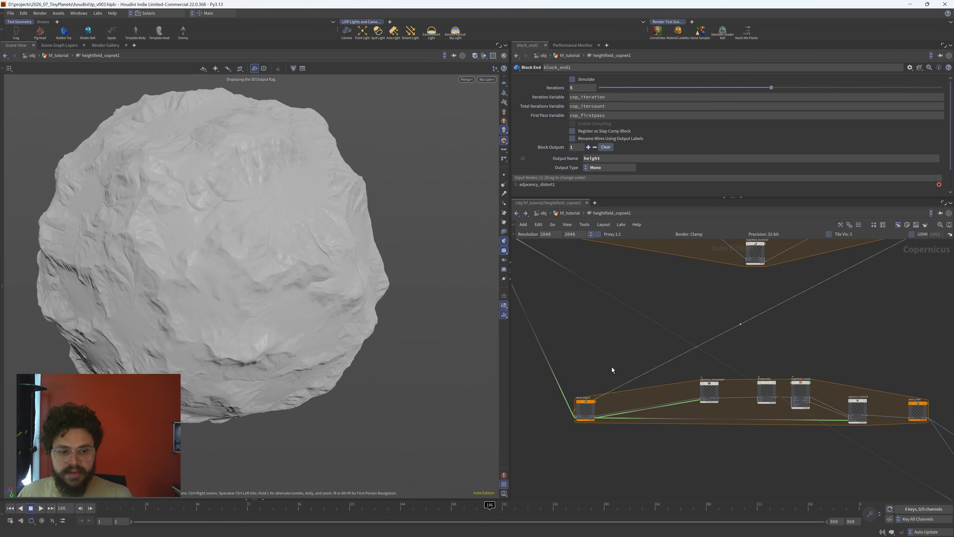
- Display the result of block_end4 in the second erosion loop, after adjacency_distort3
scroll(614, 366, up, 2)
scroll(658, 359, down, 2)
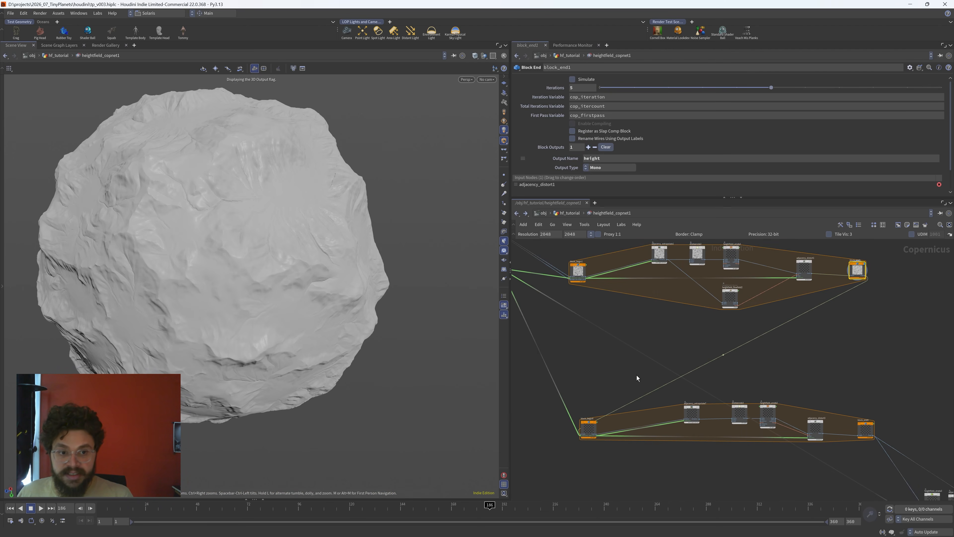
scroll(614, 400, up, 3)
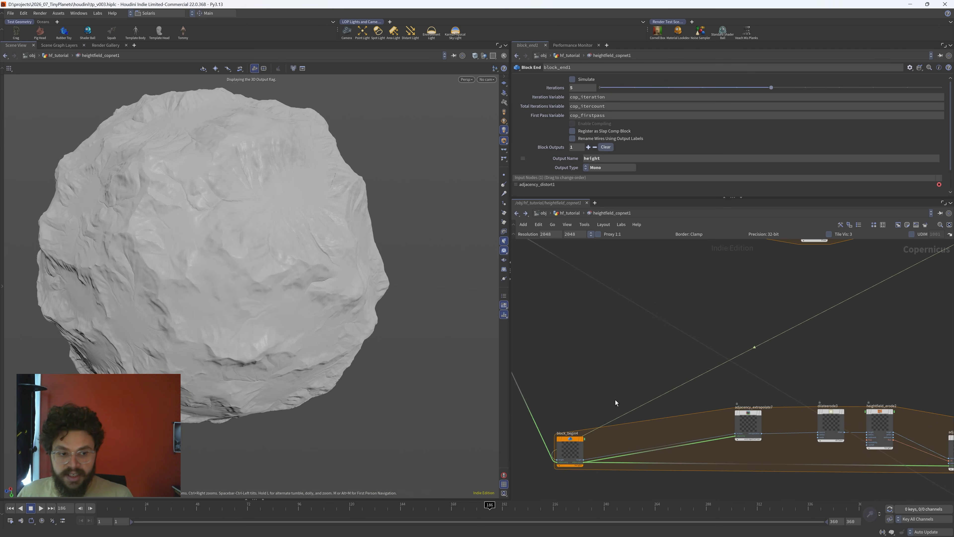
scroll(672, 423, up, 3)
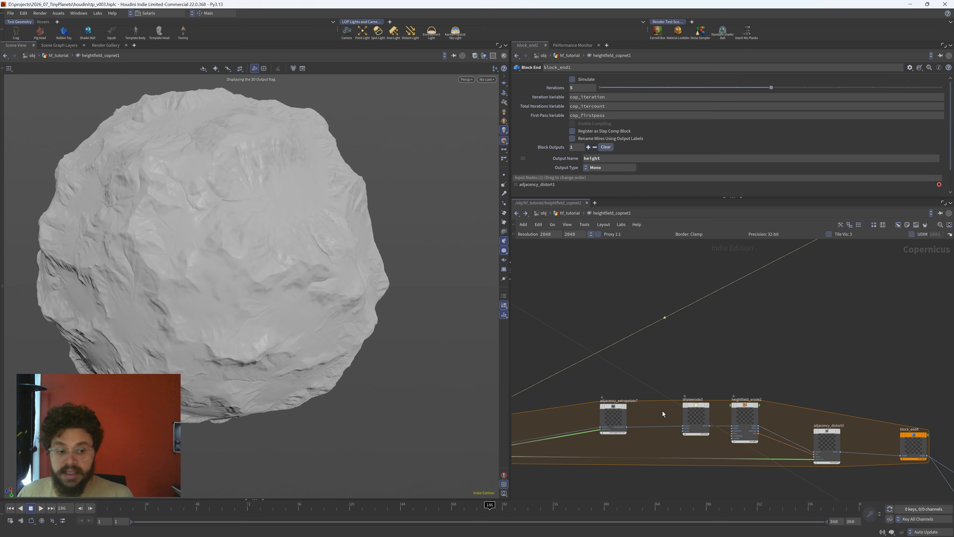
middle_drag(644, 418, 419, 353)
click(836, 372)
key(r)
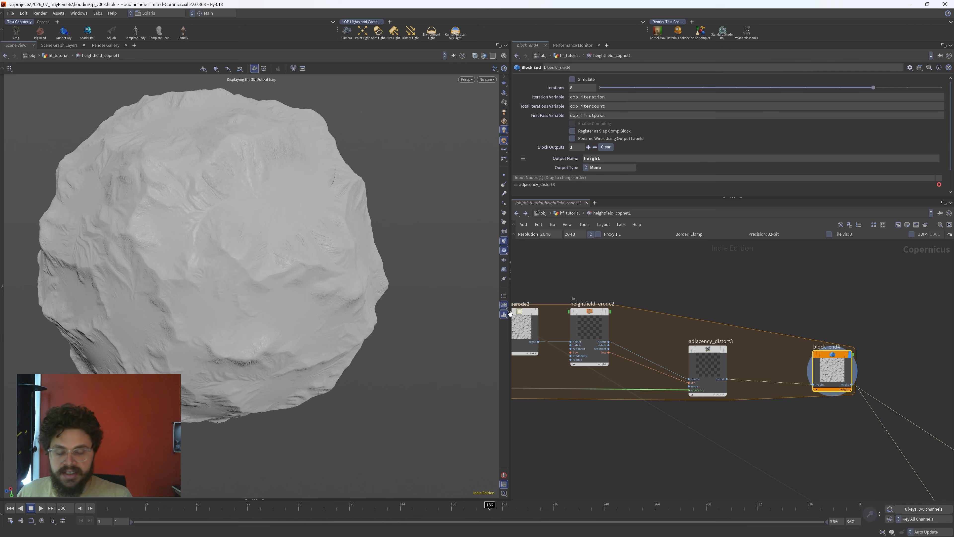
- Examine block_end4's finer erosion across the planet and close up at the UV seam
drag(177, 123, 258, 182)
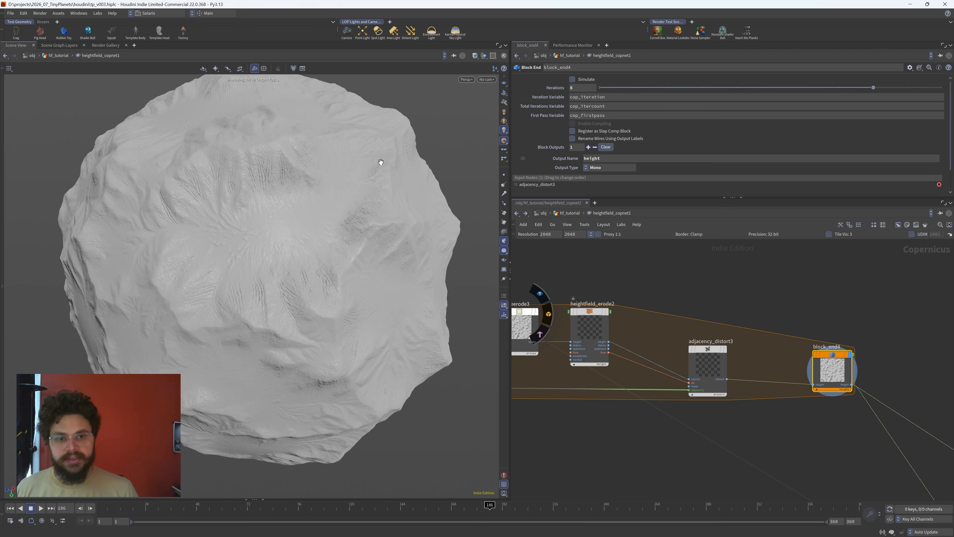
drag(330, 203, 368, 239)
mouse_move(352, 276)
mouse_down()
mouse_move(410, 292)
mouse_move(320, 306)
mouse_move(342, 274)
mouse_up()
drag(452, 254, 382, 254)
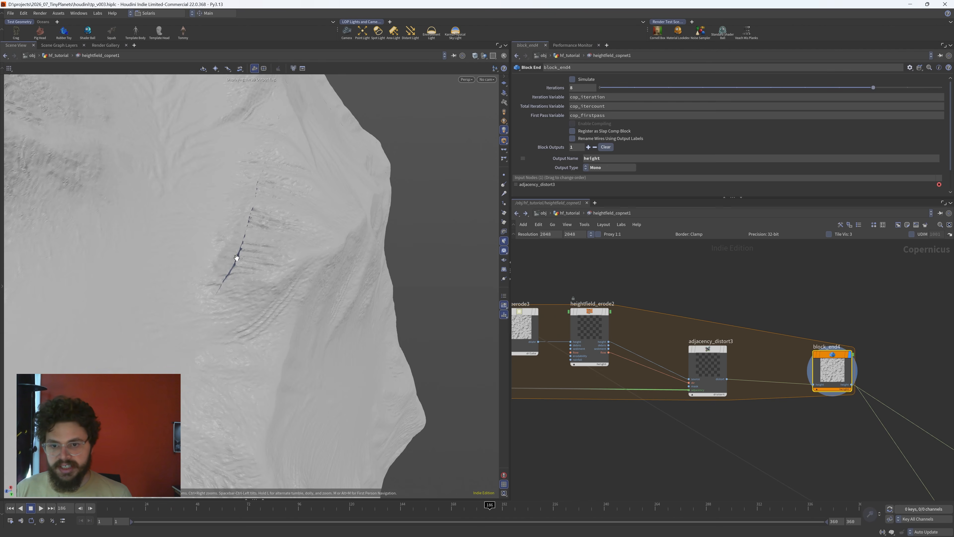
- Display the heightfield_strata3 node downstream of block_end4
scroll(814, 322, down, 5)
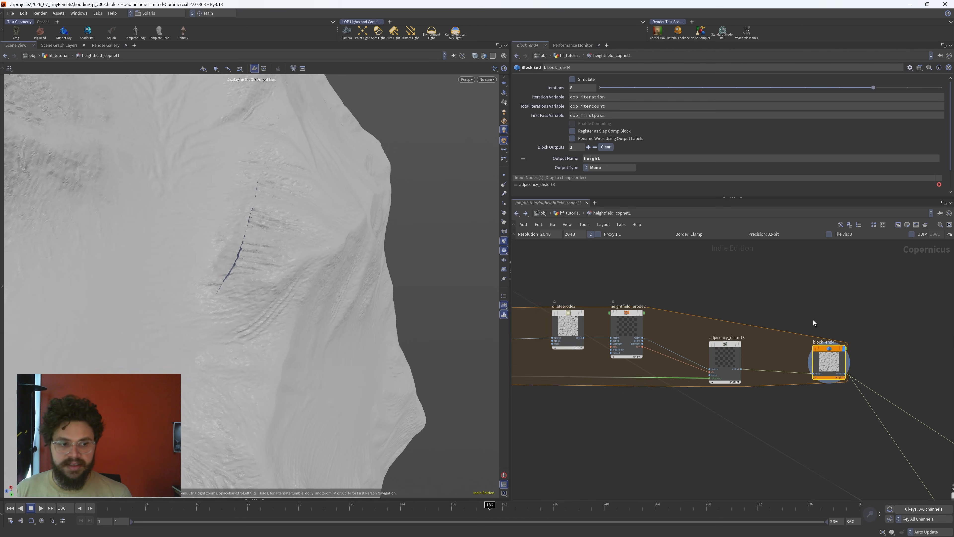
middle_drag(881, 396, 706, 370)
scroll(710, 369, up, 5)
drag(696, 410, 672, 395)
drag(652, 351, 693, 418)
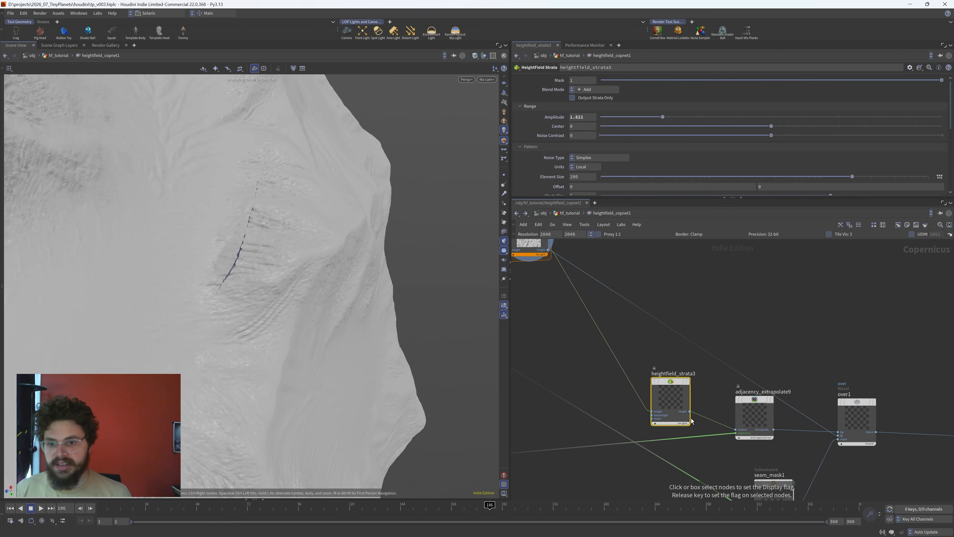
key(r)
- Examine the stratified planet terrain and the seam lines across its surface from several angles
scroll(379, 301, down, 5)
drag(381, 296, 343, 312)
right_drag(211, 234, 289, 237)
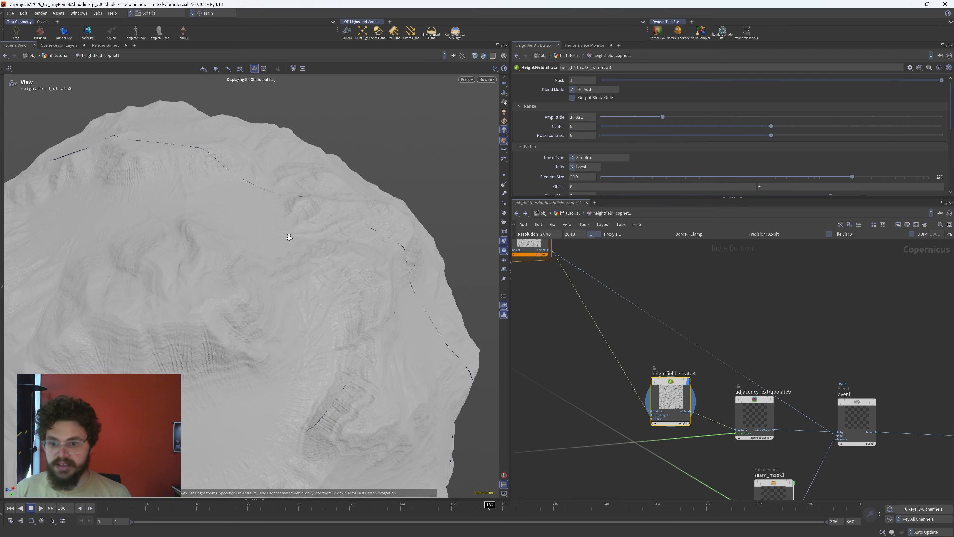
middle_drag(113, 176, 254, 230)
right_drag(254, 230, 279, 194)
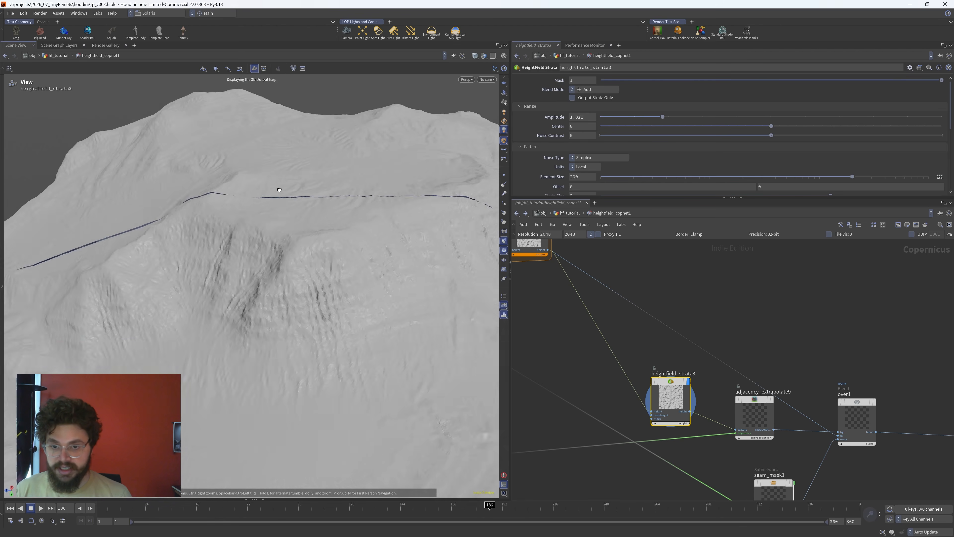
middle_drag(279, 194, 272, 230)
drag(272, 230, 361, 235)
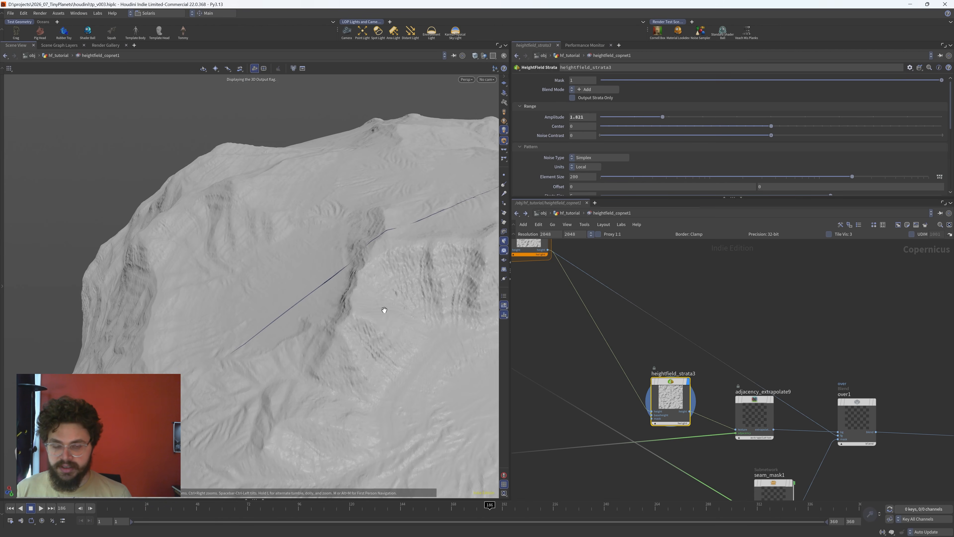
- Set heightfield_strata3's amplitude to 3.358 and shift the node away from adjacency_extrapolate9
mouse_move(669, 391)
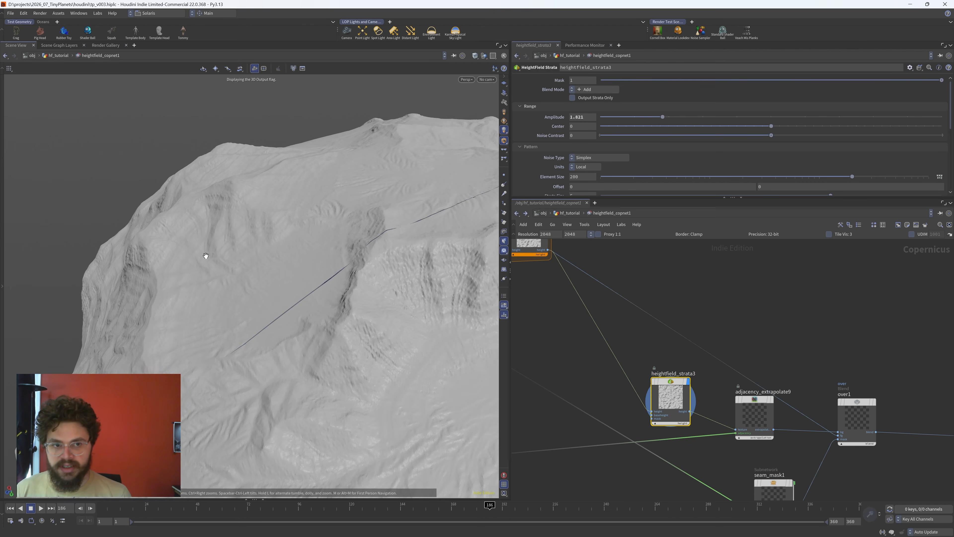
drag(662, 116, 713, 120)
drag(674, 397, 646, 387)
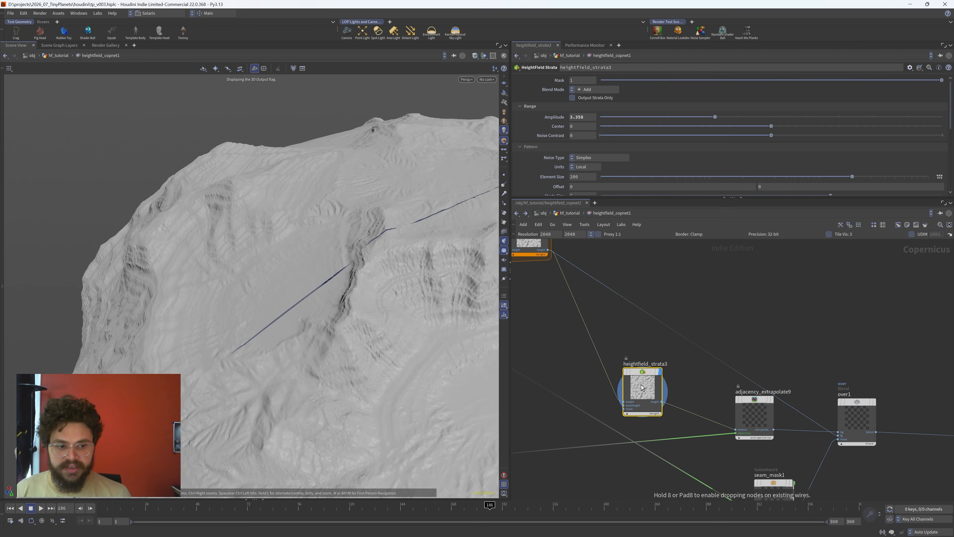
- Move adjacency_extrapolate9 closer to heightfield_strata3 and display its output on the planet
drag(754, 413, 716, 420)
drag(728, 459, 743, 427)
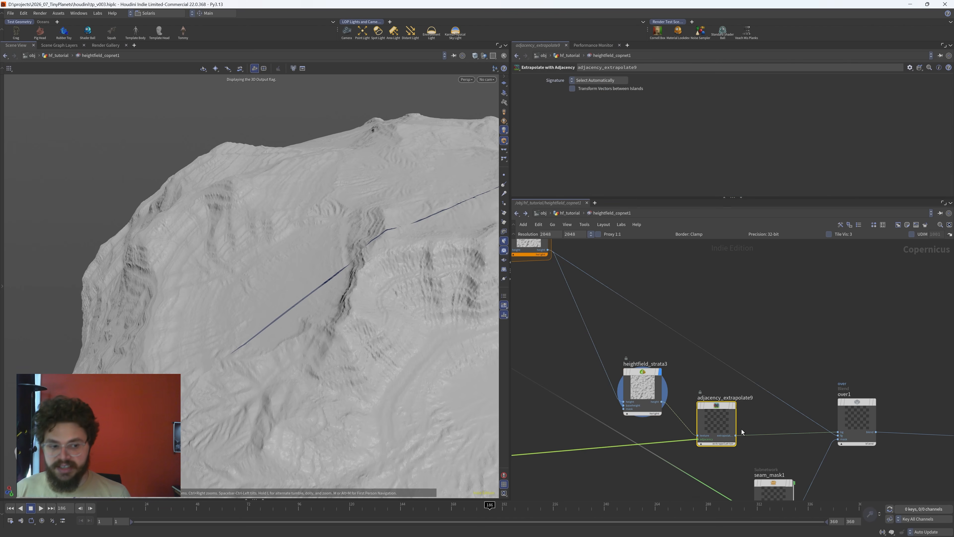
key(r)
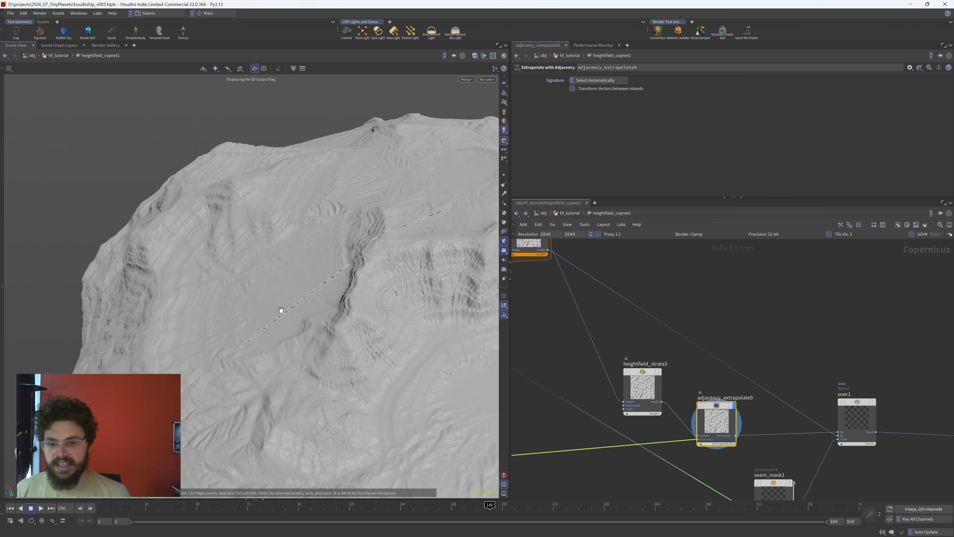
middle_drag(862, 456, 815, 415)
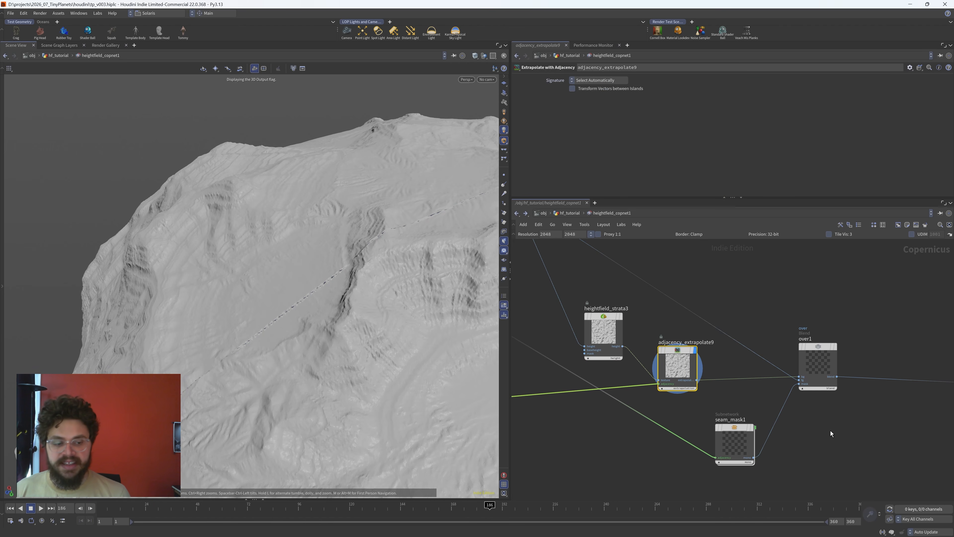
- Display the over1 blend output on the planet and move seam_mask1 slightly further below it
click(819, 366)
key(r)
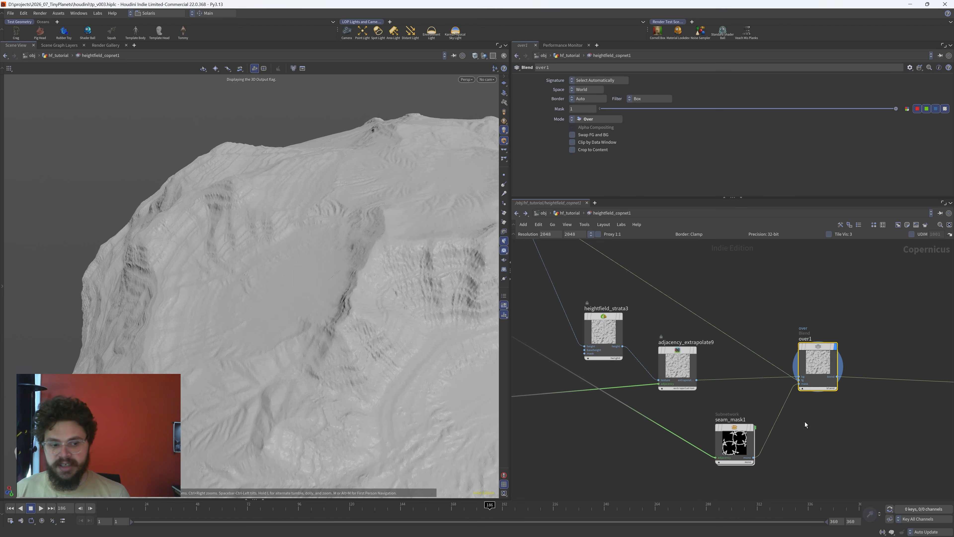
click(713, 459)
drag(712, 458, 711, 473)
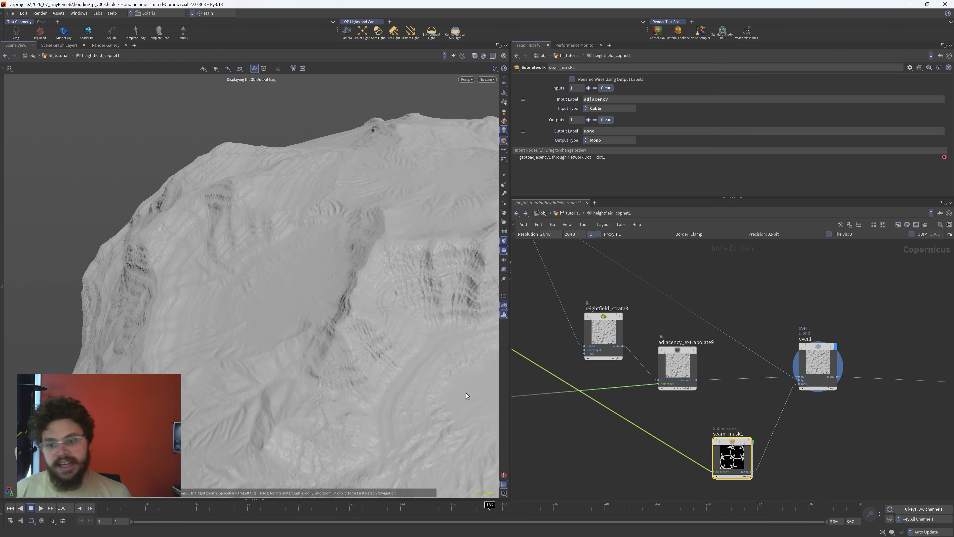
- Trace seam_mask1's adjacency wire back through the network and inspect the node's information
scroll(583, 404, down, 4)
middle_drag(592, 431, 776, 436)
scroll(587, 382, down, 1)
middle_drag(590, 382, 802, 472)
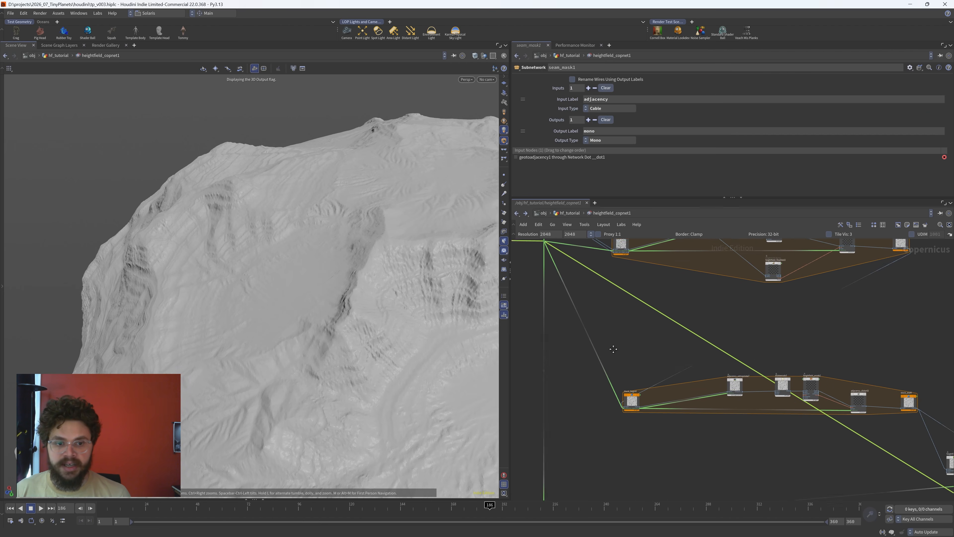
middle_drag(613, 347, 680, 416)
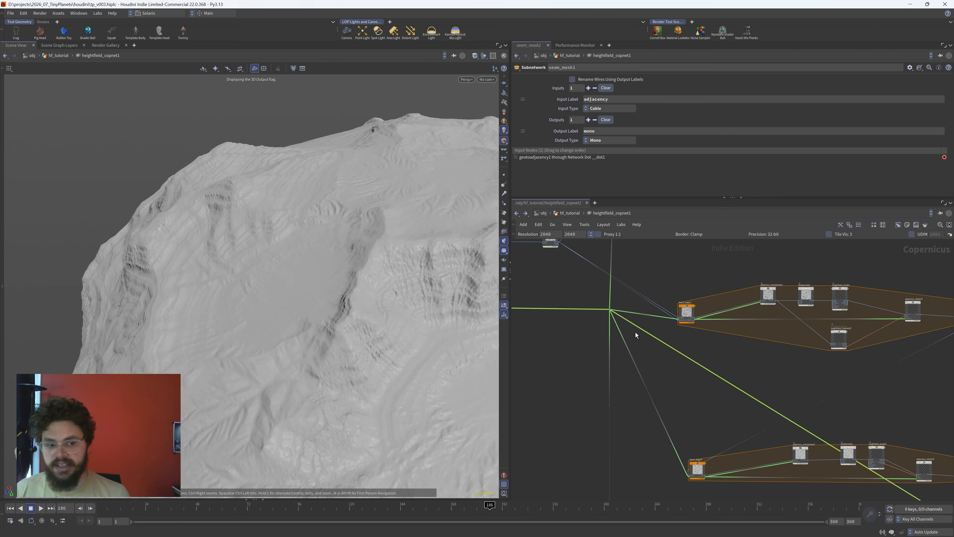
middle_drag(673, 390, 533, 314)
middle_drag(764, 443, 587, 376)
scroll(736, 417, up, 4)
middle_click(759, 460)
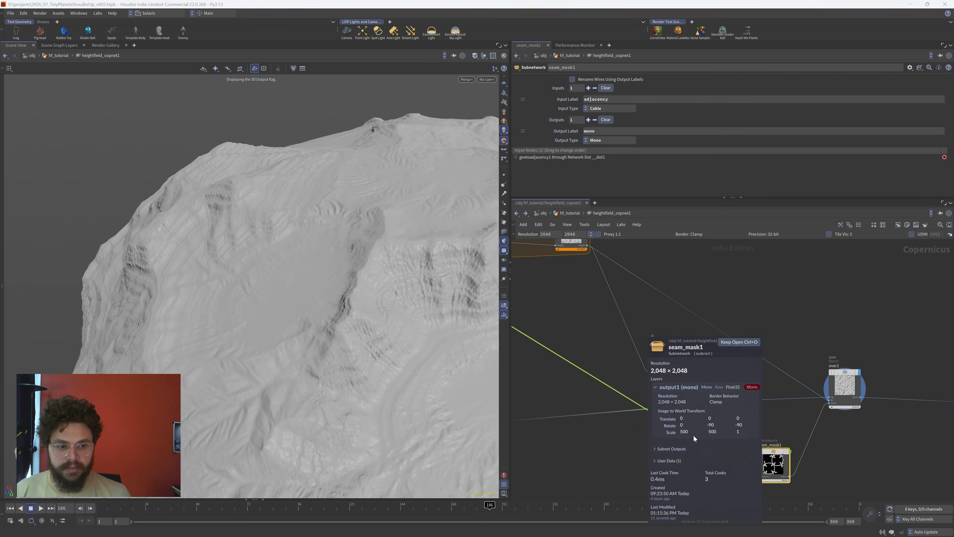
middle_drag(780, 445, 696, 426)
scroll(695, 425, up, 2)
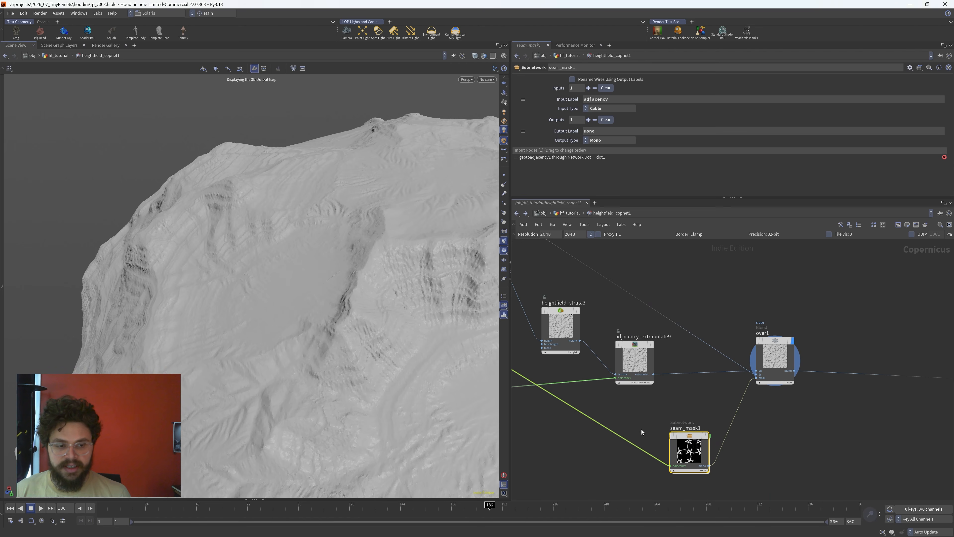
- Display block_end4, over1 and heightfield_strata3 in turn to compare the terrain with and without strata
scroll(623, 286, down, 2)
middle_drag(623, 286, 764, 410)
drag(713, 308, 642, 383)
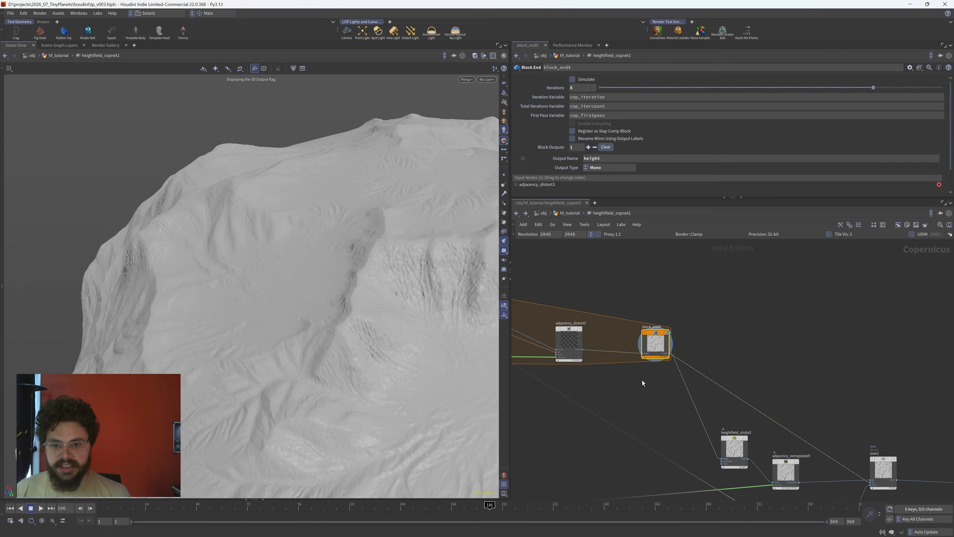
middle_drag(855, 391, 739, 284)
drag(750, 329, 809, 375)
key(r)
click(688, 398)
click(619, 353)
key(r)
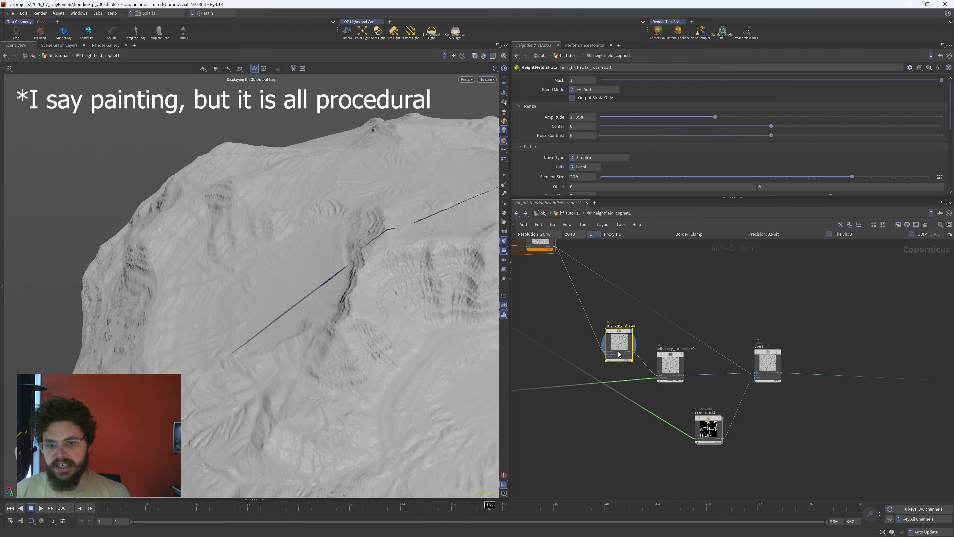
- Alternate the display between over1 and heightfield_strata3 to compare the seam line, finishing on over1
drag(750, 332, 791, 366)
key(r)
mouse_move(756, 341)
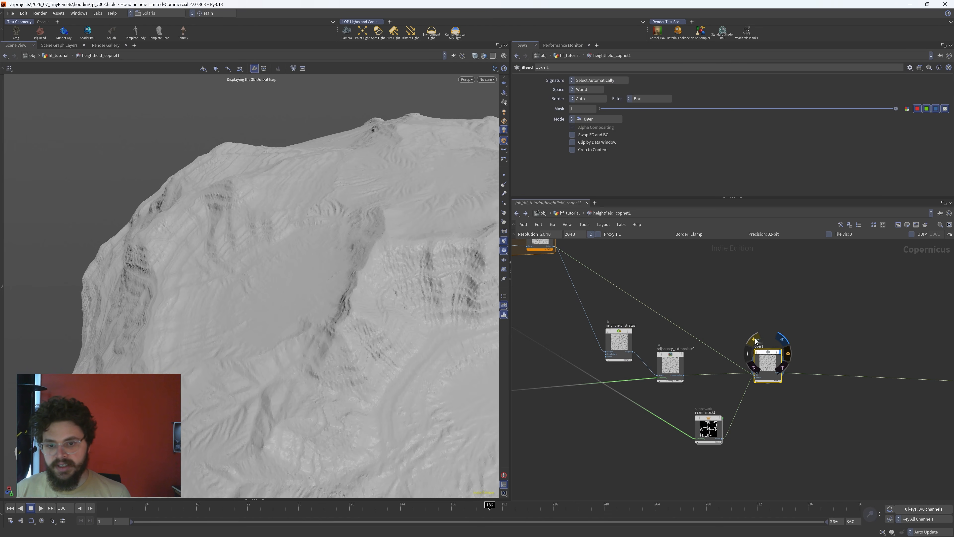
click(621, 332)
key(r)
click(768, 362)
key(r)
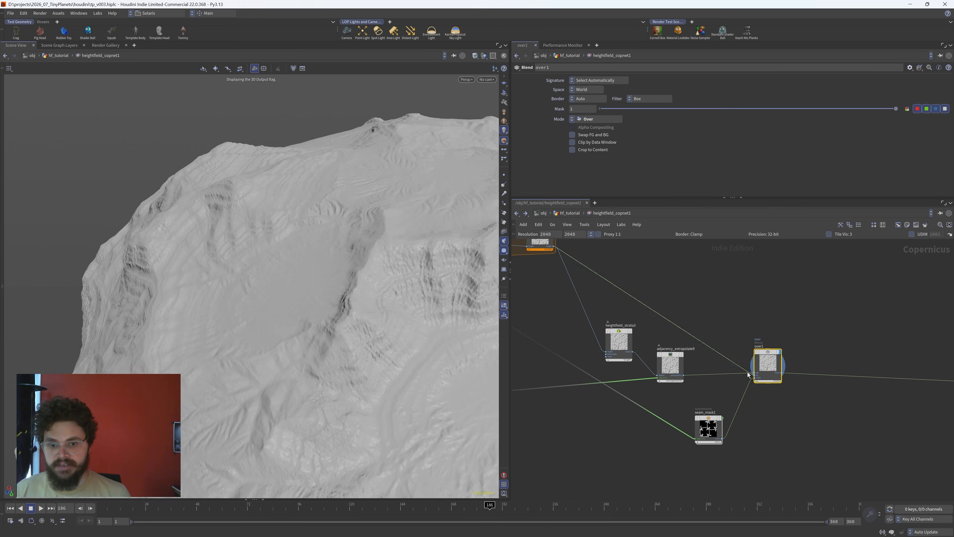
- Examine the over1 result across the whole planet and up close for leftover seam cracks
scroll(834, 433, down, 6)
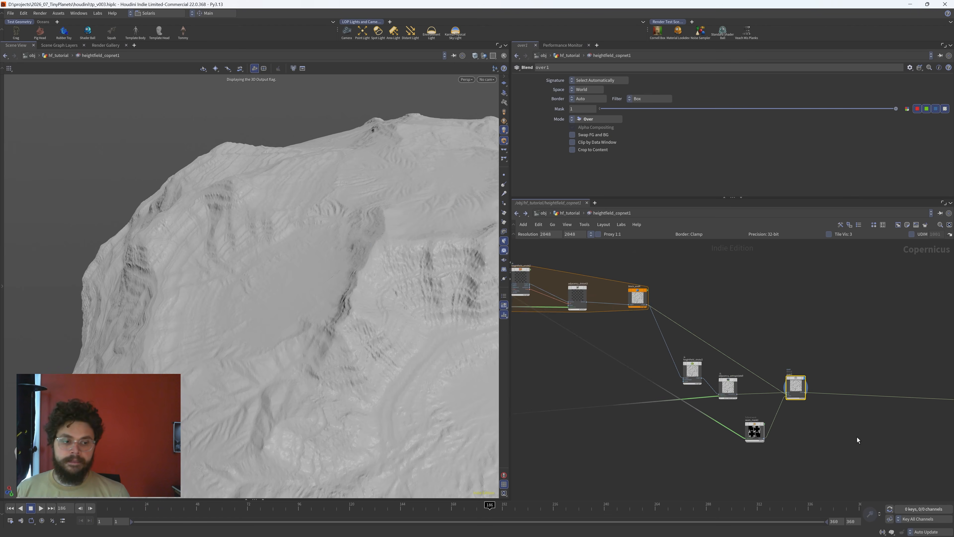
drag(203, 252, 292, 241)
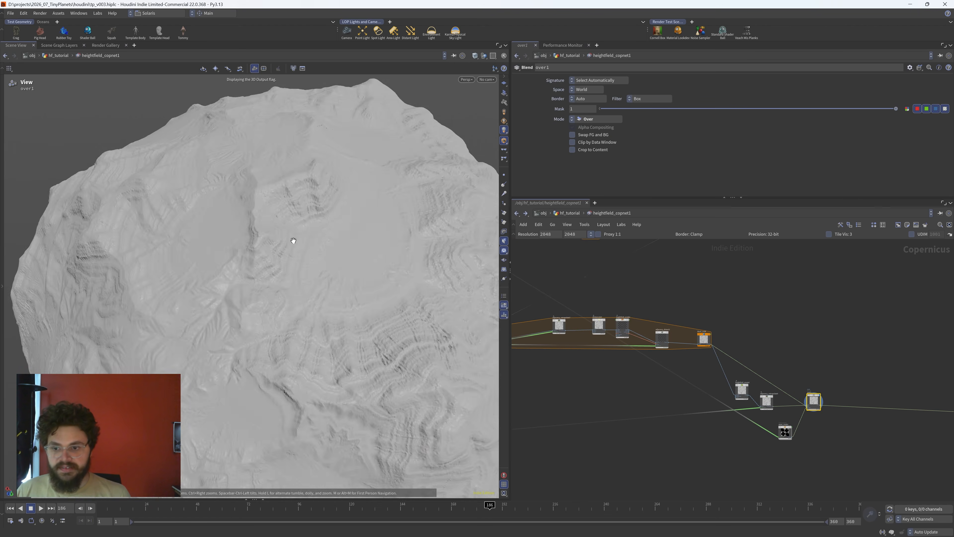
right_drag(292, 241, 290, 280)
drag(290, 279, 359, 296)
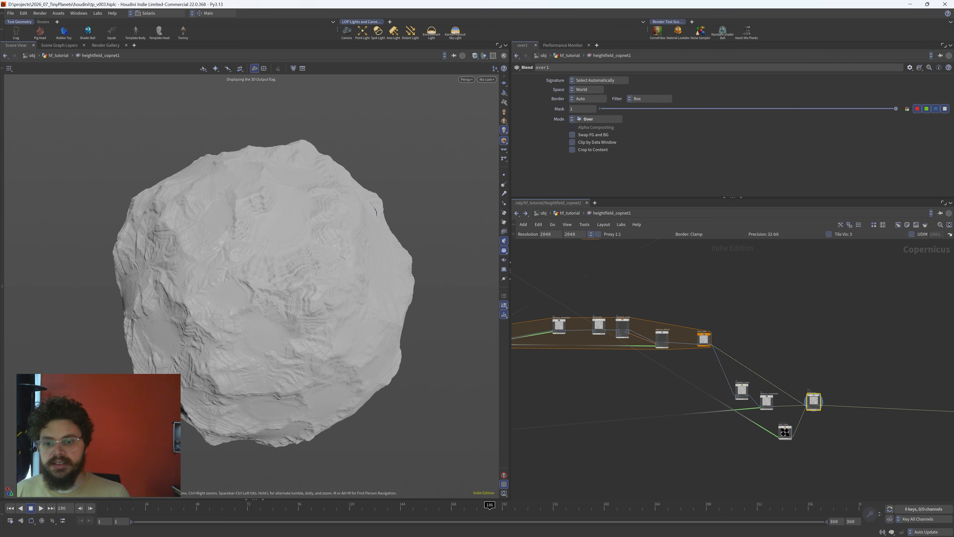
drag(382, 162, 322, 202)
right_drag(323, 203, 463, 258)
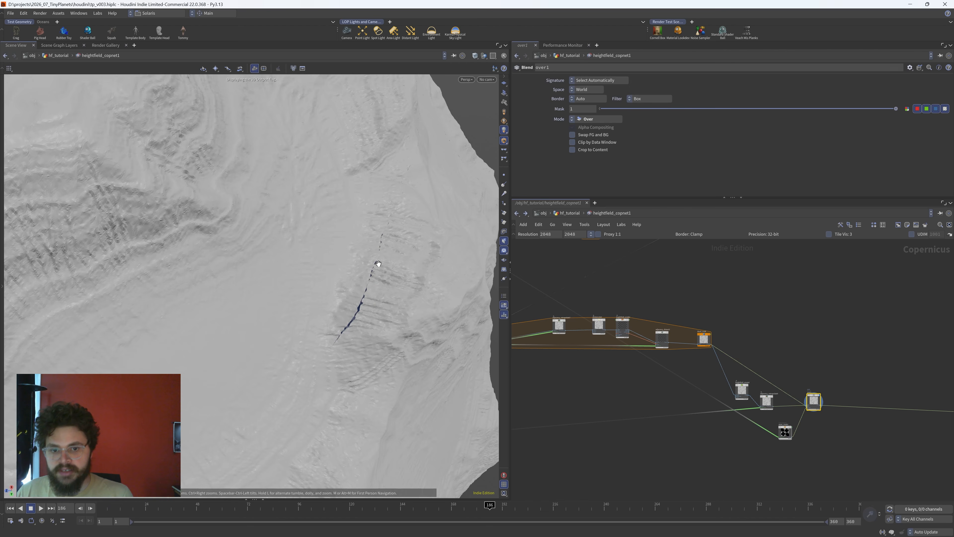
drag(363, 328, 368, 259)
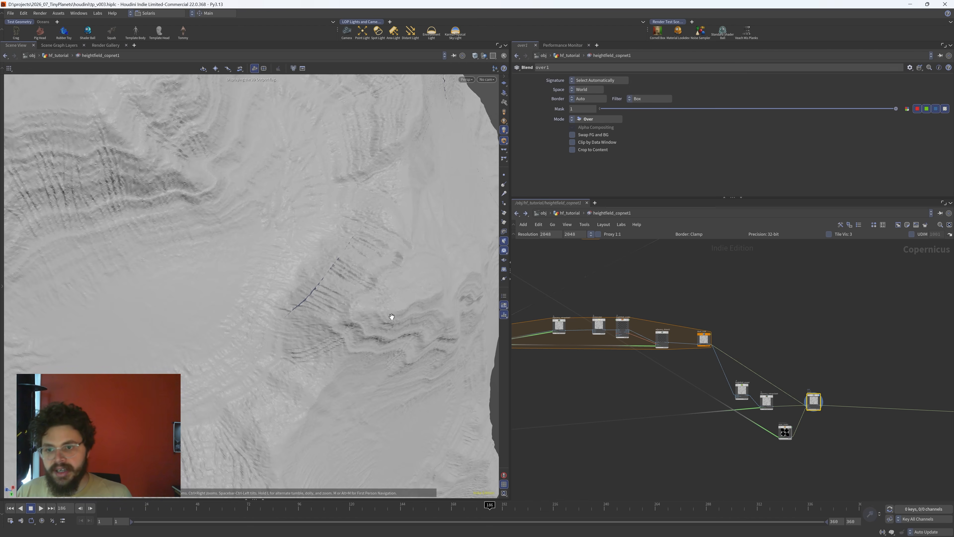
scroll(822, 375, up, 5)
scroll(822, 374, down, 3)
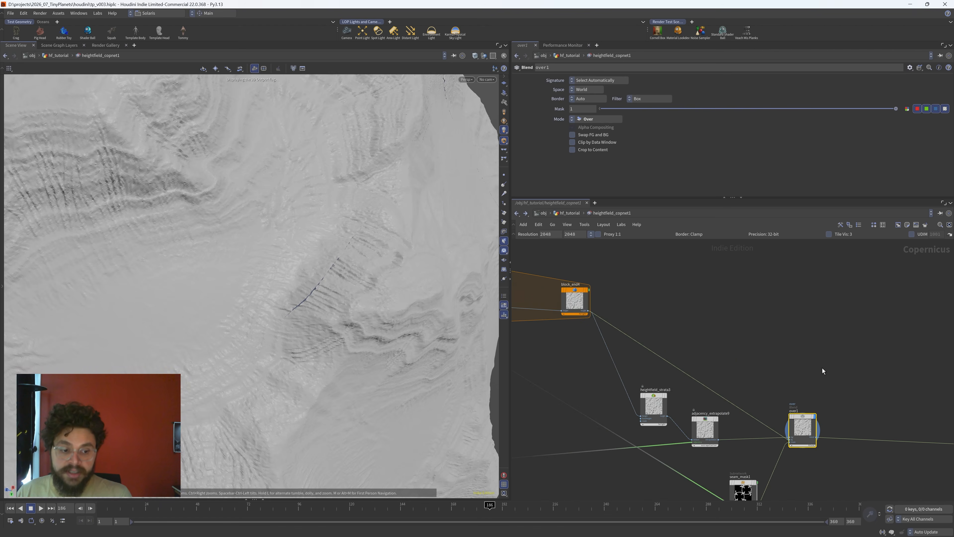
- Duplicate the seam_mask1 subnetwork, placing the copy below over1 with its adjacency input still connected
middle_drag(822, 477, 764, 435)
click(714, 424)
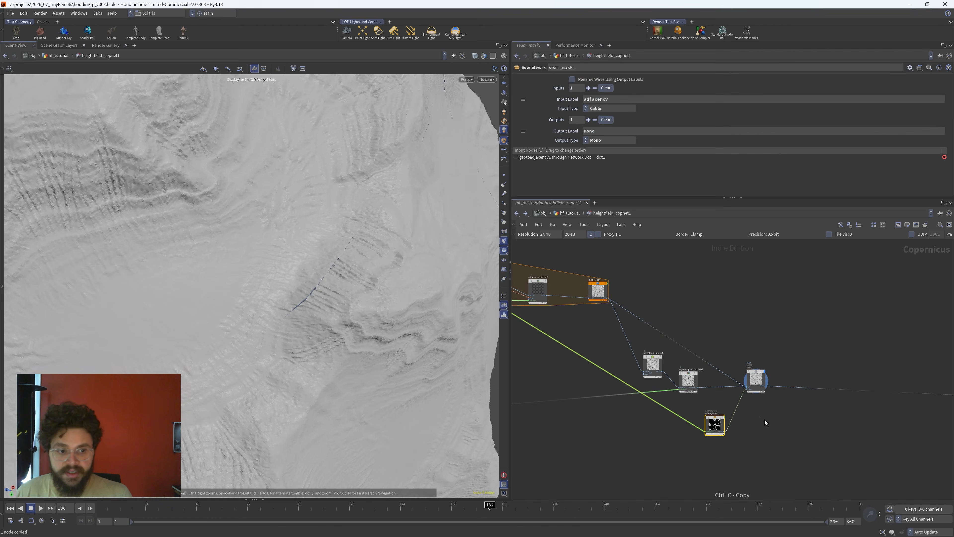
key(ctrl+v)
scroll(835, 373, up, 3)
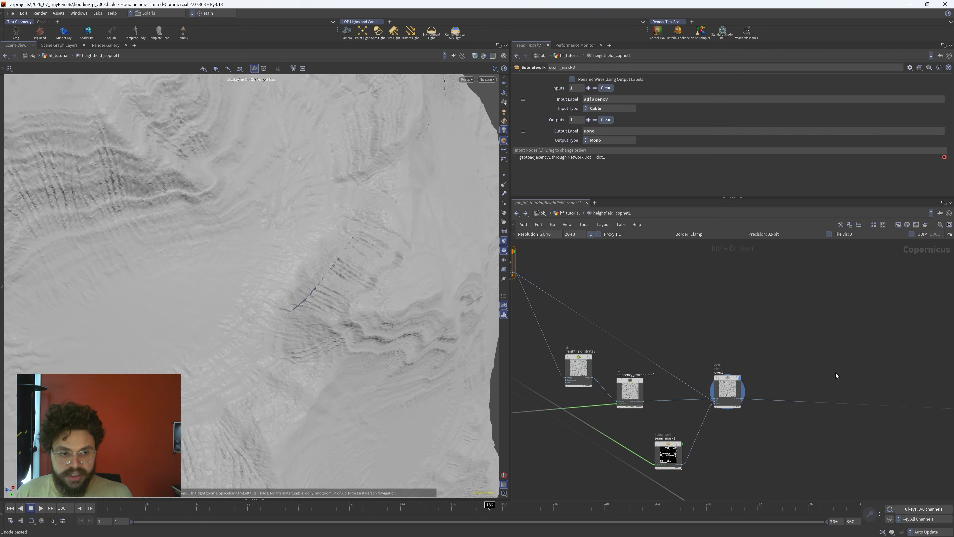
scroll(836, 373, up, 2)
- Add a second over Blend node downstream of over1 and feed over1's output into its background input
key(Tab)
text(over)
key(Return)
click(832, 368)
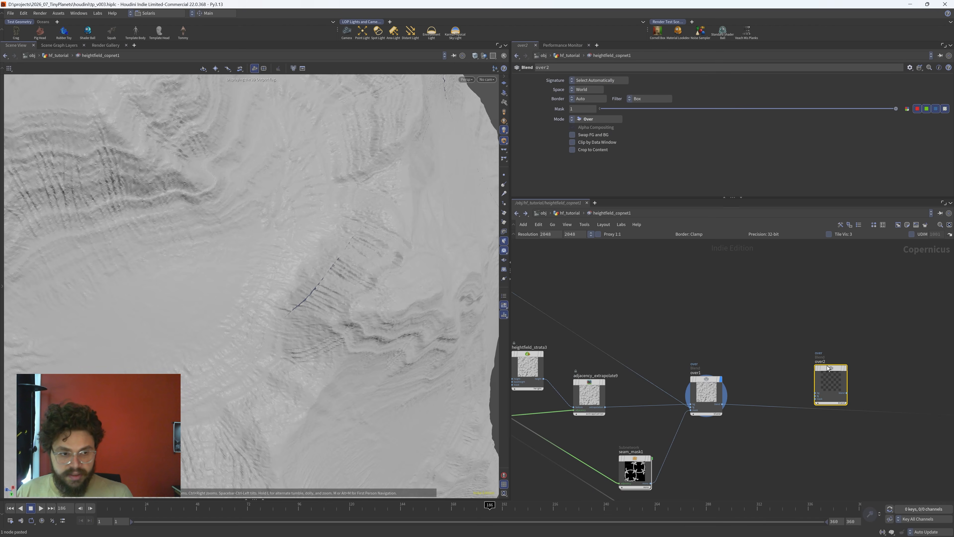
scroll(818, 394, up, 3)
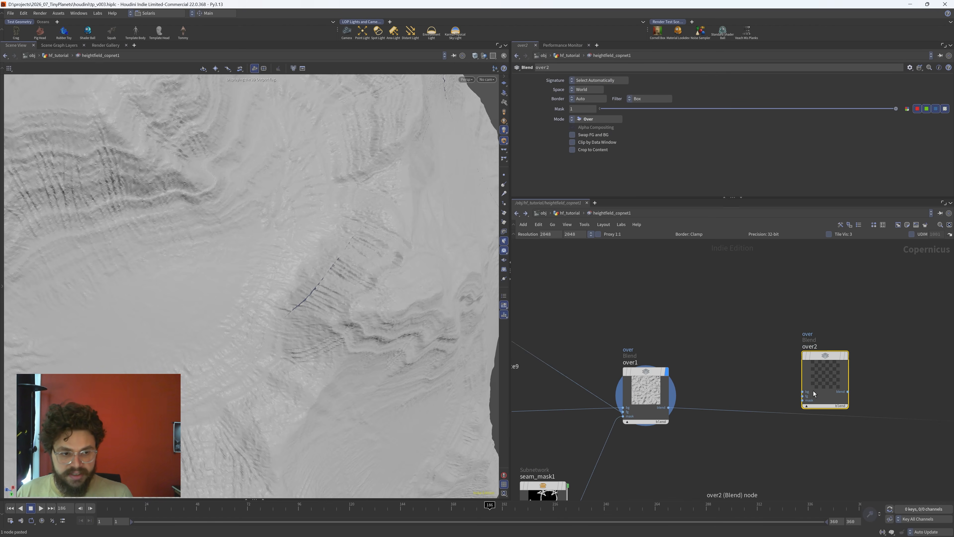
drag(809, 391, 676, 407)
click(676, 408)
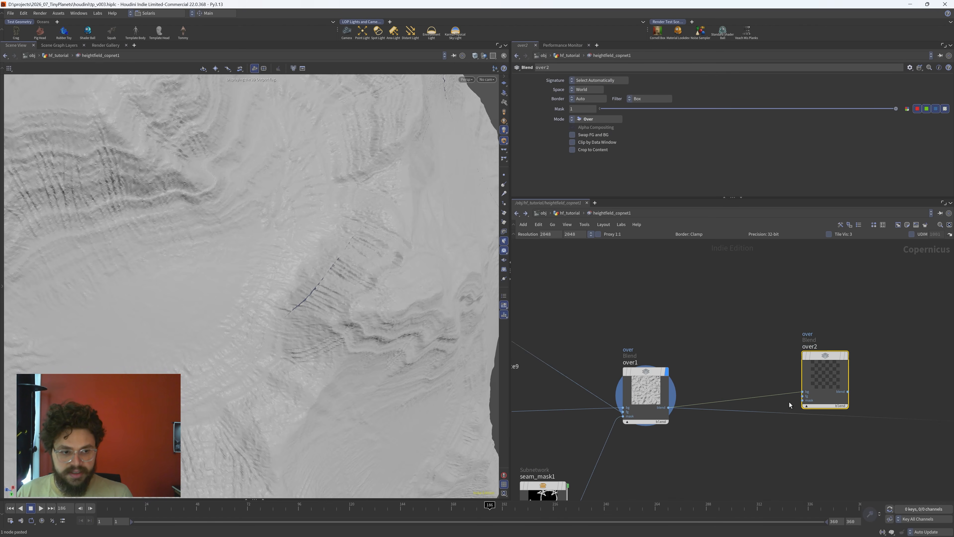
- Connect seam_mask2's output to the mask input of over2
click(803, 400)
scroll(737, 366, down, 2)
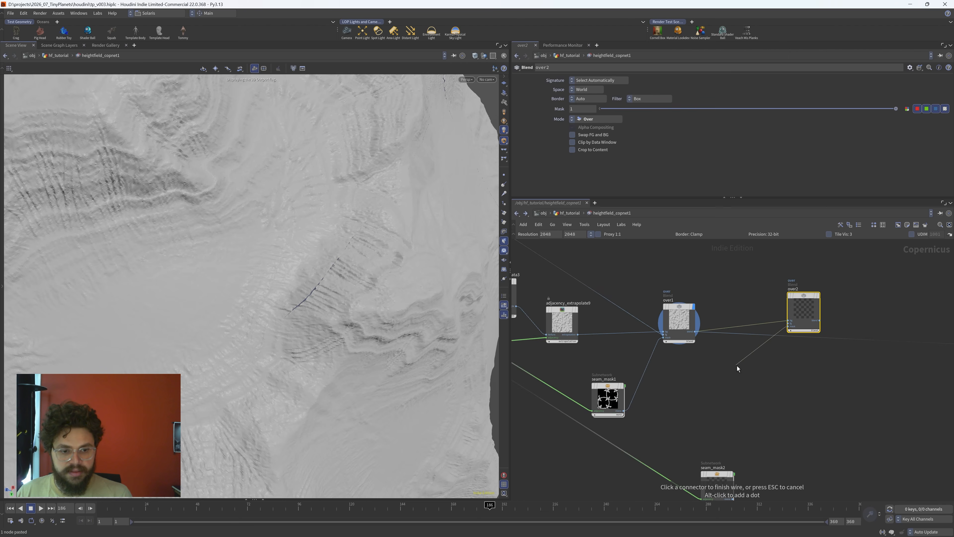
click(749, 472)
middle_drag(749, 472, 764, 406)
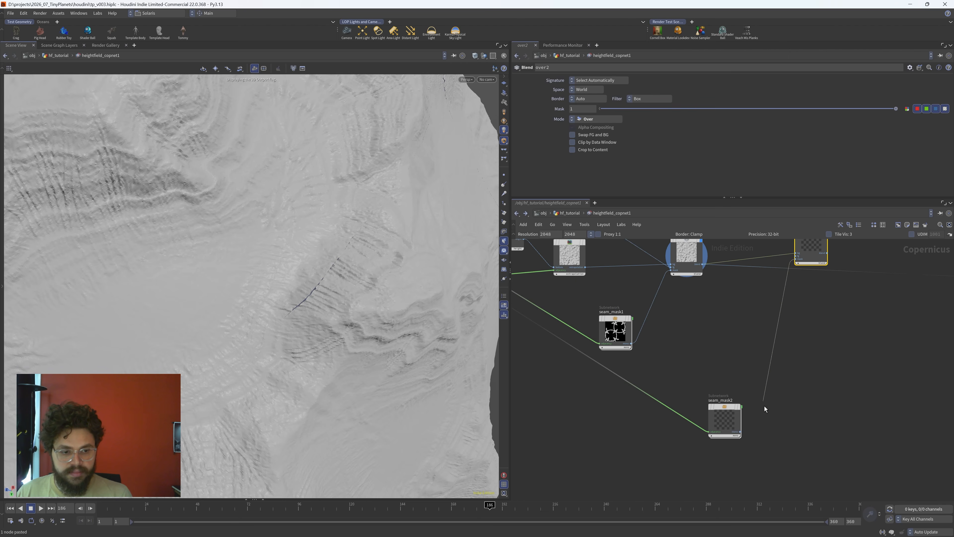
- Connect the output of heightfield_noise5 to over2's foreground input
click(798, 259)
scroll(690, 339, down, 6)
scroll(605, 354, up, 6)
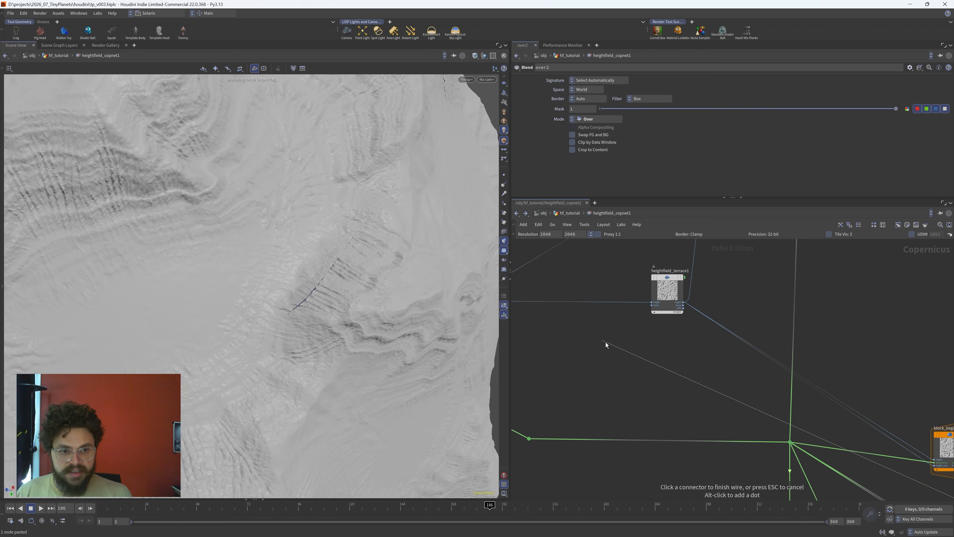
middle_drag(603, 341, 786, 374)
click(658, 346)
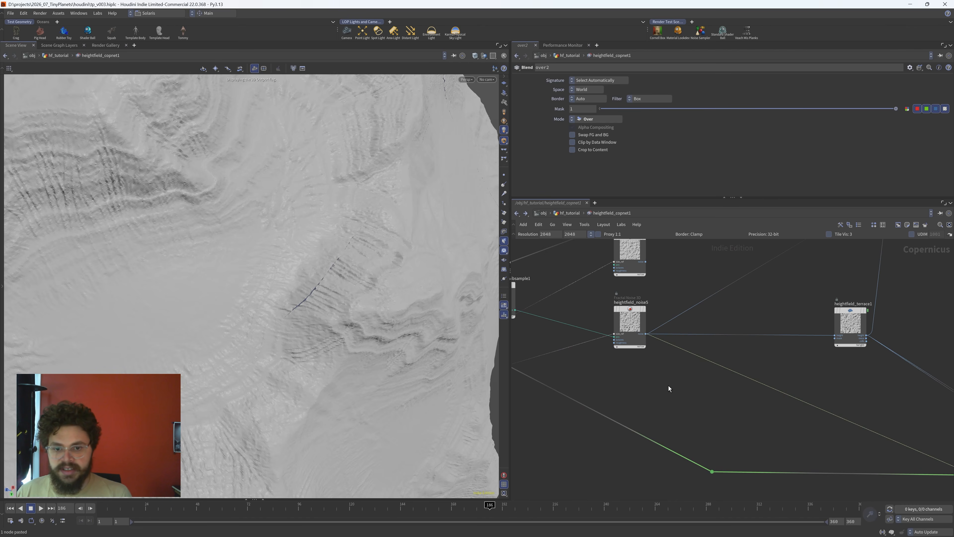
- Display over2 and examine the noise terrain blended along the planet's seams
scroll(672, 387, down, 5)
middle_drag(860, 492, 558, 341)
middle_drag(691, 445, 538, 403)
scroll(761, 367, up, 6)
key(r)
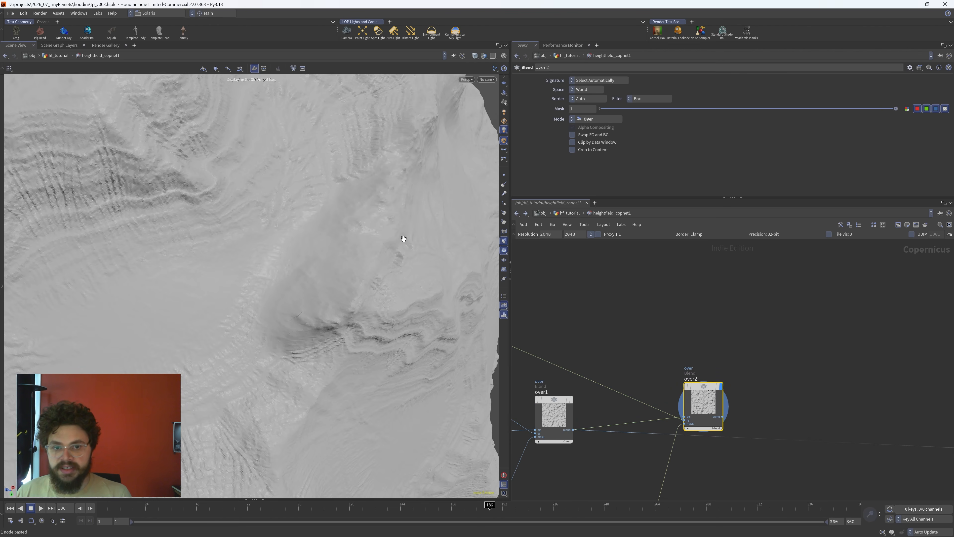
drag(398, 238, 263, 230)
scroll(284, 218, up, 3)
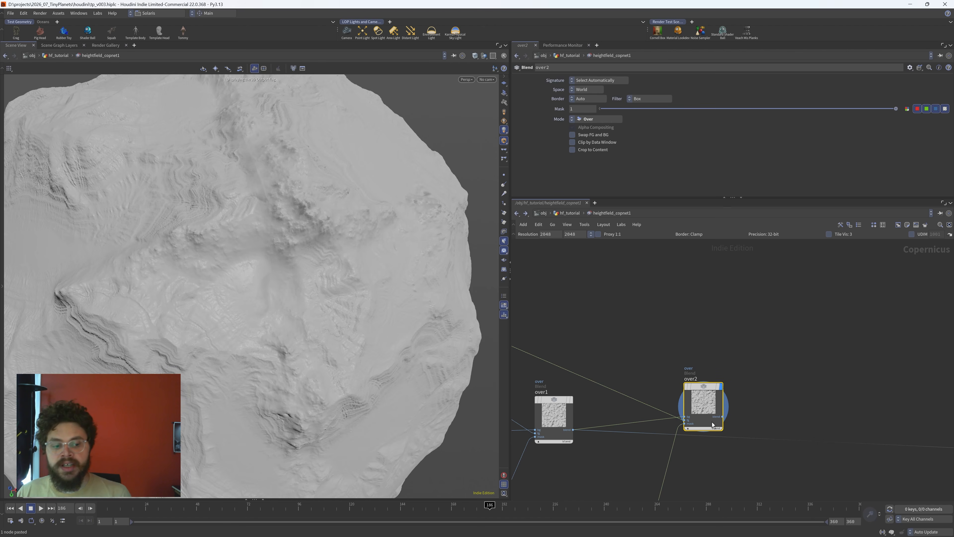
- Try lowering over2's mask strength, and delete the over2 node
mouse_move(895, 108)
mouse_down()
mouse_move(671, 130)
mouse_move(687, 113)
mouse_move(916, 119)
mouse_move(585, 122)
mouse_up()
mouse_move(390, 155)
right_down()
mouse_move(308, 164)
mouse_move(390, 154)
right_up()
middle_drag(777, 385, 815, 315)
drag(816, 315, 701, 346)
key(Delete)
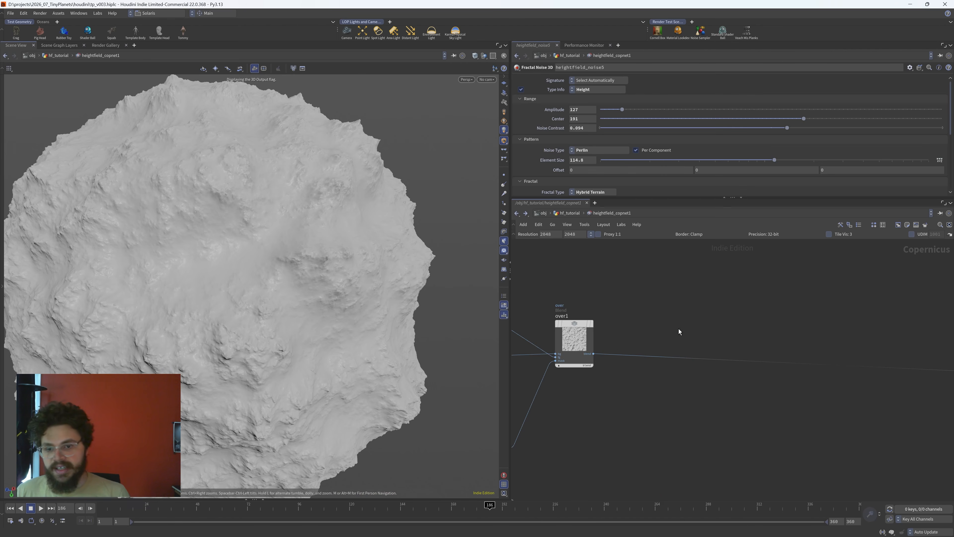
- Display the HEIGHT null and examine the full stratified planet from several angles
scroll(678, 329, down, 6)
click(783, 338)
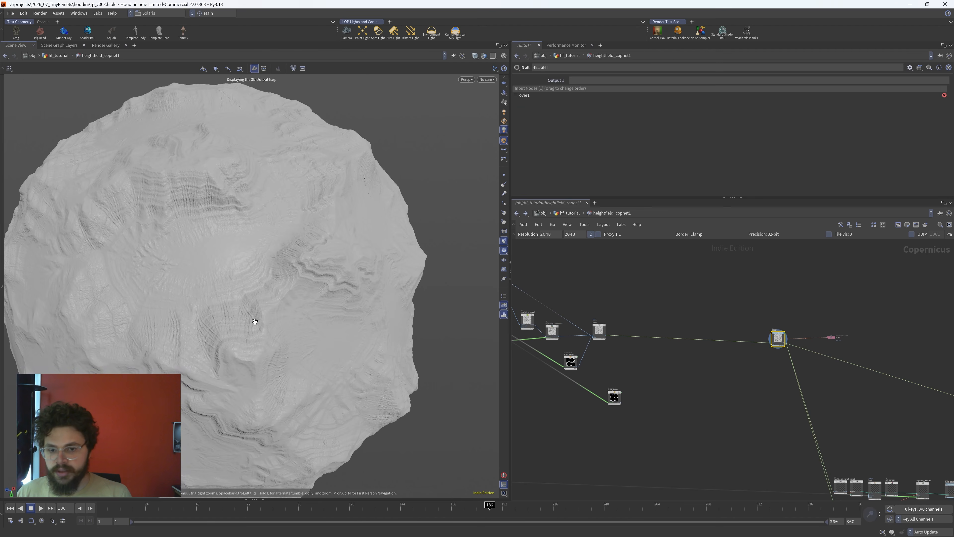
scroll(257, 325, down, 8)
drag(306, 311, 273, 228)
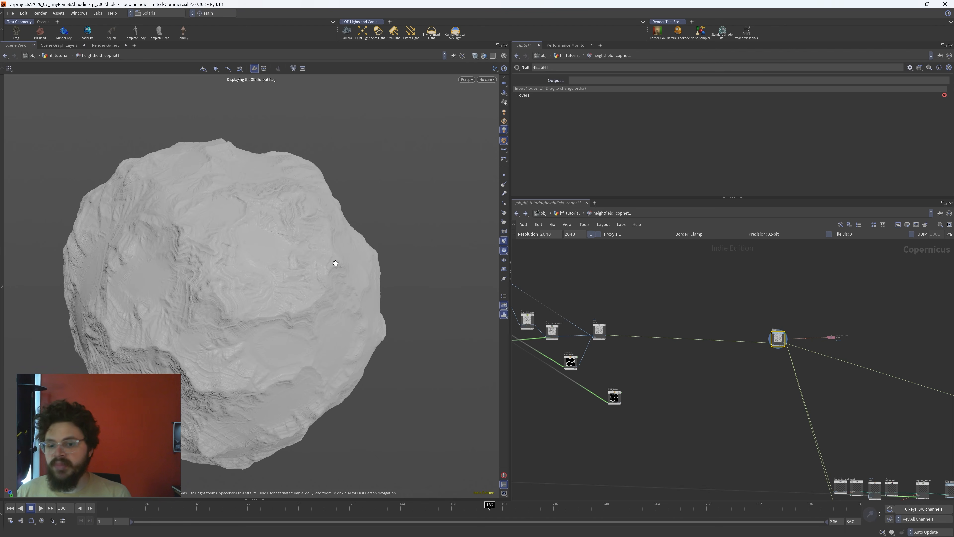
drag(324, 259, 214, 280)
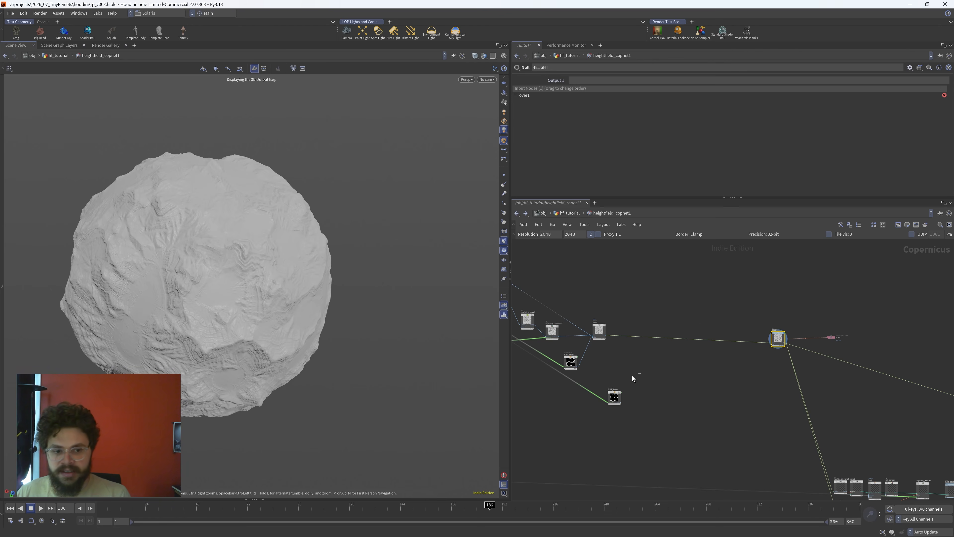
- Select the unused seam_mask2 node and look it over up close
click(615, 397)
scroll(615, 398, up, 6)
drag(166, 225, 146, 274)
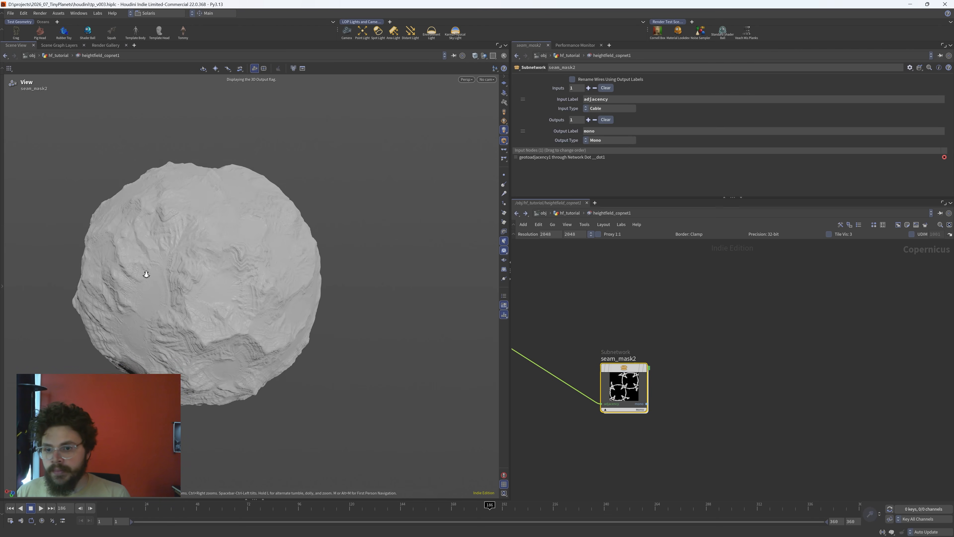
- Display the BASE_COLOR null on the planet and bring its upstream node chain from heightfieldtomono3 into focus
scroll(845, 486, down, 4)
click(821, 487)
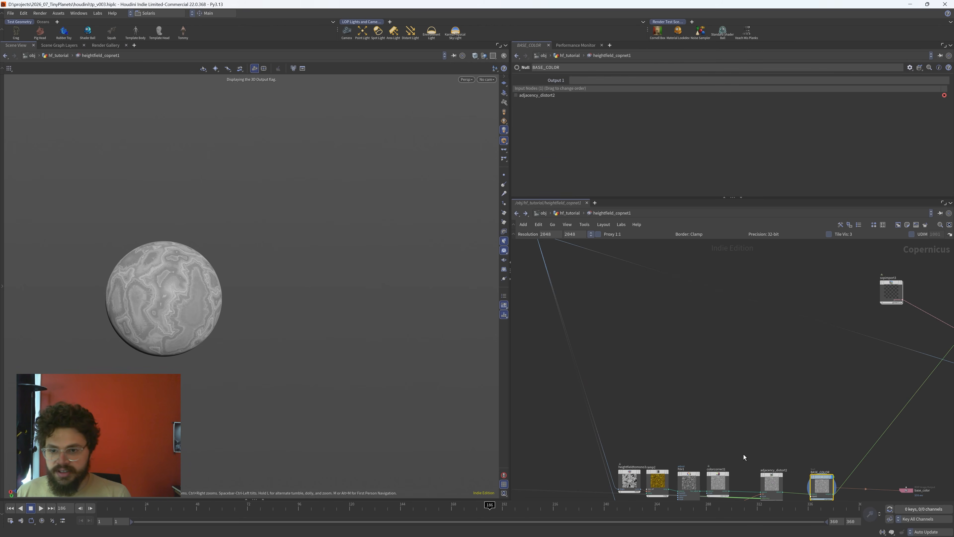
scroll(680, 419, down, 5)
scroll(633, 317, up, 8)
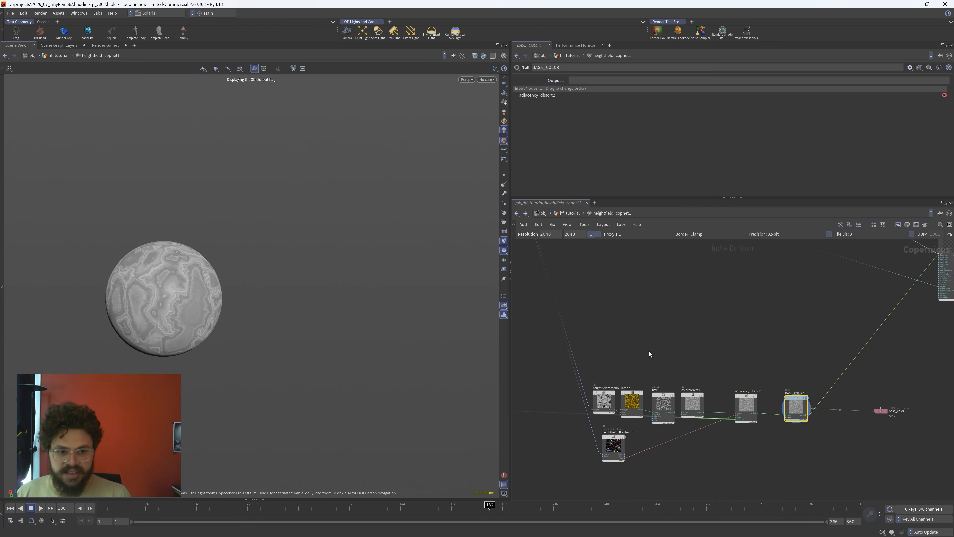
drag(605, 486, 585, 487)
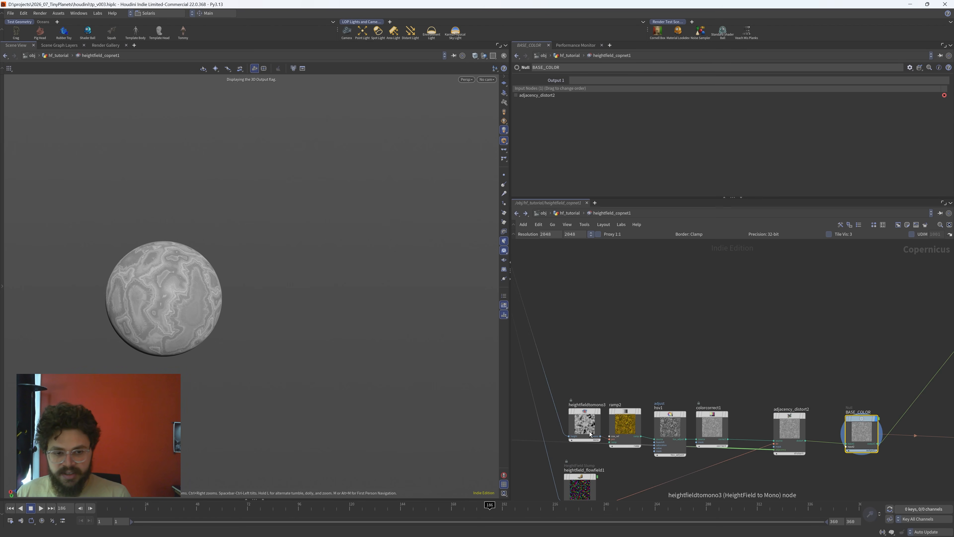
- Reposition the heightfieldtomono3 and ramp2 nodes, and display heightfieldtomono3 framed on the planet
drag(587, 427, 573, 409)
drag(629, 427, 628, 407)
drag(594, 381, 549, 433)
key(r)
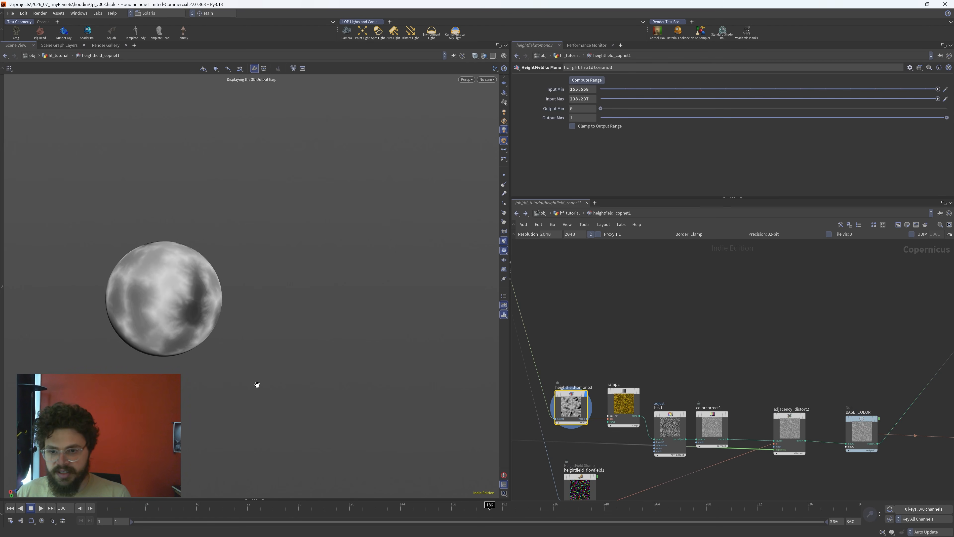
key(space+g)
drag(220, 327, 240, 317)
- Display ramp2, hsv1, colorcorrect1, adjacency_distort2 and BASE_COLOR in turn to examine each stage of the colour chain on the planet
drag(646, 363, 603, 414)
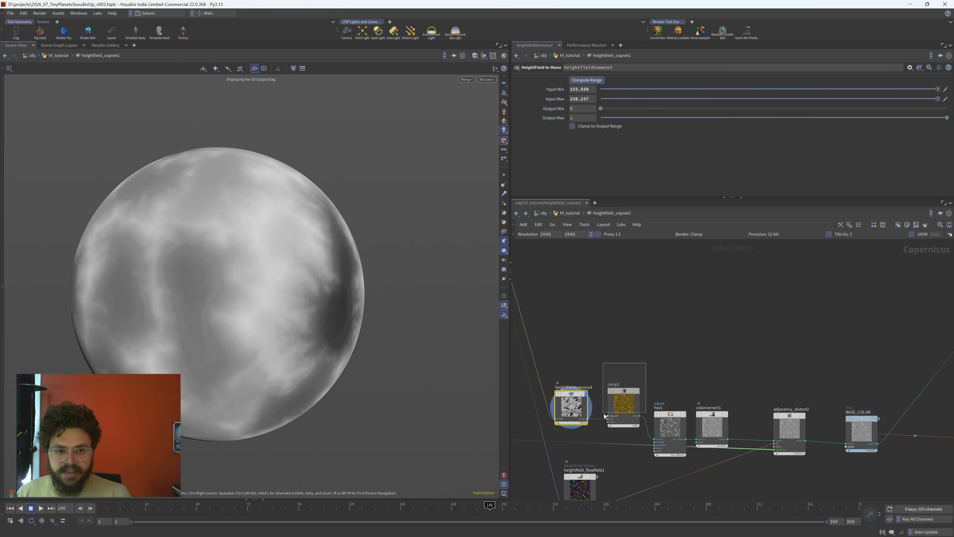
key(r)
click(670, 427)
key(r)
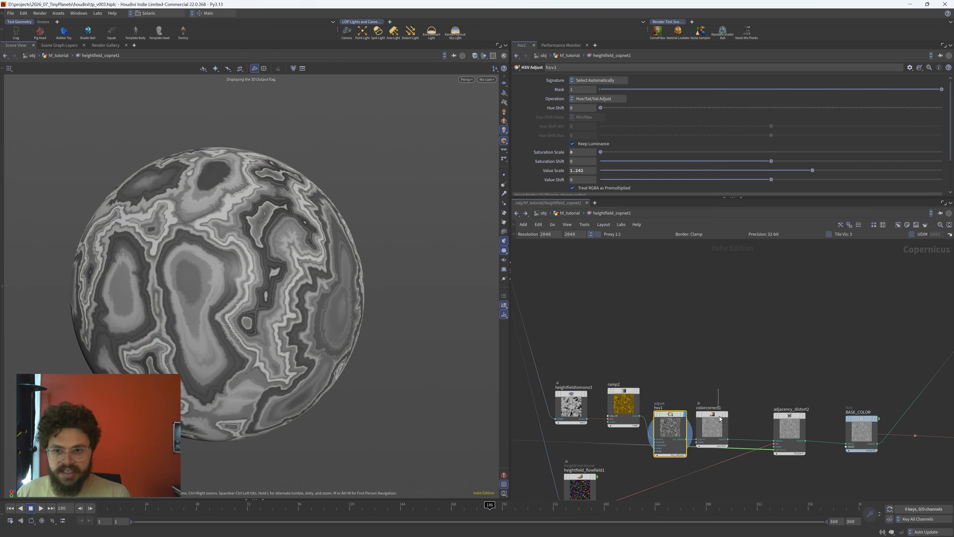
click(712, 427)
key(r)
click(805, 435)
key(r)
middle_drag(828, 404, 724, 380)
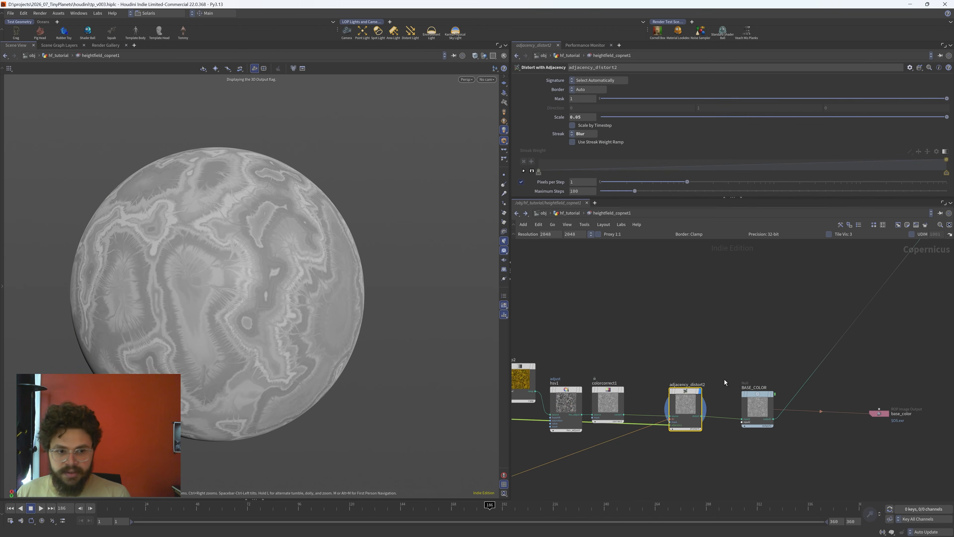
click(772, 419)
key(r)
drag(767, 415, 762, 413)
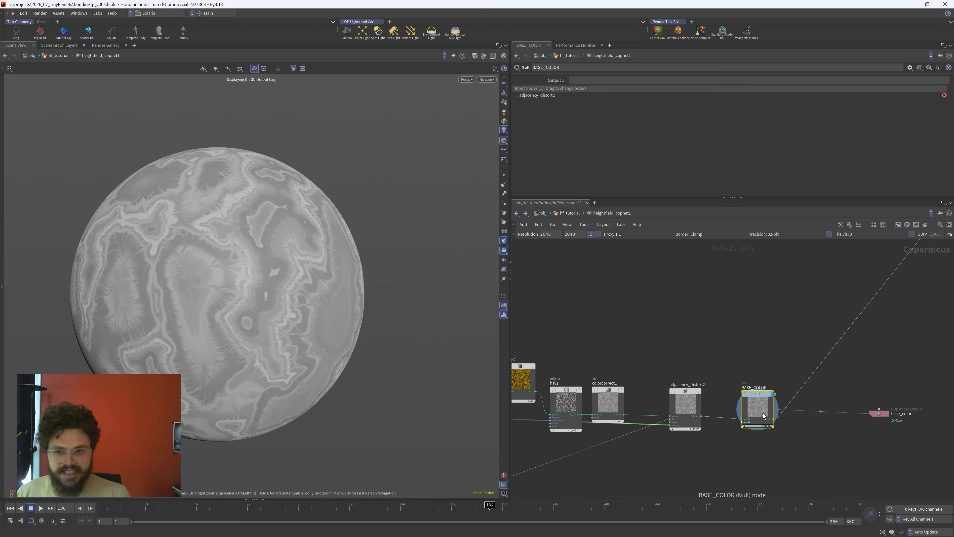
- Display the HEIGHT null on the planet and view the displaced surface
middle_drag(787, 419, 718, 418)
scroll(707, 446, down, 5)
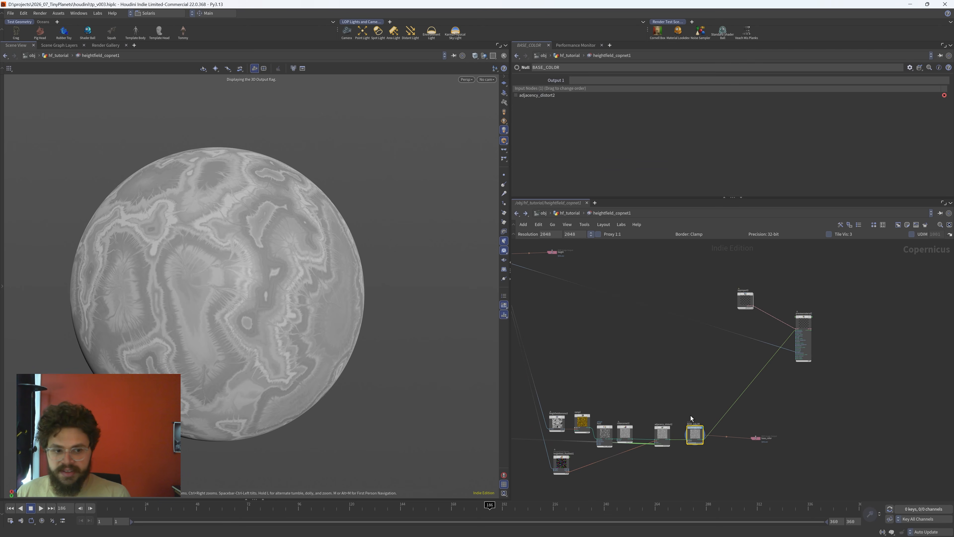
key(r)
middle_drag(571, 321, 646, 345)
drag(572, 261, 562, 296)
key(r)
middle_drag(554, 344, 605, 383)
right_drag(361, 326, 245, 349)
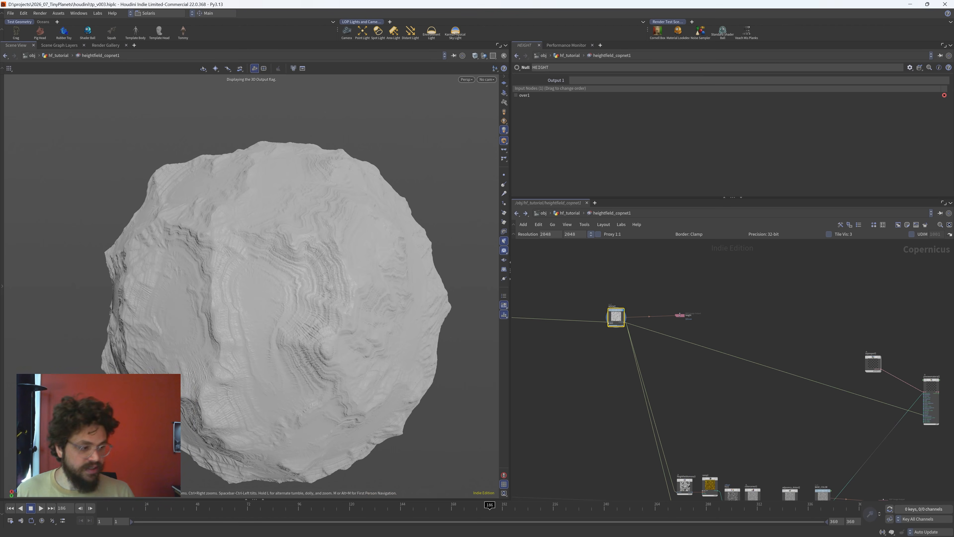
- Select the height ROP Image Output node and examine its COP path, output file and colorspace conversion, adjusting the layout beside the HEIGHT null
scroll(589, 376, up, 5)
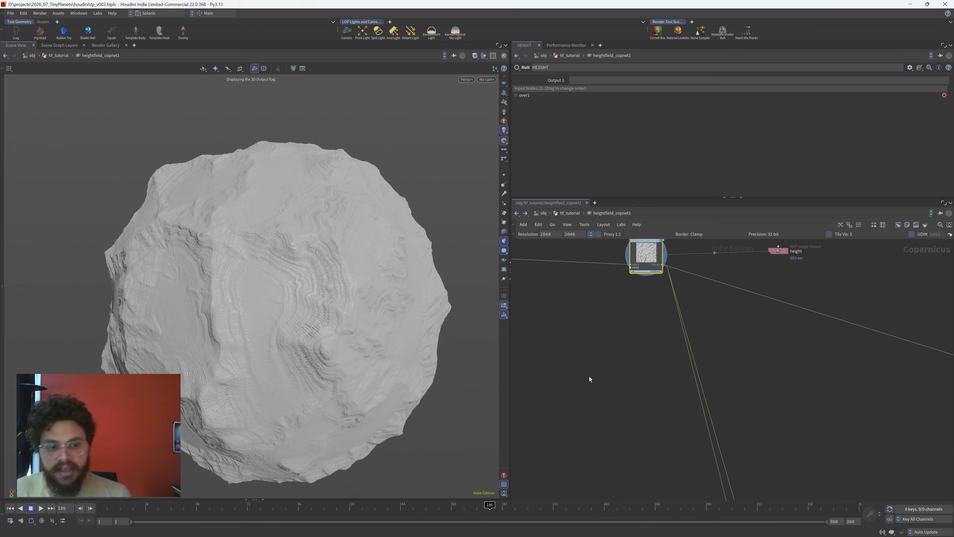
middle_drag(589, 376, 507, 467)
drag(706, 280, 826, 360)
middle_drag(760, 309, 752, 335)
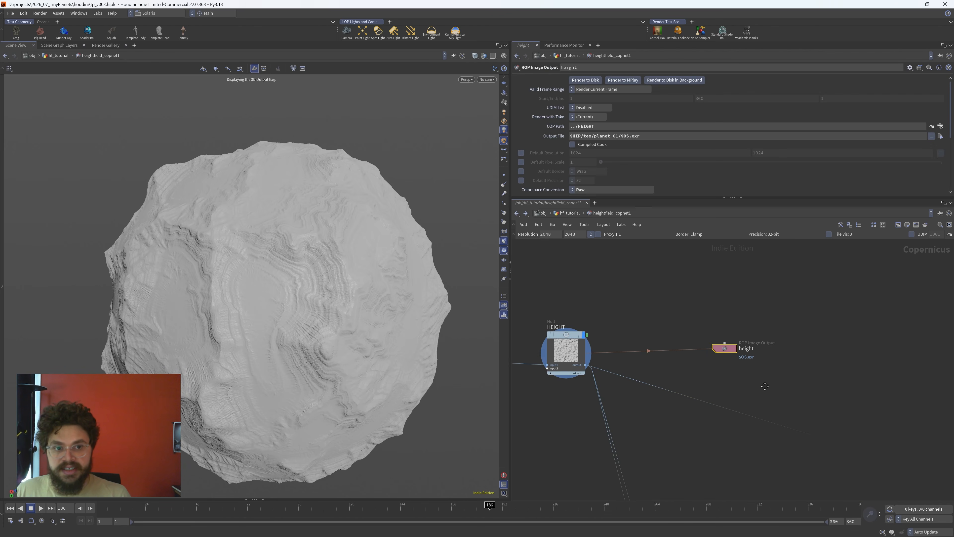
scroll(753, 334, up, 2)
drag(727, 351, 708, 366)
middle_drag(708, 366, 785, 393)
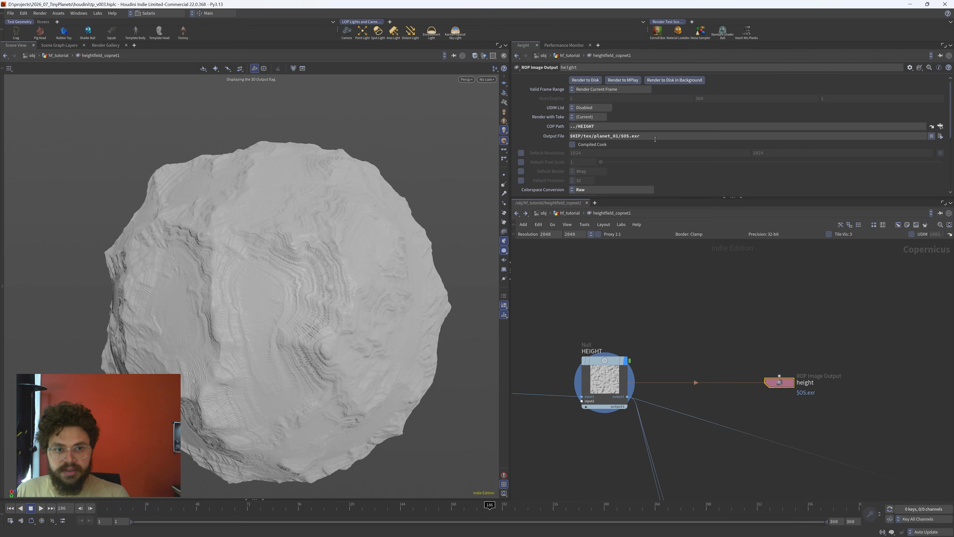
drag(599, 393, 599, 129)
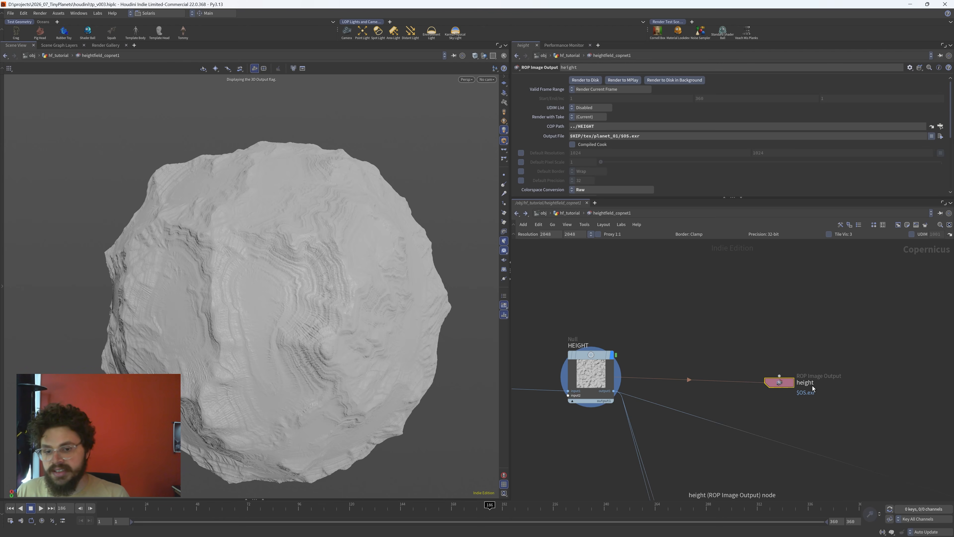
- Leave the COP network for the Solaris stage and switch the viewport renderer from Karma XPU to Houdini VK
scroll(853, 408, down, 3)
middle_drag(873, 409, 777, 370)
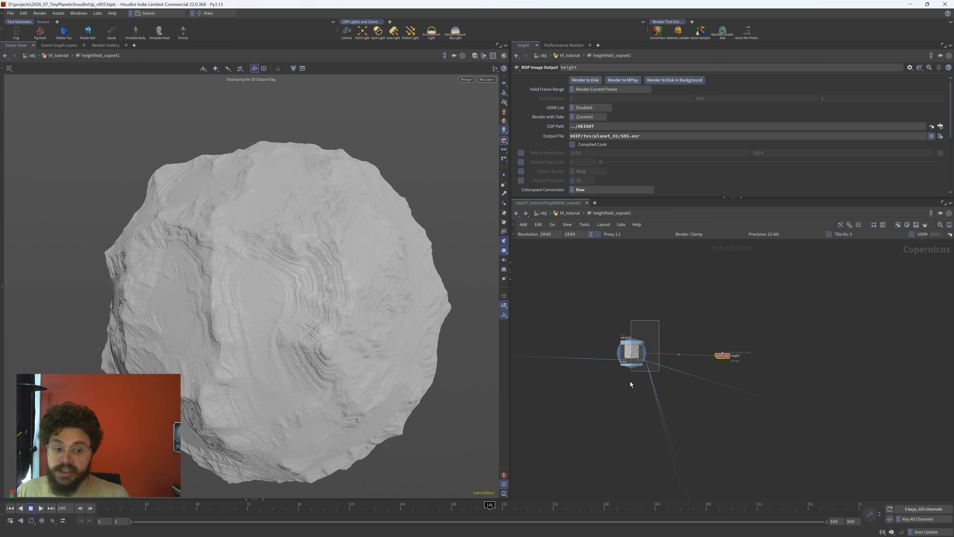
drag(629, 381, 650, 384)
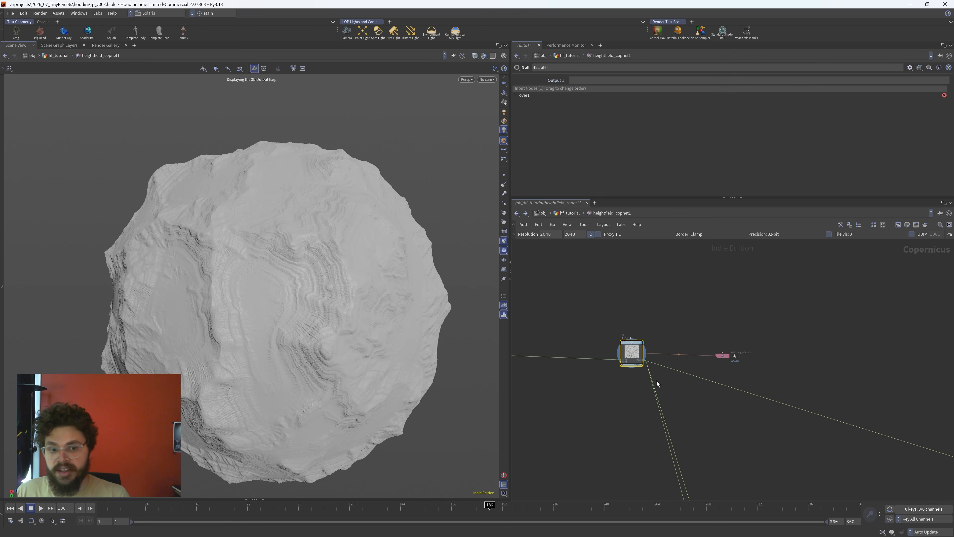
click(590, 286)
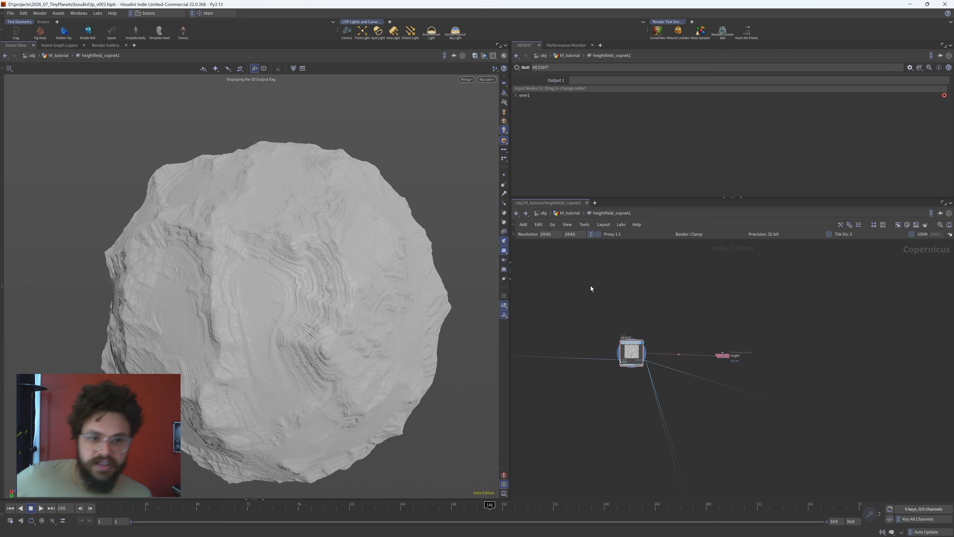
click(570, 213)
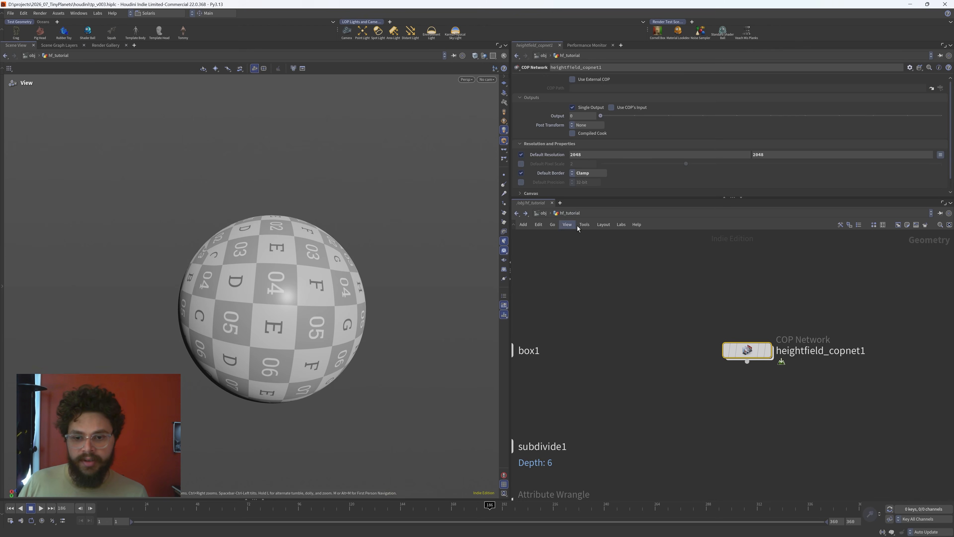
click(543, 213)
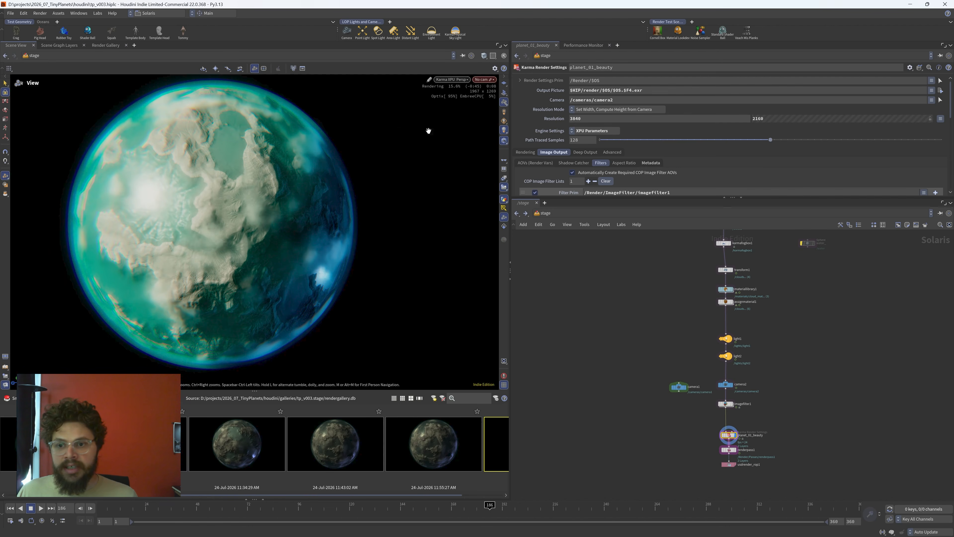
click(457, 79)
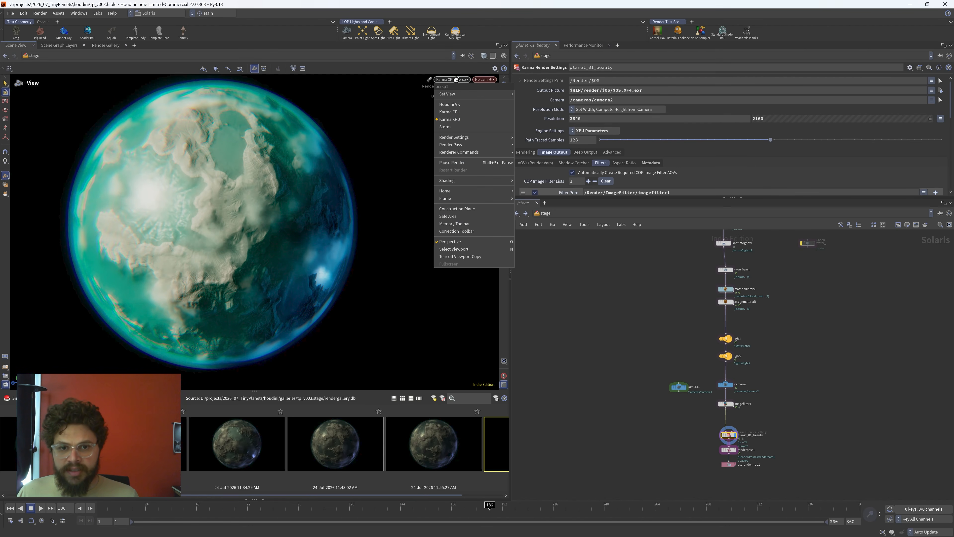
key(Escape)
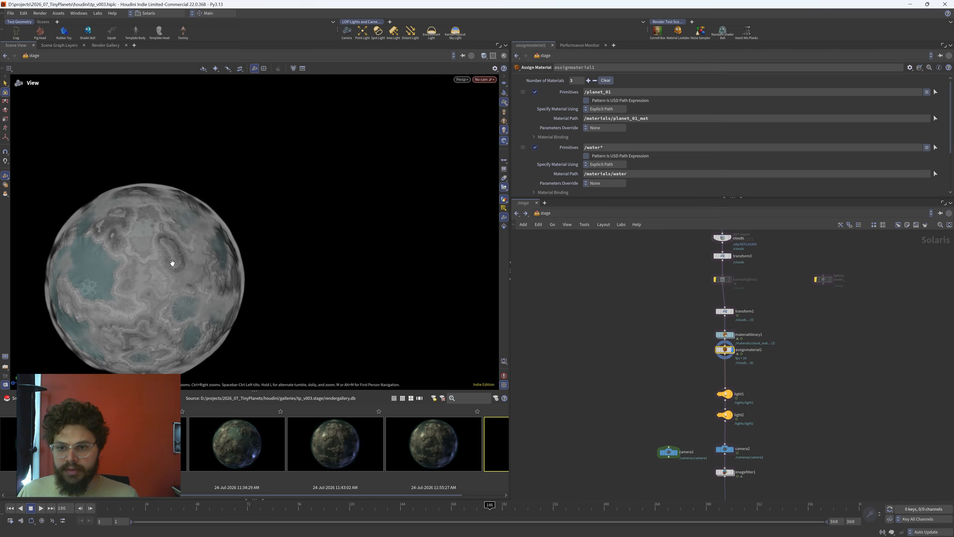
- Examine the planet with its assigned materials from several angles on the Solaris stage
scroll(235, 235, down, 5)
right_drag(236, 235, 355, 248)
middle_drag(356, 247, 233, 203)
drag(259, 203, 269, 173)
scroll(651, 365, down, 1)
mouse_move(647, 365)
middle_down()
mouse_move(620, 318)
mouse_move(634, 375)
middle_up()
scroll(194, 175, up, 1)
- Display the planet_01 SOP Import at the start of the stage chain and inspect its SOP path
middle_drag(611, 290, 534, 437)
scroll(597, 333, up, 4)
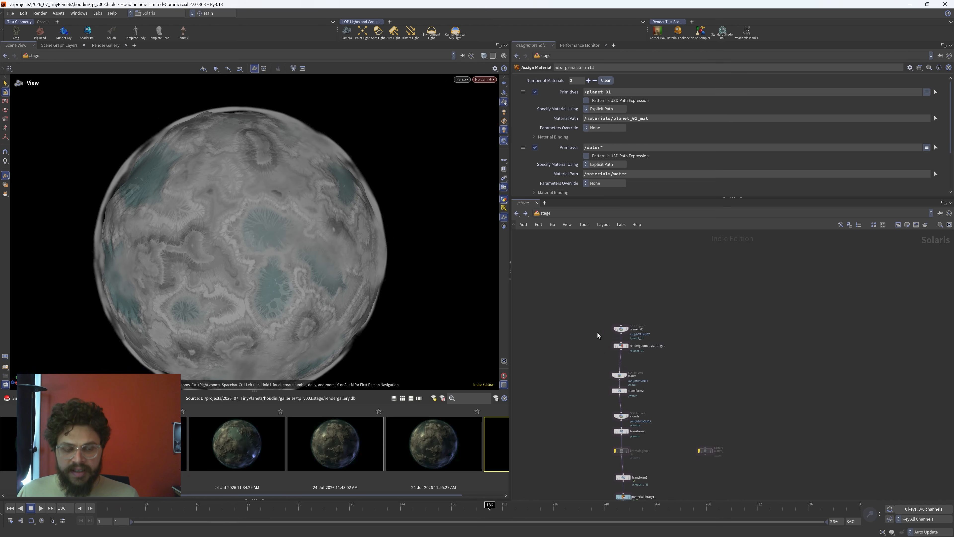
scroll(618, 332, up, 2)
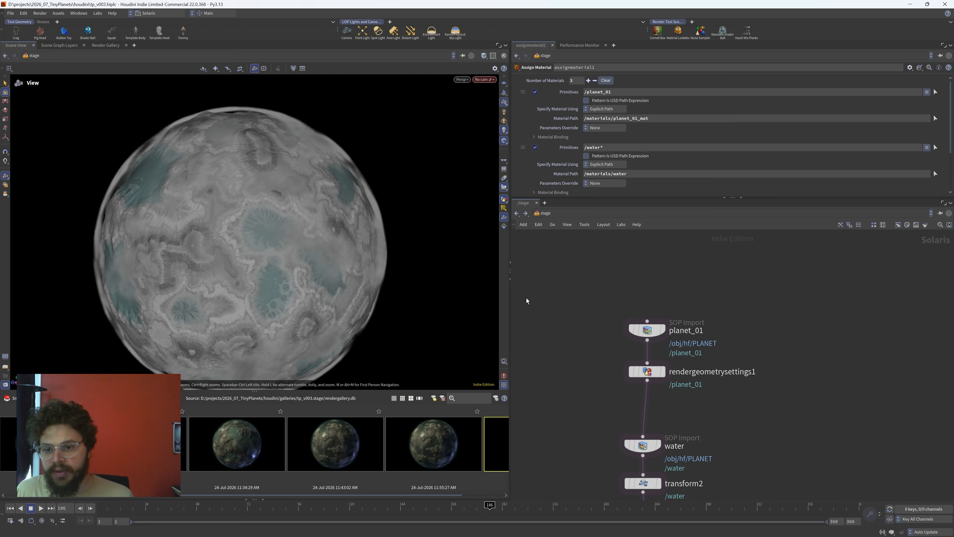
click(647, 330)
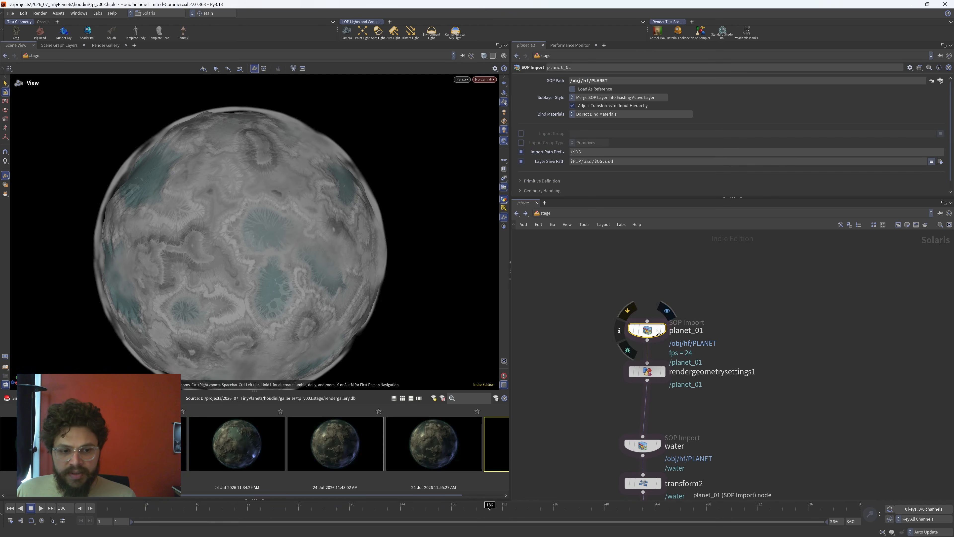
drag(649, 330, 647, 316)
key(r)
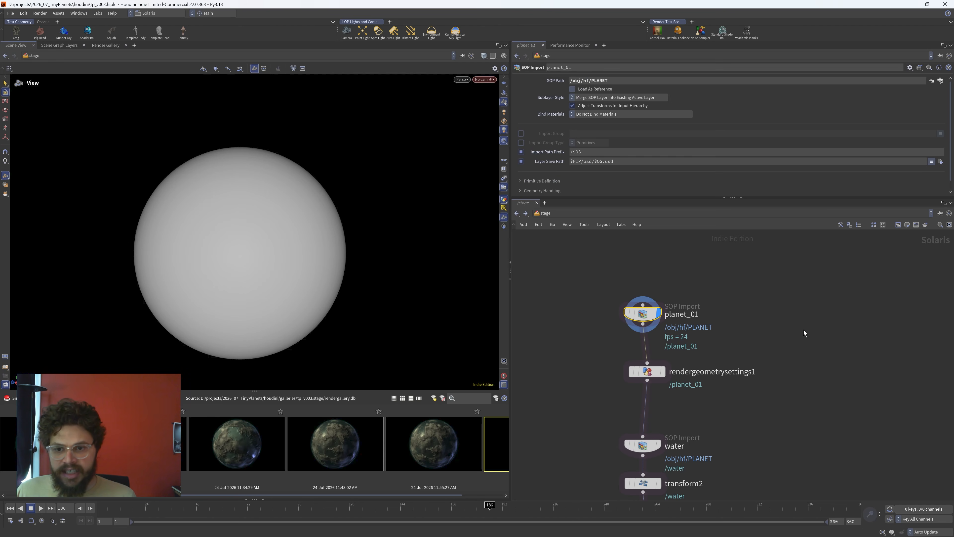
drag(571, 271, 799, 338)
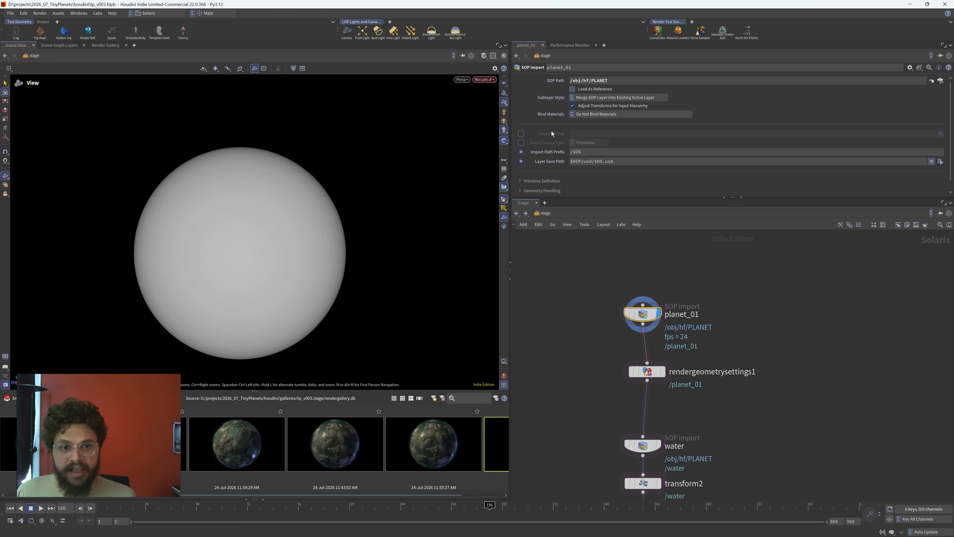
drag(634, 82, 401, 146)
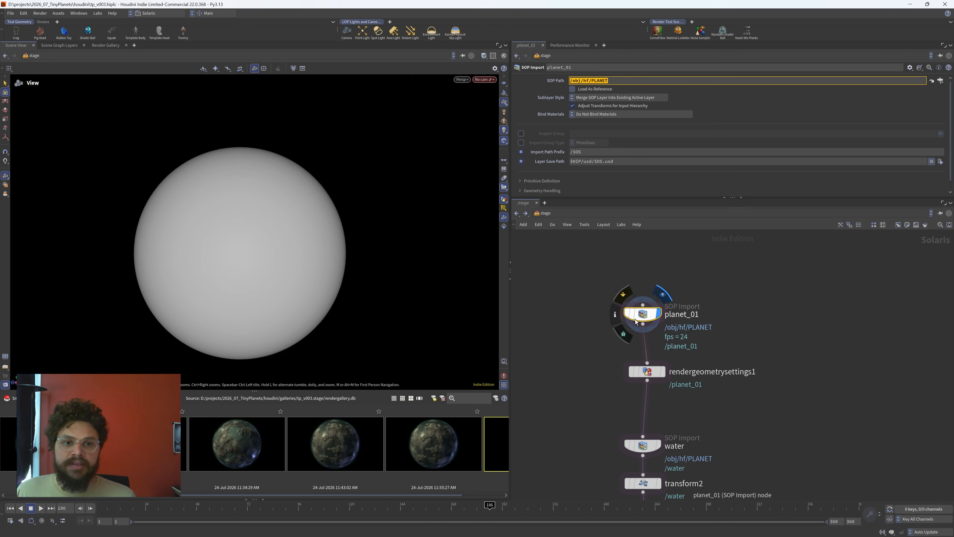
- Display rendergeometrysettings1 and examine its dicing quality and displacement style
drag(593, 356, 729, 409)
scroll(617, 121, down, 5)
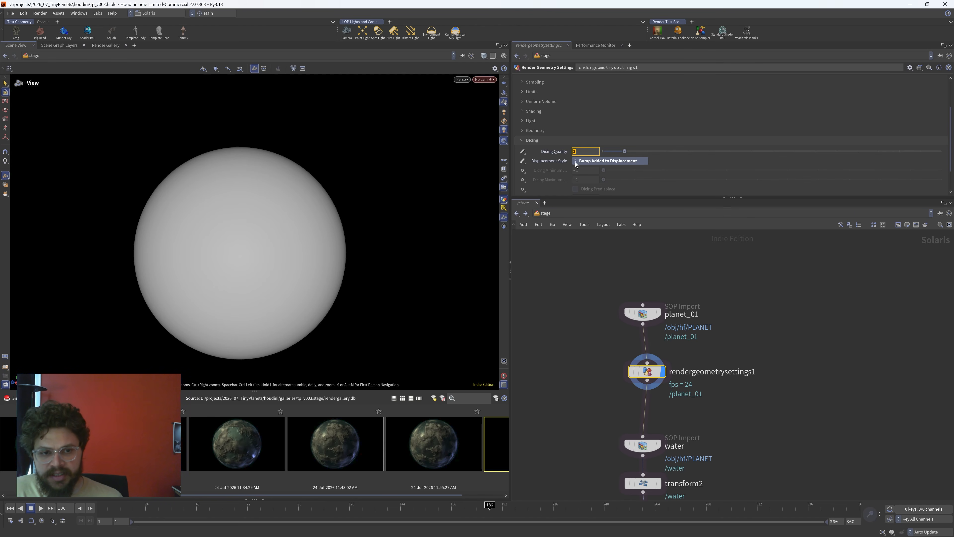
middle_drag(569, 427, 582, 378)
- Display the water SOP Import and inspect its SOP path, moving water and rendergeometrysettings1 slightly in the network
drag(581, 378, 719, 409)
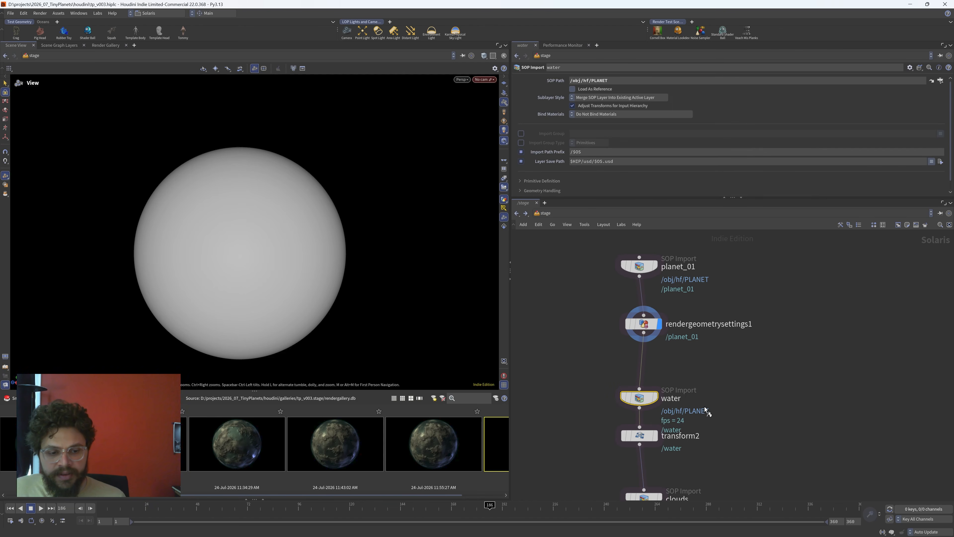
drag(649, 398, 648, 388)
drag(641, 324, 629, 317)
double_click(624, 80)
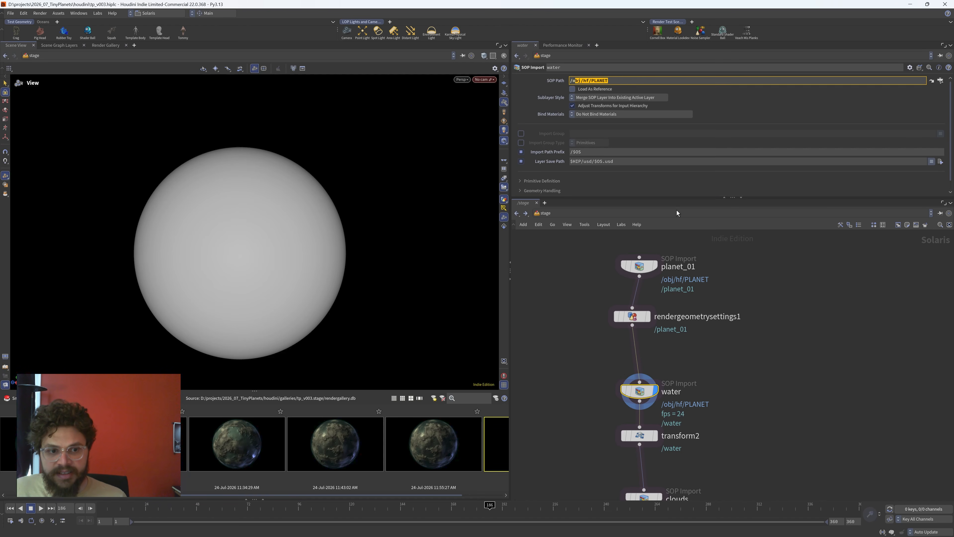
click(554, 367)
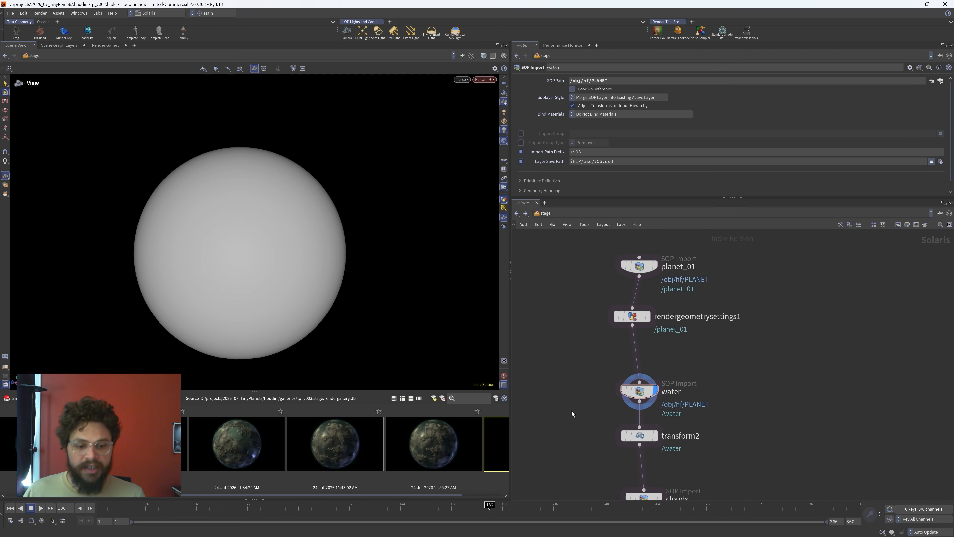
- Display transform2 to view the scaled water sphere, and align rendergeometrysettings1 above the water node
drag(571, 411, 716, 440)
key(r)
middle_drag(723, 428, 735, 384)
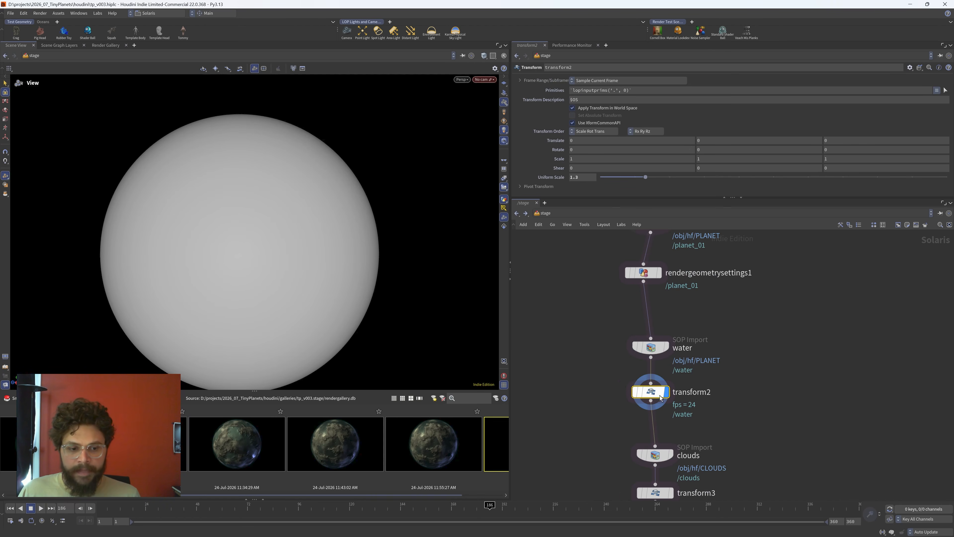
drag(648, 279, 655, 281)
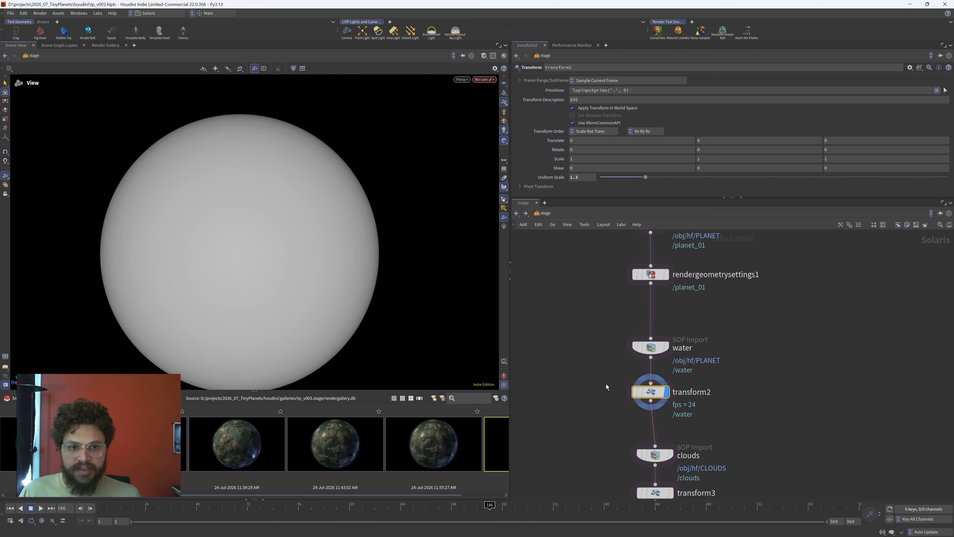
- Inspect the clouds SOP Import and display transform3 to view the cloud layer around the planet
scroll(732, 367, down, 5)
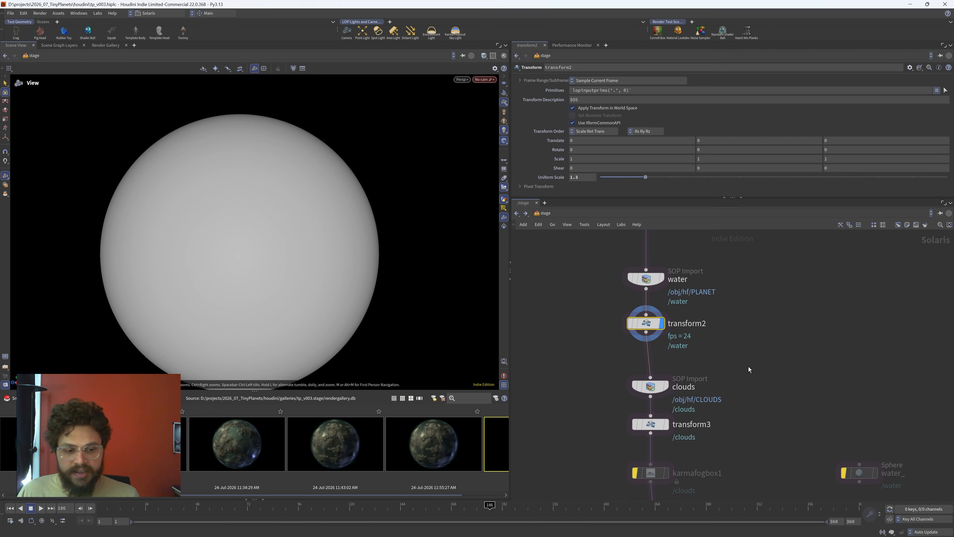
drag(714, 383, 729, 384)
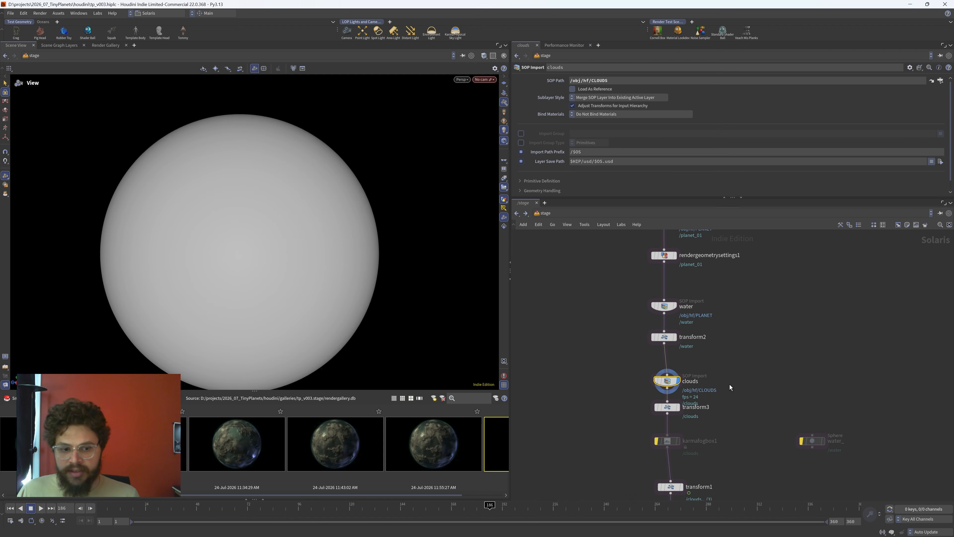
click(667, 407)
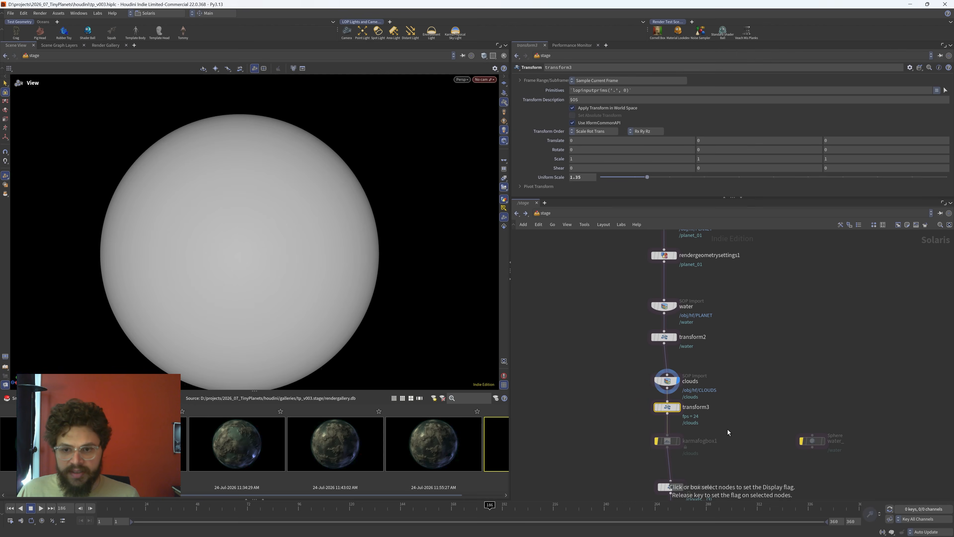
drag(281, 205, 229, 226)
- Display transform1 and scrub the timeline to frame 171 to check the planet's animated rotation
middle_drag(685, 410, 685, 348)
drag(614, 412, 756, 446)
key(r)
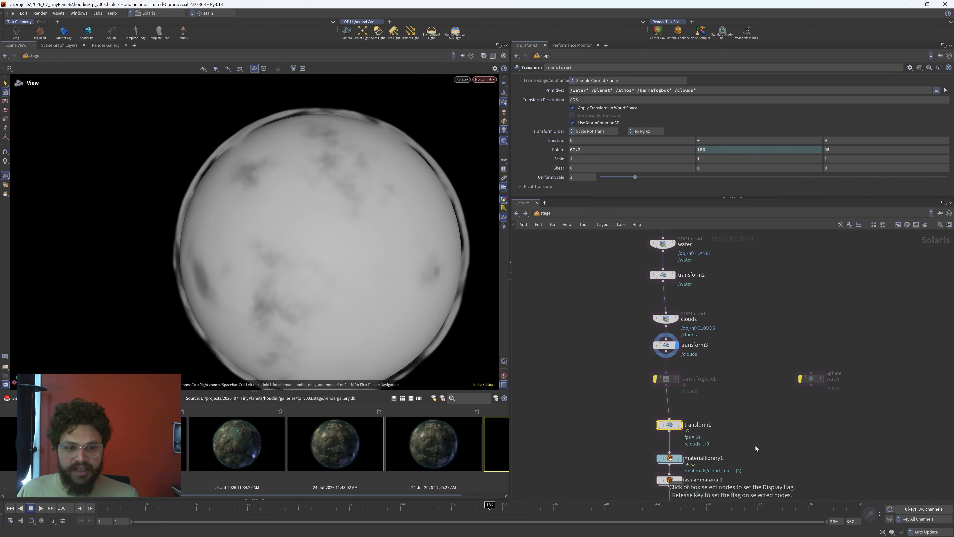
drag(179, 512, 458, 509)
- Inspect the material assignments in assignmaterial1 and display that node in the viewport
middle_drag(625, 486, 628, 393)
click(667, 387)
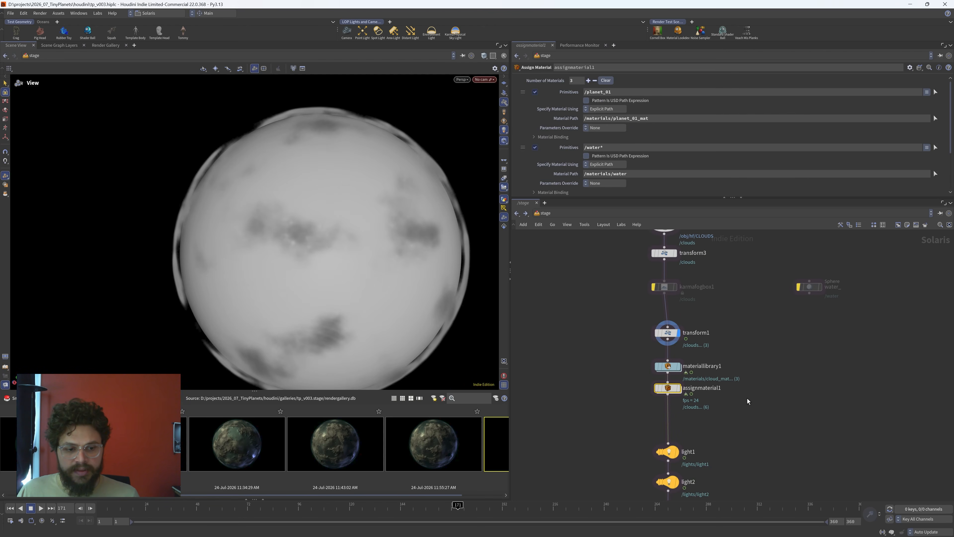
key(r)
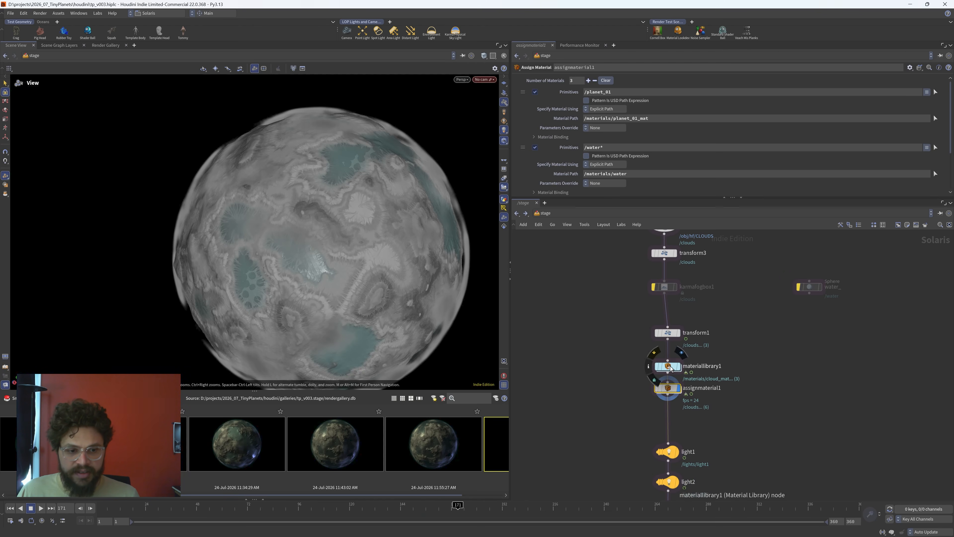
- Move materiallibrary1 slightly away from assignmaterial1, and inside it move cloud_mat farther from the other materials
drag(672, 367, 672, 357)
double_click(671, 357)
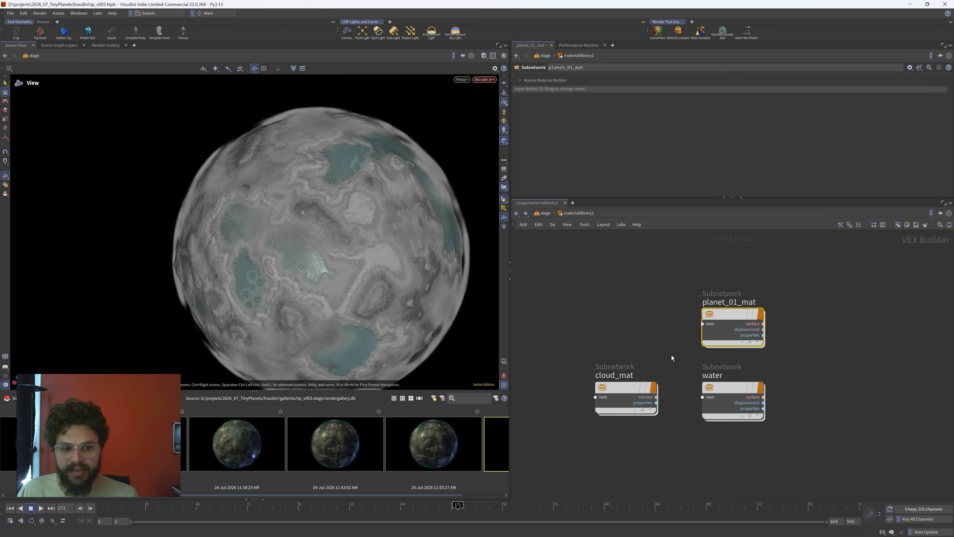
drag(629, 387, 579, 393)
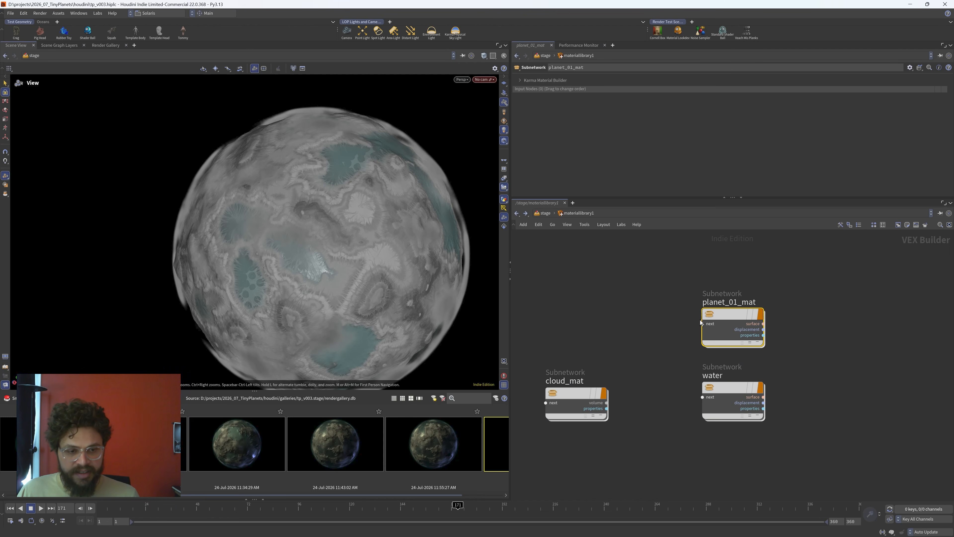
- Open planet_01_mat and look over its image, separate and remap nodes
double_click(730, 316)
middle_drag(598, 334, 848, 345)
scroll(727, 339, down, 1)
middle_drag(568, 436, 780, 464)
mouse_move(610, 373)
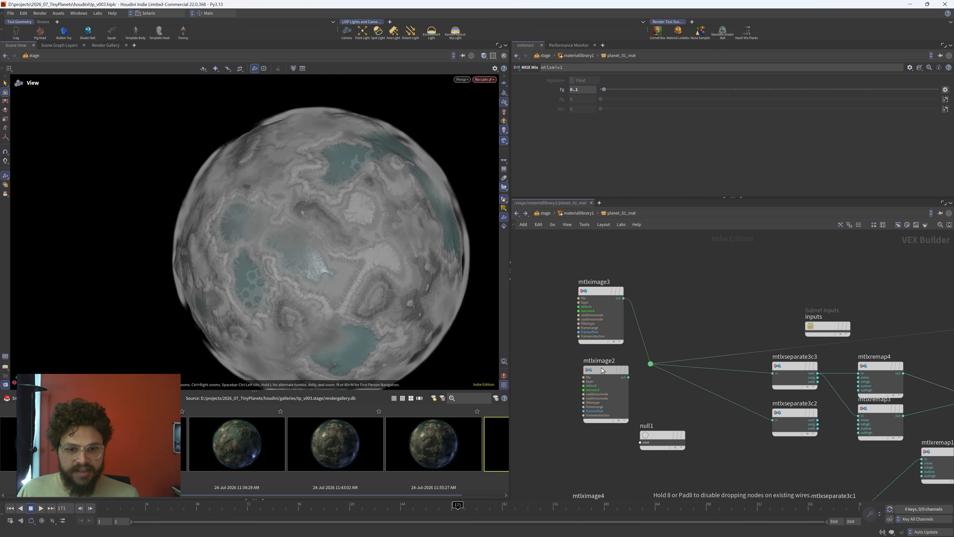
- Back in the stage network, bypass the water and clouds SOP Imports together with transform2 and transform3
click(545, 213)
middle_drag(621, 309, 562, 463)
drag(554, 357, 635, 399)
drag(563, 268, 650, 331)
middle_drag(553, 273, 572, 347)
scroll(715, 417, down, 1)
middle_drag(716, 419, 703, 294)
middle_drag(677, 393, 691, 331)
scroll(600, 397, up, 1)
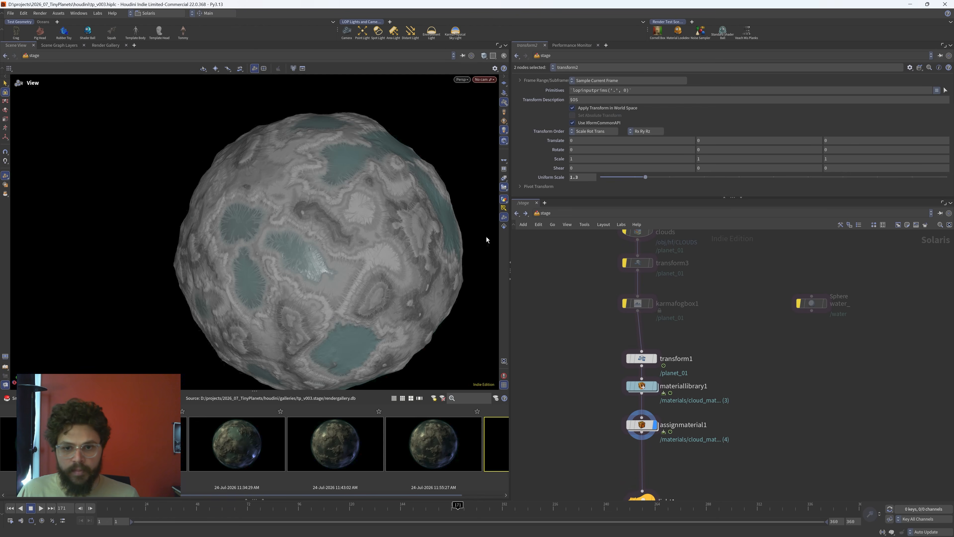
- Switch the viewport renderer to Karma XPU and get a closer view of the planet's surface
click(462, 79)
click(477, 118)
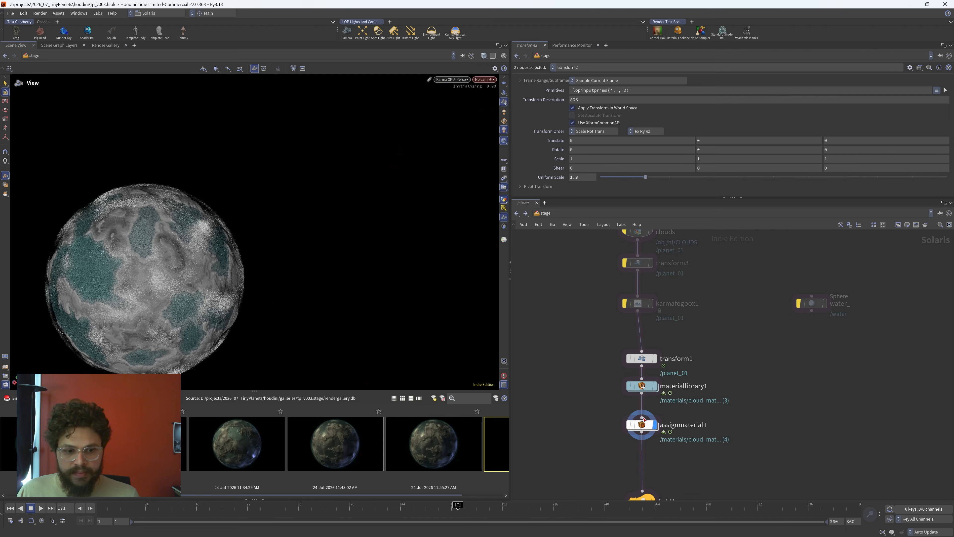
key(space+g)
right_drag(157, 263, 260, 249)
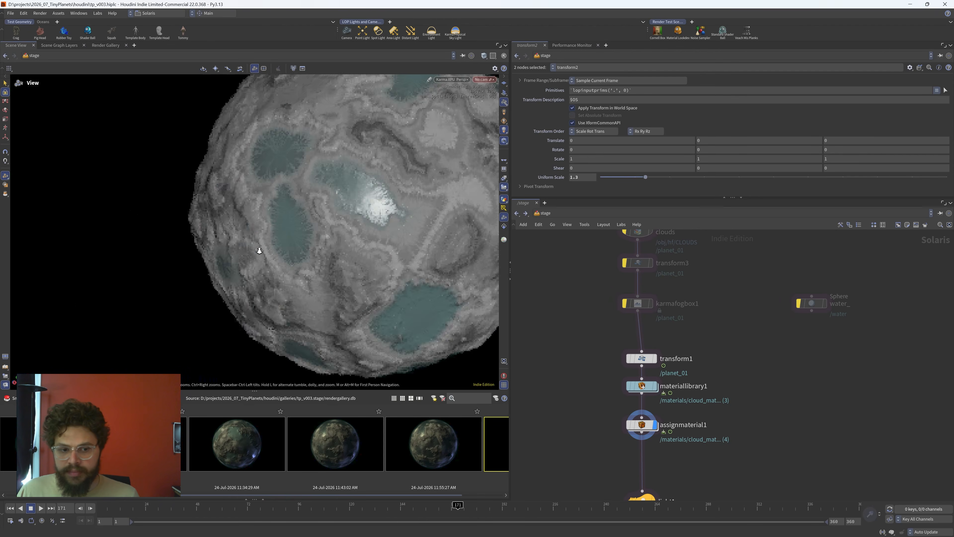
- Display light2 so the planet renders with both stage lights, and orbit to its lit side
middle_drag(690, 461, 680, 297)
drag(585, 362, 712, 389)
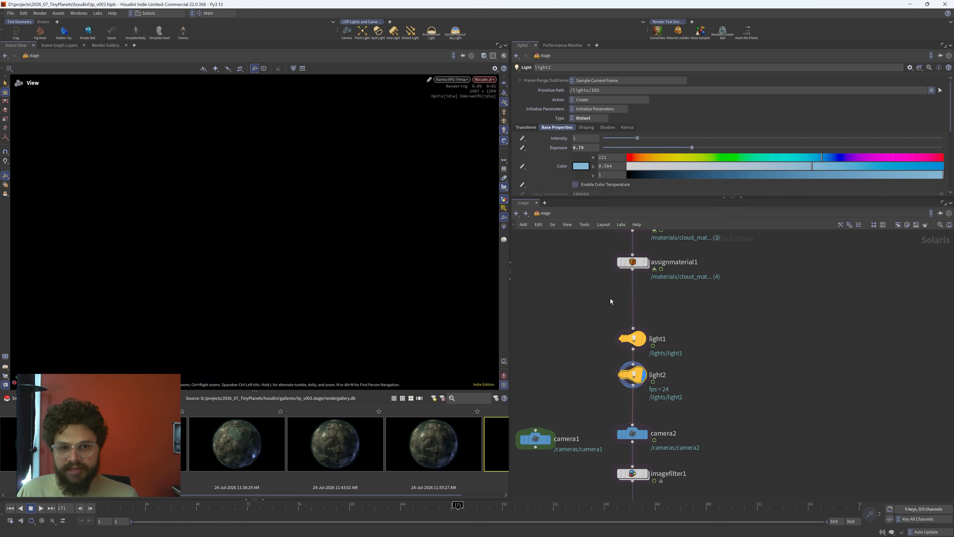
drag(308, 202, 427, 224)
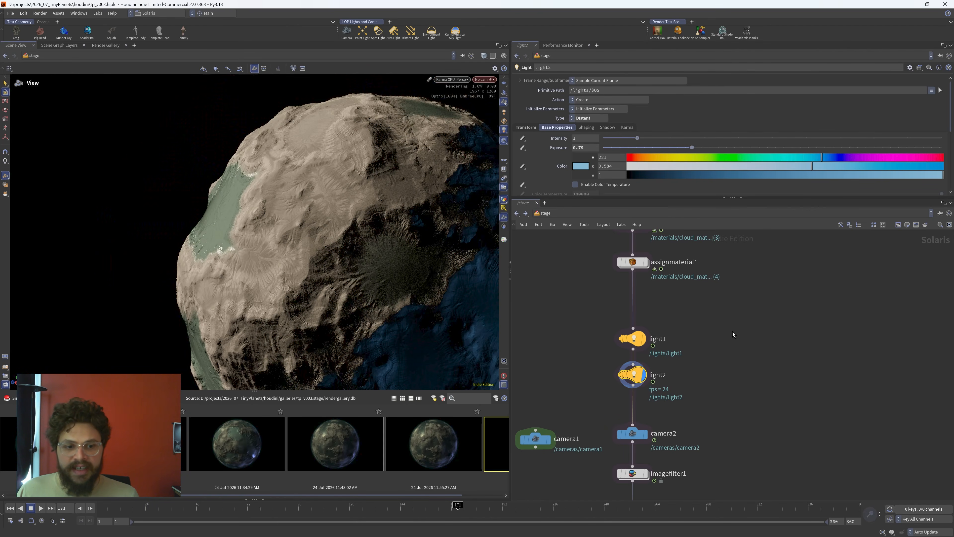
- Reopen materiallibrary1, move planet_01_mat above cloud_mat, and open the planet material's network
scroll(732, 330, up, 4)
double_click(621, 301)
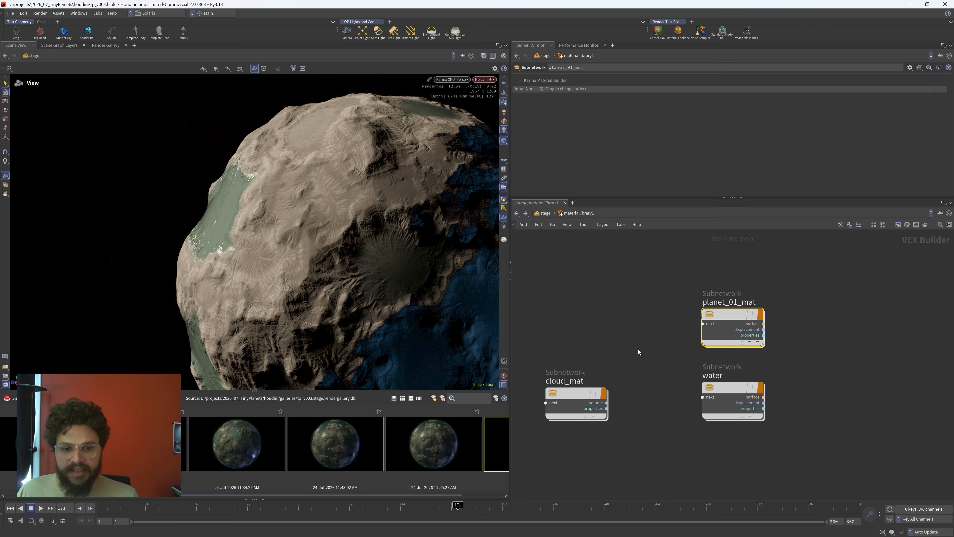
drag(723, 314, 604, 294)
double_click(604, 294)
scroll(784, 289, up, 5)
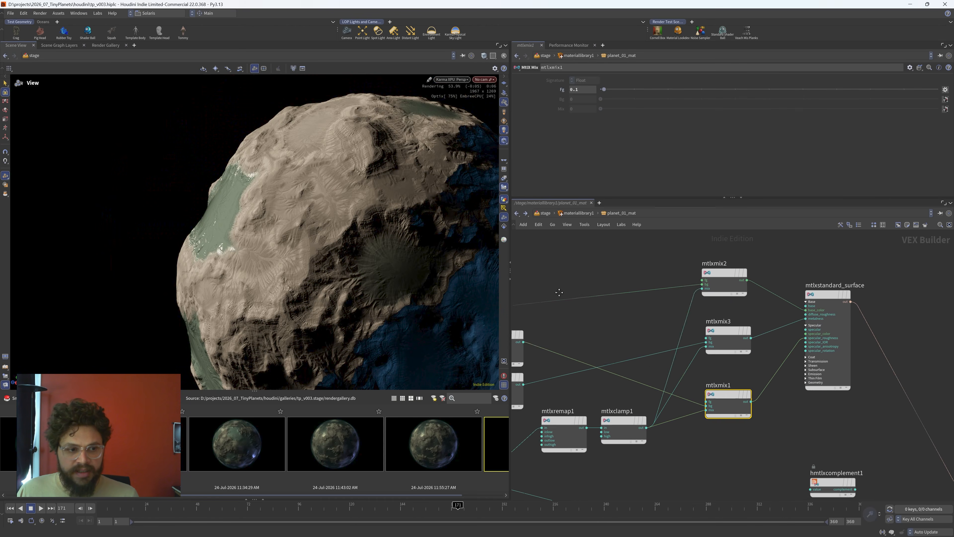
- Inspect mtlxstandard_surface's base and specular parameters and trace the nodes feeding it
click(754, 402)
middle_drag(548, 288, 737, 300)
scroll(630, 289, down, 2)
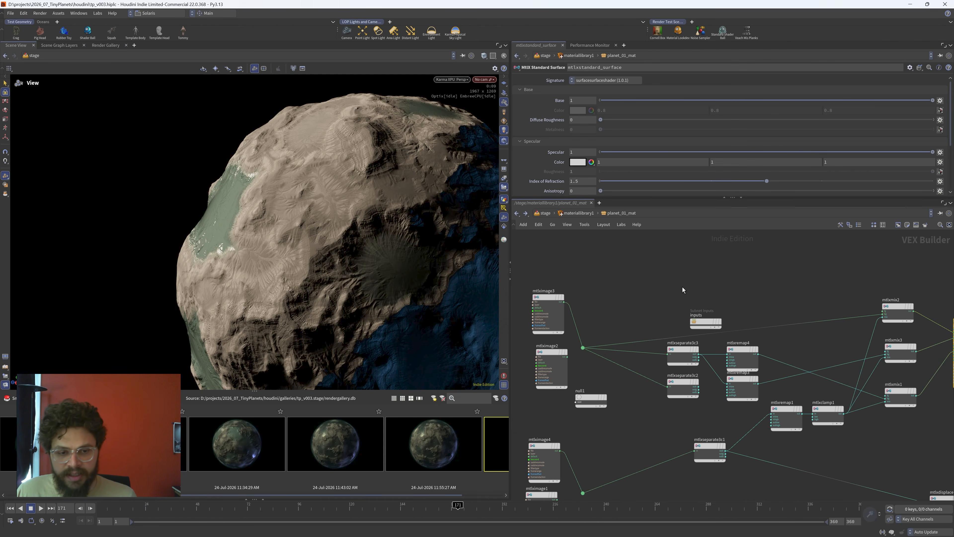
- Inspect mtlximage3, which loads the exported base_color.exr texture, and follow its output connection
scroll(573, 304, up, 2)
click(537, 303)
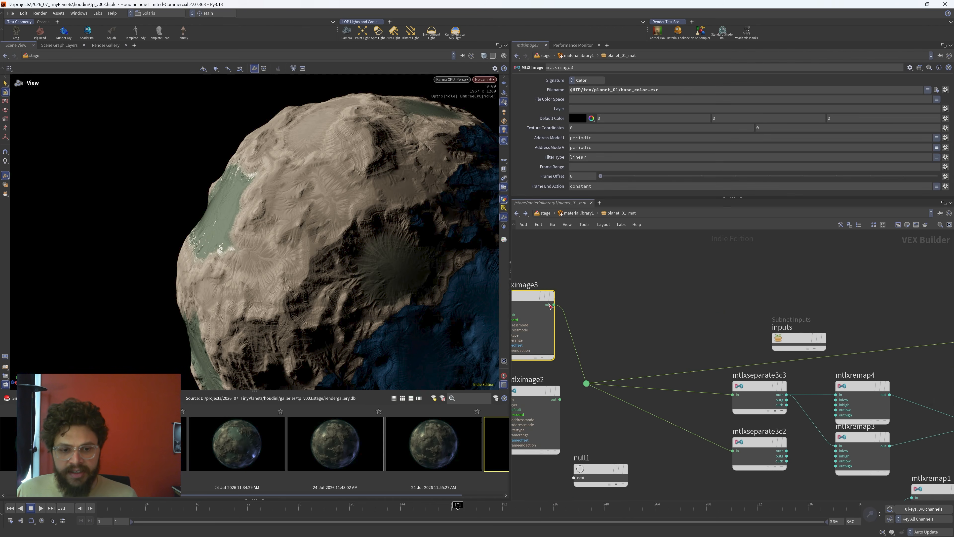
scroll(537, 303, up, 4)
scroll(692, 315, up, 2)
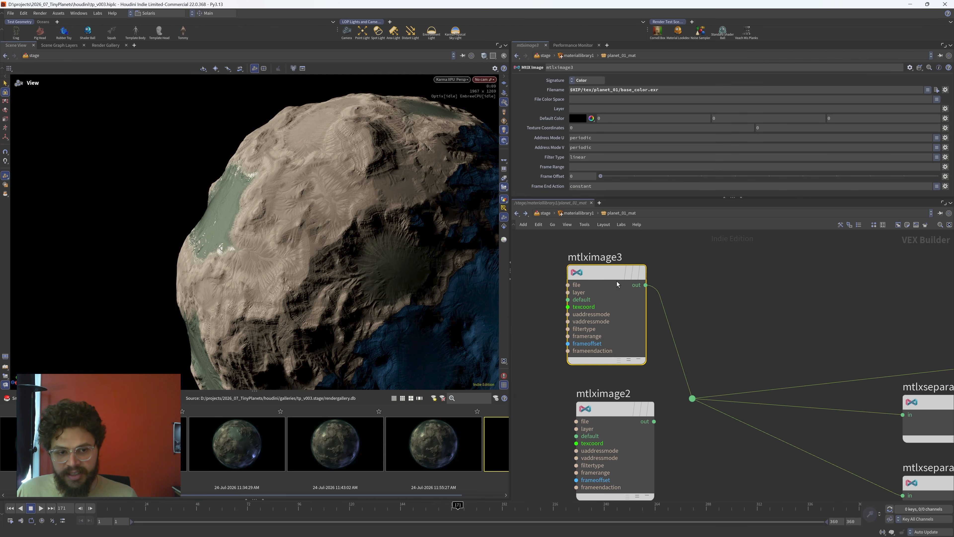
mouse_move(590, 260)
click(721, 279)
key(Tab)
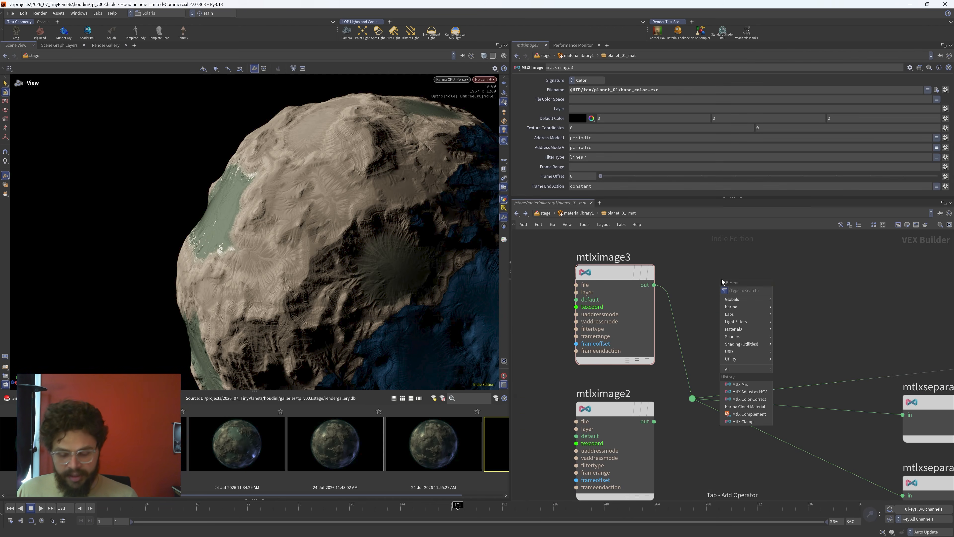
text(iamg)
key(BackSpace)
key(BackSpace)
key(BackSpace)
text(mage)
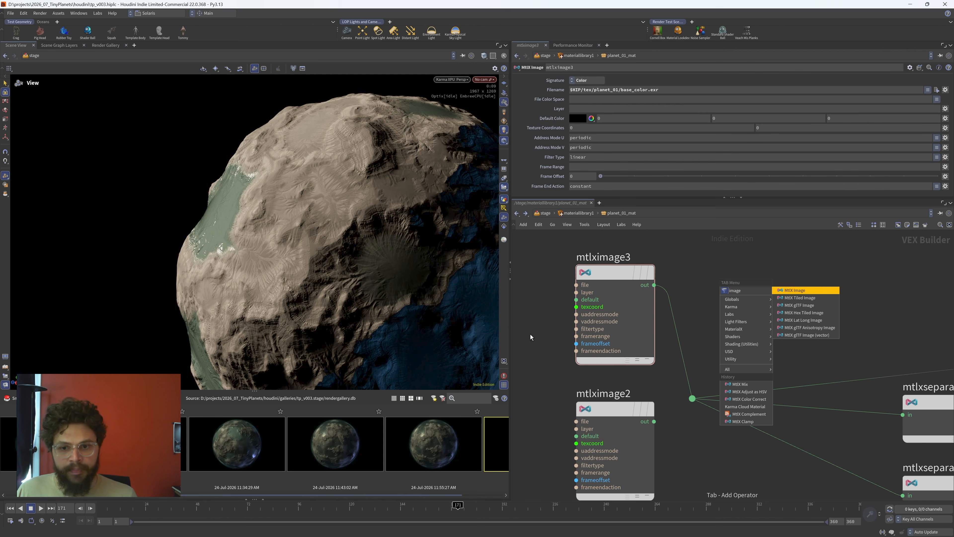
key(Escape)
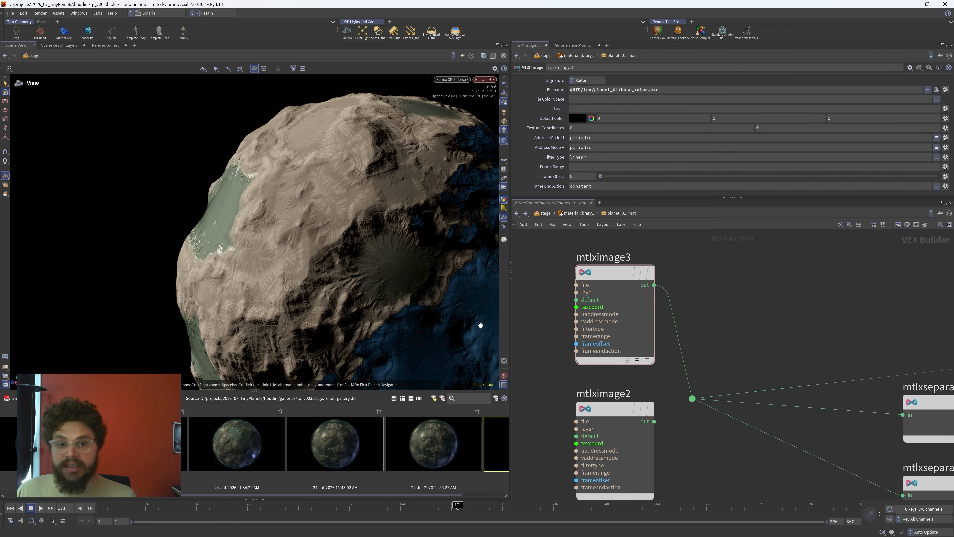
- Examine mtlximage2's Filename, including its op: prefix and the node path to BASE_COLOR
scroll(754, 453, down, 2)
scroll(754, 453, down, 1)
click(639, 385)
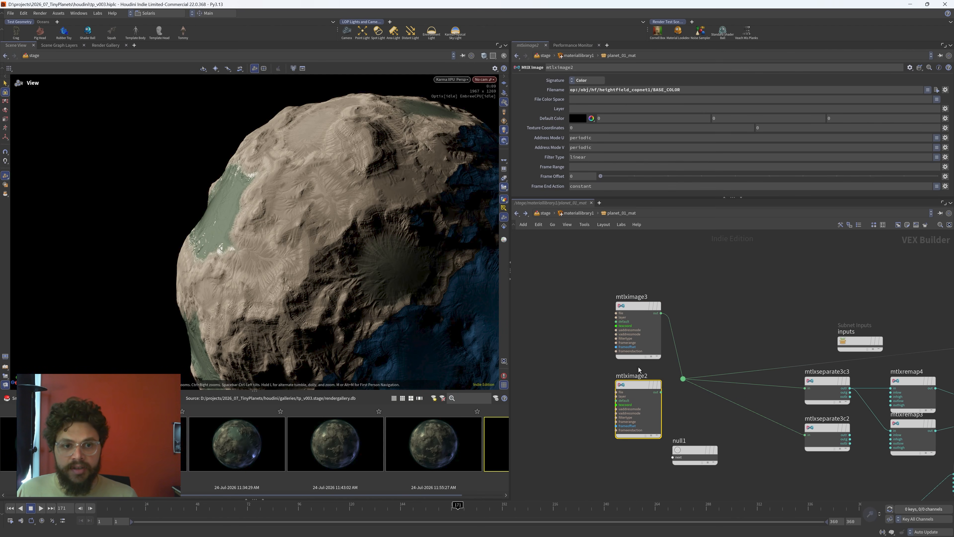
click(706, 92)
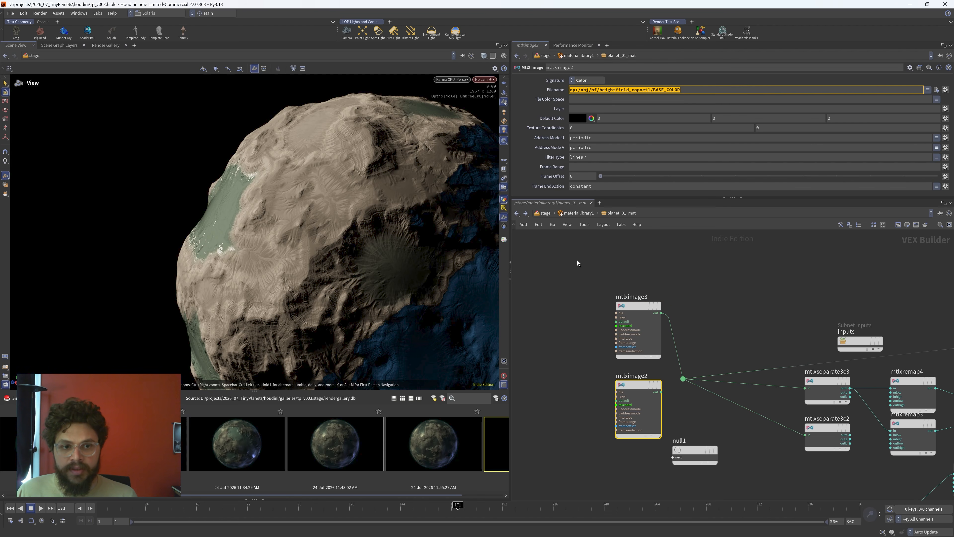
click(573, 381)
click(576, 90)
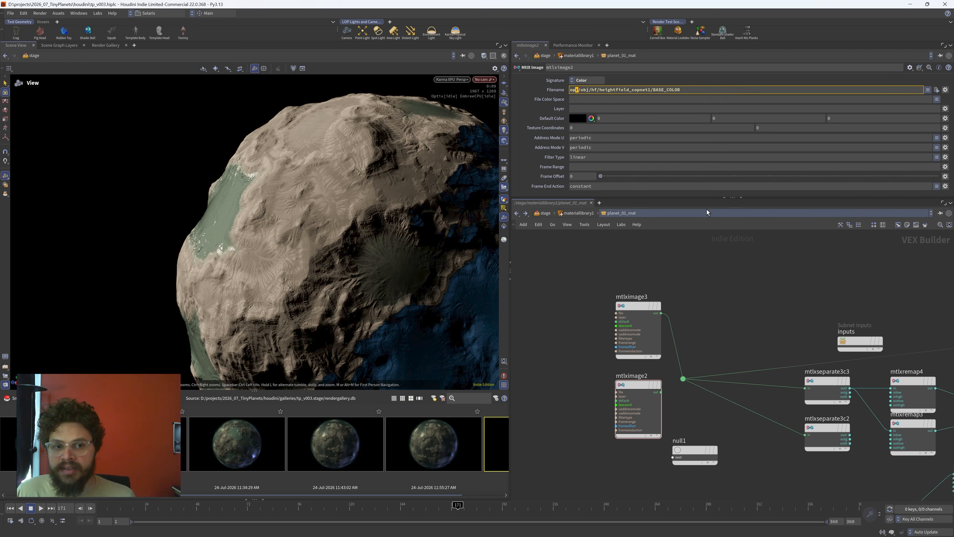
drag(680, 90, 585, 95)
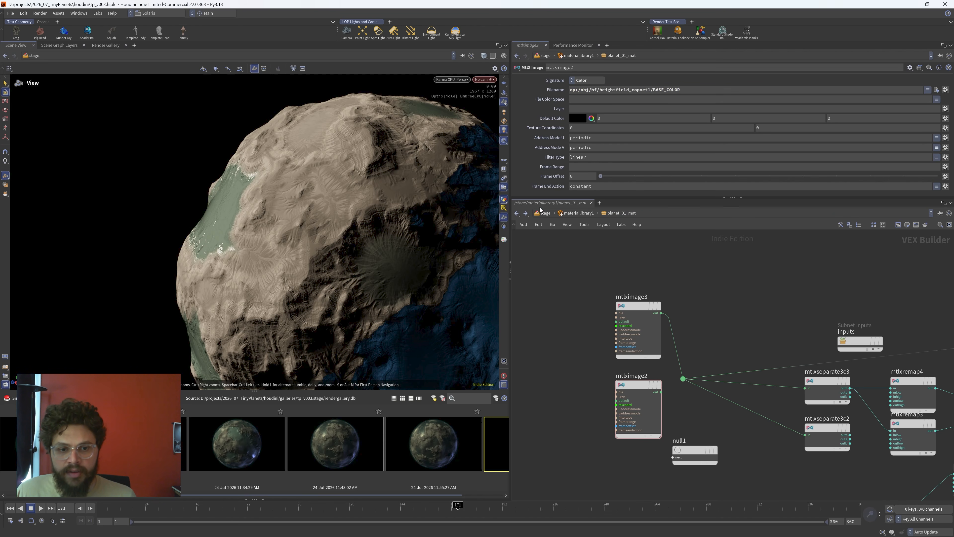
- Pin the scene view to the stage and switch the network editor to the obj context
click(543, 212)
click(537, 213)
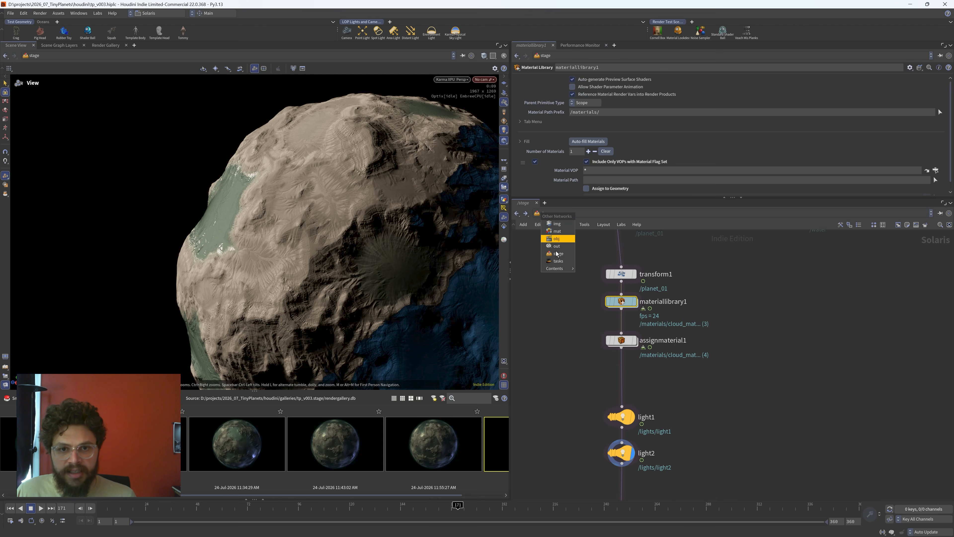
click(541, 273)
click(464, 55)
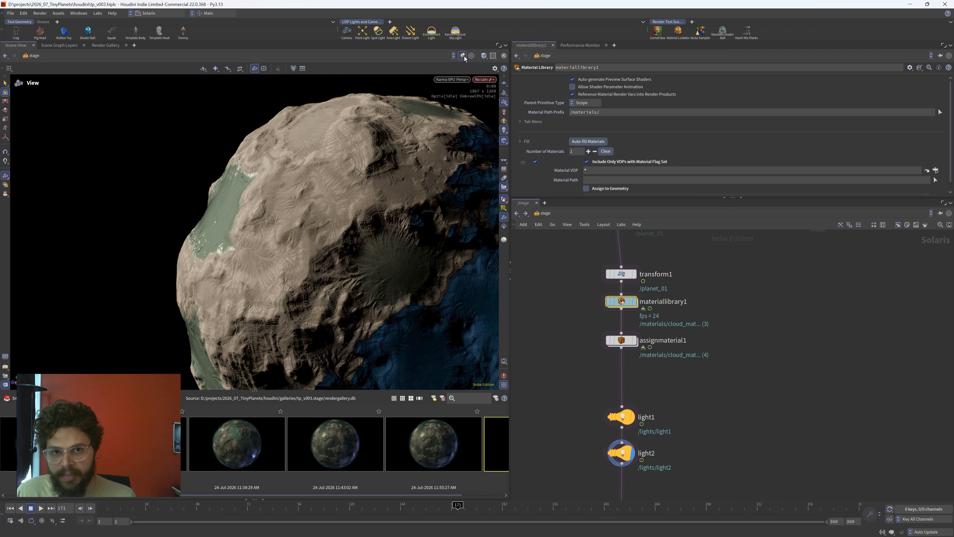
click(535, 213)
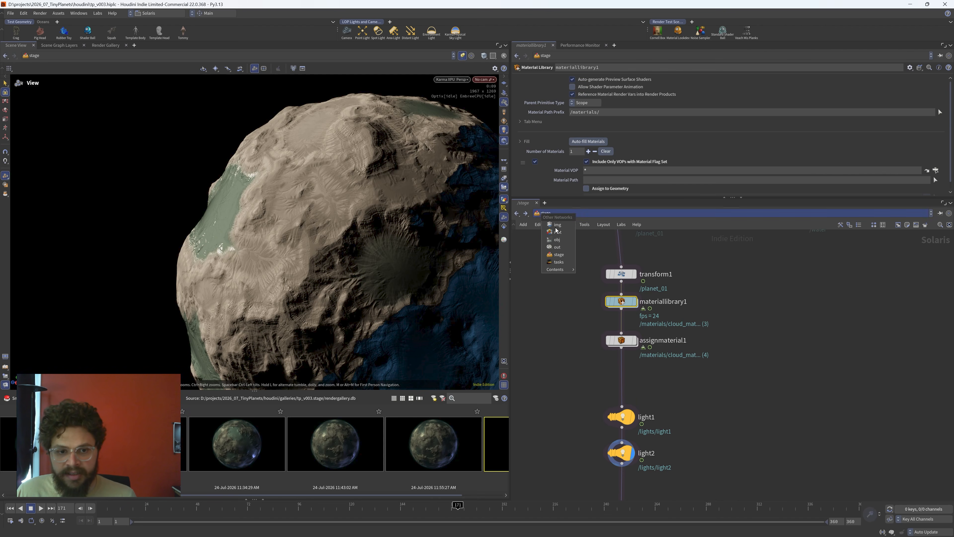
click(554, 248)
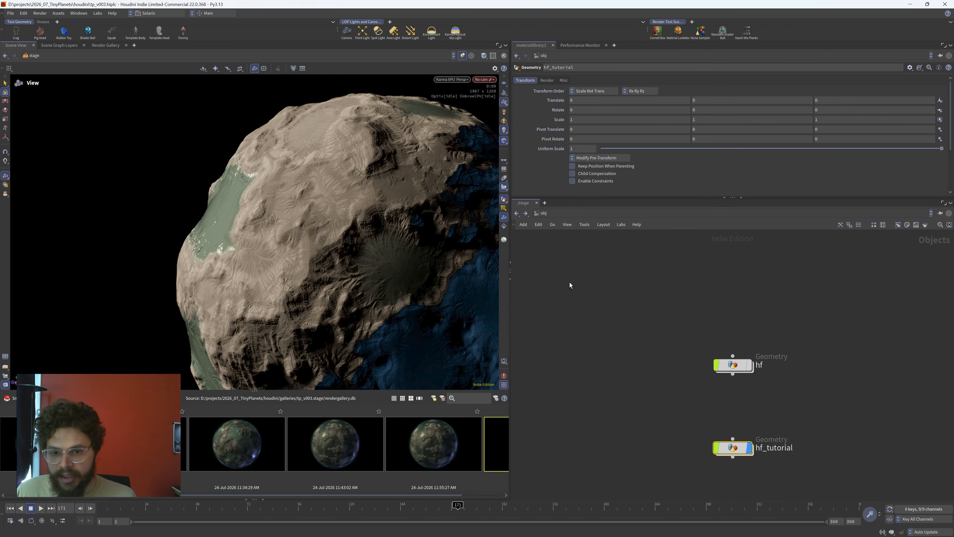
- Open heightfield_copnet1 inside the hf geometry and locate the base colour output nodes
double_click(733, 366)
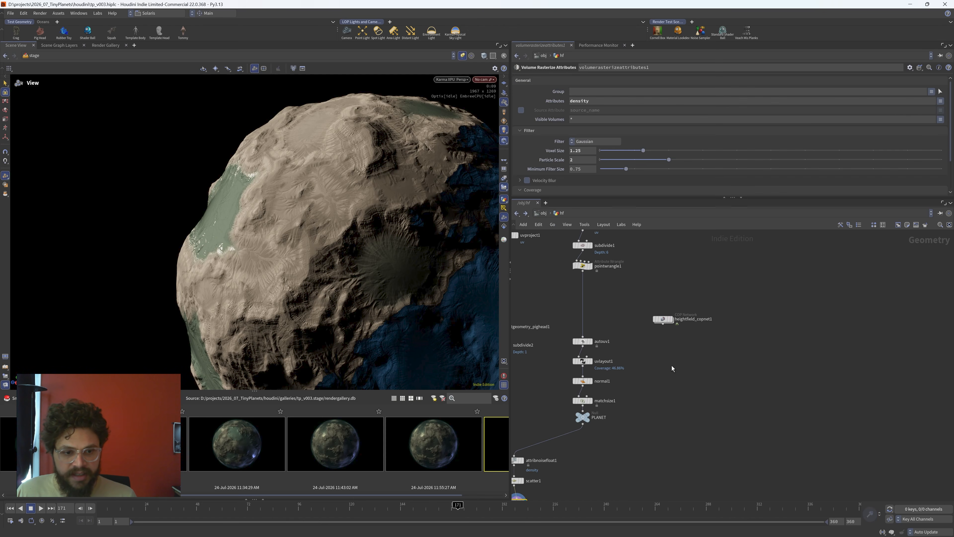
double_click(664, 319)
middle_drag(709, 434, 537, 409)
scroll(536, 409, down, 2)
middle_drag(871, 425, 615, 472)
scroll(615, 473, down, 2)
middle_drag(732, 355, 817, 426)
middle_drag(609, 378, 767, 273)
scroll(694, 351, up, 4)
- Copy the BASE_COLOR null that follows adjacency_distort2
click(722, 420)
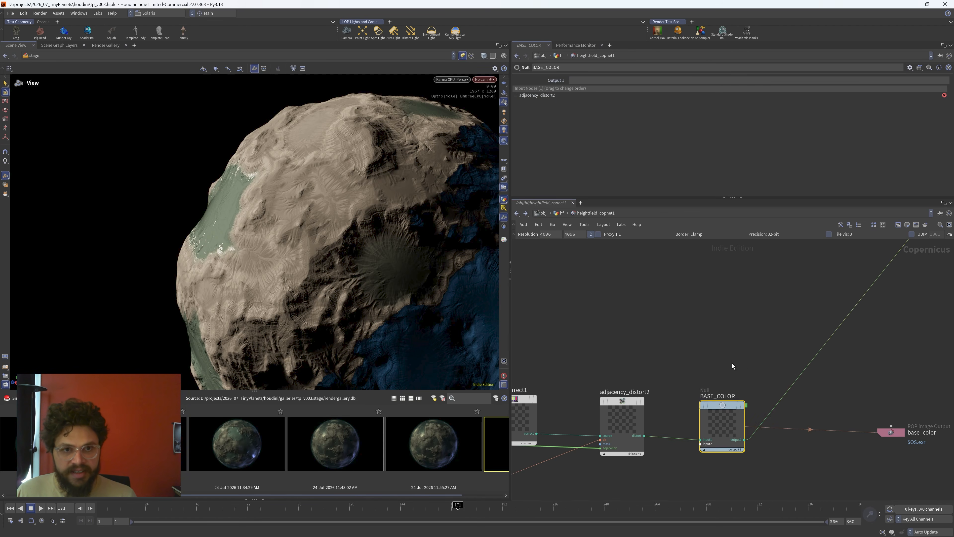
middle_drag(731, 369, 692, 265)
key(ctrl+c)
click(662, 308)
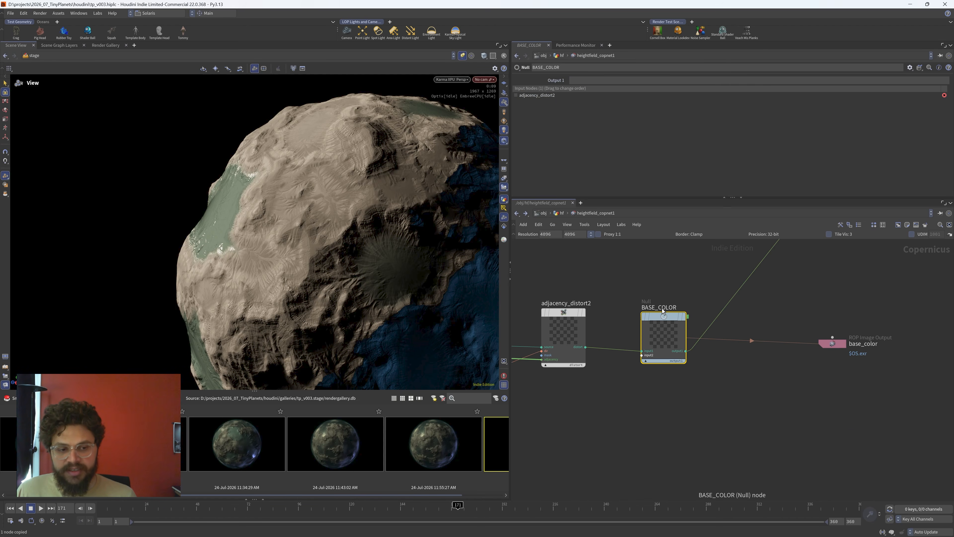
- Return to the stage network and open planet_01_mat inside materiallibrary1
click(544, 212)
click(542, 213)
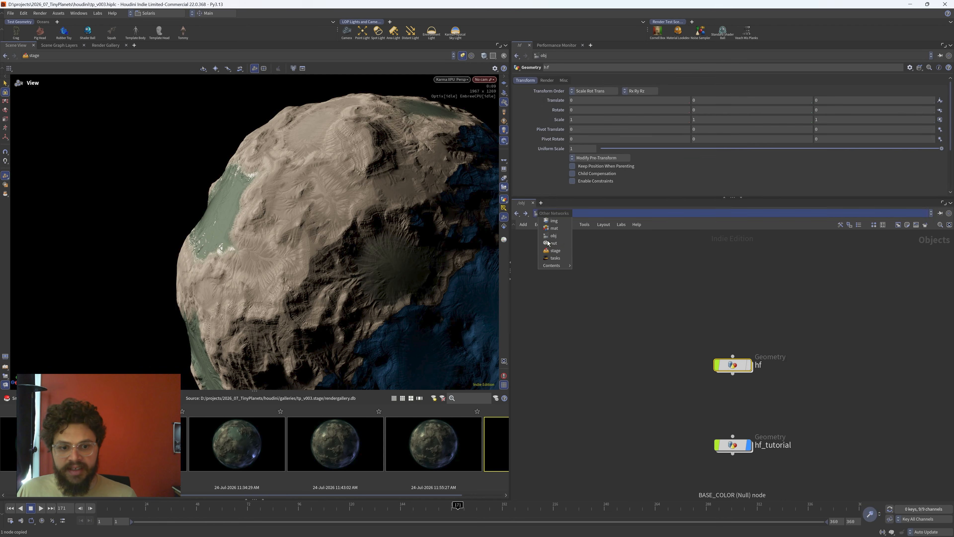
click(555, 250)
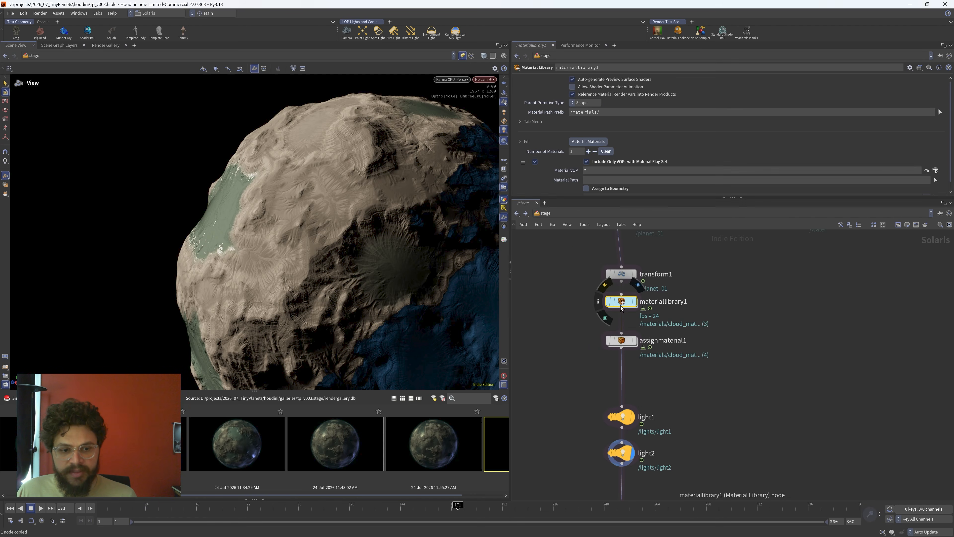
double_click(621, 306)
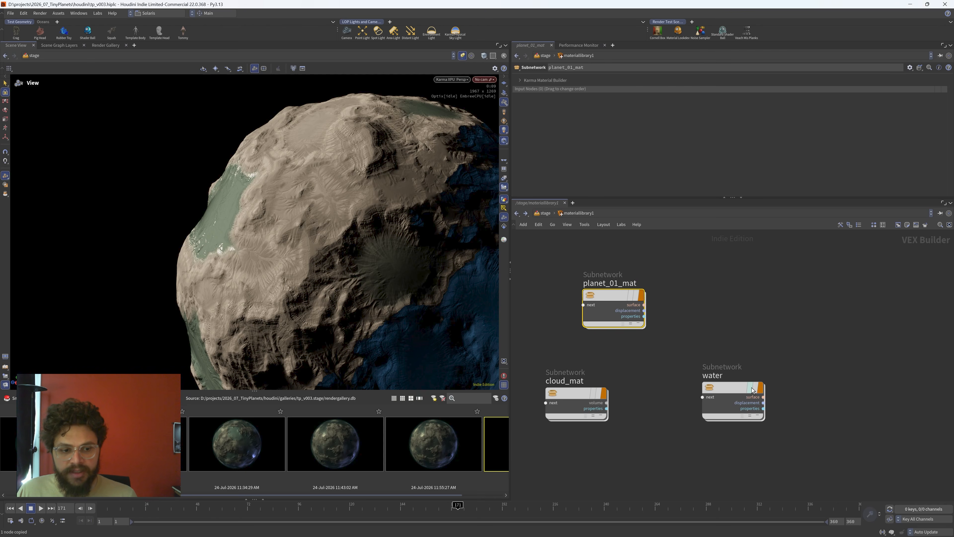
double_click(615, 293)
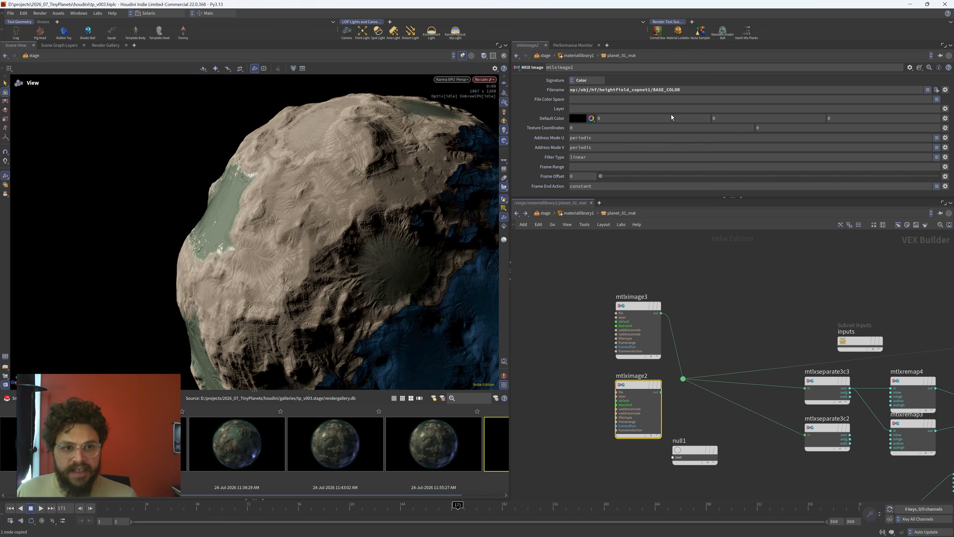
- Replace mtlximage2's Filename with the copied node's path prefixed by op:, giving op:/obj/hf/heightfield_copnet1/BASE_COLOR
drag(692, 90, 419, 90)
key(BackSpace)
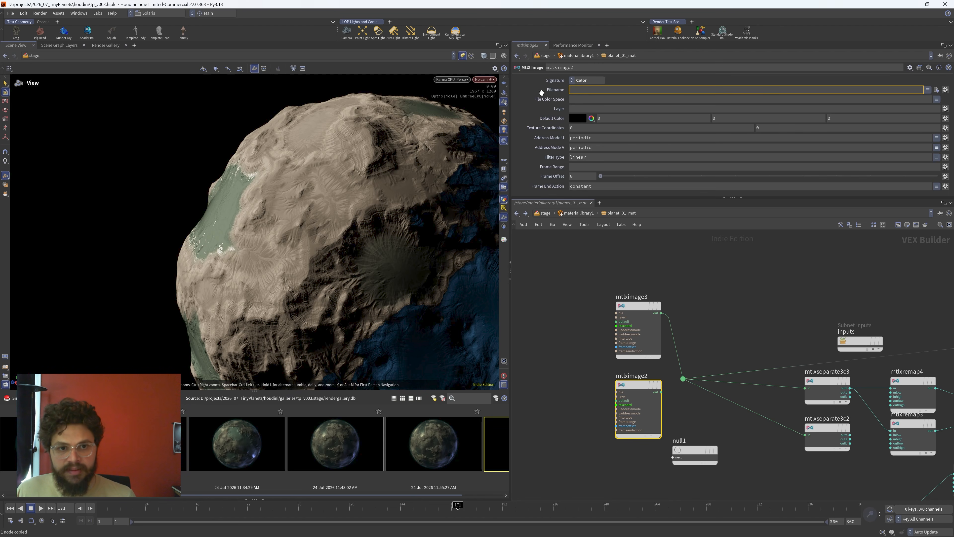
key(ctrl+v)
drag(681, 91, 560, 92)
key(Return)
text(op:)
key(Return)
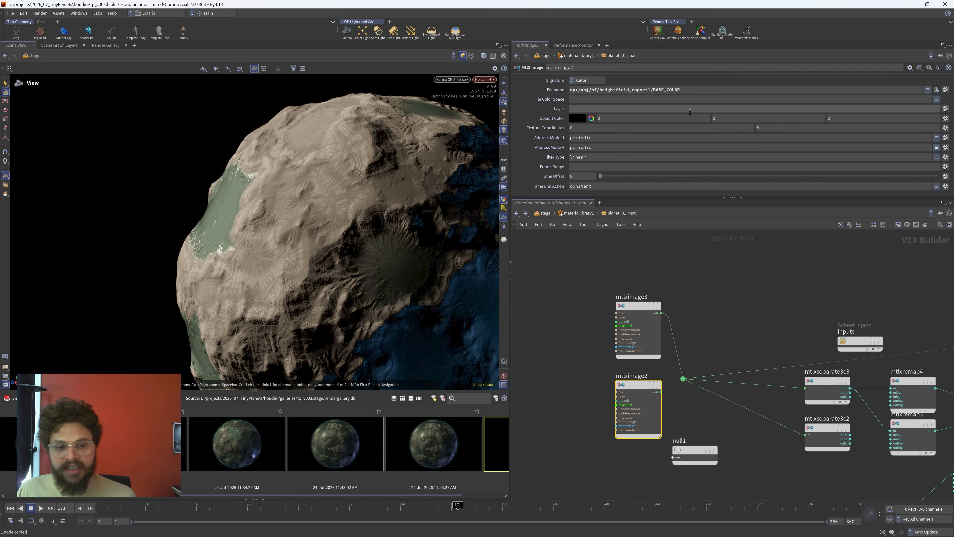
- Connect mtlximage2's output to the network dot feeding the separate nodes, in place of mtlximage3
scroll(646, 392, up, 3)
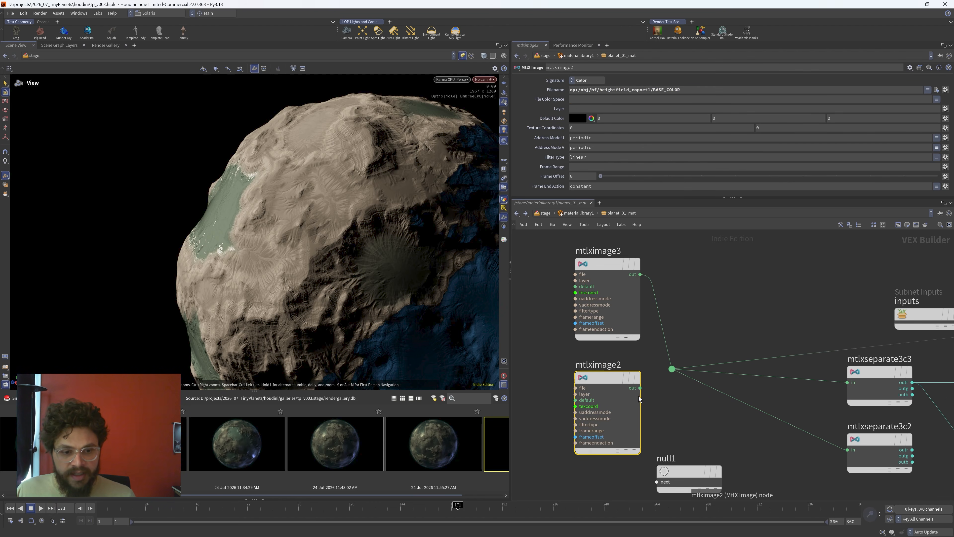
drag(639, 387, 667, 373)
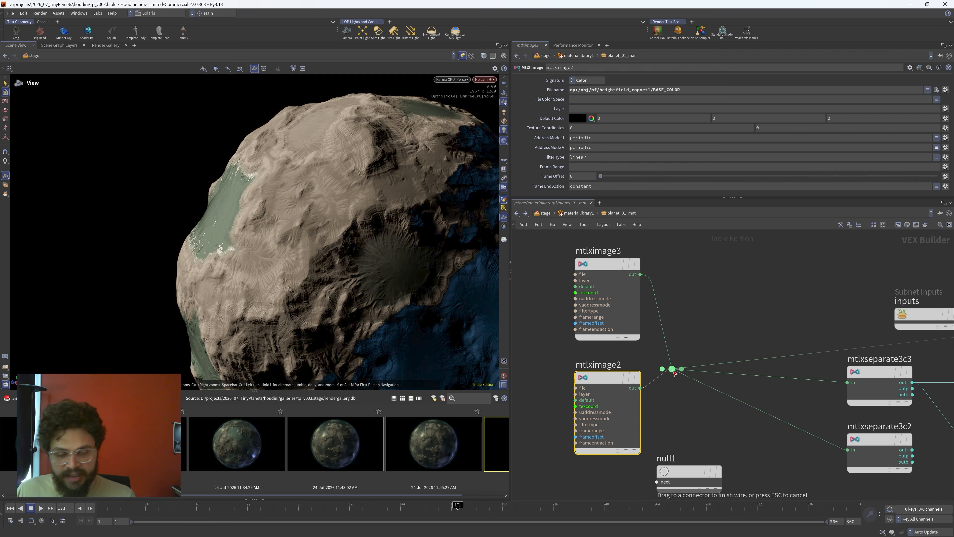
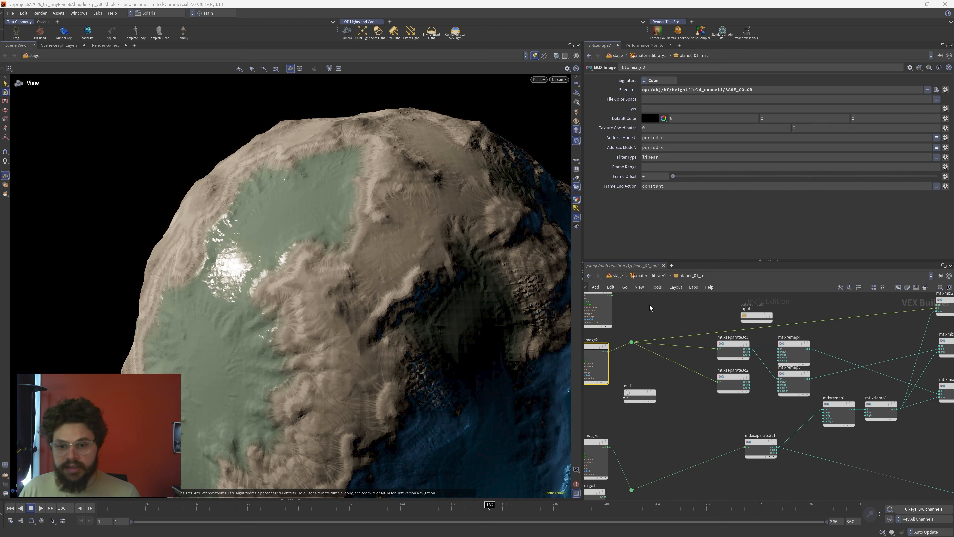
- Open heightfield_copnet1 inside the hf object and locate the nodes leading to BASE_COLOR
click(616, 275)
click(616, 276)
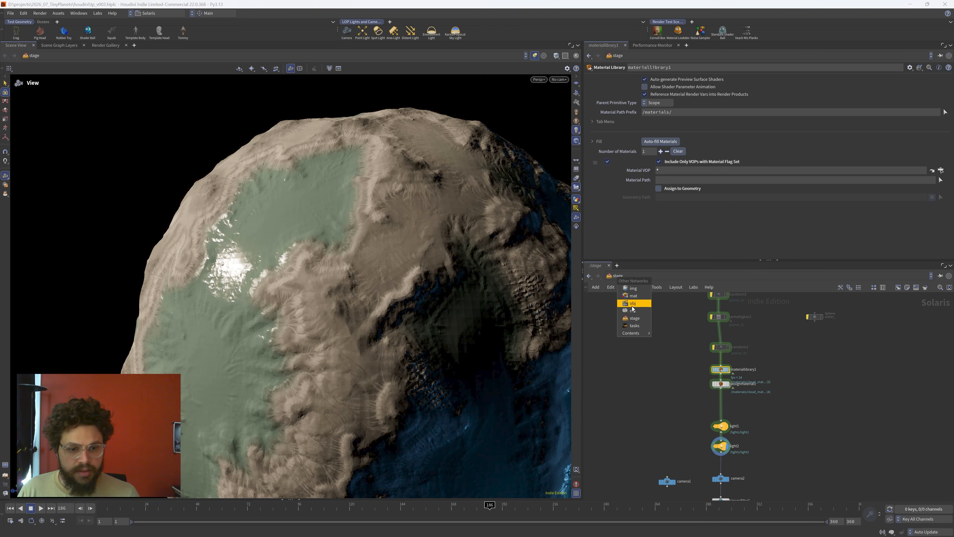
click(632, 305)
double_click(773, 362)
mouse_move(803, 390)
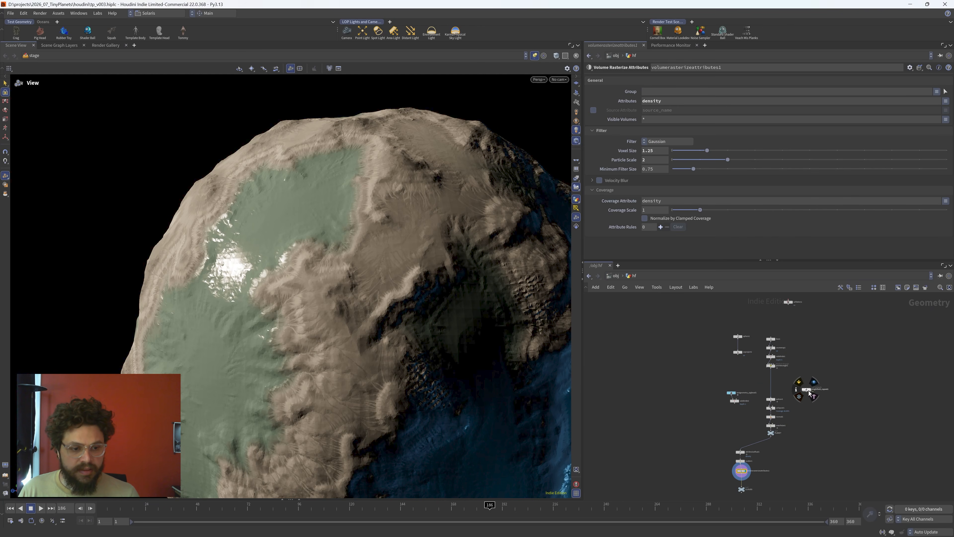
double_click(808, 391)
scroll(755, 413, up, 5)
middle_drag(766, 407, 683, 327)
scroll(688, 358, up, 1)
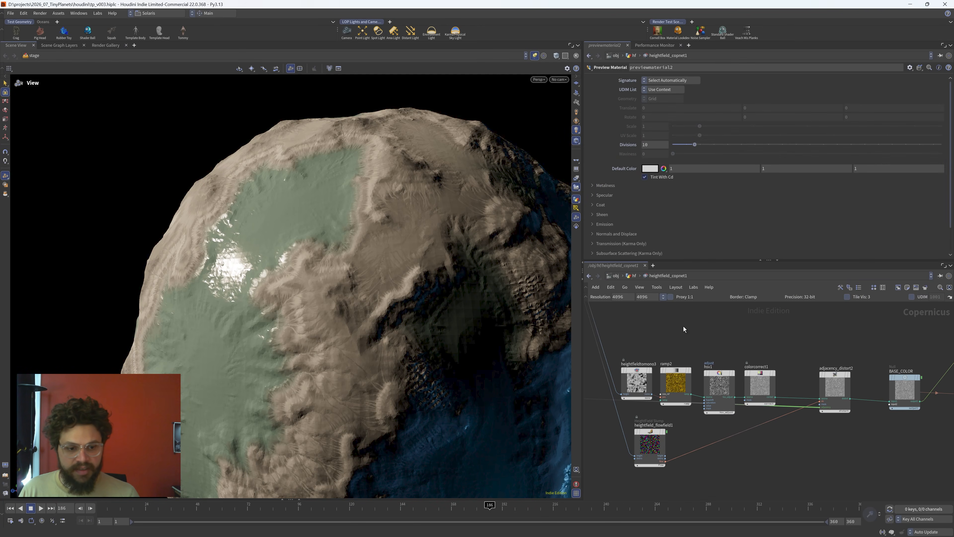
- Offset hsv1, colorcorrect1 and ramp2 above the chain, and bypass hsv1 and colorcorrect1
drag(728, 362, 715, 348)
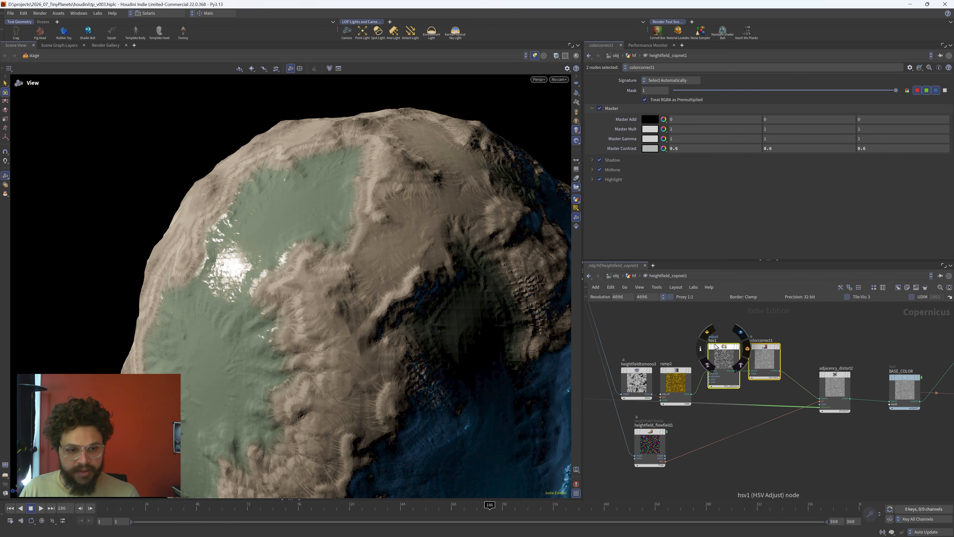
click(709, 336)
click(709, 336)
click(709, 337)
drag(676, 390, 678, 365)
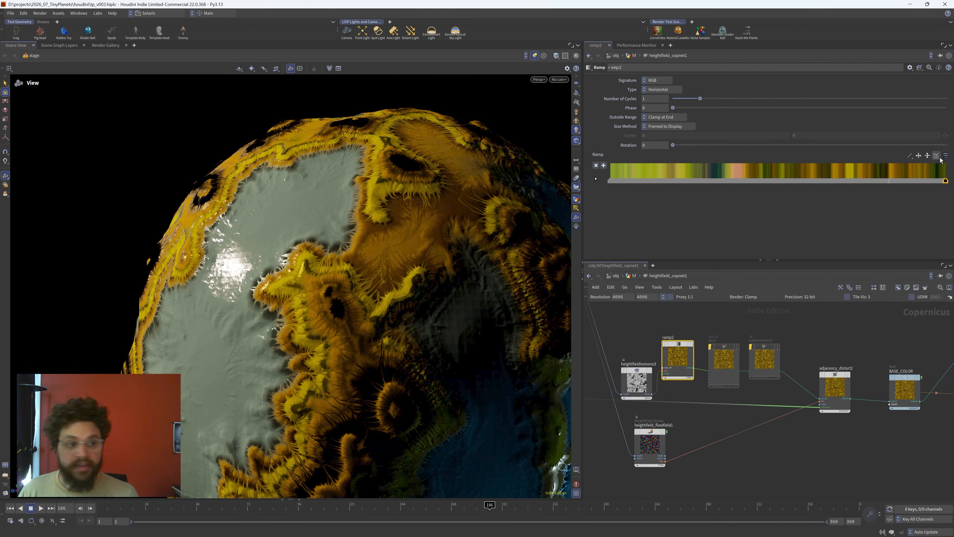
- Render the viewport with Karma XPU and apply the Forest 001 colour preset to ramp2
click(534, 82)
click(556, 126)
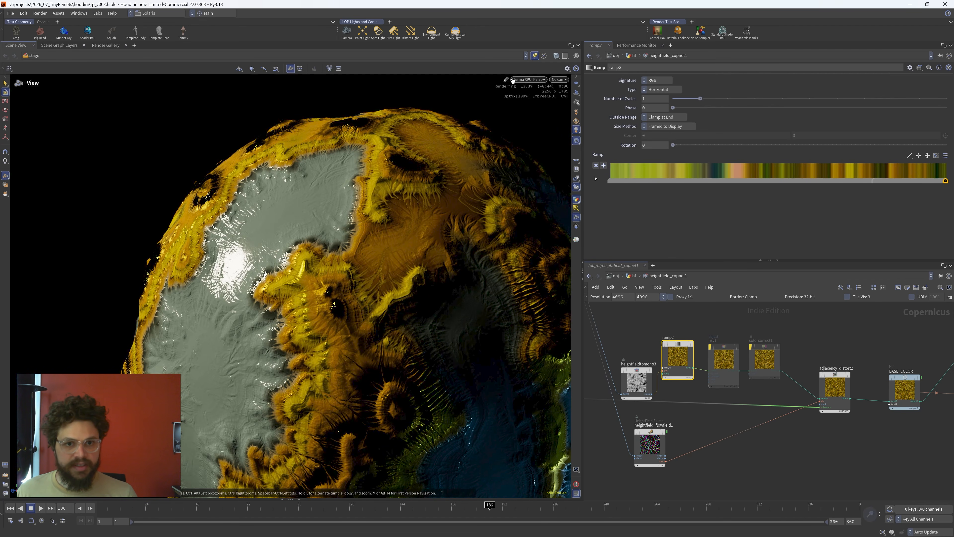
click(946, 157)
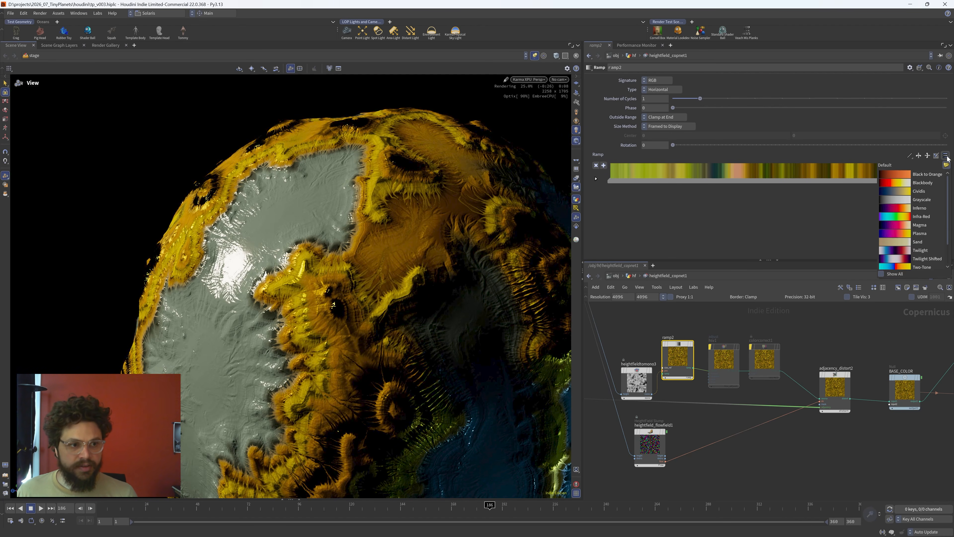
scroll(925, 225, down, 1)
scroll(908, 247, down, 5)
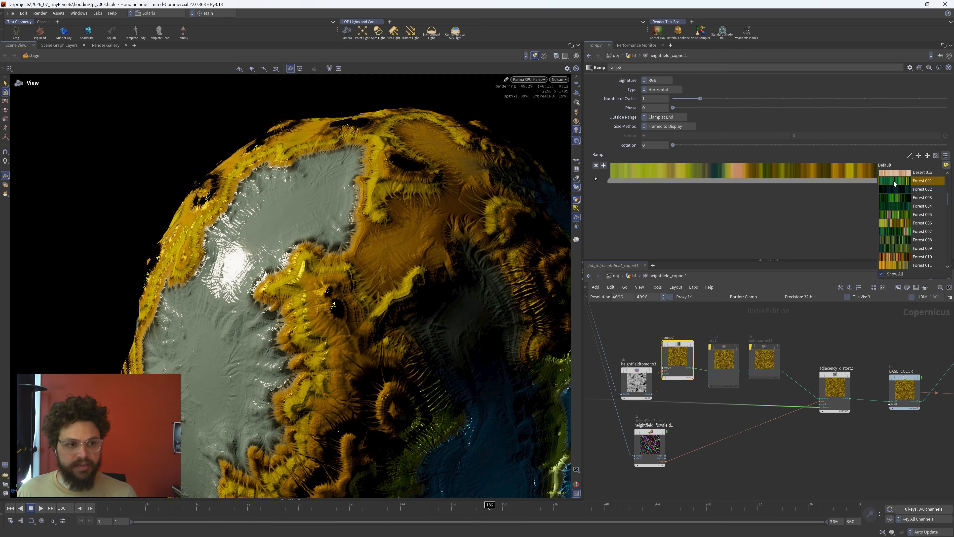
click(894, 180)
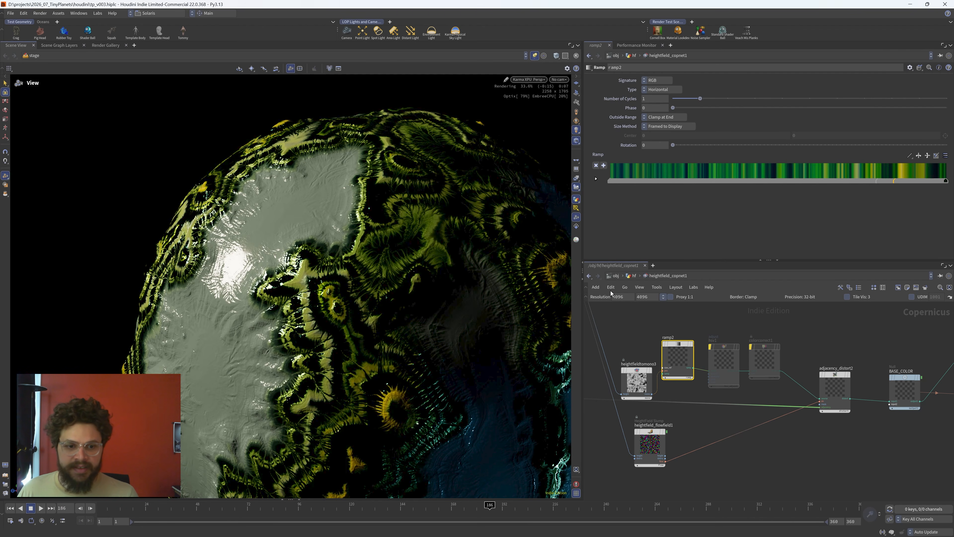
- Go back to the stage network and open the planet_01_mat material inside materiallibrary1
click(615, 277)
click(630, 316)
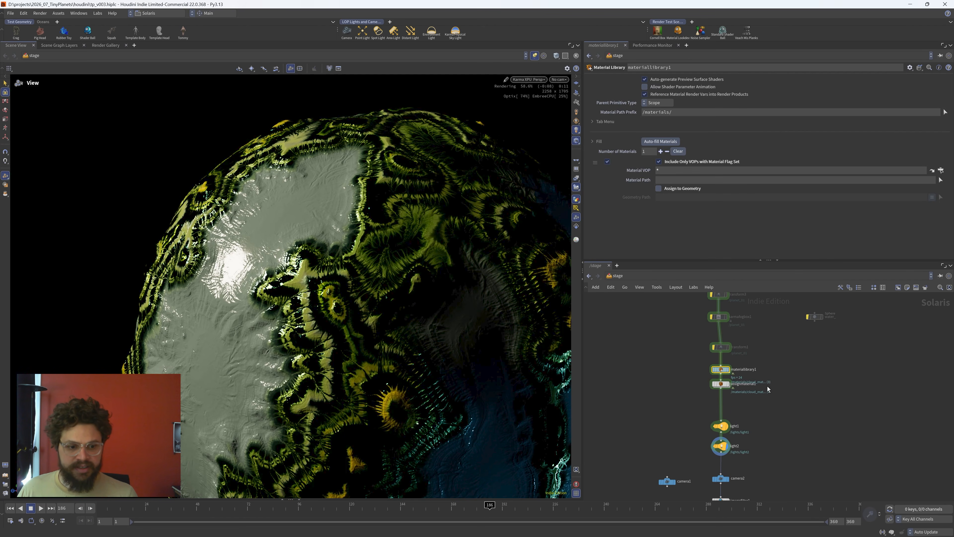
middle_drag(788, 453, 777, 410)
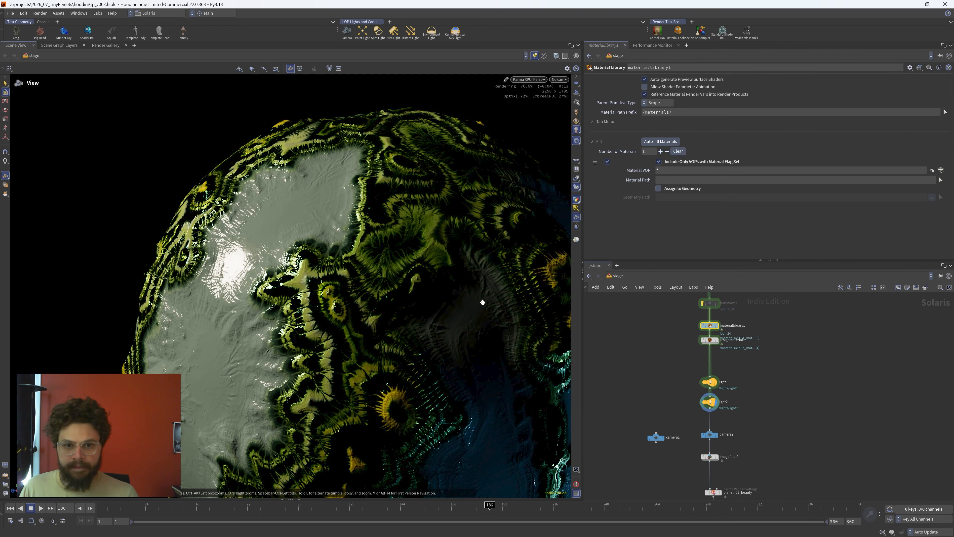
scroll(470, 288, down, 5)
drag(470, 288, 332, 316)
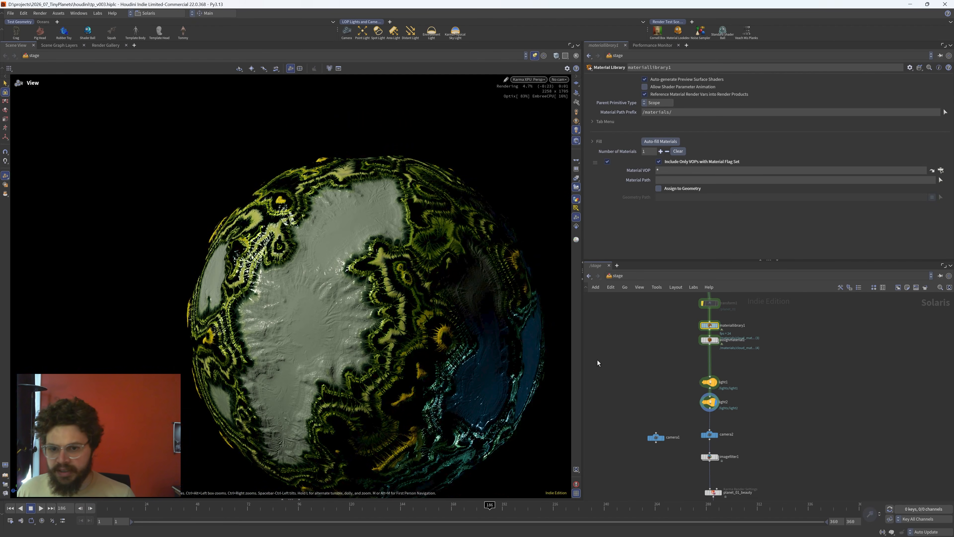
middle_drag(615, 358, 614, 376)
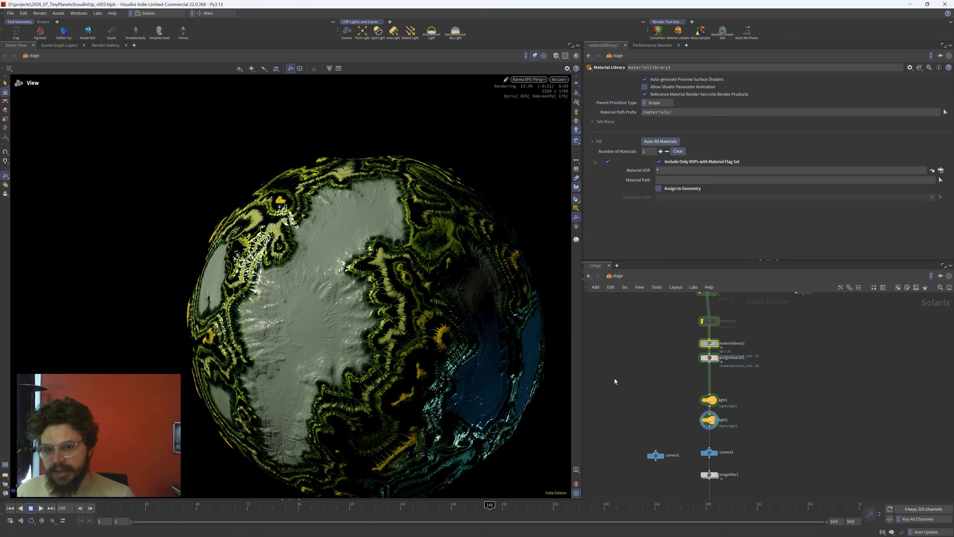
double_click(710, 343)
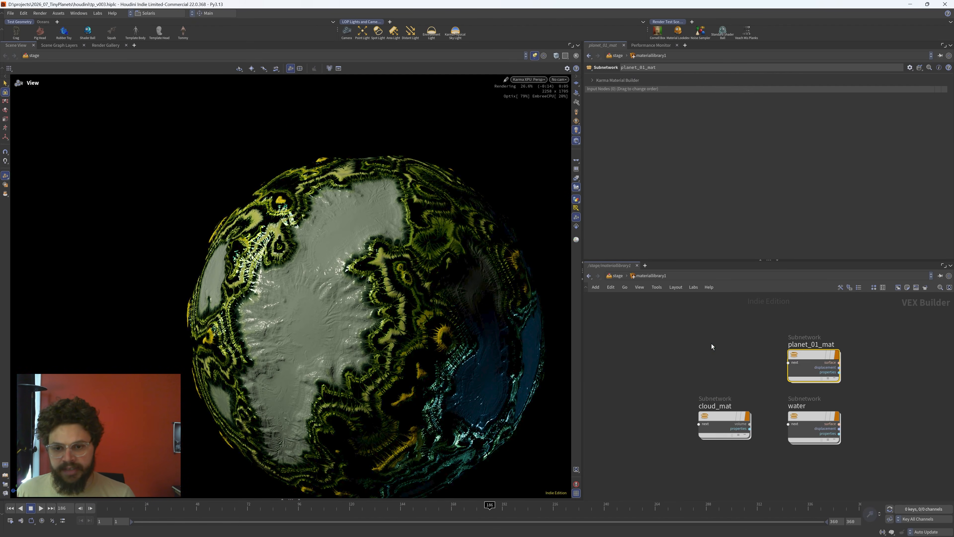
double_click(815, 355)
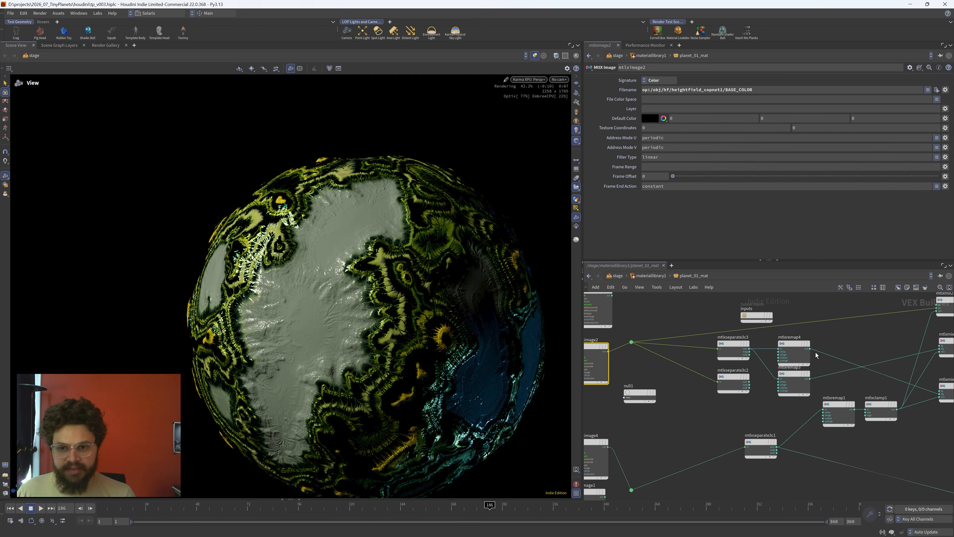
- Examine how mtlximage4's height texture feeds the remap, mix and mtlxdisplacement nodes of the planet material
middle_drag(696, 409, 710, 437)
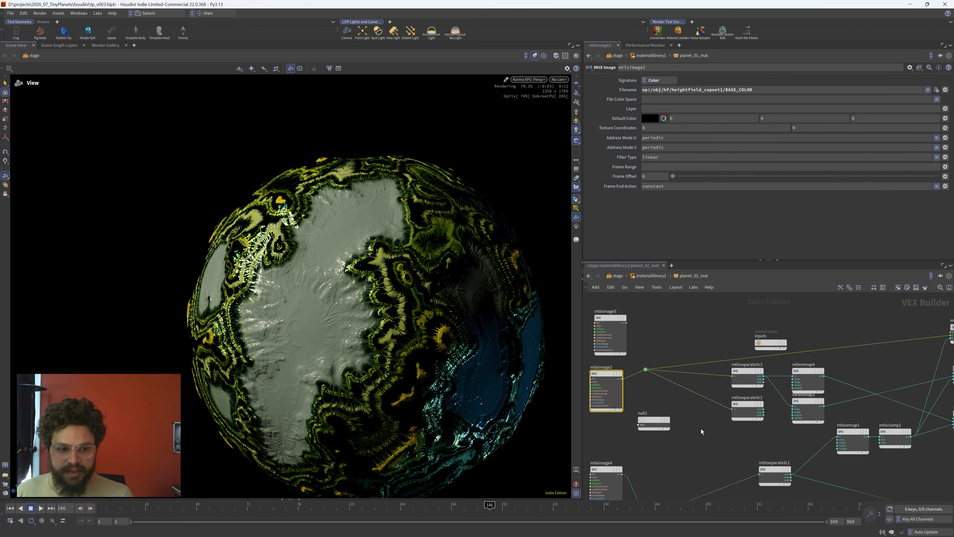
middle_drag(639, 460, 675, 424)
click(641, 413)
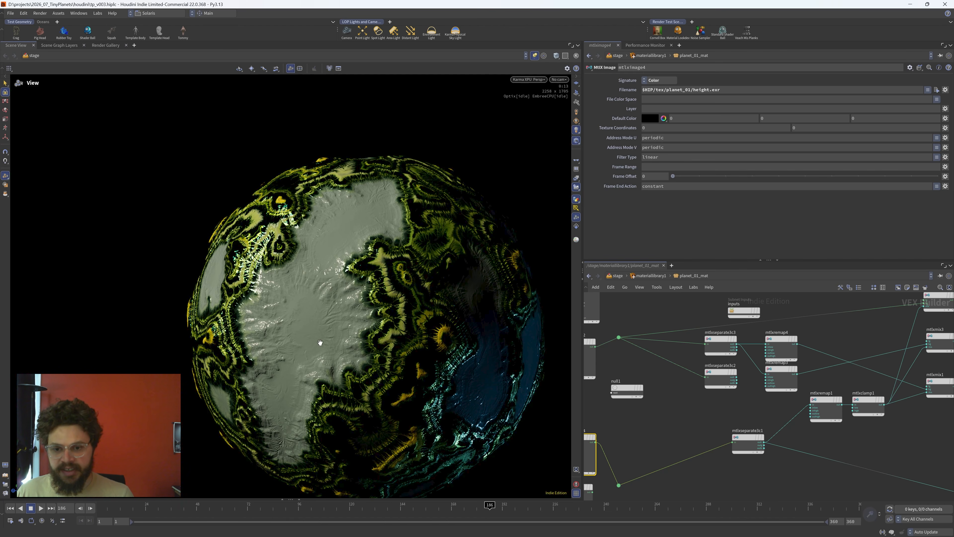
middle_drag(710, 422, 661, 444)
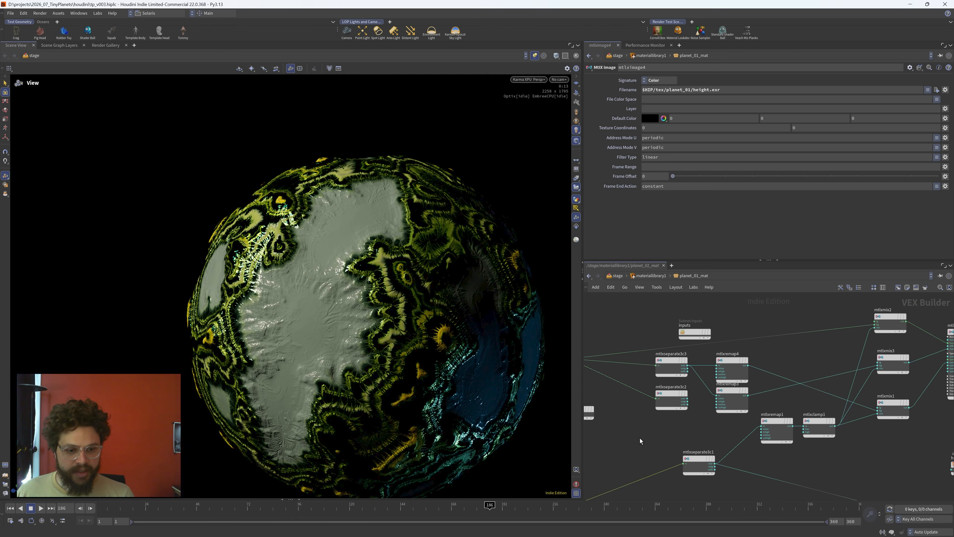
middle_drag(805, 459, 772, 442)
scroll(710, 435, up, 1)
middle_drag(711, 435, 950, 374)
middle_drag(771, 396, 526, 428)
scroll(801, 428, down, 1)
middle_drag(892, 474, 777, 396)
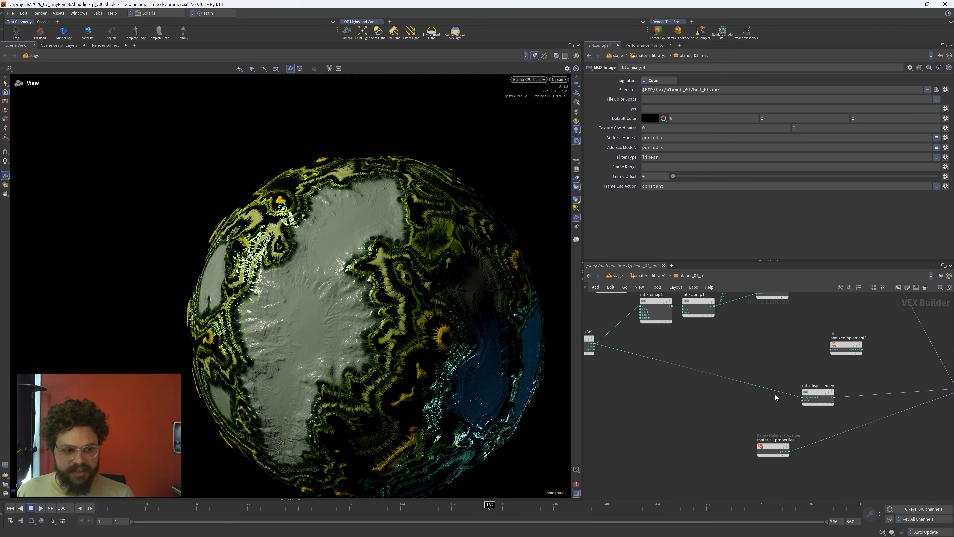
click(830, 399)
middle_drag(737, 352, 811, 430)
scroll(739, 425, up, 3)
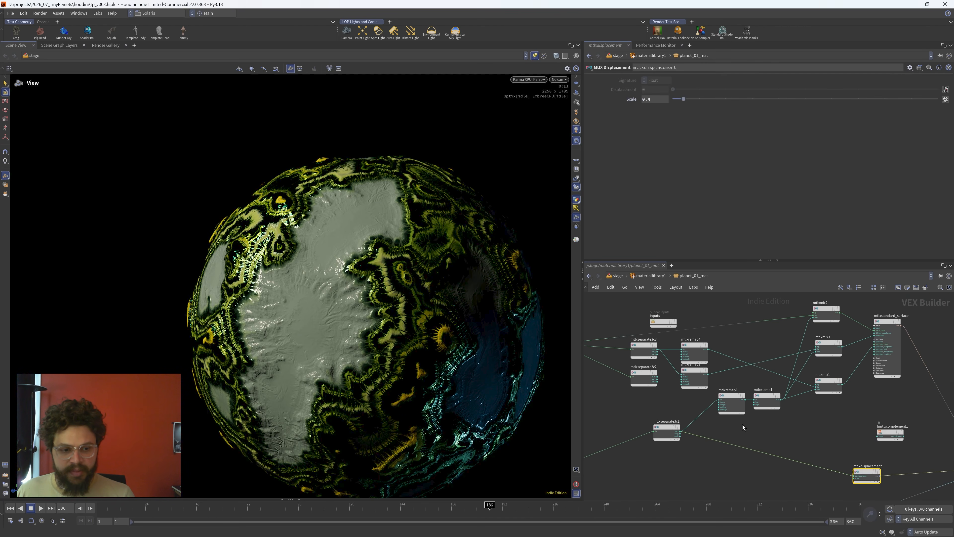
- Switch the viewport off Karma XPU and set mtlxremap1's Inlow to 177.1 and Inhigh to 237.3
click(733, 390)
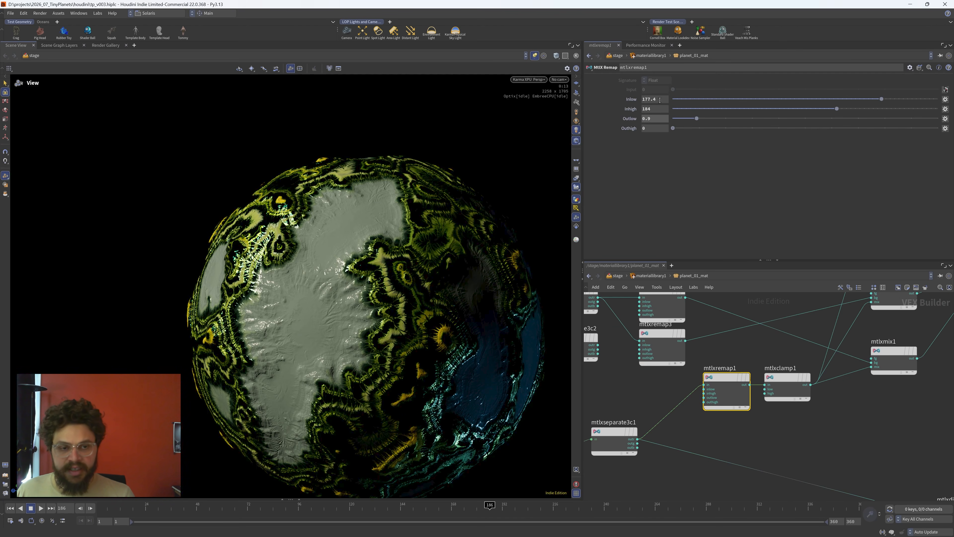
middle_drag(864, 391, 694, 469)
key(f)
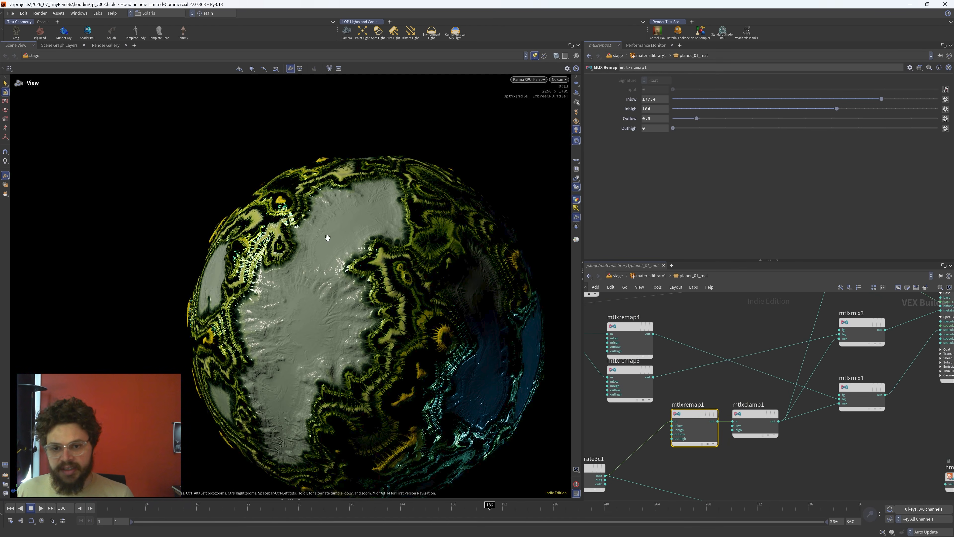
drag(844, 98, 748, 99)
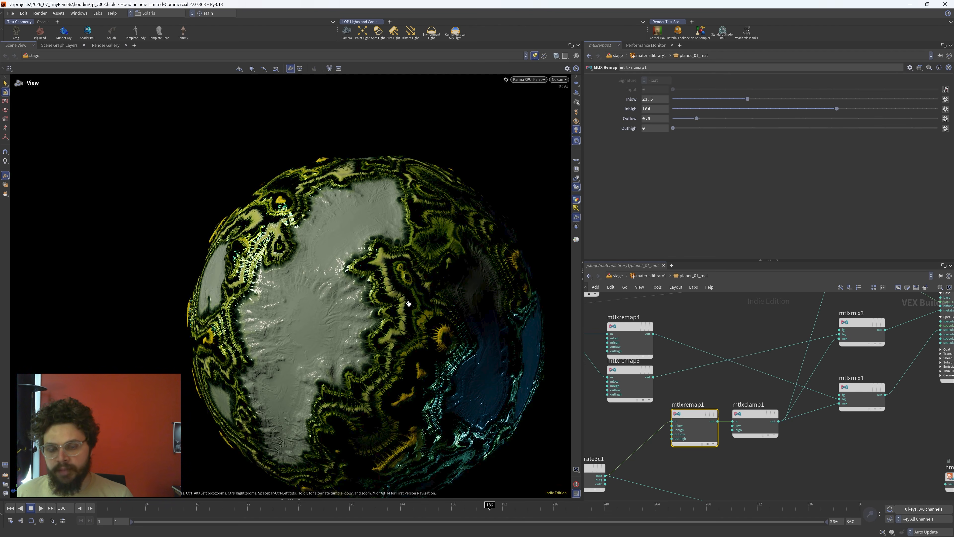
drag(747, 99, 827, 98)
drag(836, 108, 855, 103)
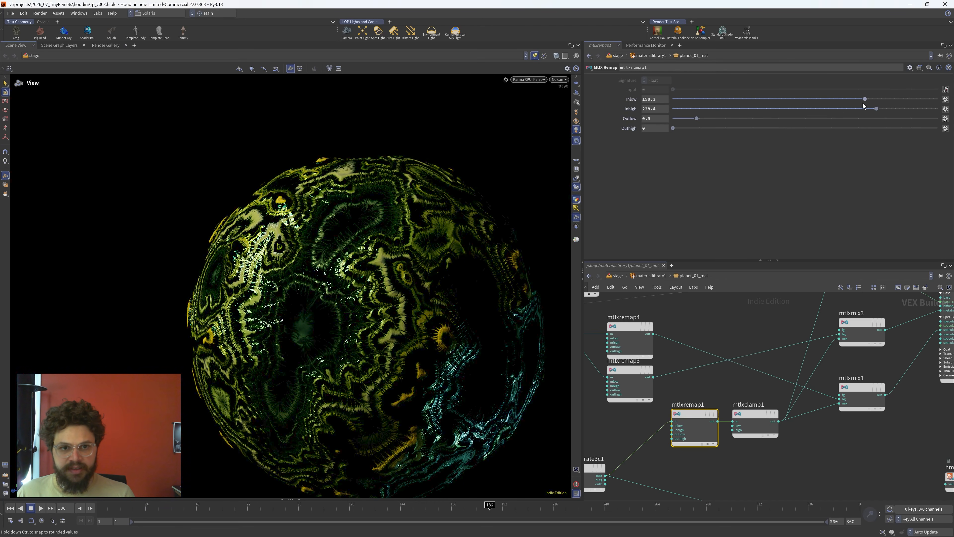
click(529, 79)
click(560, 112)
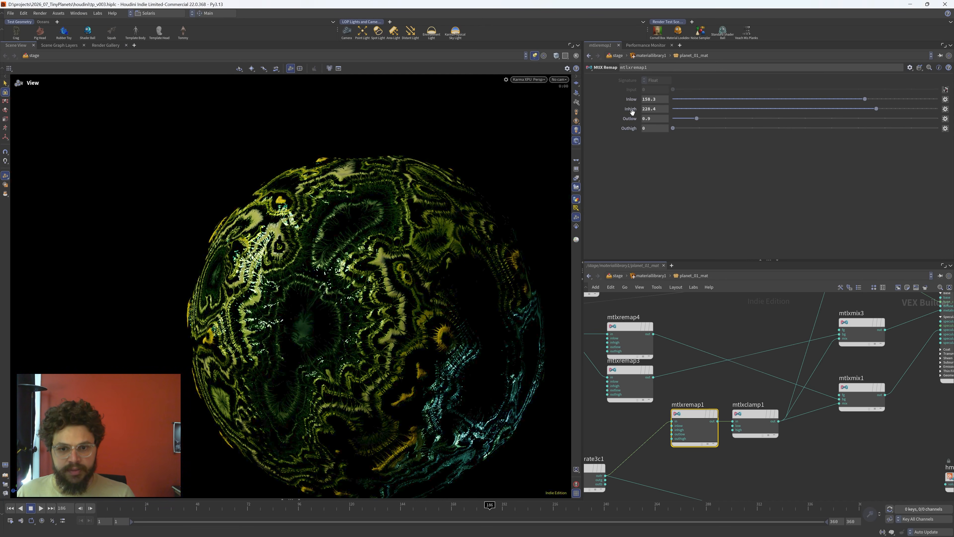
mouse_move(857, 98)
mouse_down()
mouse_move(818, 97)
mouse_move(869, 97)
mouse_move(840, 98)
mouse_move(900, 109)
mouse_move(852, 115)
mouse_move(901, 113)
mouse_move(865, 100)
mouse_move(897, 101)
mouse_move(874, 103)
mouse_move(881, 107)
mouse_up()
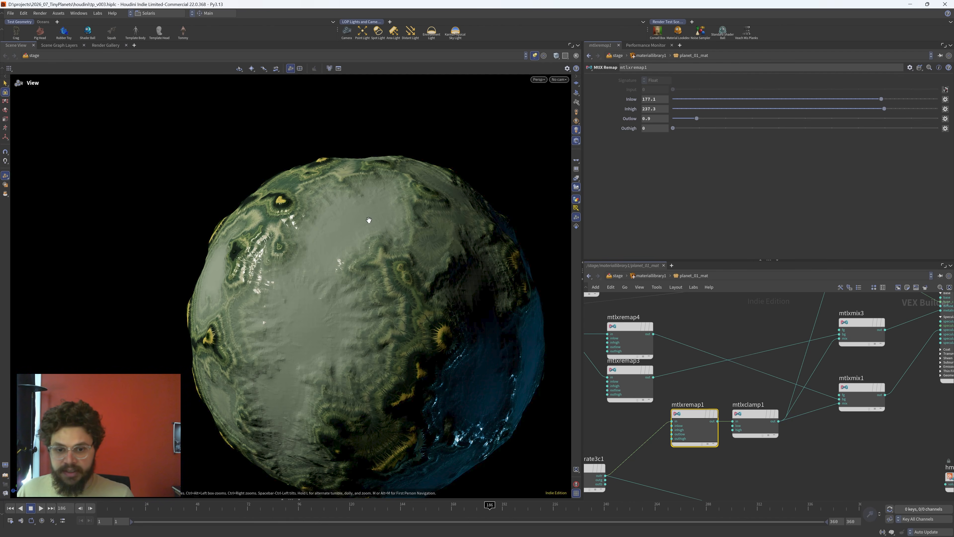
mouse_move(349, 214)
mouse_down()
mouse_move(343, 209)
mouse_move(379, 224)
mouse_move(267, 239)
mouse_move(394, 261)
mouse_move(343, 206)
mouse_up()
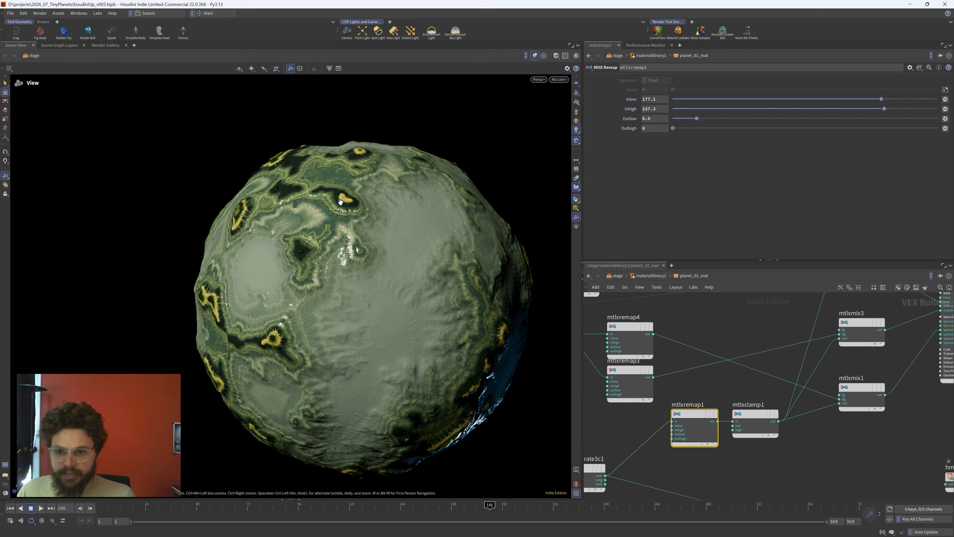
right_drag(360, 275, 391, 293)
middle_drag(466, 344, 454, 287)
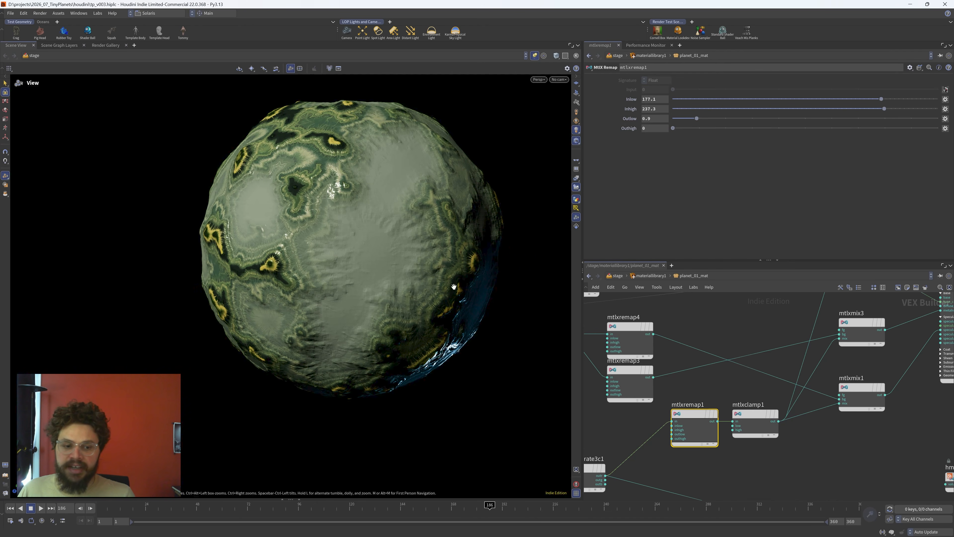
- Leave the planet material and open the heightfield_copnet1 network inside the hf object
middle_drag(725, 386, 733, 467)
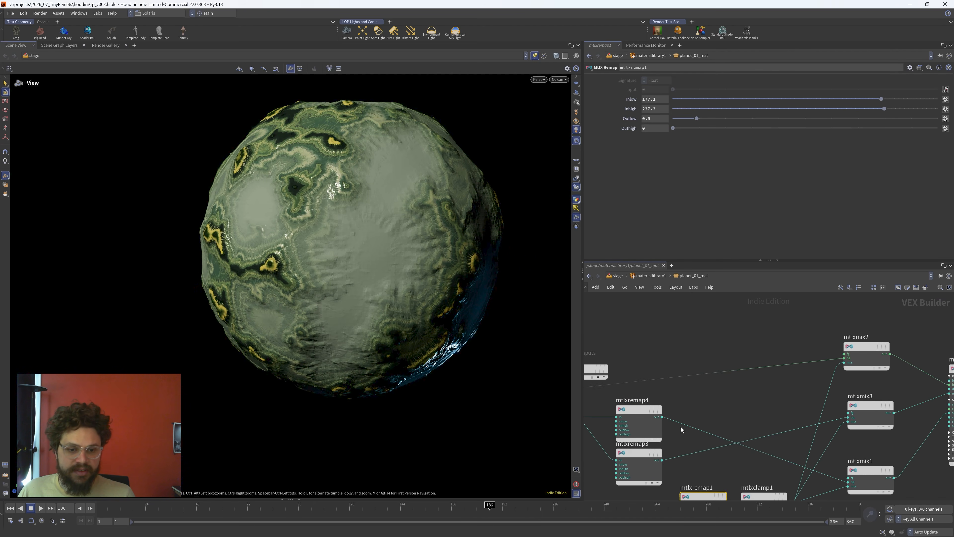
middle_drag(681, 428, 802, 433)
click(616, 276)
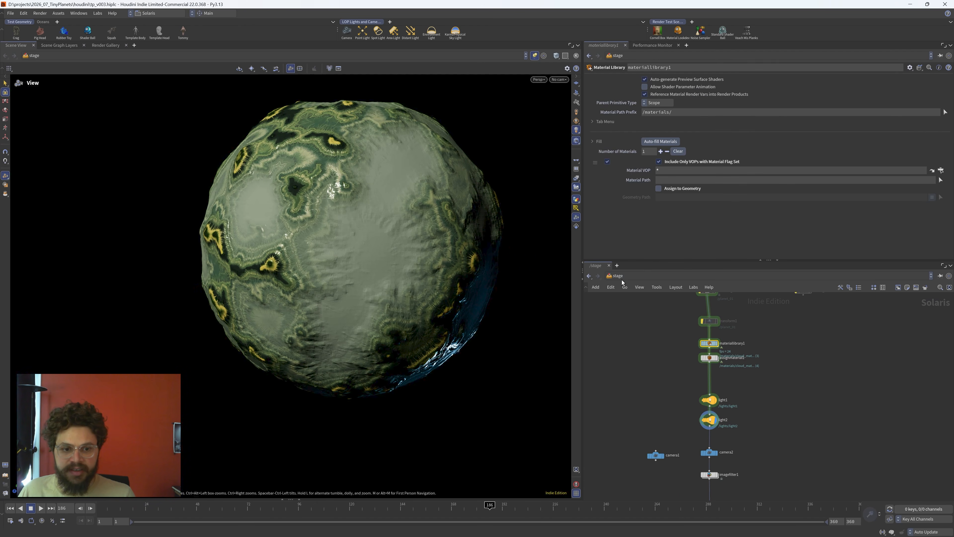
click(616, 275)
click(635, 308)
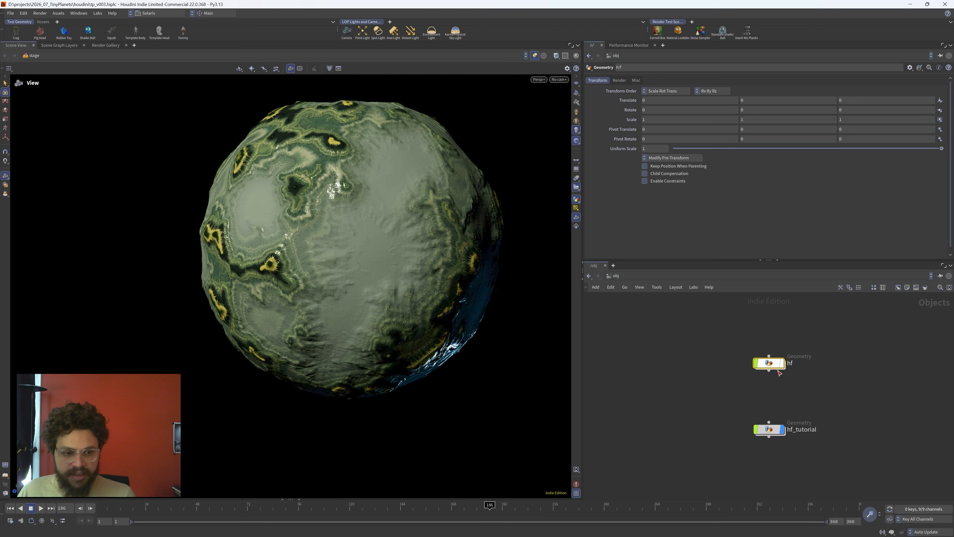
click(616, 276)
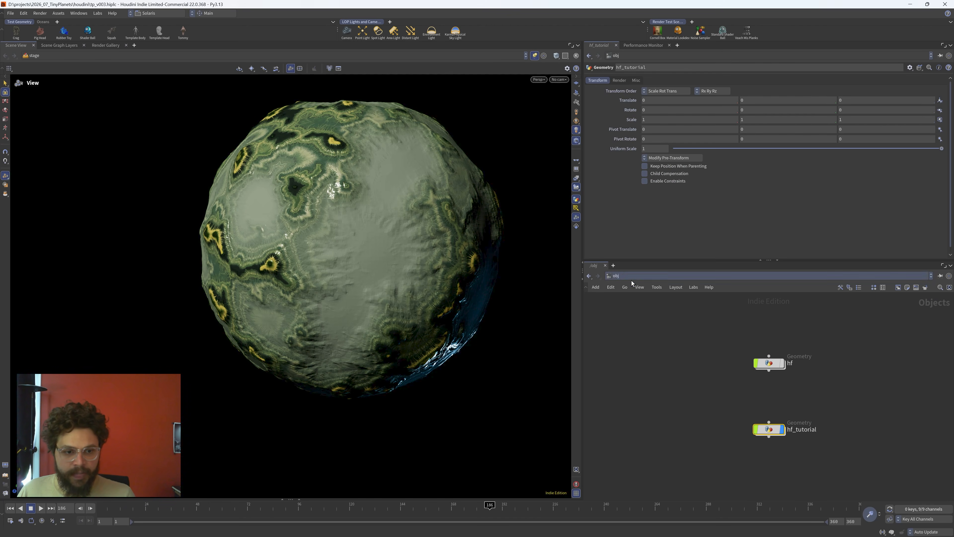
double_click(772, 366)
double_click(807, 390)
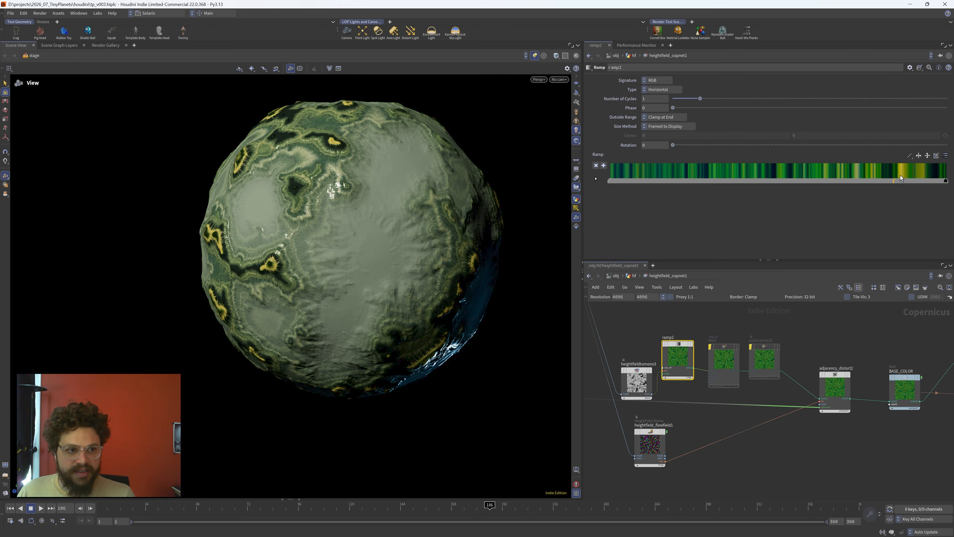
- Show ramp2's point controls and inspect the colour points near the yellow end of the ramp
click(945, 156)
click(945, 157)
click(946, 157)
click(819, 222)
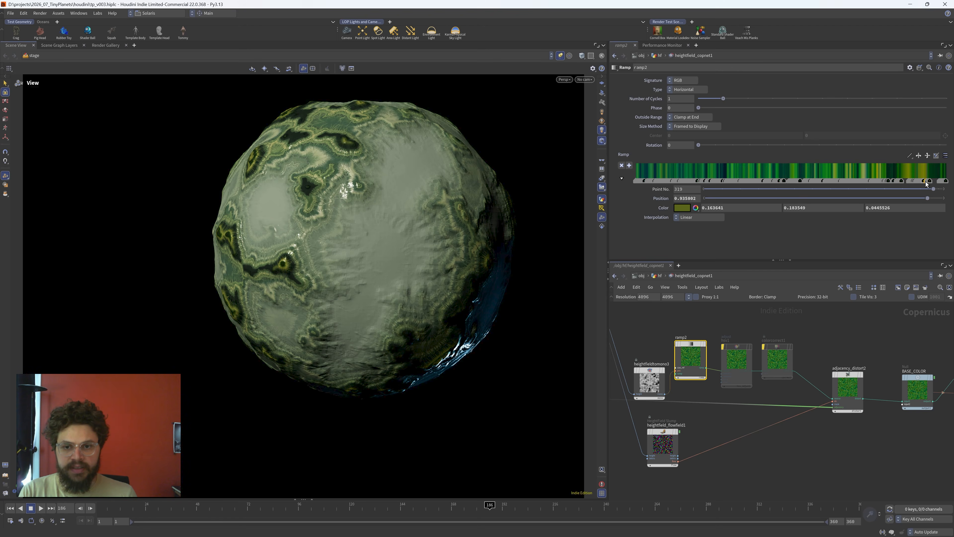
click(901, 181)
click(925, 181)
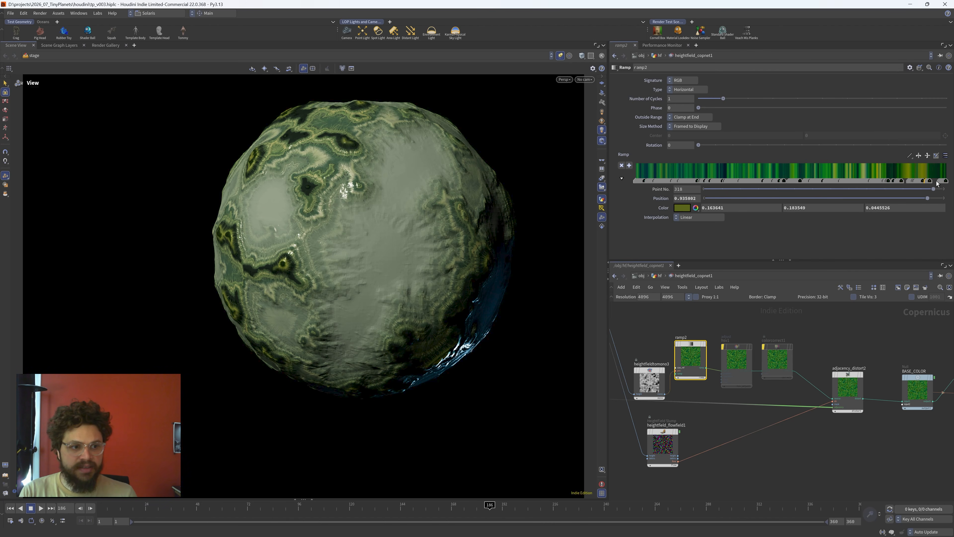
- Add a Color Correct node and insert it on the wire feeding adjacency_distort2
key(Tab)
text(colorc)
key(Return)
click(828, 345)
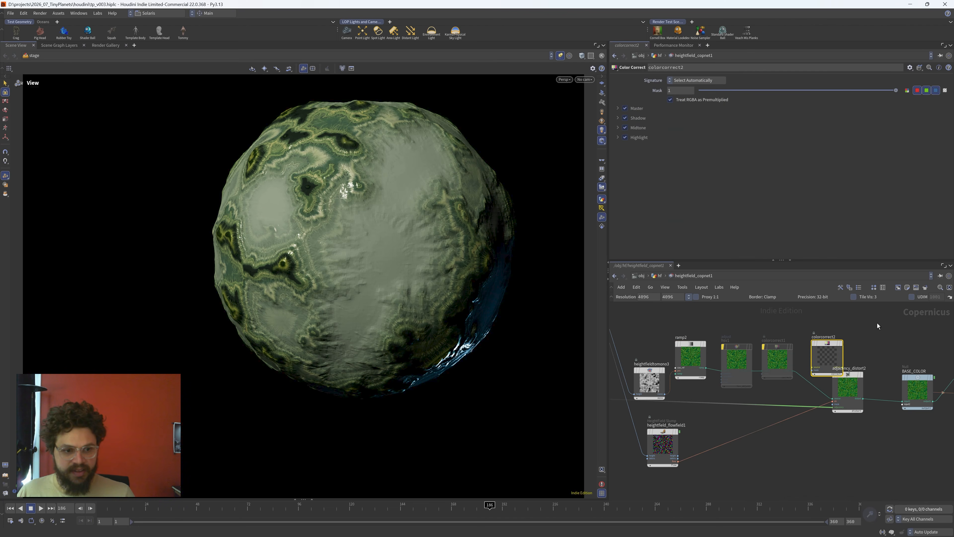
drag(837, 357, 820, 367)
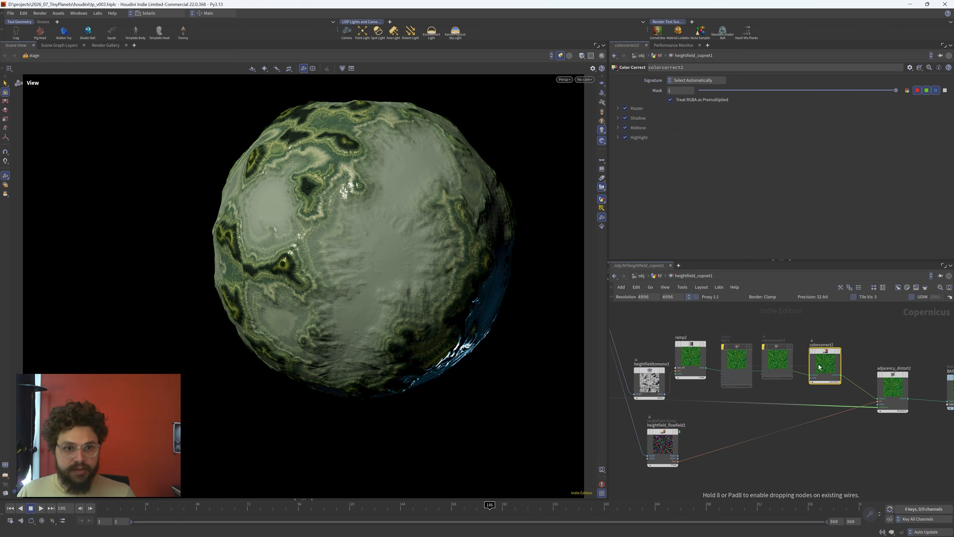
- Set the colour correction's Shadow Gamma to 1.4 and Shadow Contrast to 0.8 on all channels
click(618, 117)
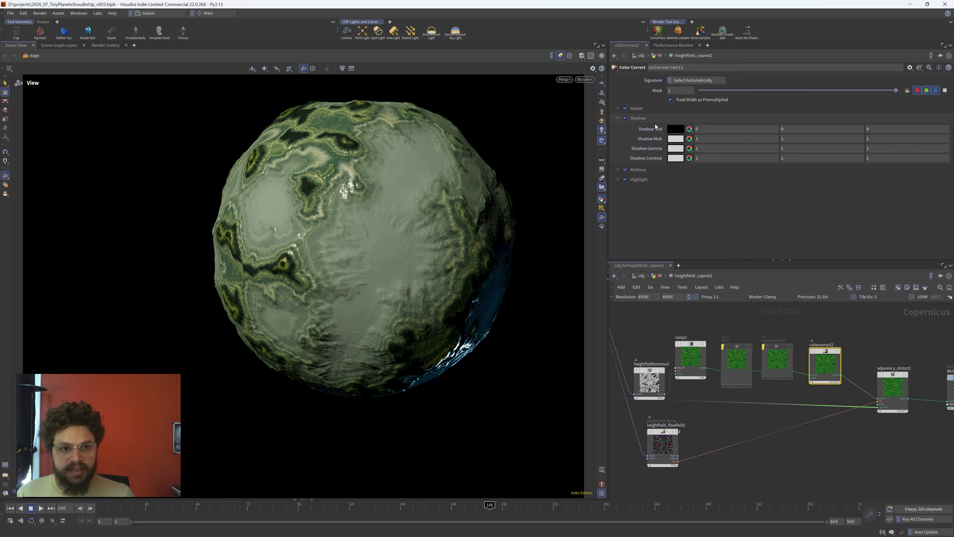
mouse_move(651, 139)
middle_down()
mouse_move(680, 141)
mouse_move(675, 153)
middle_up()
key(ctrl+z)
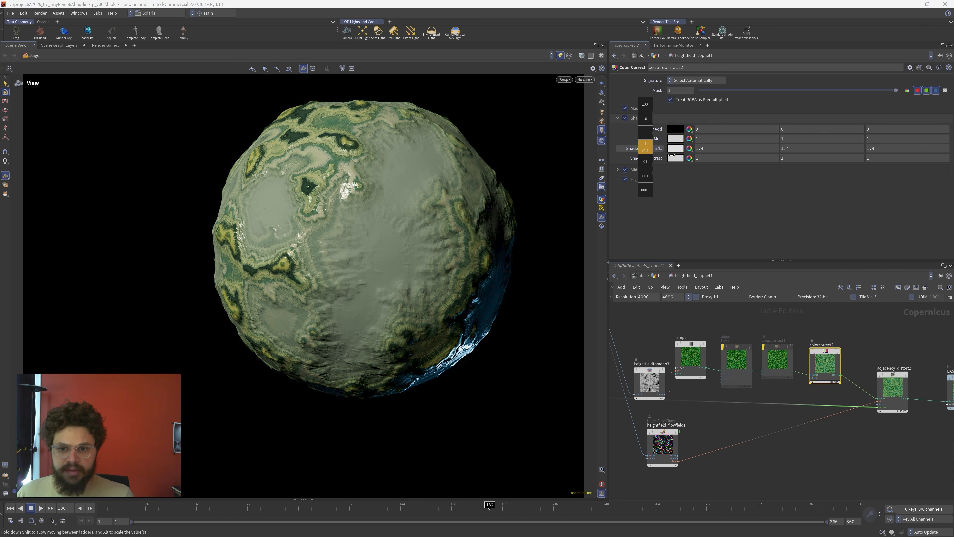
middle_drag(671, 154, 633, 159)
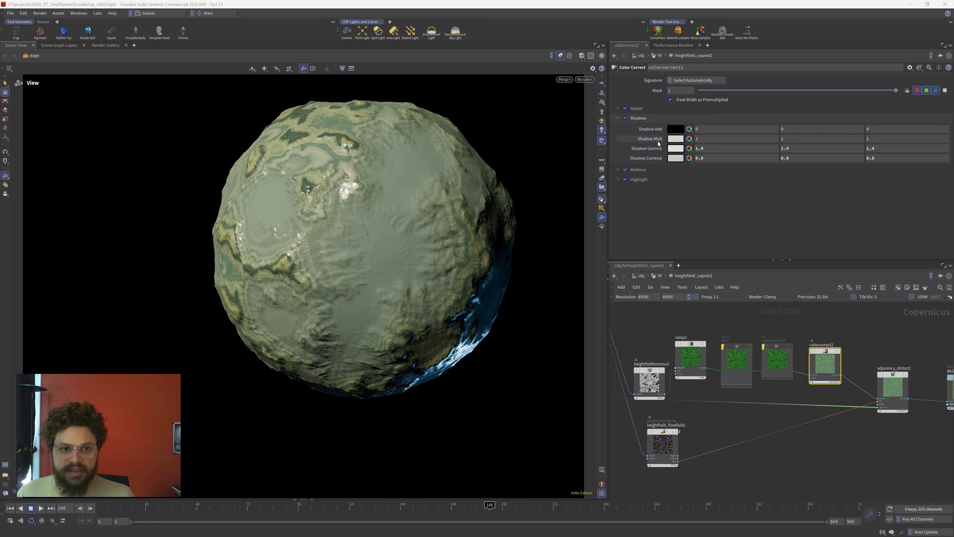
- Set the colour correction's Master Contrast to 1.1 and Master Add to 0.2 on all channels
click(617, 107)
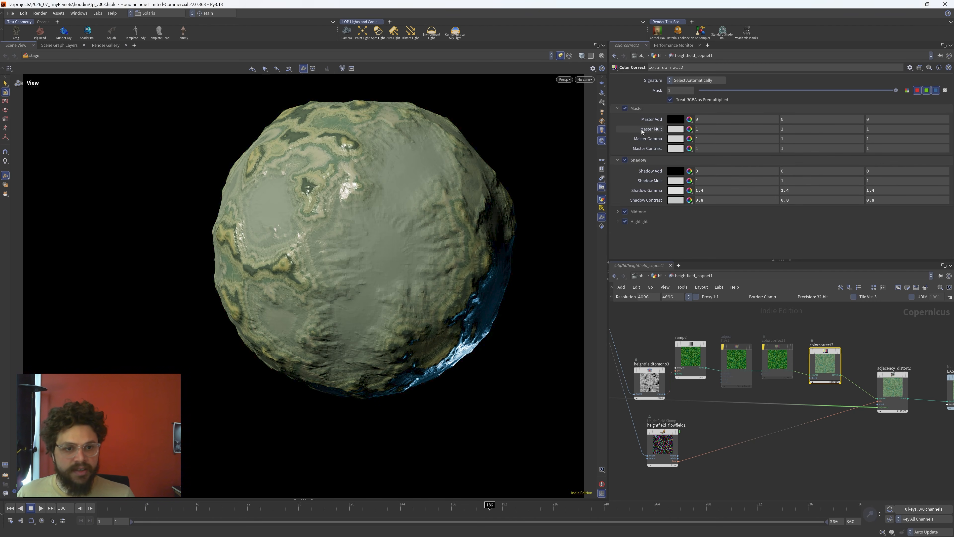
mouse_move(646, 148)
middle_down()
mouse_move(673, 150)
mouse_move(645, 143)
mouse_move(654, 119)
mouse_move(689, 118)
mouse_move(663, 123)
middle_up()
right_drag(423, 158, 285, 149)
drag(285, 148, 499, 238)
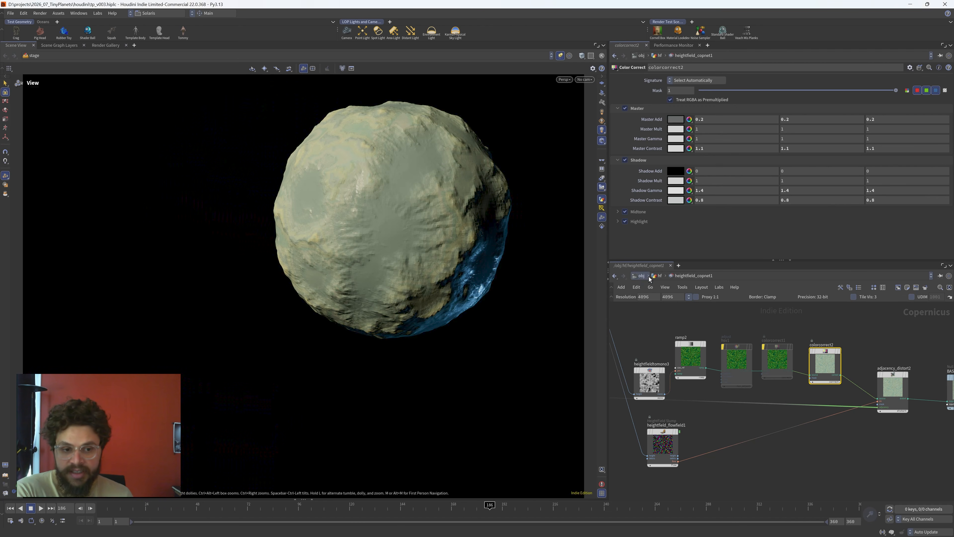
- Check the BASE_COLOR output at the end of the colour chain and return to the stage network
scroll(789, 417, down, 6)
scroll(880, 403, up, 6)
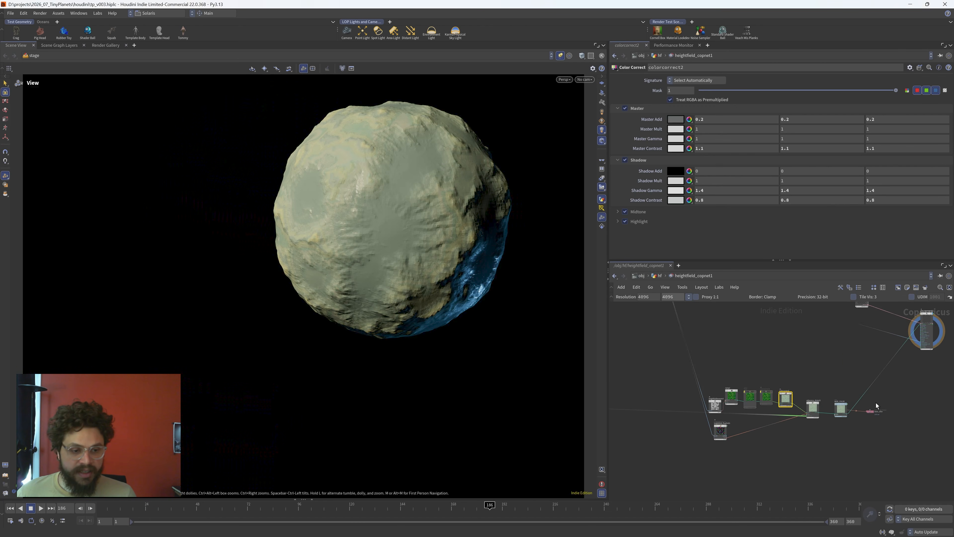
click(878, 433)
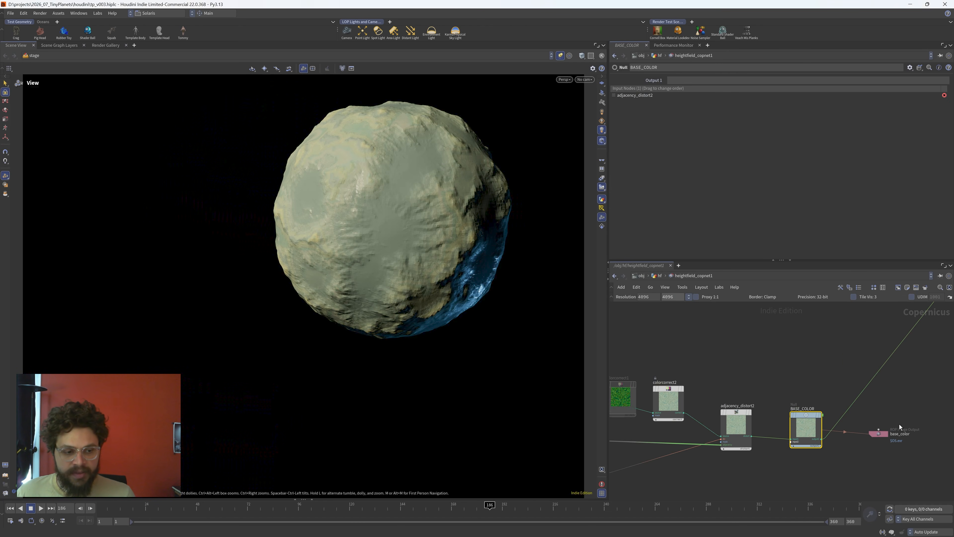
scroll(795, 374, down, 3)
click(743, 416)
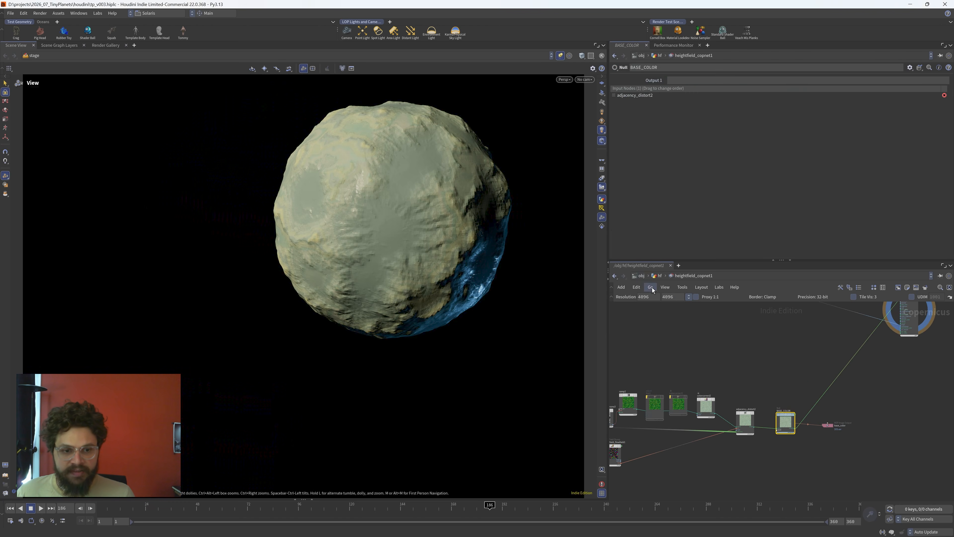
click(641, 275)
click(642, 276)
click(659, 317)
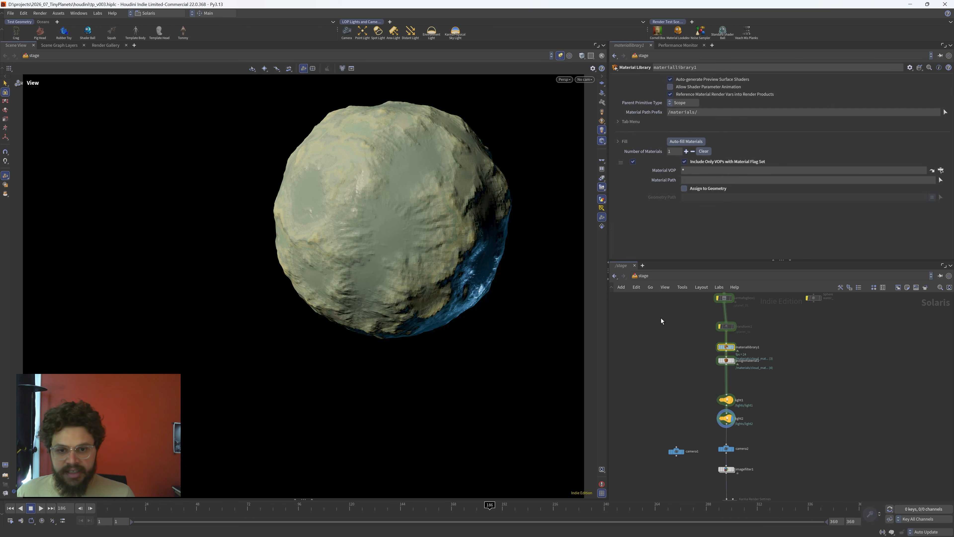
scroll(722, 354, up, 4)
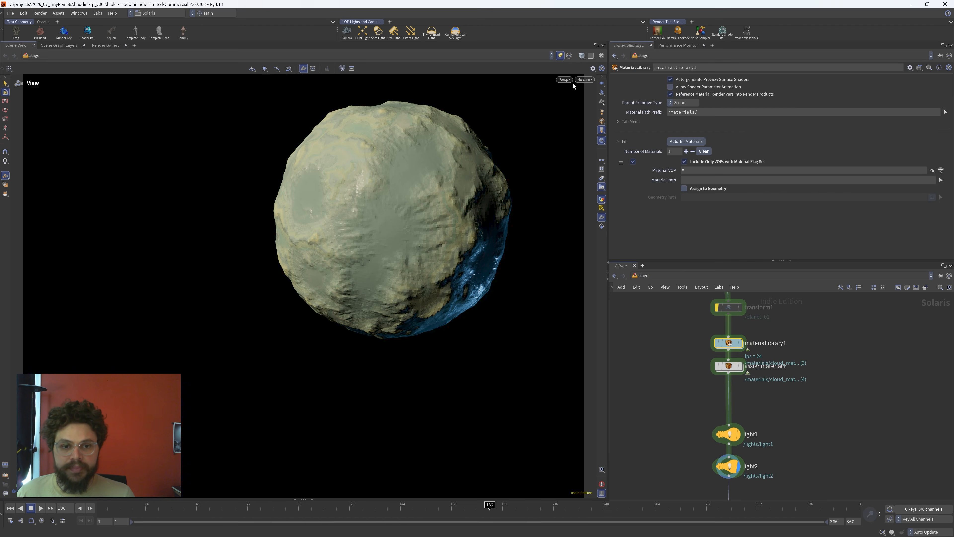
- Frame the planet closer and render the viewport with Karma XPU
click(565, 79)
click(504, 132)
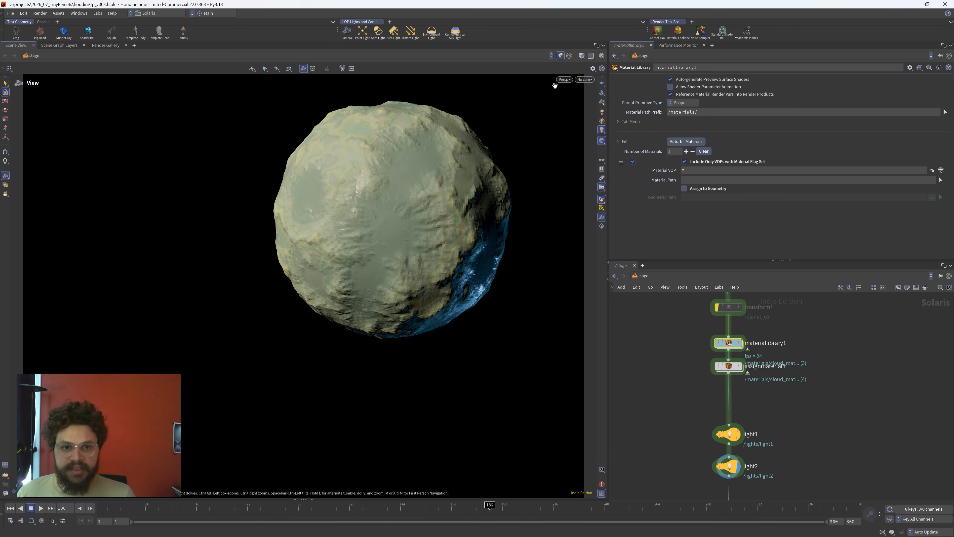
drag(511, 152, 460, 196)
drag(234, 290, 387, 261)
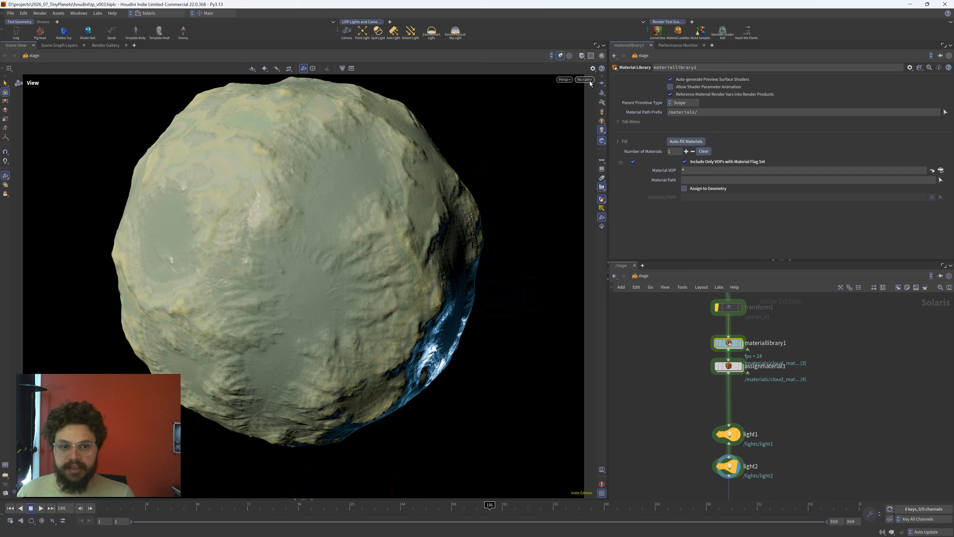
click(571, 80)
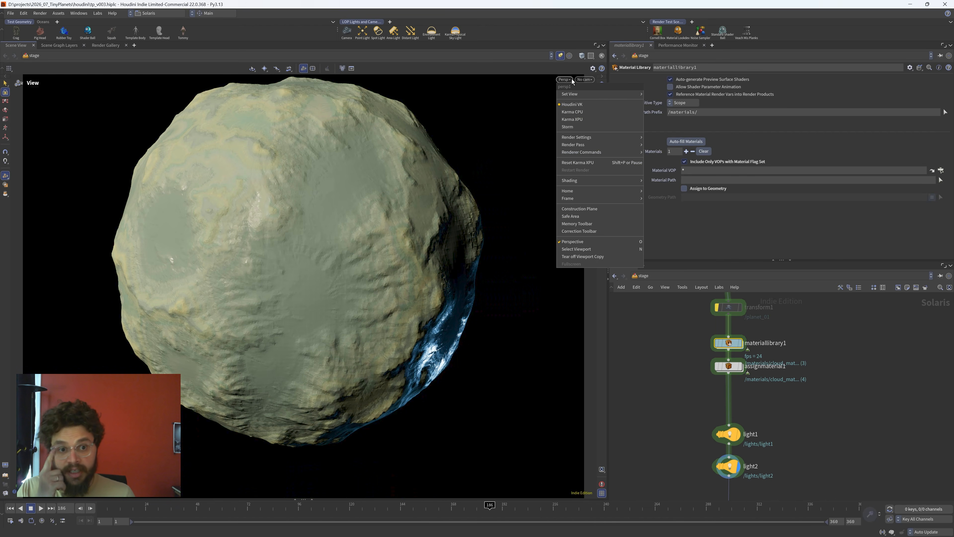
click(585, 120)
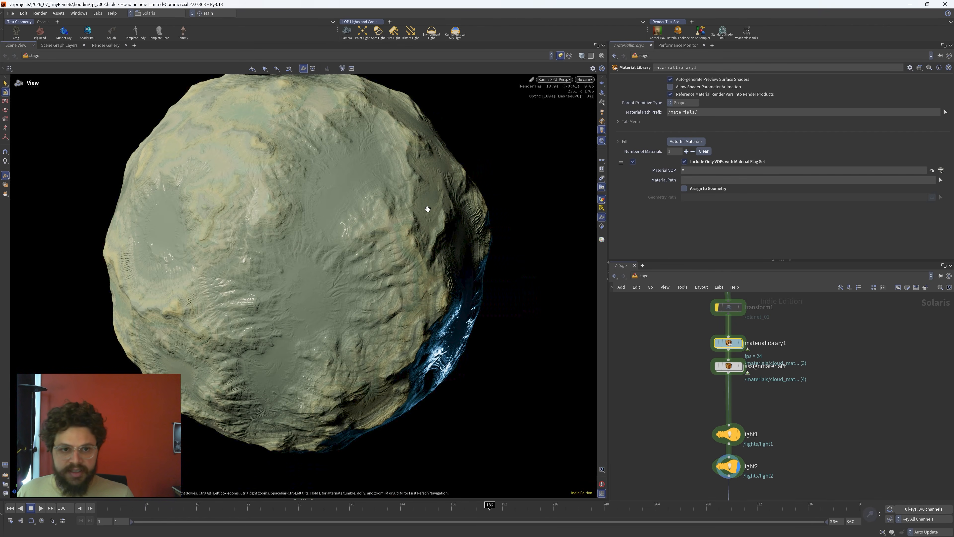
- Enable the bypassed water SOP import and its transform2 node, and view the planet from another side
middle_drag(688, 344, 692, 414)
mouse_move(726, 355)
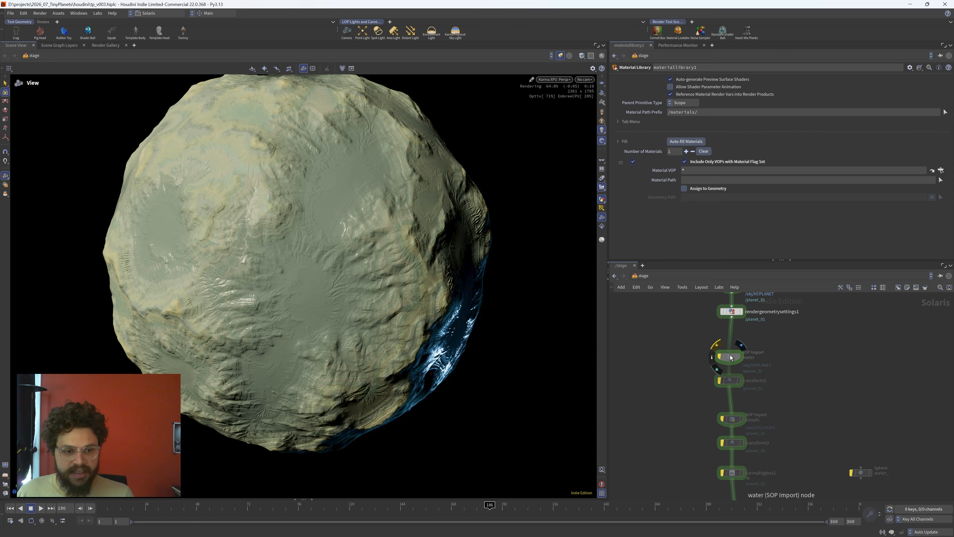
click(718, 348)
click(717, 367)
drag(694, 344, 759, 386)
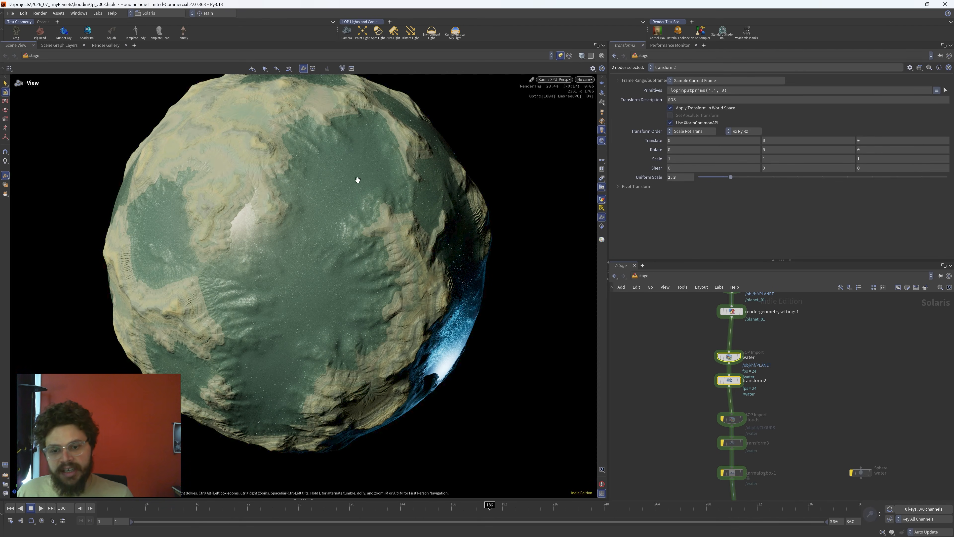
drag(328, 209, 229, 208)
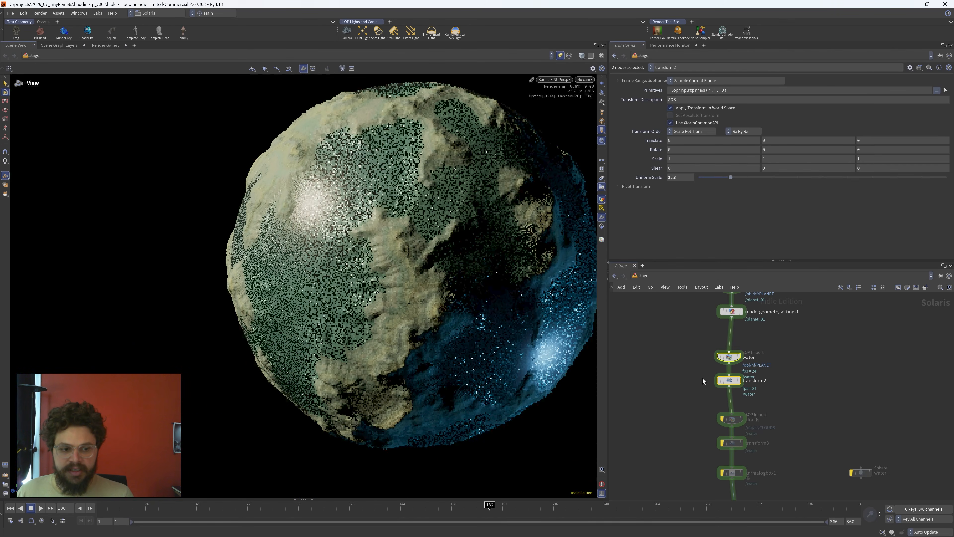
- Tune the water level by trying 1.2 and 1.25 for transform2's Uniform Scale, and set it to 1.28
click(729, 380)
click(689, 176)
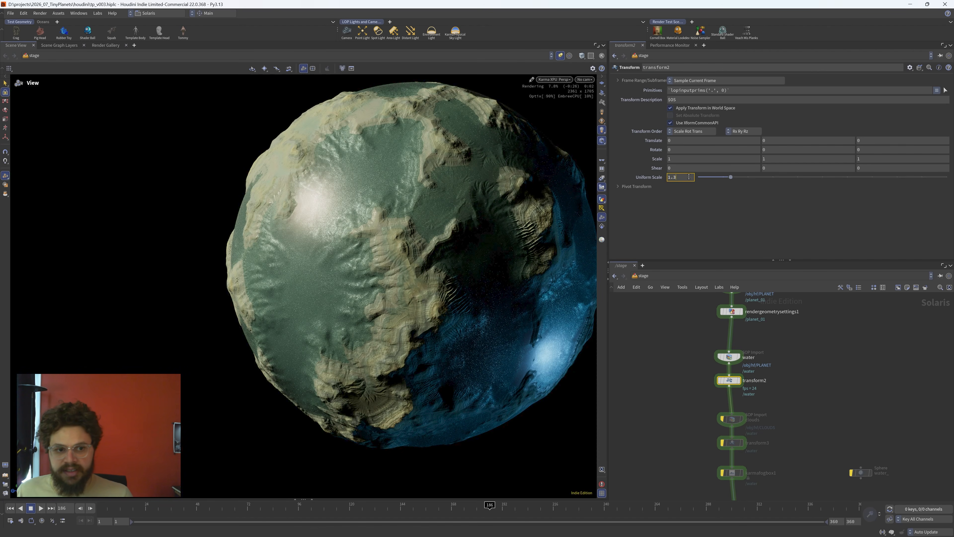
key(BackSpace)
text(2)
key(Return)
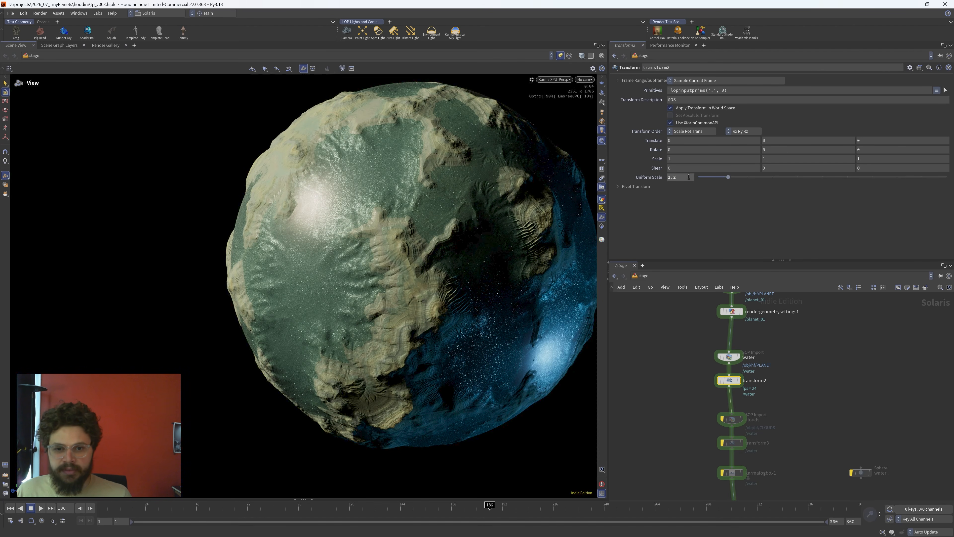
click(685, 179)
key(Return)
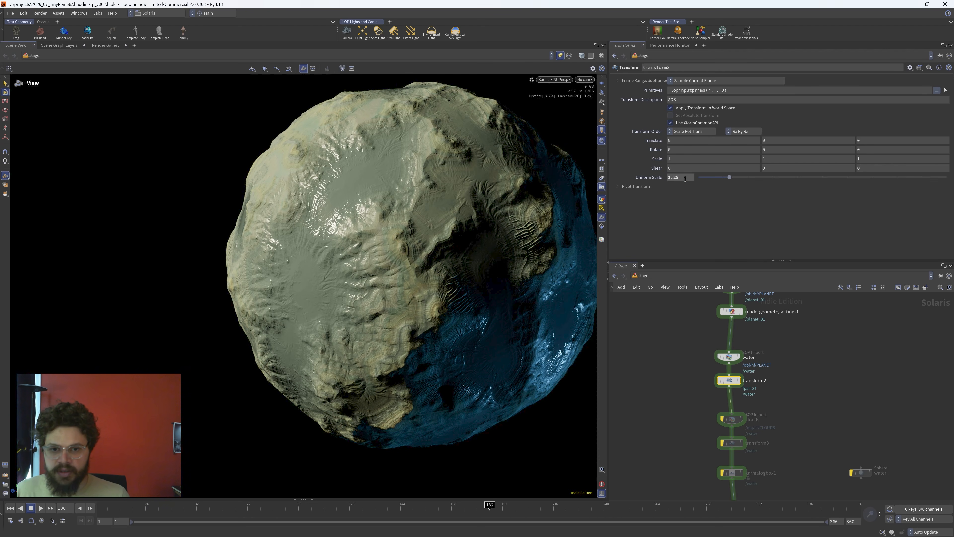
click(685, 180)
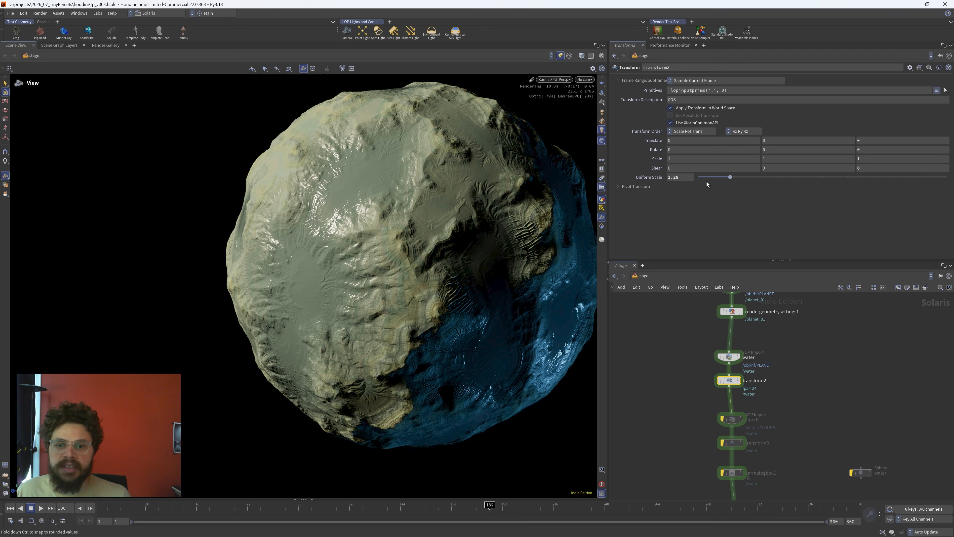
key(Return)
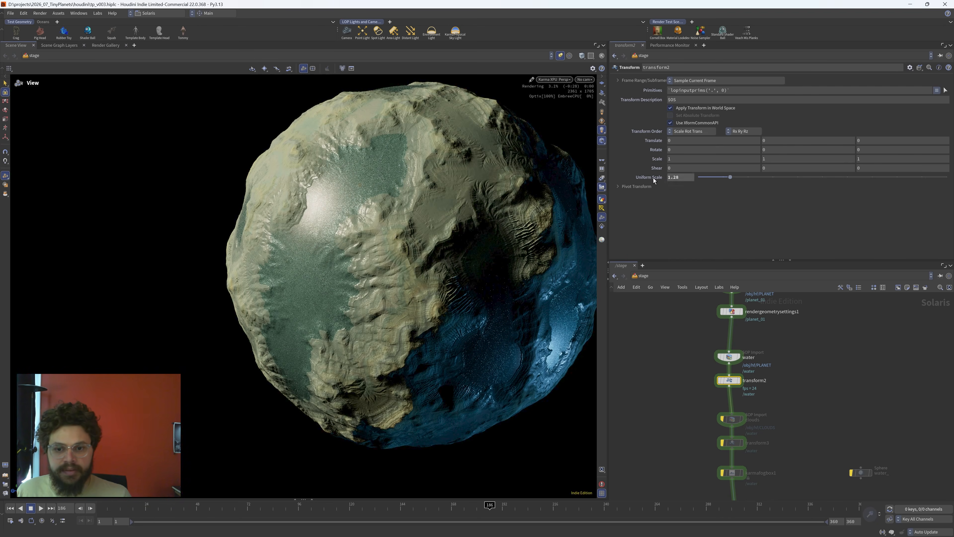
drag(380, 174, 467, 174)
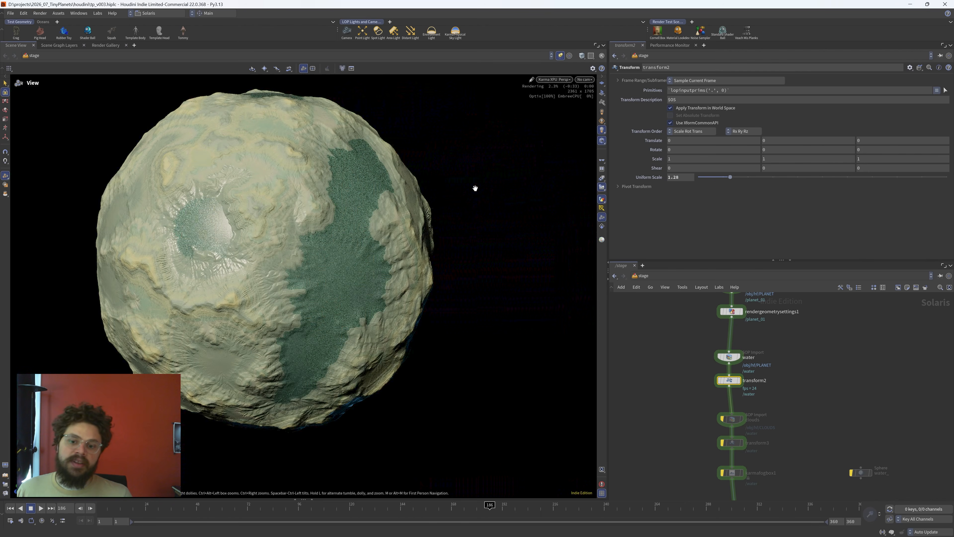
- Enable the bypassed karmafogbox1 node and select its SOP Path /obj/hf/PLANET
middle_drag(696, 398, 678, 361)
drag(674, 364, 657, 386)
middle_drag(657, 385, 664, 349)
drag(698, 371, 704, 386)
drag(761, 401, 759, 399)
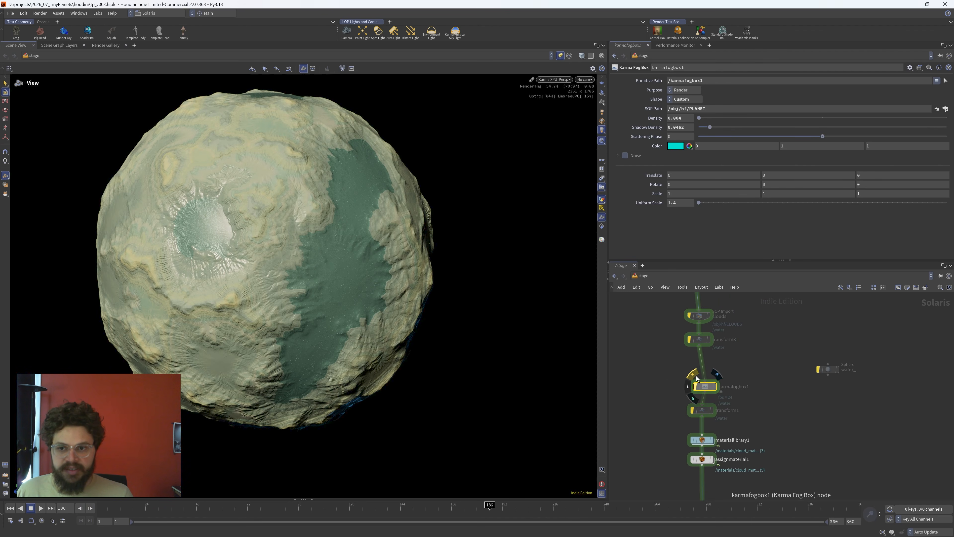
key(b)
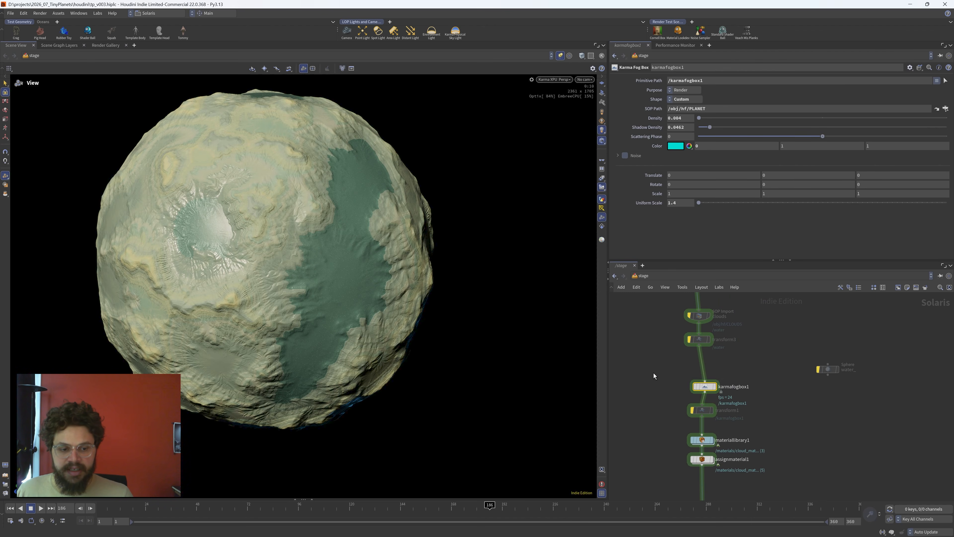
drag(716, 111, 646, 107)
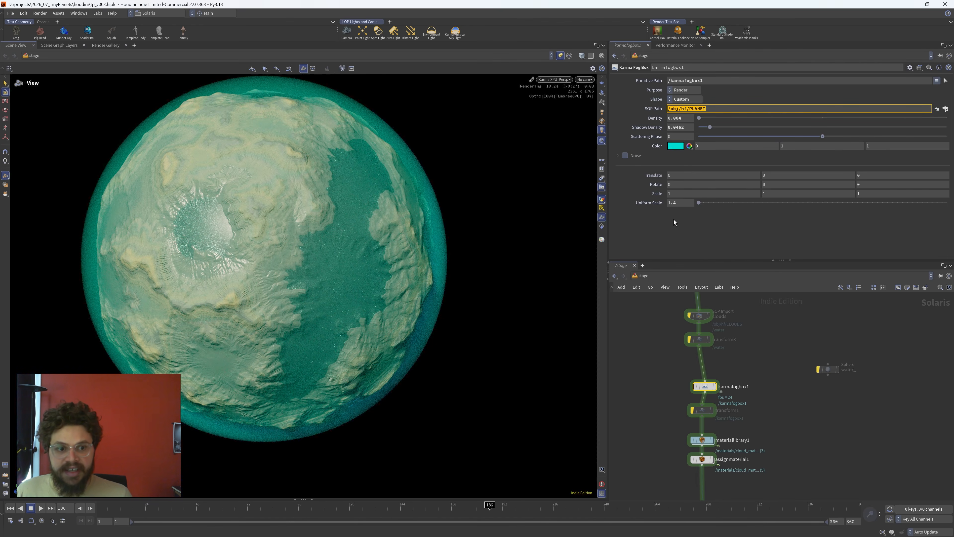
- Try a Density of 0.056 on karmafogbox1, set it to 0.001, and view the planet's shaded side
click(686, 204)
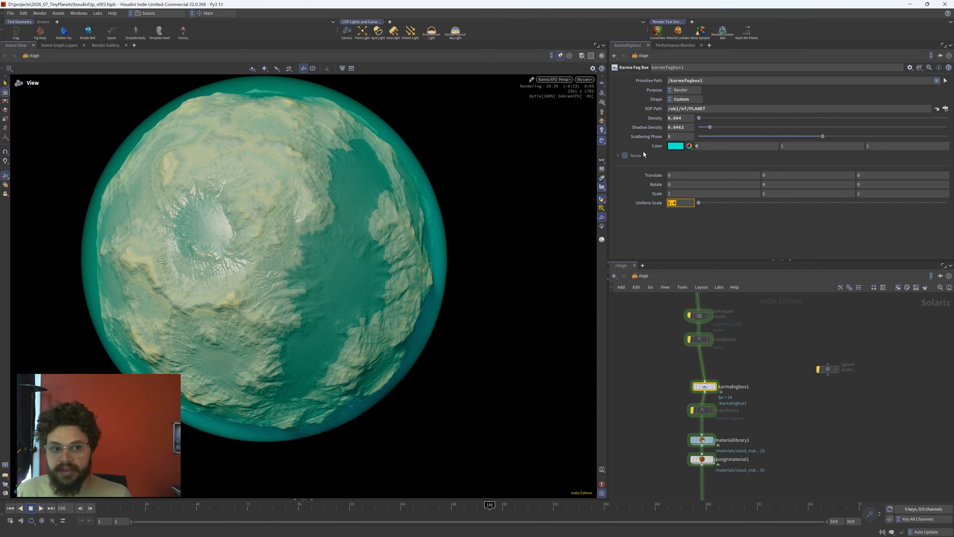
click(706, 119)
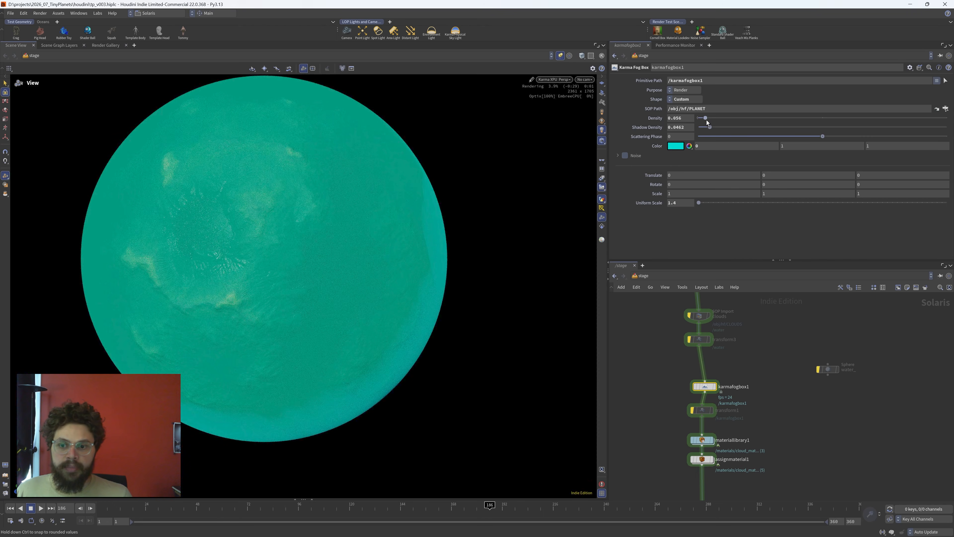
click(690, 118)
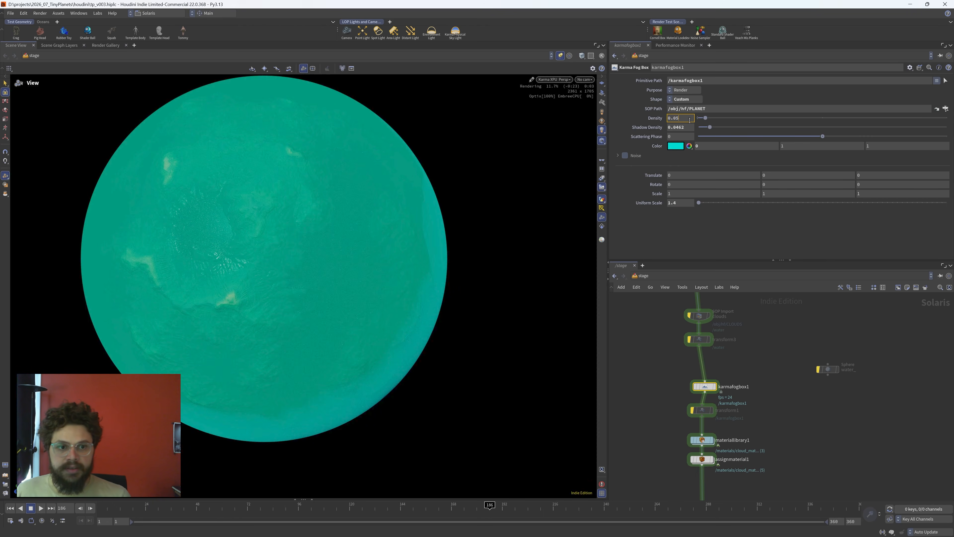
text(1)
key(Return)
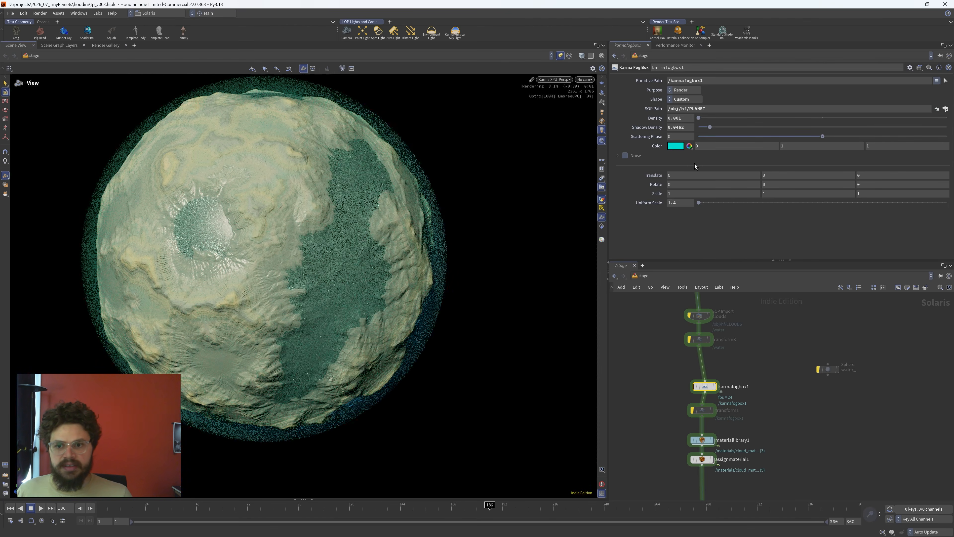
drag(400, 185, 443, 273)
drag(344, 254, 447, 273)
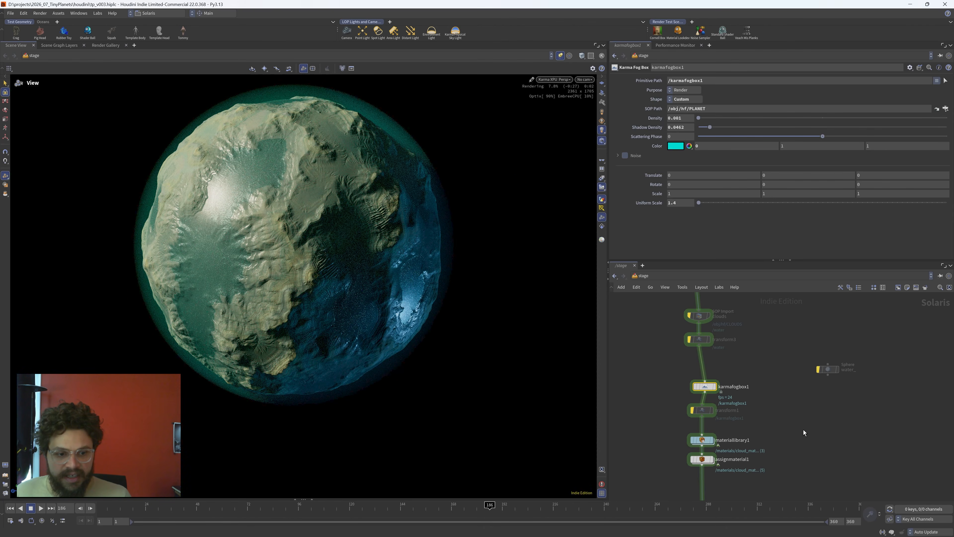
- Enable the bypassed transform1 node below karmafogbox1
middle_drag(643, 363, 645, 397)
drag(674, 362, 695, 356)
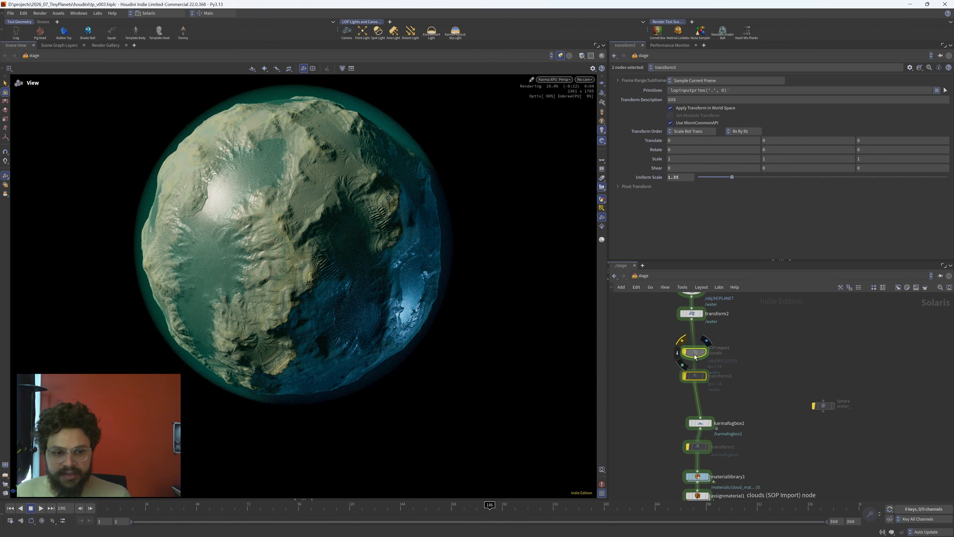
middle_drag(712, 438, 734, 366)
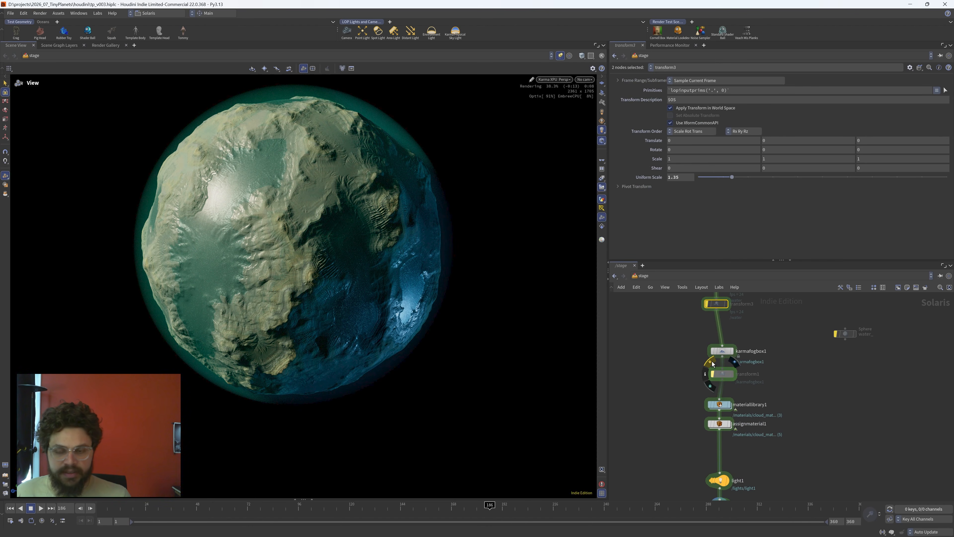
click(711, 362)
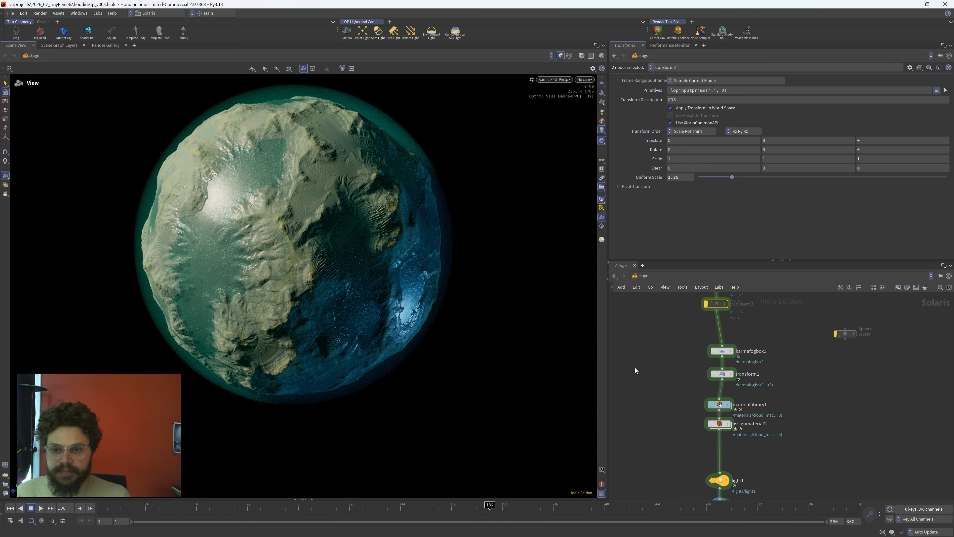
middle_drag(800, 403, 762, 350)
- Switch the network from stage to obj and enter the hf_tutorial geometry node
click(638, 276)
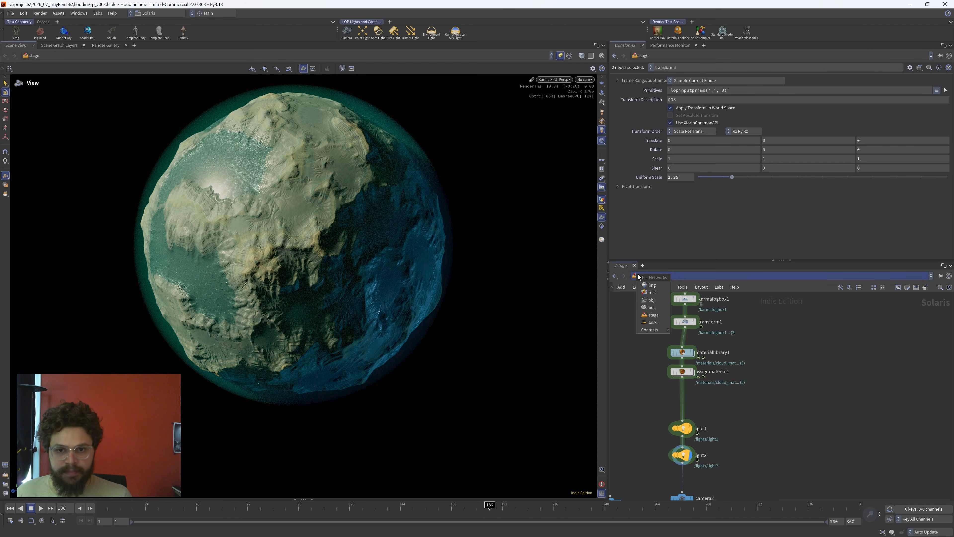
click(651, 299)
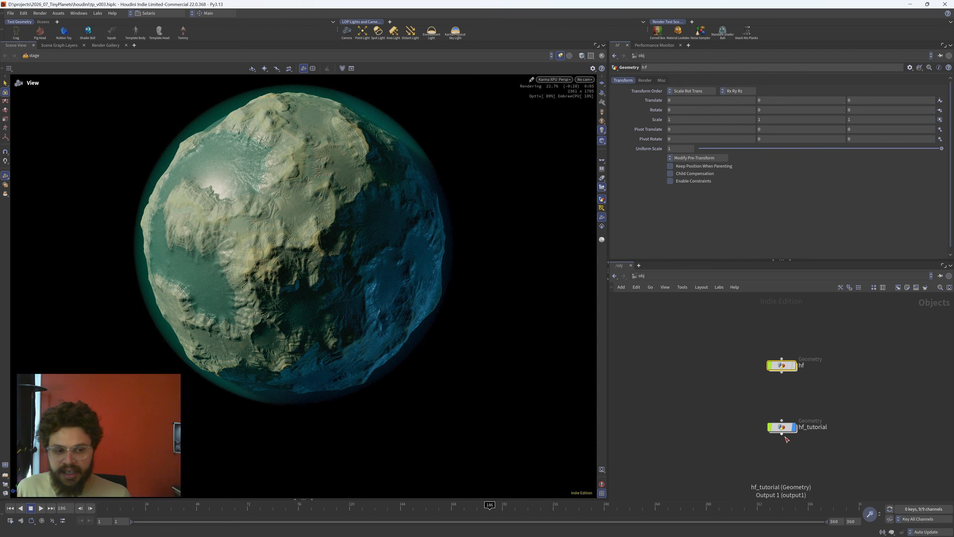
click(781, 427)
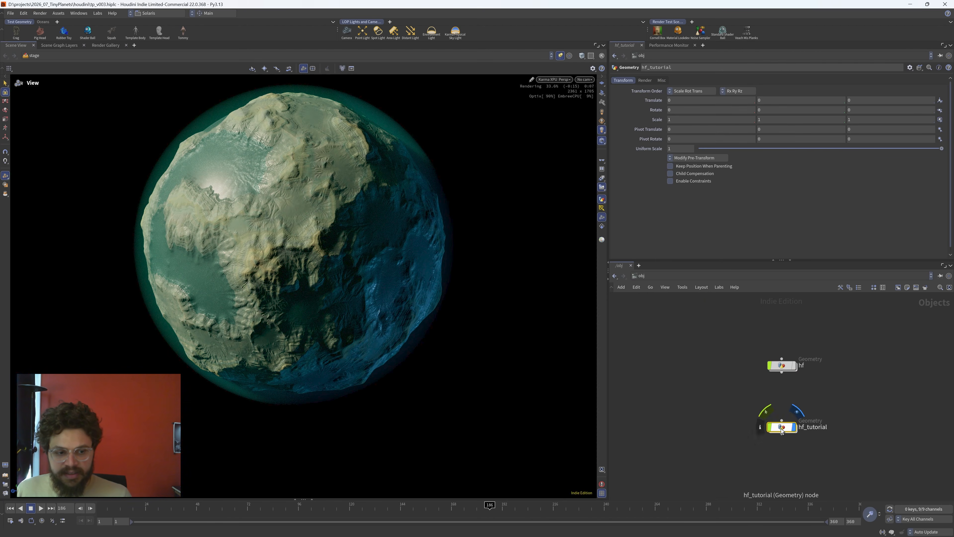
double_click(781, 428)
- Switch the viewport out of Karma XPU, make it follow the hf_tutorial network, and frame the PLANET sphere
click(549, 80)
click(564, 117)
scroll(762, 446, up, 5)
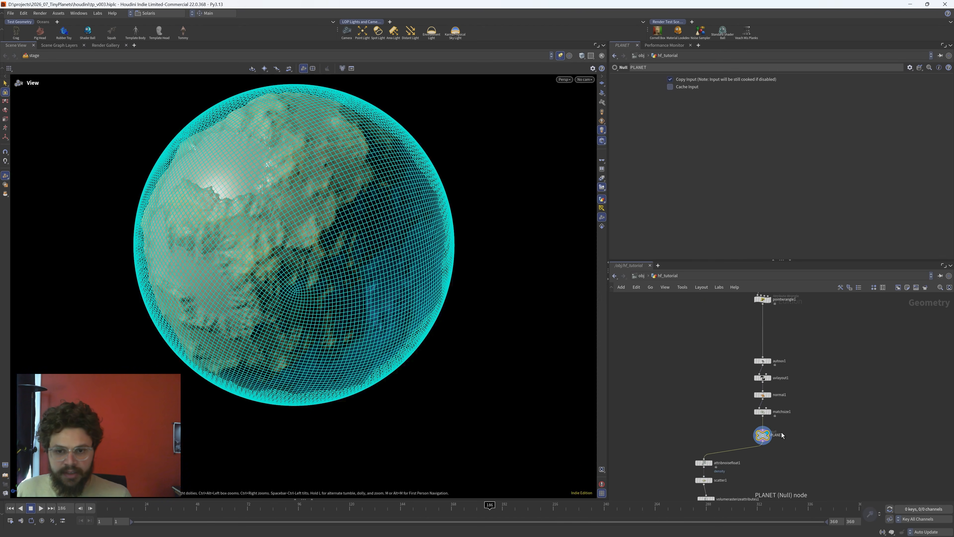
click(561, 55)
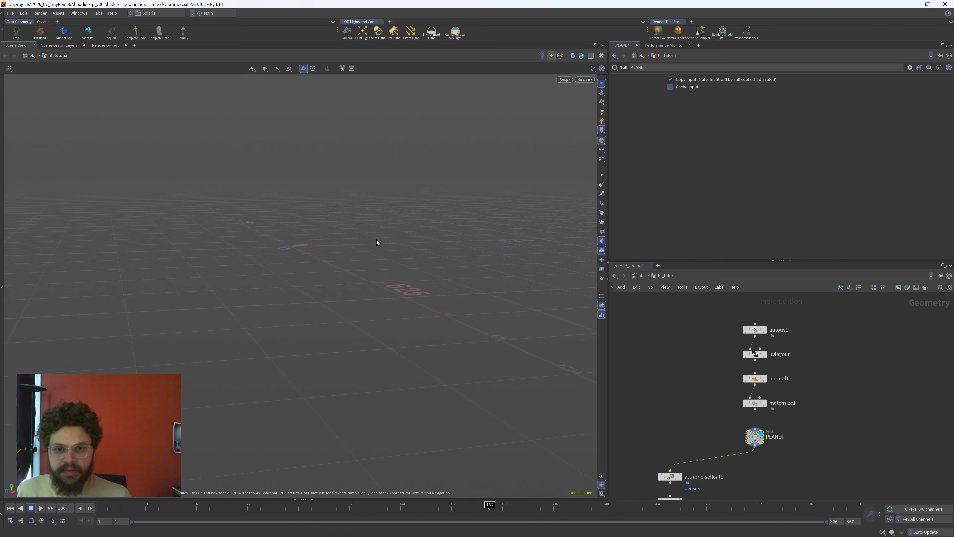
key(f)
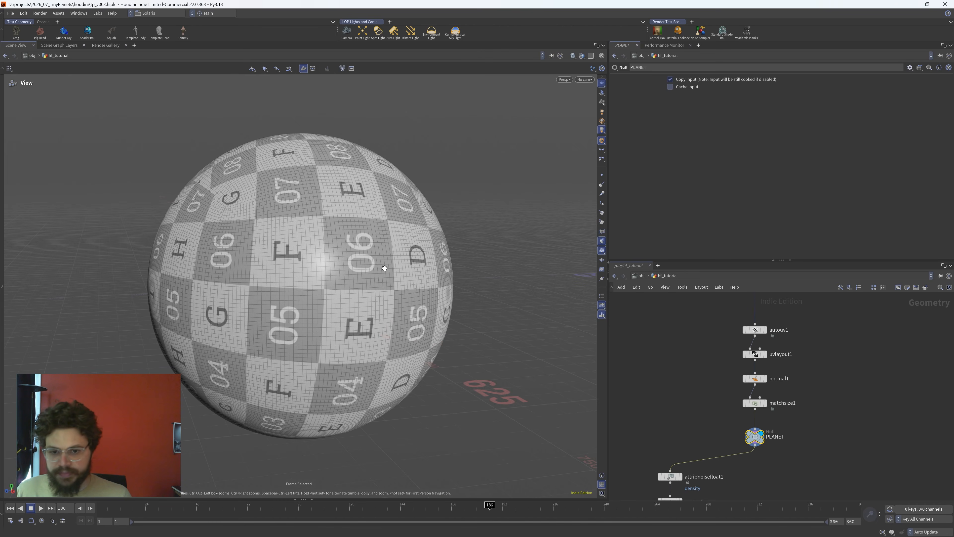
scroll(753, 442, up, 1)
- Display attribnoisefloat1 and visualize its density attribute on the sphere
middle_drag(818, 456, 832, 406)
drag(773, 437, 644, 396)
mouse_move(689, 423)
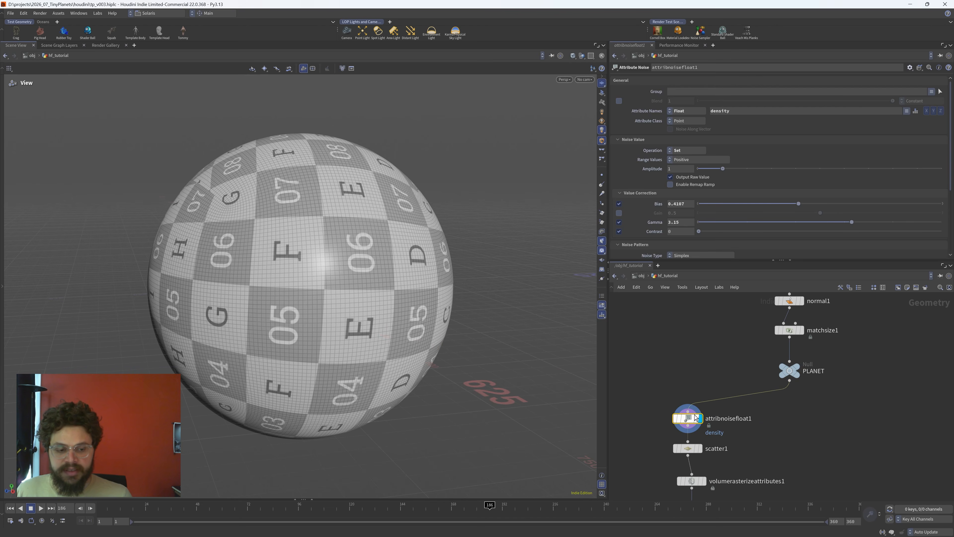
click(665, 417)
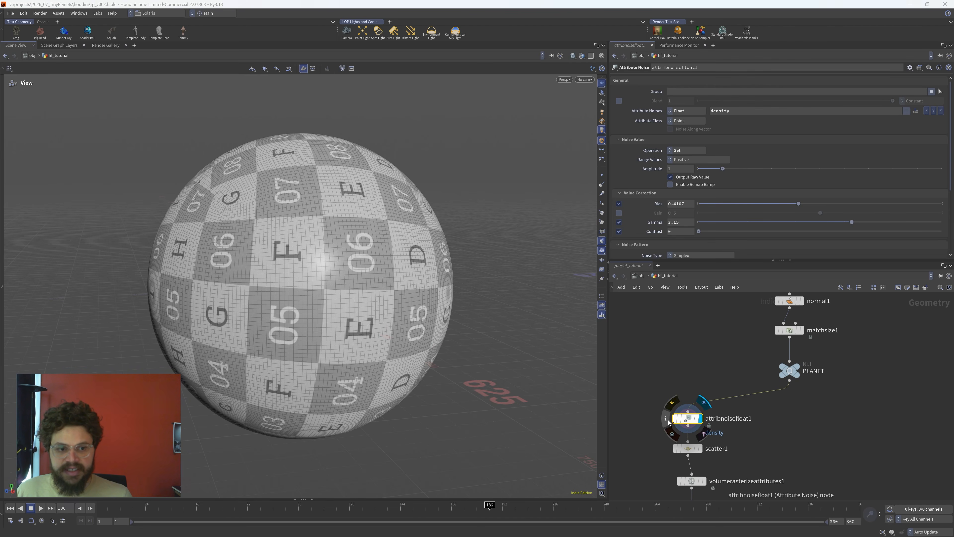
drag(293, 279, 359, 255)
right_drag(359, 255, 335, 257)
drag(335, 257, 385, 222)
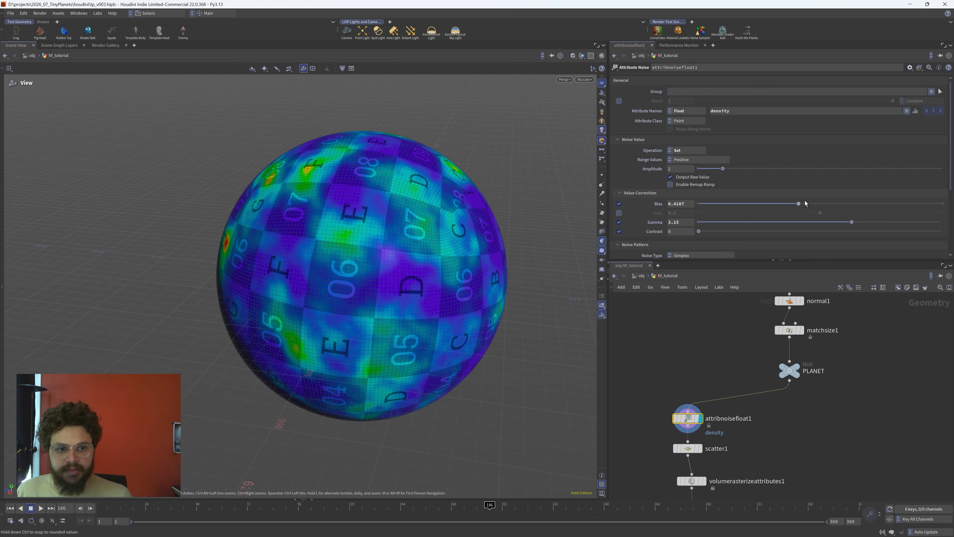
mouse_move(808, 211)
mouse_down()
mouse_move(841, 208)
mouse_move(771, 208)
mouse_move(861, 214)
mouse_move(785, 207)
mouse_move(802, 206)
mouse_up()
- Display scatter1 and volumerasterizeattributes1 in turn, and inspect the rasterized cloud volume from several sides
middle_drag(656, 440, 668, 395)
drag(644, 395, 787, 421)
key(r)
click(694, 439)
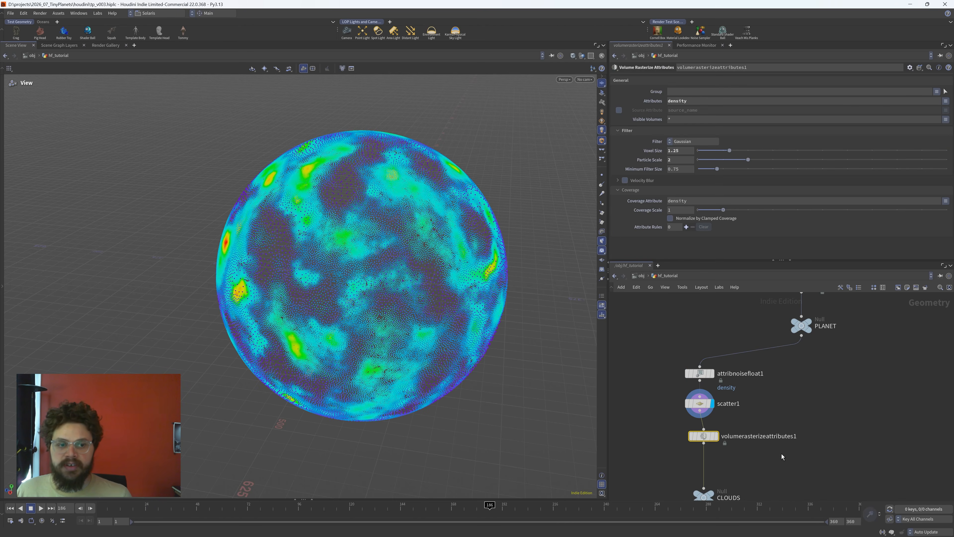
key(r)
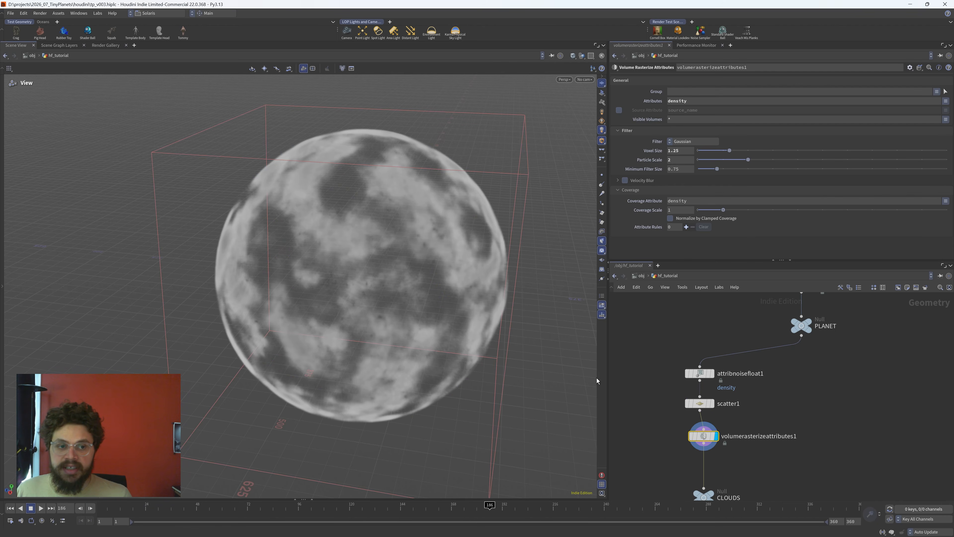
drag(352, 208, 315, 258)
drag(430, 310, 387, 301)
middle_drag(205, 319, 307, 311)
mouse_move(308, 311)
right_down()
mouse_move(392, 308)
mouse_move(315, 313)
right_up()
drag(315, 313, 356, 313)
middle_drag(806, 461, 798, 404)
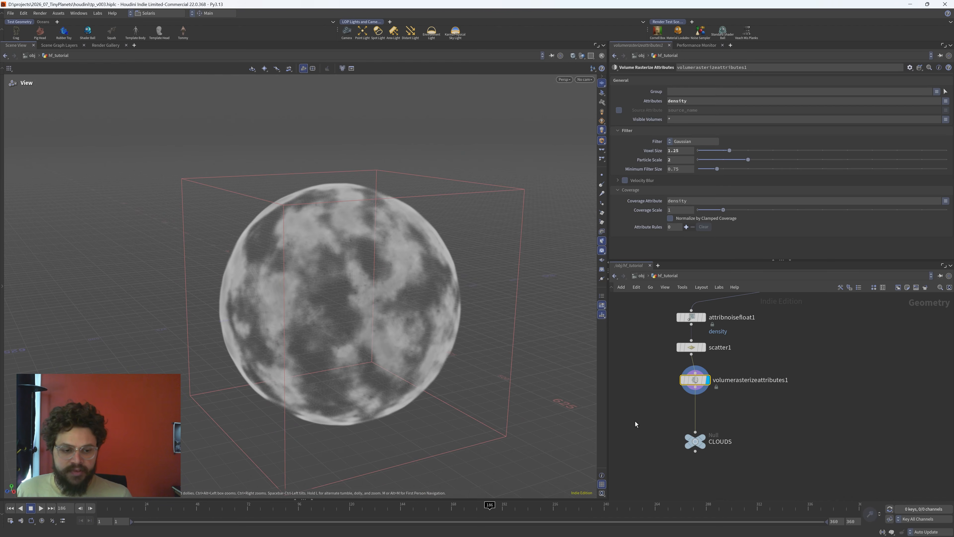
drag(633, 420, 754, 468)
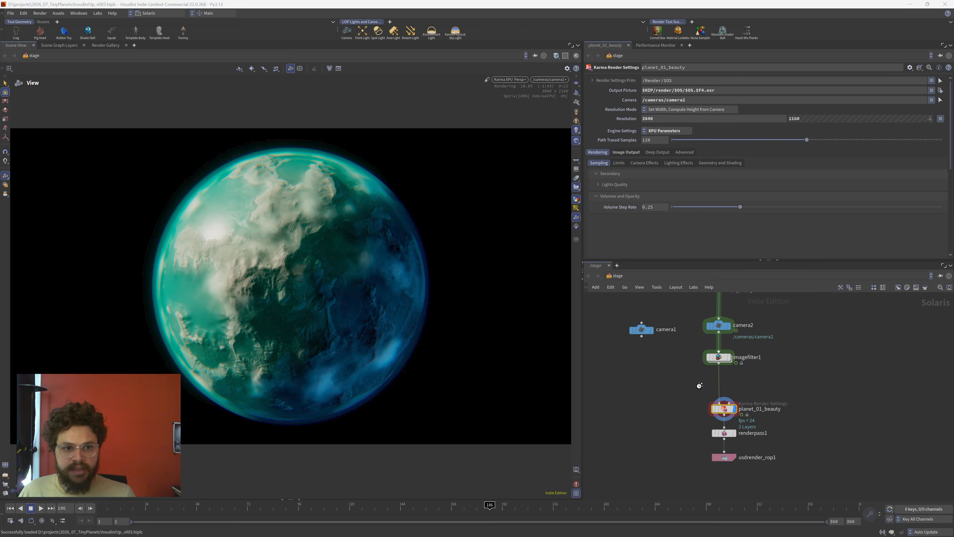
- Review the image output filter settings of planet_01_beauty in the stage network
mouse_move(713, 365)
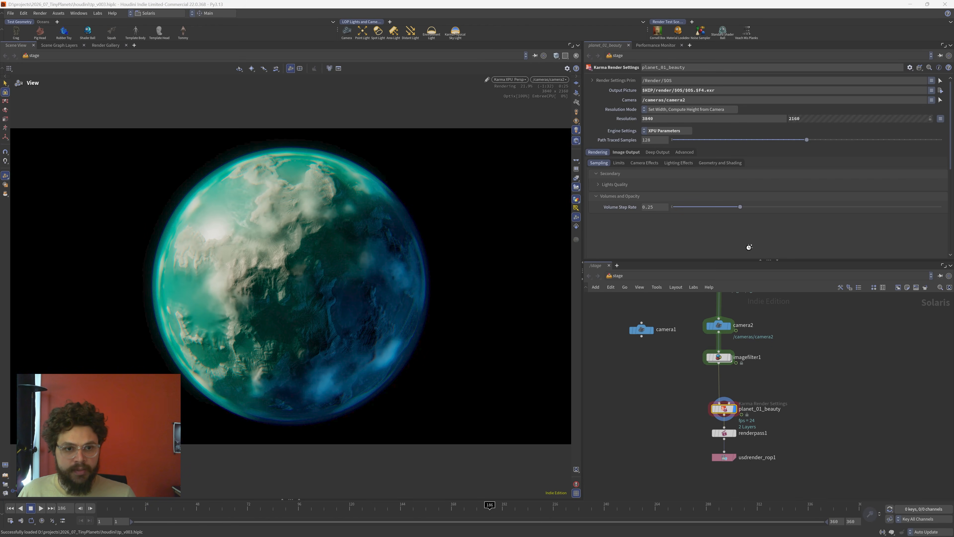
click(640, 163)
click(627, 152)
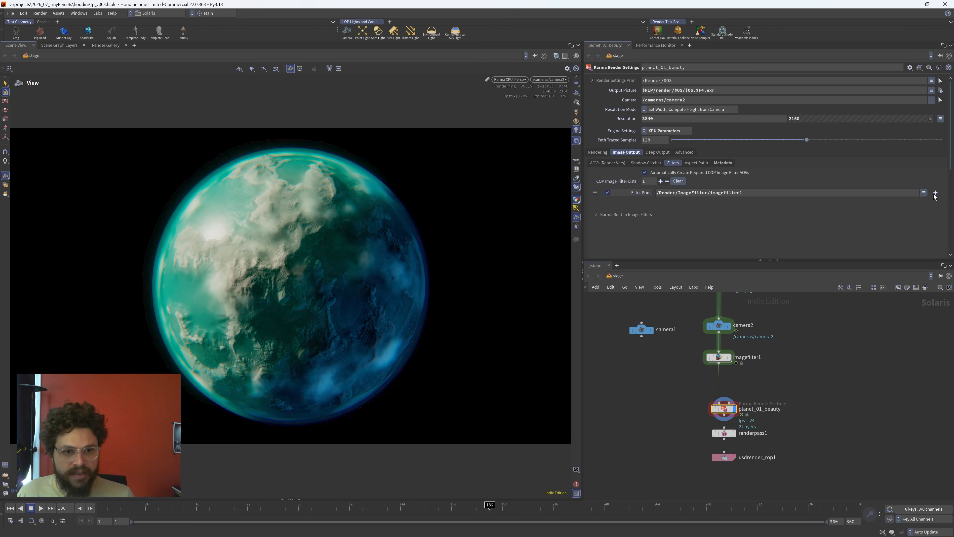
- Inspect the filter stack of imagefilter1 and the list of filters that can be added
mouse_move(717, 357)
click(716, 357)
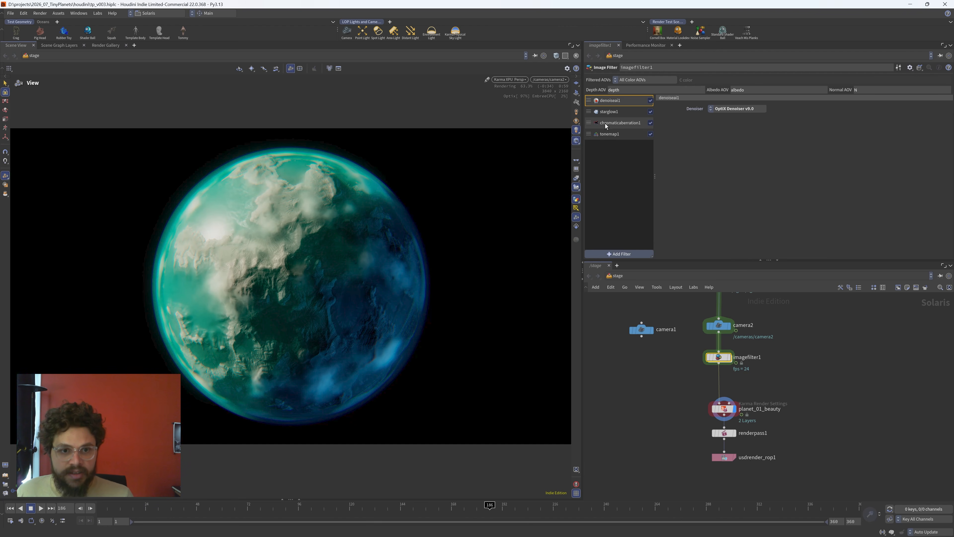
click(616, 255)
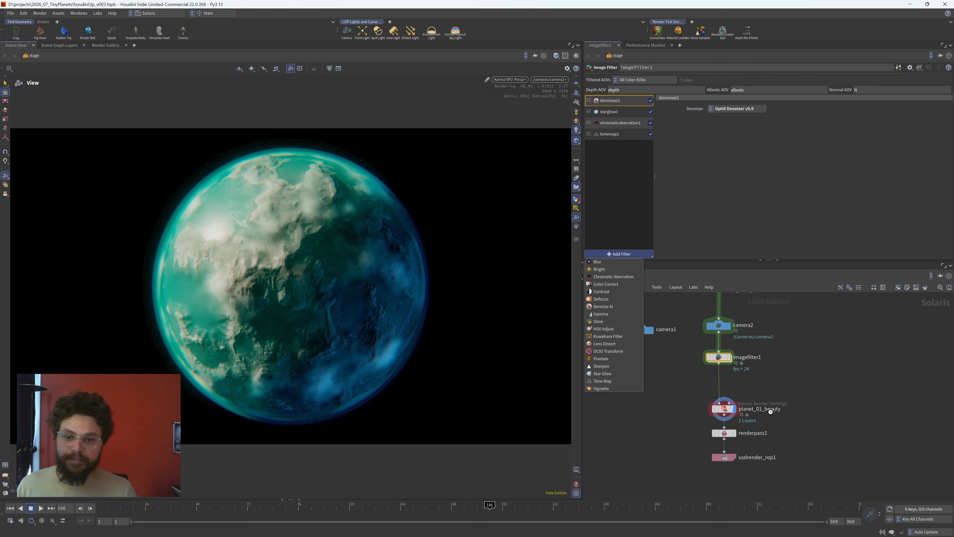
click(767, 411)
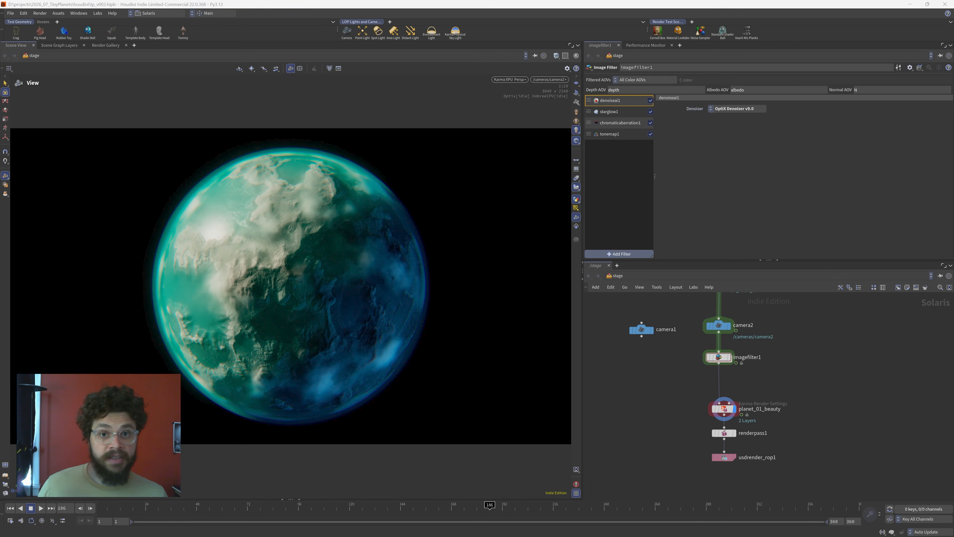